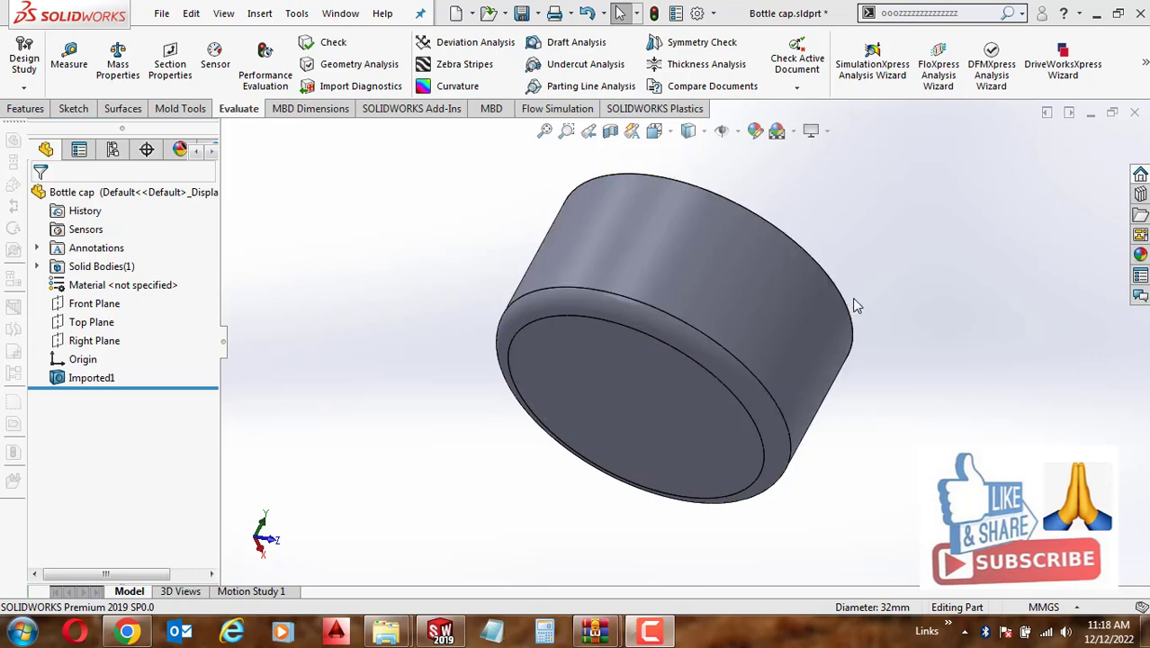
Orbit the bottle cap to inspect its side and threaded end
{"action": "mouse_move", "coordinate": [857, 306]}
{"action": "middle_mouse_down"}
{"action": "mouse_move", "coordinate": [819, 545]}
{"action": "mouse_move", "coordinate": [594, 540]}
{"action": "middle_mouse_up"}
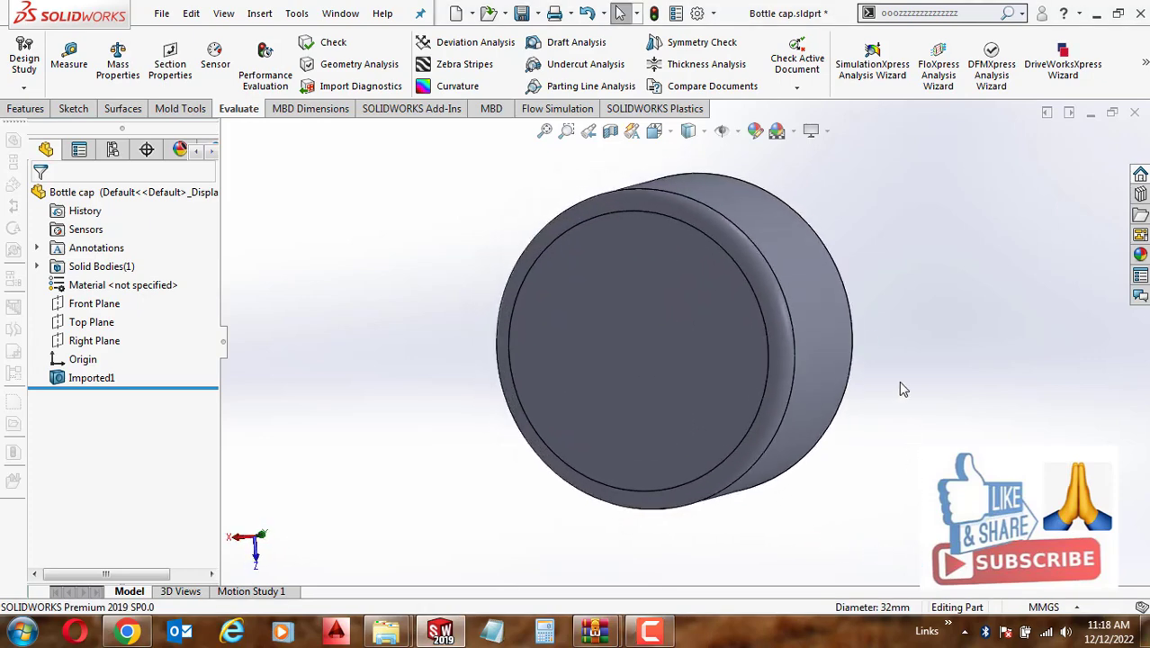
{"action": "mouse_move", "coordinate": [830, 244]}
{"action": "middle_mouse_down"}
{"action": "mouse_move", "coordinate": [699, 285]}
{"action": "mouse_move", "coordinate": [886, 329]}
{"action": "mouse_move", "coordinate": [876, 311]}
{"action": "mouse_move", "coordinate": [821, 281]}
{"action": "mouse_move", "coordinate": [811, 216]}
{"action": "mouse_move", "coordinate": [876, 282]}
{"action": "mouse_move", "coordinate": [901, 352]}
{"action": "mouse_move", "coordinate": [986, 338]}
{"action": "mouse_move", "coordinate": [933, 216]}
{"action": "mouse_move", "coordinate": [883, 160]}
{"action": "middle_mouse_up"}
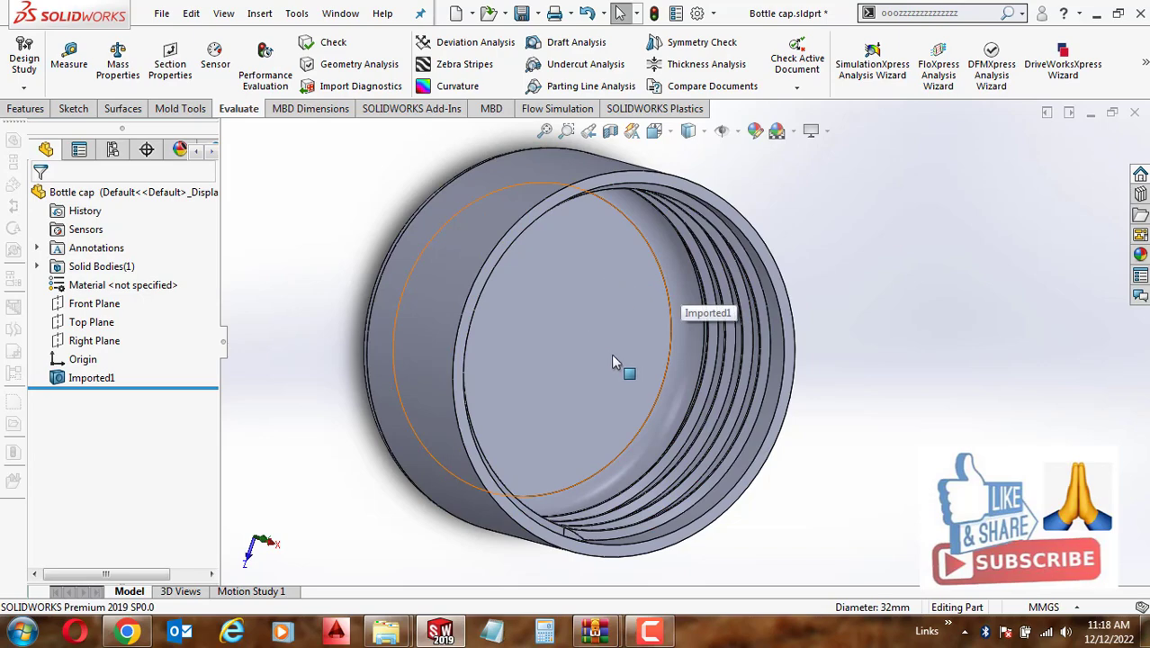
{"action": "middle_click_drag", "start_coordinate": [624, 348], "coordinate": [693, 300]}
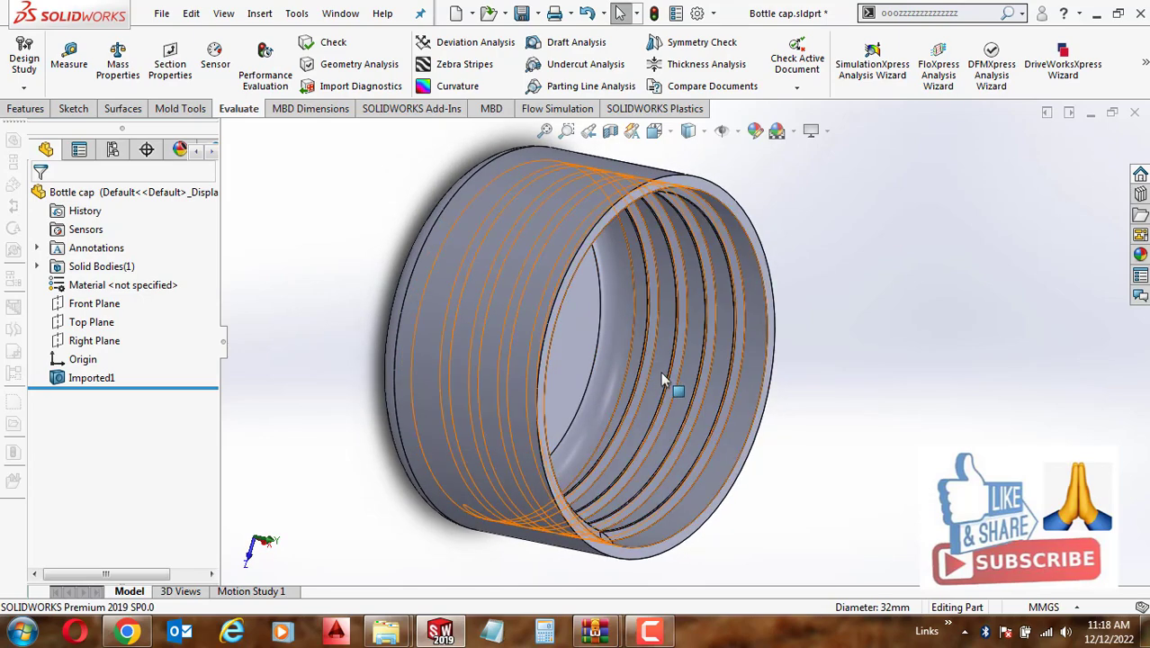
{"action": "mouse_move", "coordinate": [727, 369]}
{"action": "middle_mouse_down"}
{"action": "mouse_move", "coordinate": [659, 401]}
{"action": "mouse_move", "coordinate": [701, 304]}
{"action": "middle_mouse_up"}
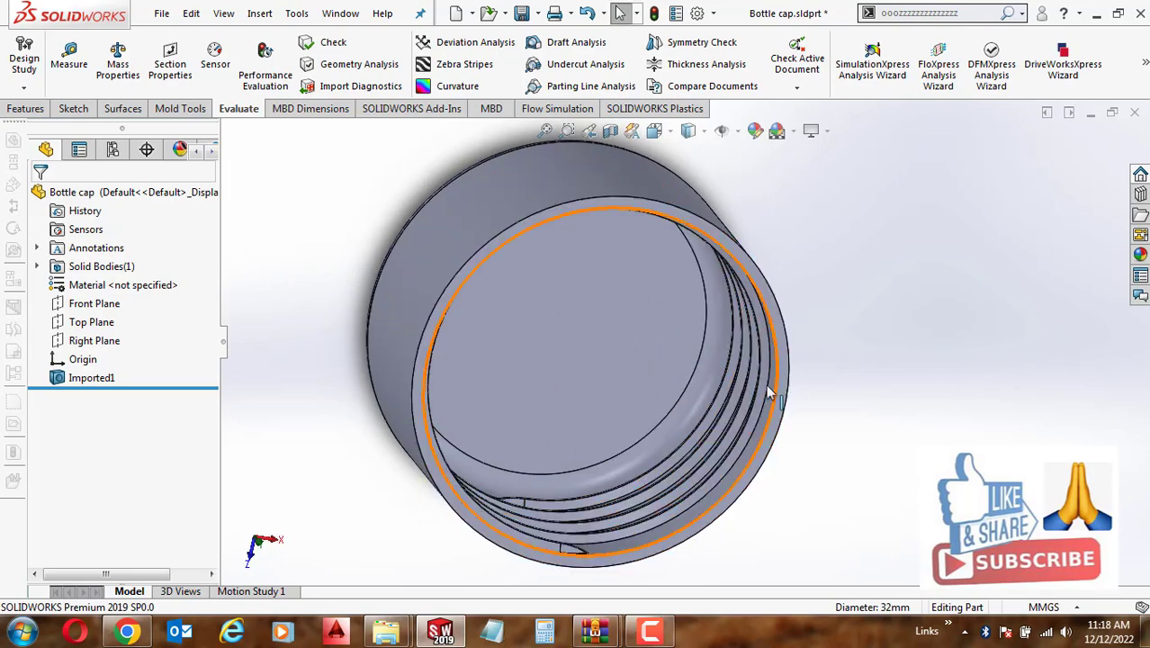
{"action": "mouse_move", "coordinate": [650, 367]}
{"action": "middle_mouse_down"}
{"action": "mouse_move", "coordinate": [740, 314]}
{"action": "mouse_move", "coordinate": [707, 491]}
{"action": "middle_mouse_up"}
Look into the threaded opening and along the outer wall, then show Mold Tools
{"action": "left_click", "coordinate": [650, 633]}
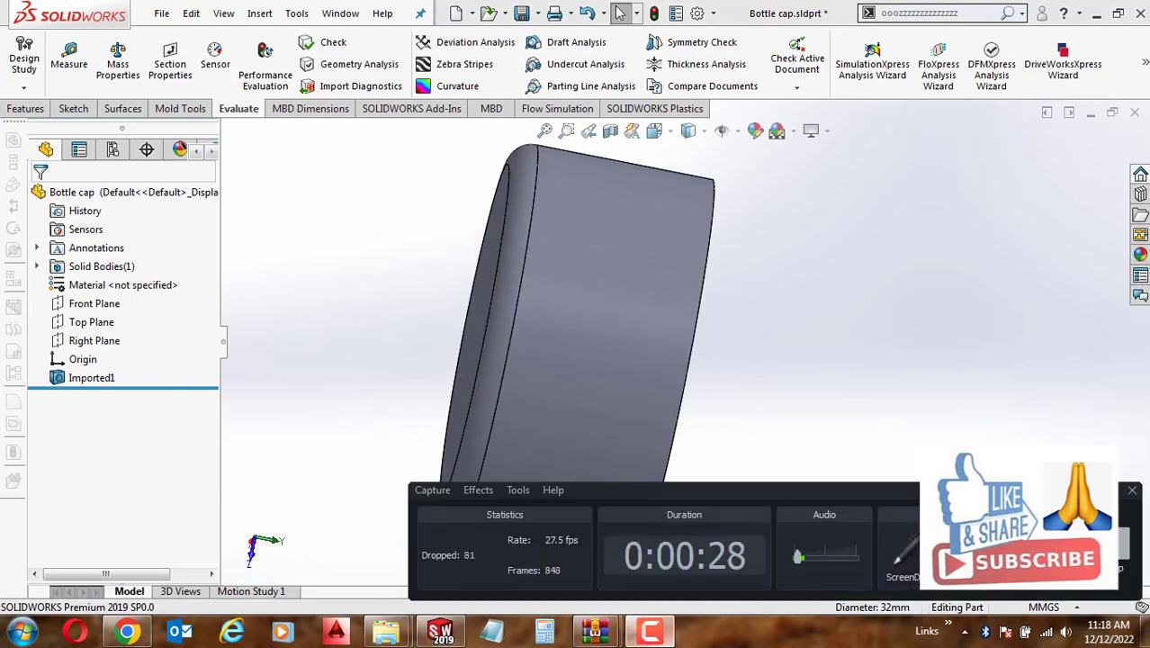
{"action": "mouse_move", "coordinate": [387, 378]}
{"action": "middle_mouse_down"}
{"action": "mouse_move", "coordinate": [585, 390]}
{"action": "mouse_move", "coordinate": [614, 321]}
{"action": "middle_mouse_up"}
{"action": "scroll", "coordinate": [690, 261], "scroll_direction": "up", "scroll_amount": 2}
{"action": "middle_click_drag", "start_coordinate": [763, 284], "coordinate": [596, 281]}
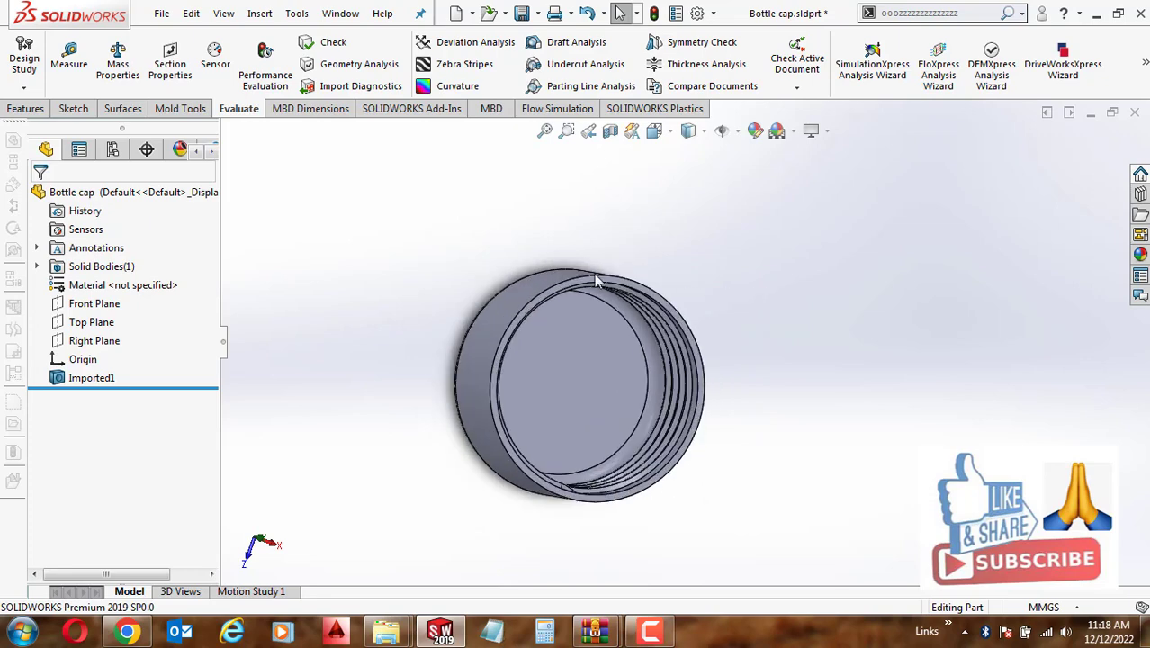
{"action": "mouse_move", "coordinate": [558, 360]}
{"action": "middle_mouse_down"}
{"action": "mouse_move", "coordinate": [714, 334]}
{"action": "mouse_move", "coordinate": [724, 353]}
{"action": "middle_mouse_up"}
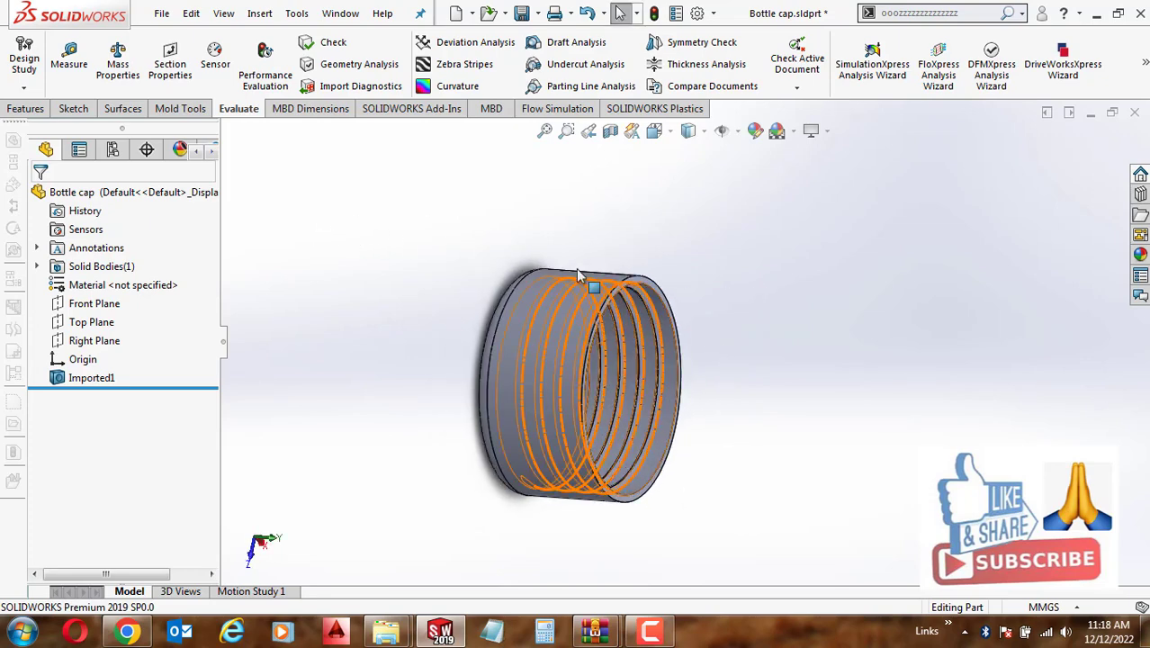
{"action": "left_click", "coordinate": [180, 108]}
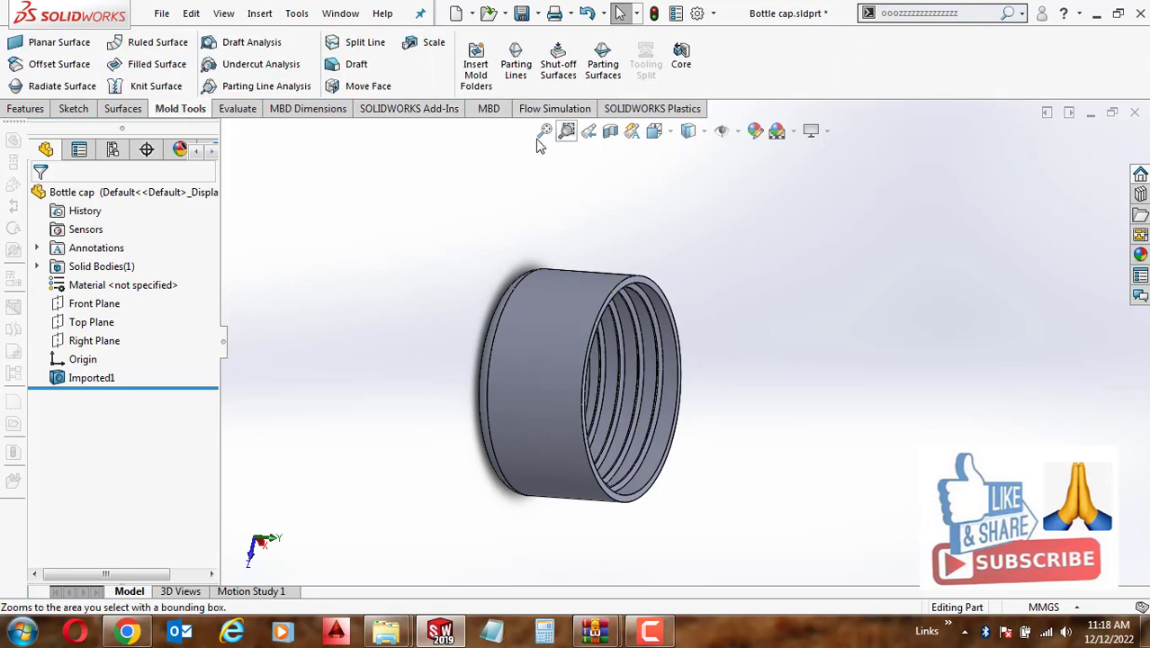
Start a parting line with the rim face as pull direction and run draft analysis
{"action": "left_click", "coordinate": [516, 61]}
{"action": "scroll", "coordinate": [612, 315], "scroll_direction": "down", "scroll_amount": 5}
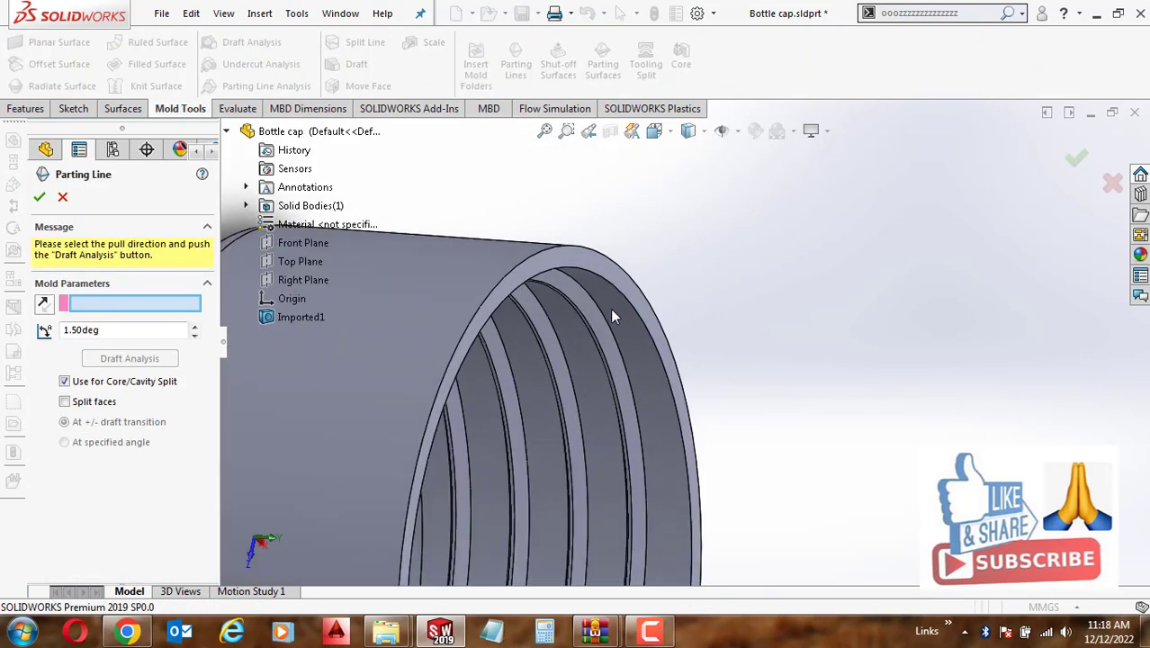
{"action": "left_click", "coordinate": [552, 256]}
{"action": "scroll", "coordinate": [819, 401], "scroll_direction": "up", "scroll_amount": 5}
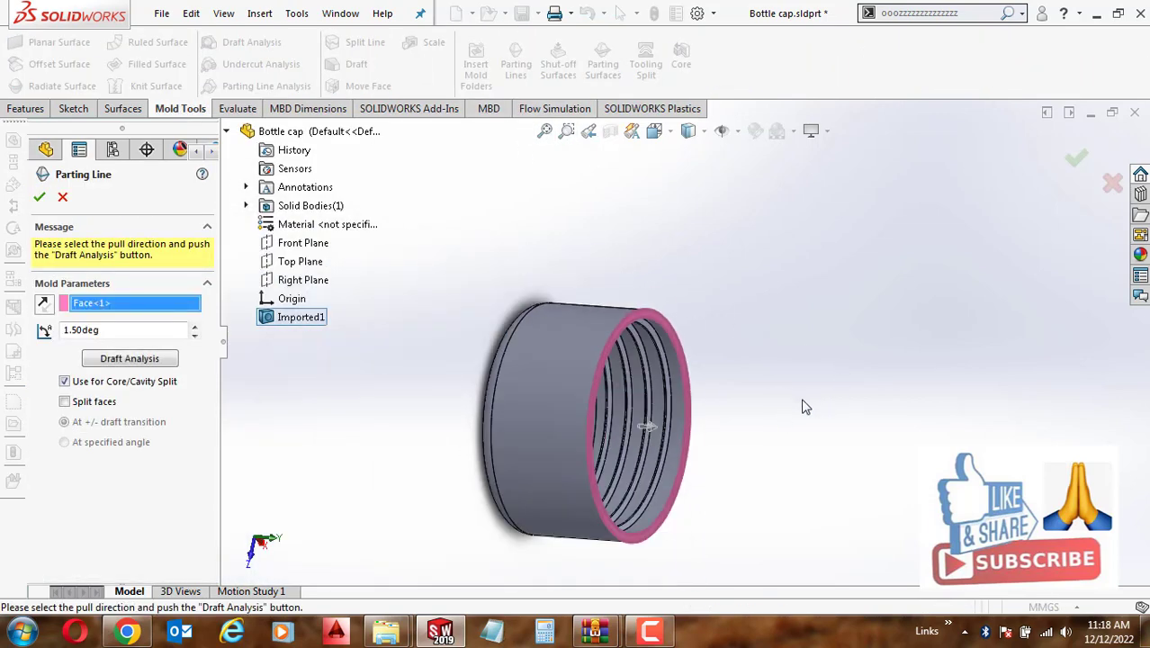
{"action": "left_click", "coordinate": [129, 358]}
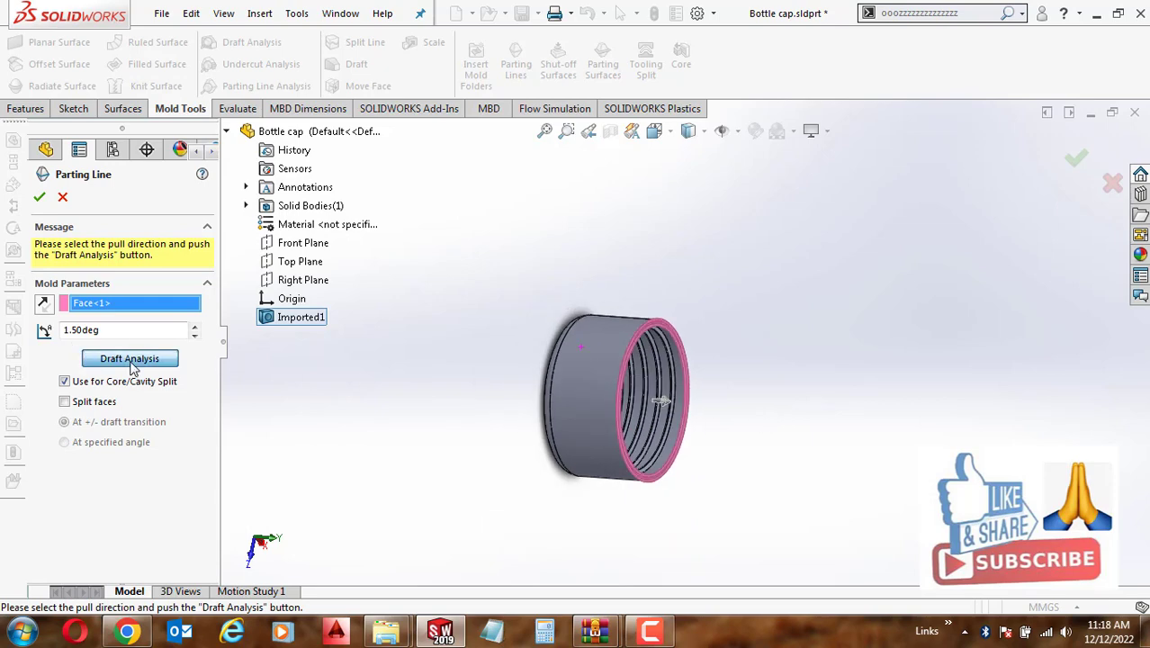
Pick the rim edge as the parting line, confirm, and dismiss the draft-direction warning
{"action": "mouse_move", "coordinate": [747, 390]}
{"action": "middle_mouse_down"}
{"action": "mouse_move", "coordinate": [830, 427]}
{"action": "mouse_move", "coordinate": [633, 490]}
{"action": "middle_mouse_up"}
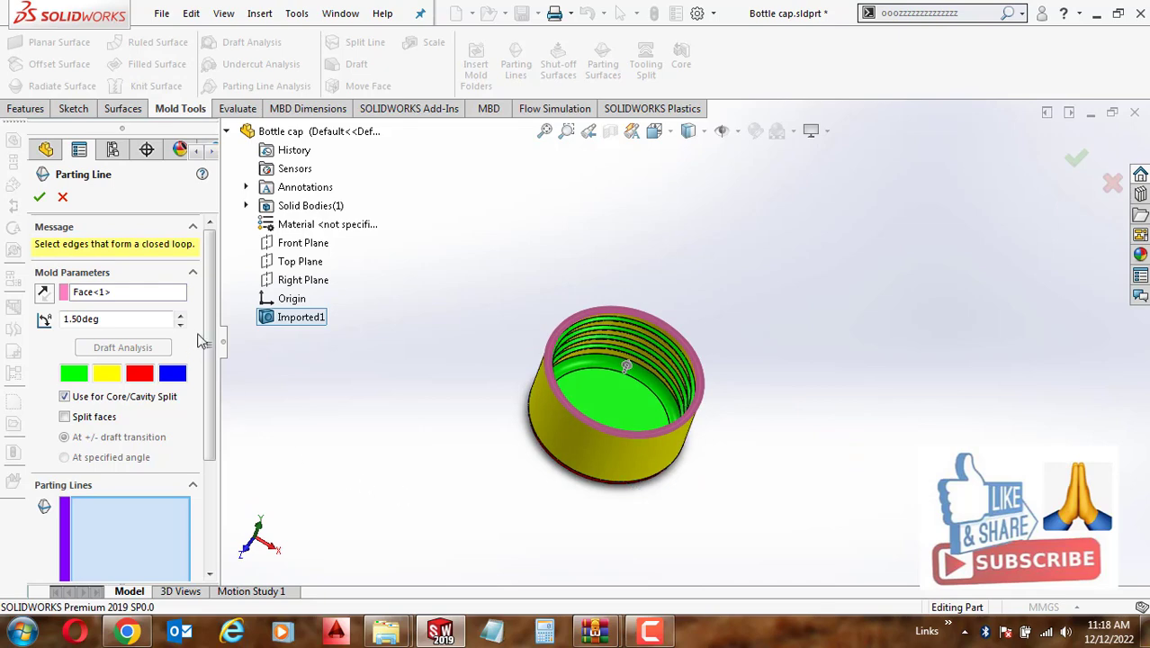
{"action": "mouse_move", "coordinate": [206, 286]}
{"action": "left_mouse_down"}
{"action": "mouse_move", "coordinate": [206, 412]}
{"action": "mouse_move", "coordinate": [208, 330]}
{"action": "left_mouse_up"}
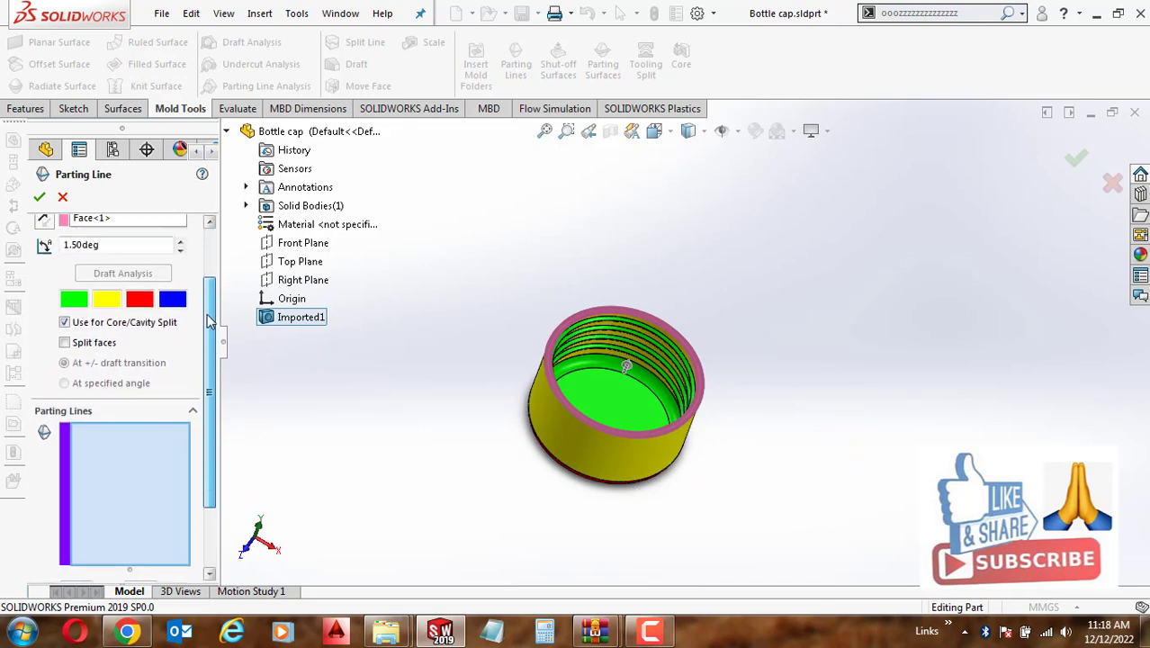
{"action": "scroll", "coordinate": [698, 320], "scroll_direction": "down", "scroll_amount": 5}
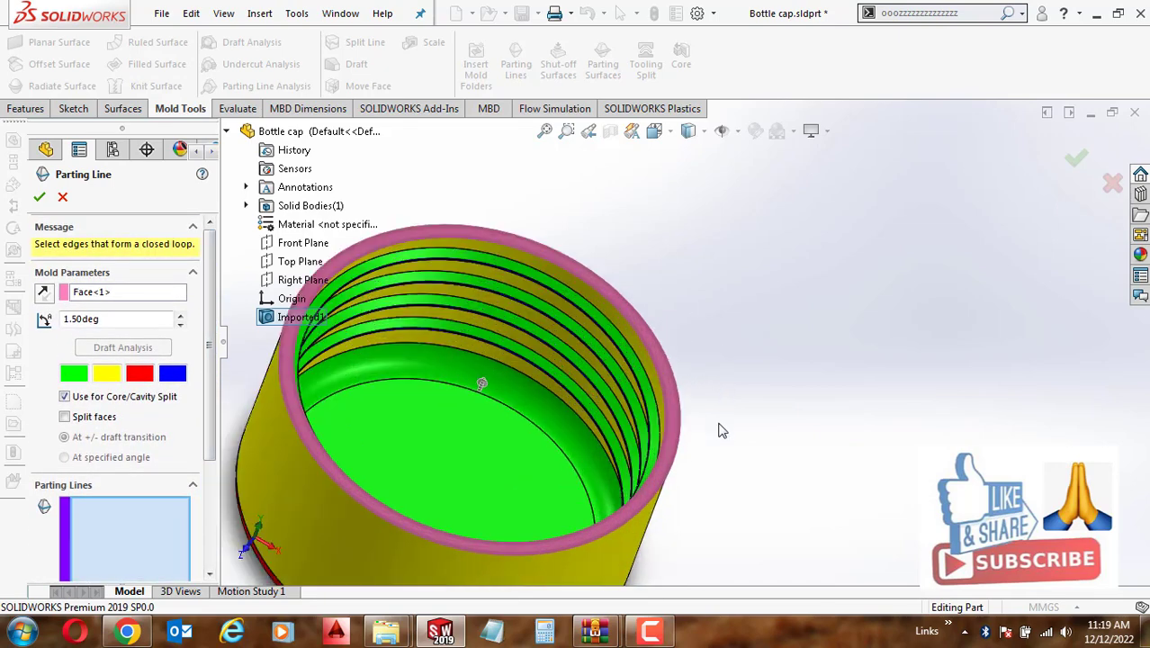
{"action": "left_click", "coordinate": [675, 463]}
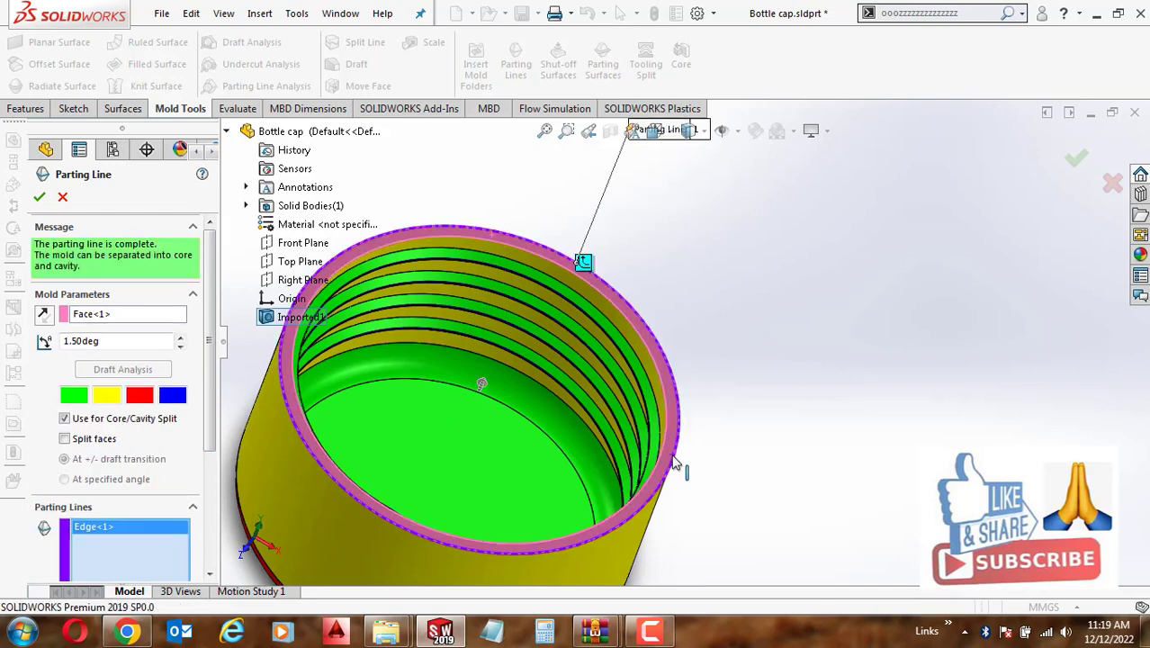
{"action": "left_click", "coordinate": [38, 198]}
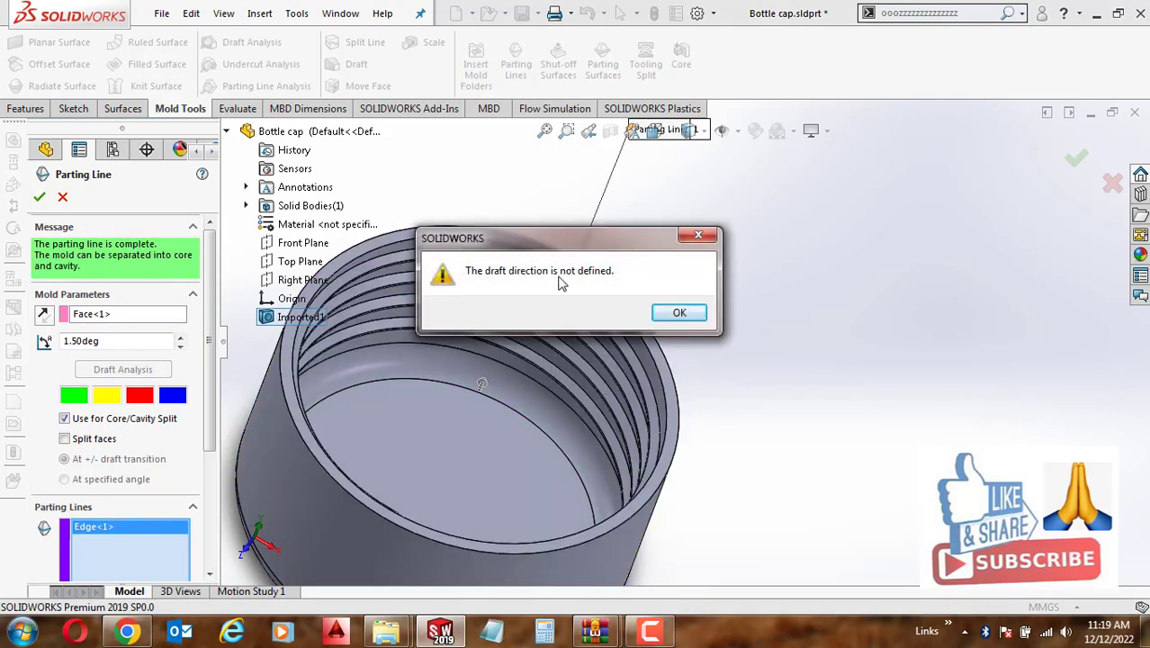
{"action": "left_click", "coordinate": [700, 239]}
{"action": "left_click", "coordinate": [63, 197]}
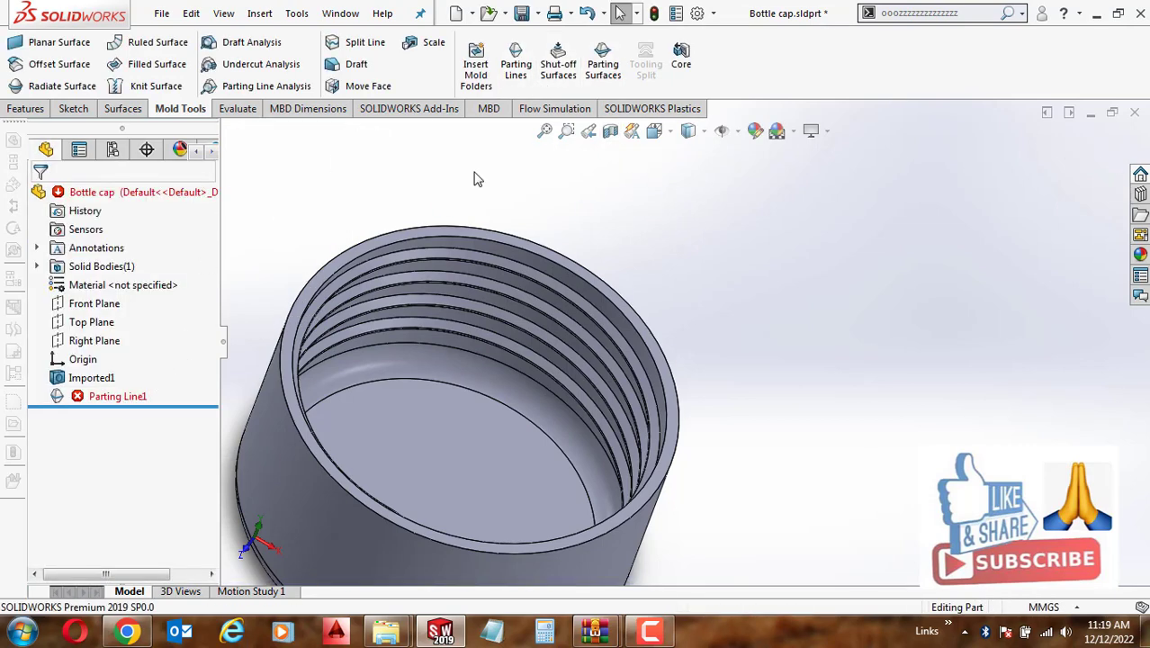
Delete the failed Parting Line1, leaving only Imported1, and show the Features tools
{"action": "left_click", "coordinate": [150, 393]}
{"action": "right_click", "coordinate": [149, 393]}
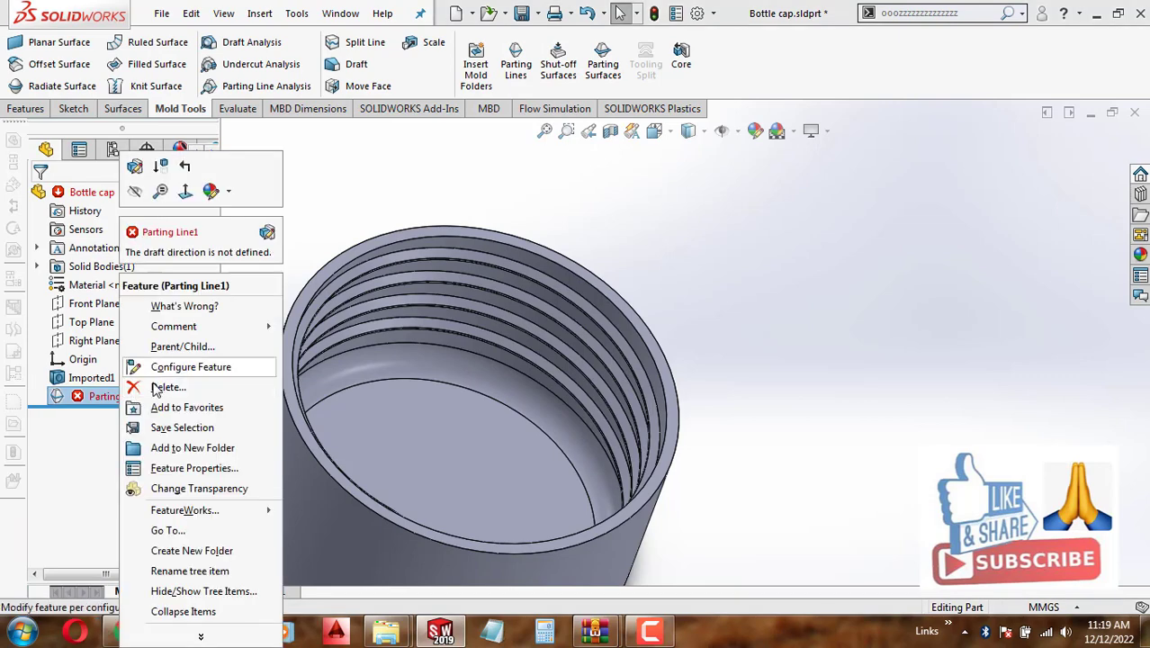
{"action": "key", "text": "Delete"}
{"action": "left_click", "coordinate": [828, 234]}
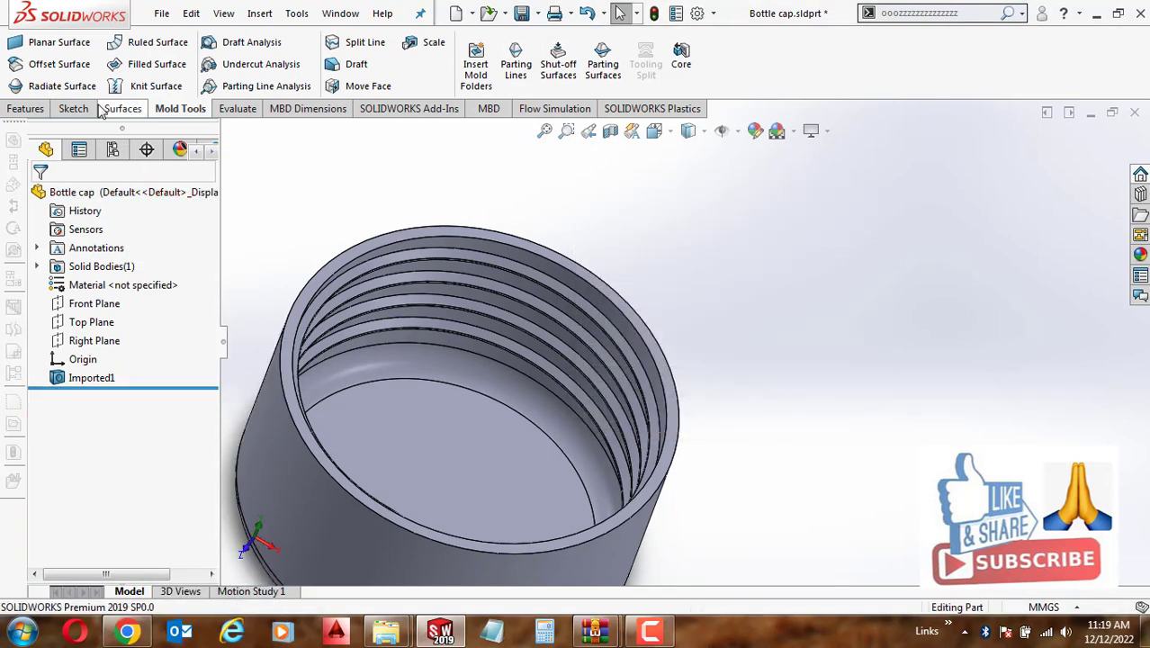
{"action": "left_click", "coordinate": [25, 108]}
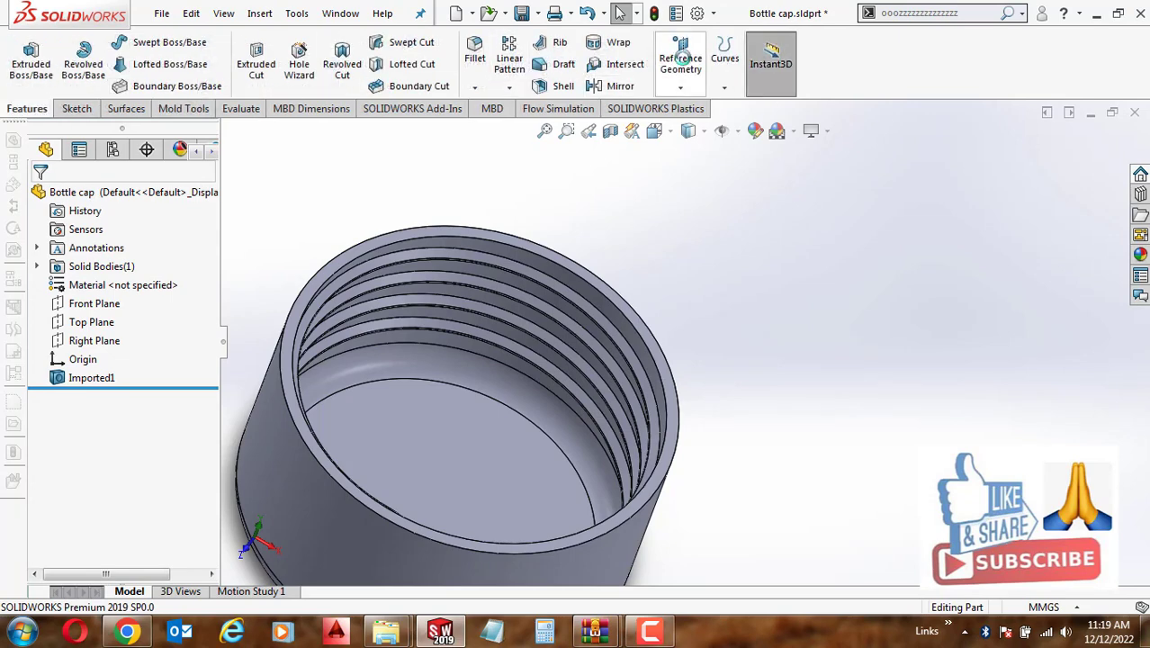
Create Plane1 on the cap's rim face at 0 mm offset, then return to Mold Tools
{"action": "left_click", "coordinate": [684, 62]}
{"action": "left_click", "coordinate": [700, 106]}
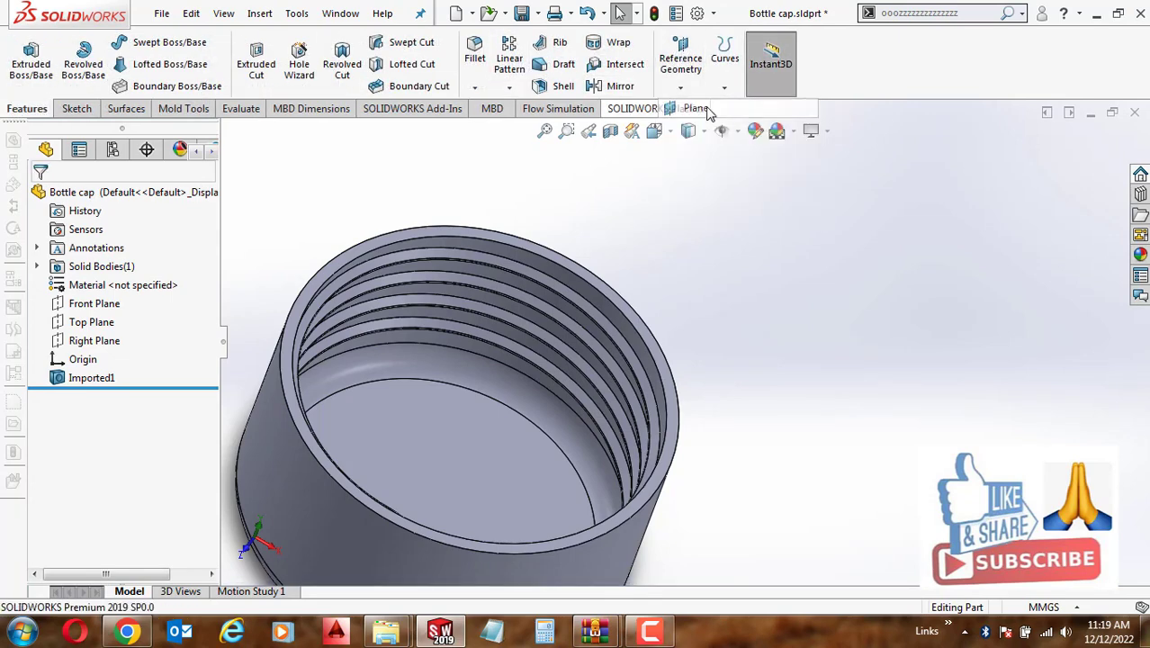
{"action": "left_click", "coordinate": [558, 258]}
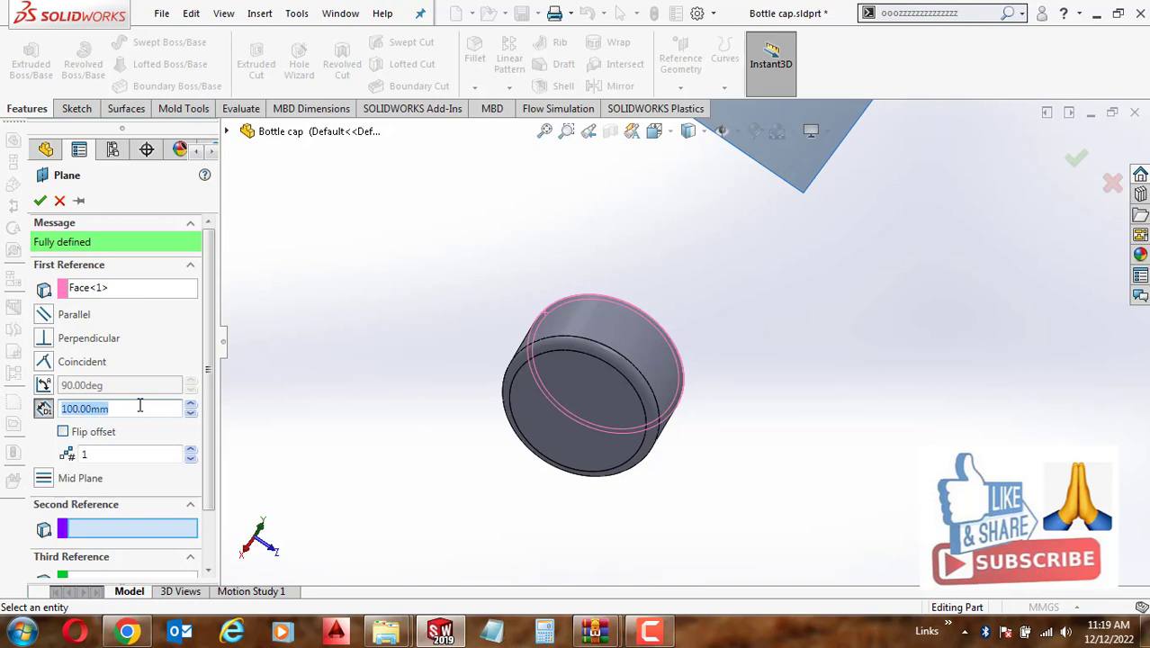
{"action": "type", "text": "0"}
{"action": "key", "text": "Return"}
{"action": "middle_click_drag", "start_coordinate": [736, 311], "coordinate": [403, 347]}
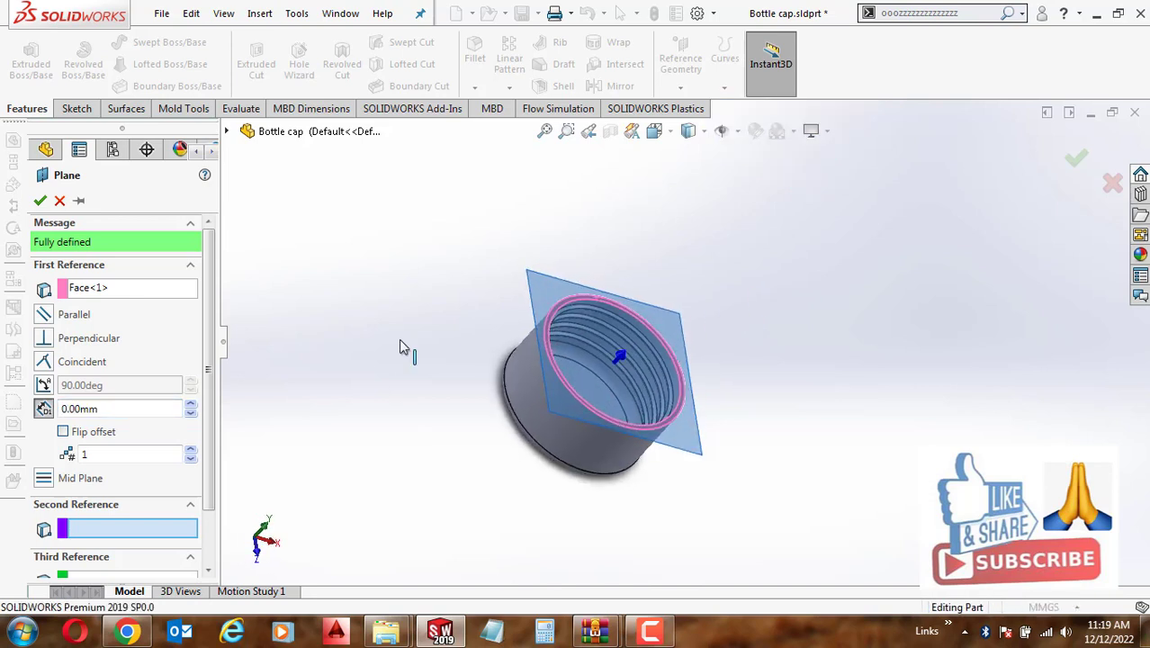
{"action": "left_click", "coordinate": [40, 201]}
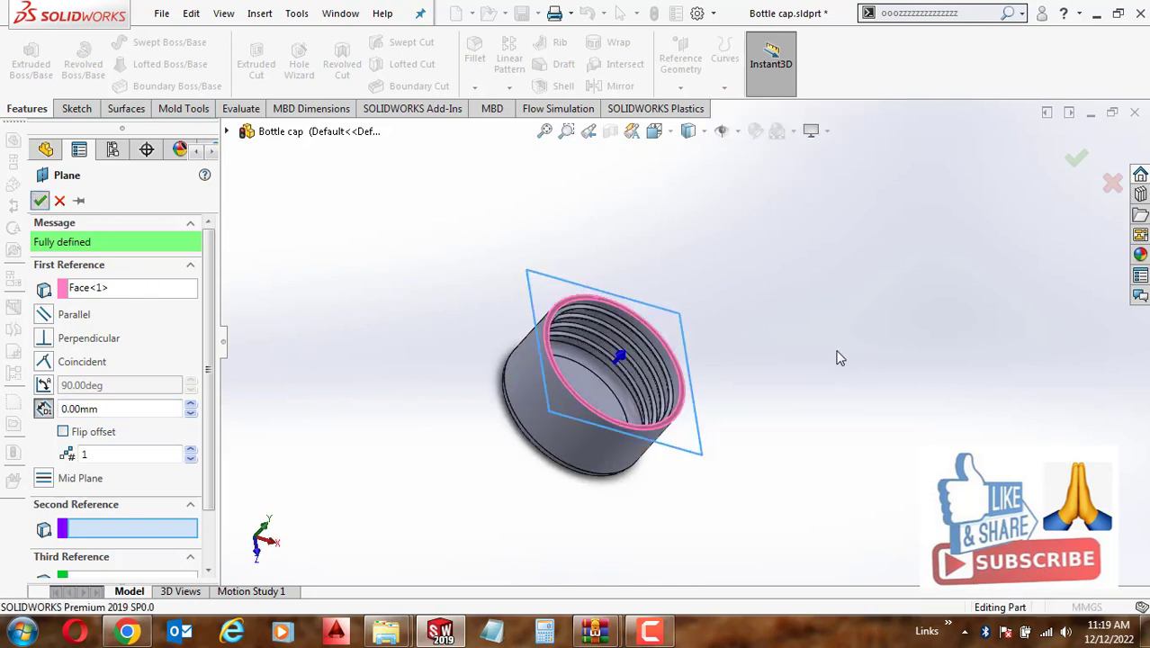
{"action": "left_click", "coordinate": [180, 109]}
Start a new parting line using Plane1 as pull direction and run draft analysis
{"action": "left_click", "coordinate": [518, 68]}
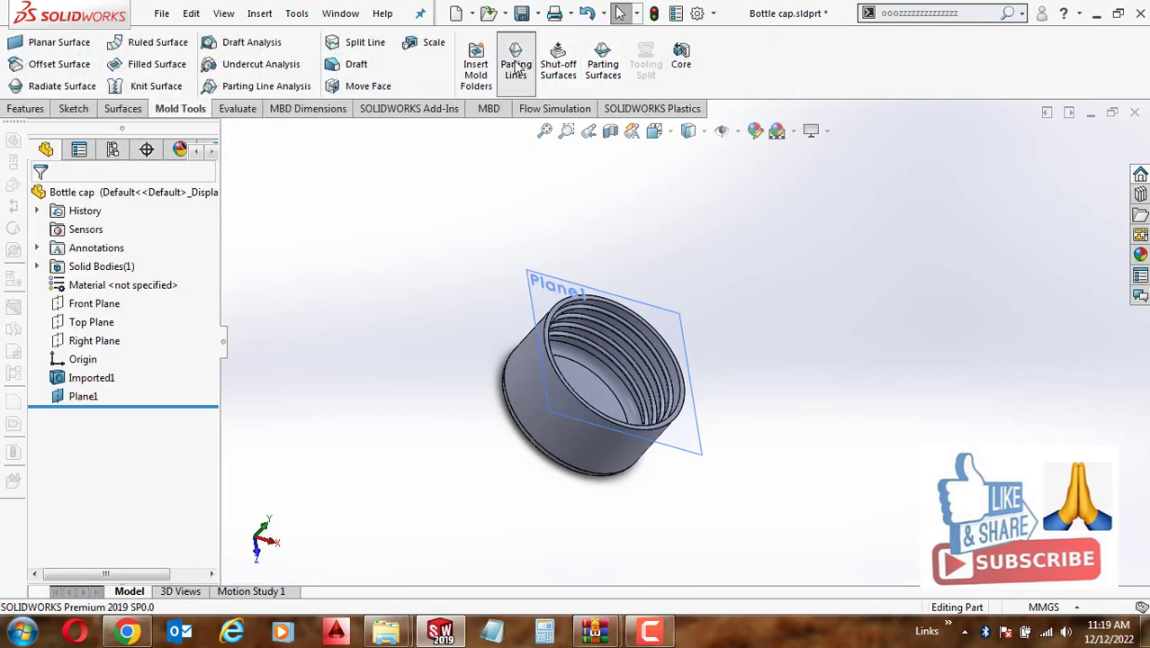
{"action": "scroll", "coordinate": [624, 282], "scroll_direction": "down", "scroll_amount": 3}
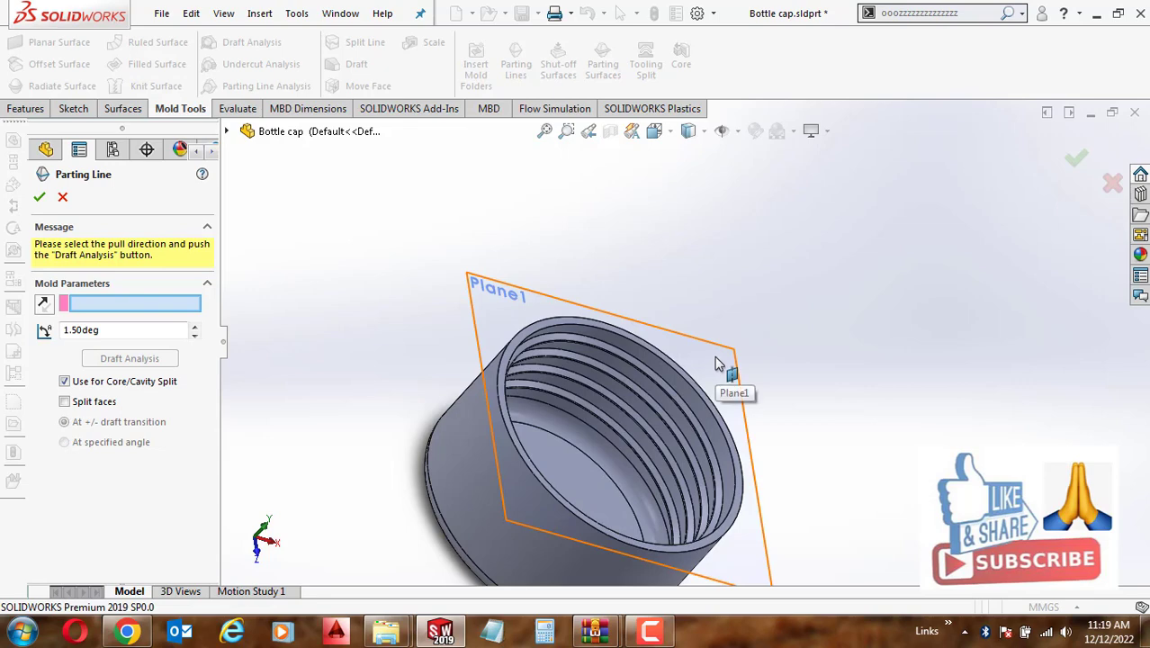
{"action": "left_click", "coordinate": [717, 364]}
{"action": "left_click", "coordinate": [118, 360]}
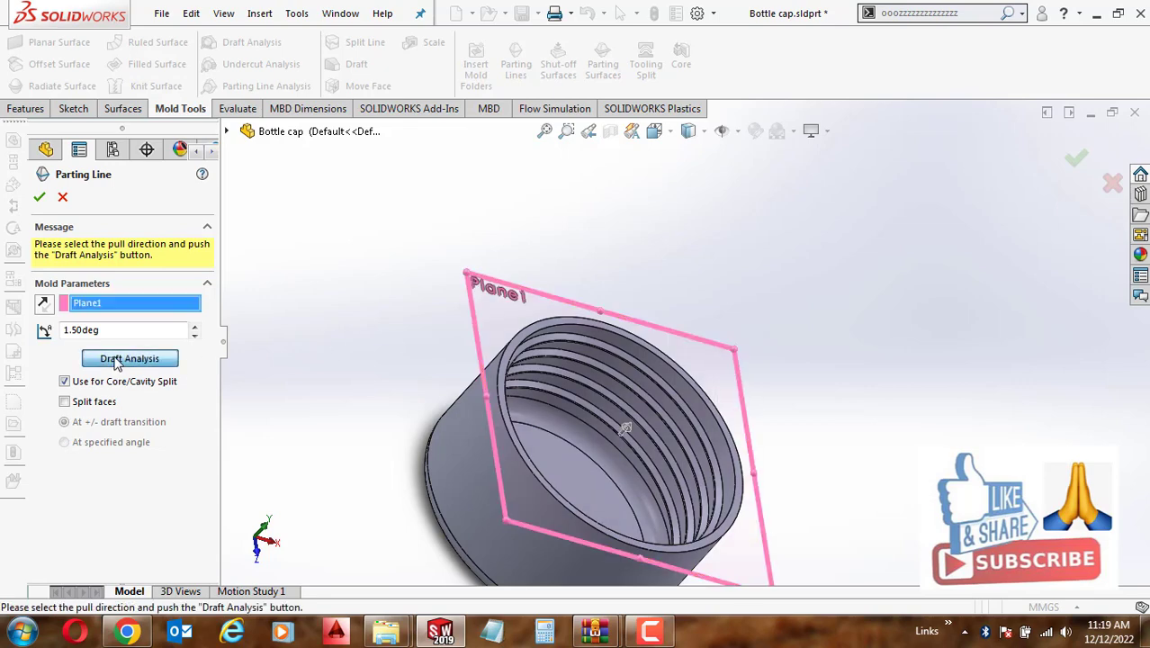
{"action": "middle_click_drag", "start_coordinate": [720, 363], "coordinate": [645, 394]}
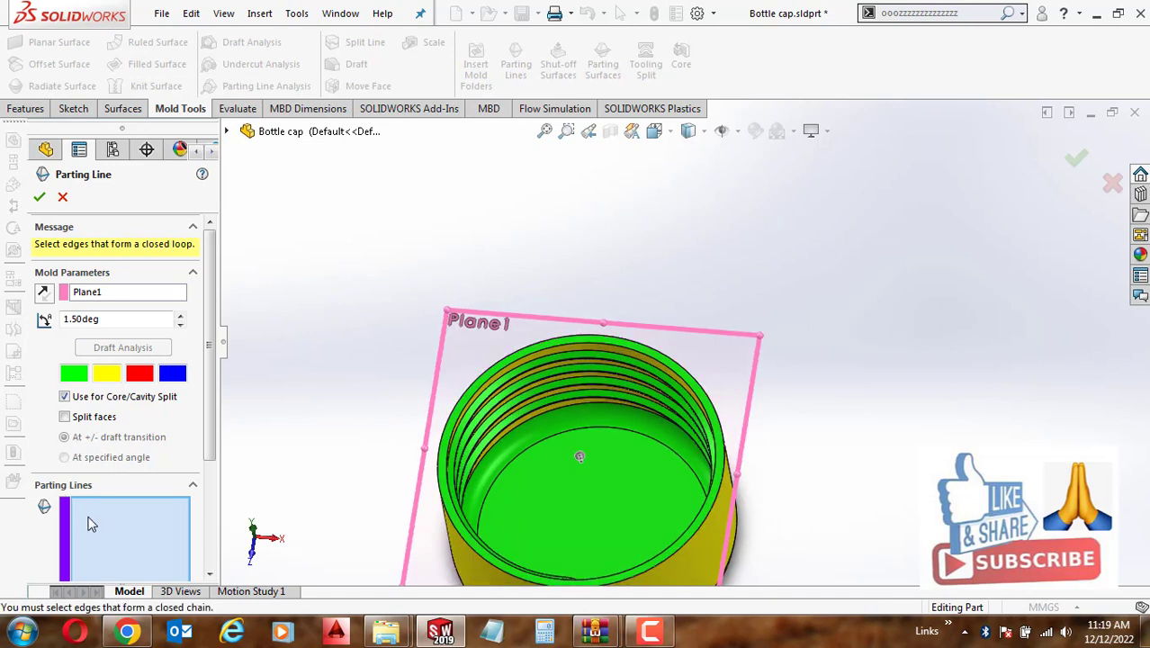
Accept Parting Line3 along the rim with 1.50deg draft, then view the cap obliquely
{"action": "scroll", "coordinate": [87, 501], "scroll_direction": "down", "scroll_amount": 2}
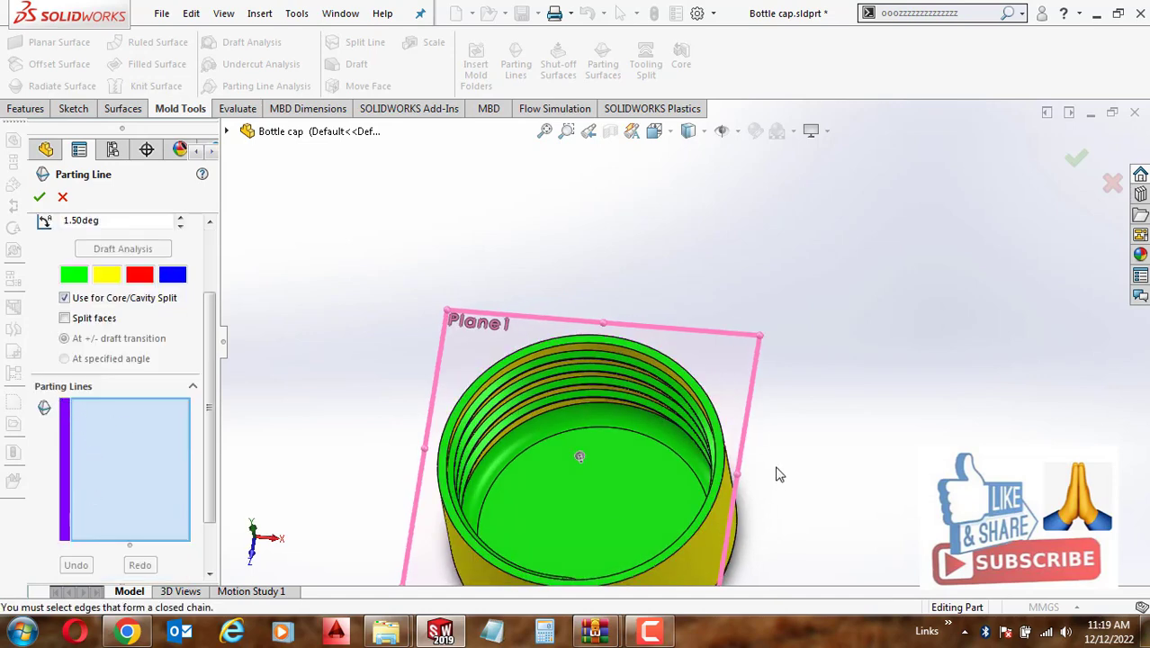
{"action": "scroll", "coordinate": [747, 450], "scroll_direction": "up", "scroll_amount": 3}
{"action": "scroll", "coordinate": [720, 423], "scroll_direction": "up", "scroll_amount": 2}
{"action": "scroll", "coordinate": [640, 306], "scroll_direction": "down", "scroll_amount": 3}
{"action": "scroll", "coordinate": [641, 303], "scroll_direction": "down", "scroll_amount": 3}
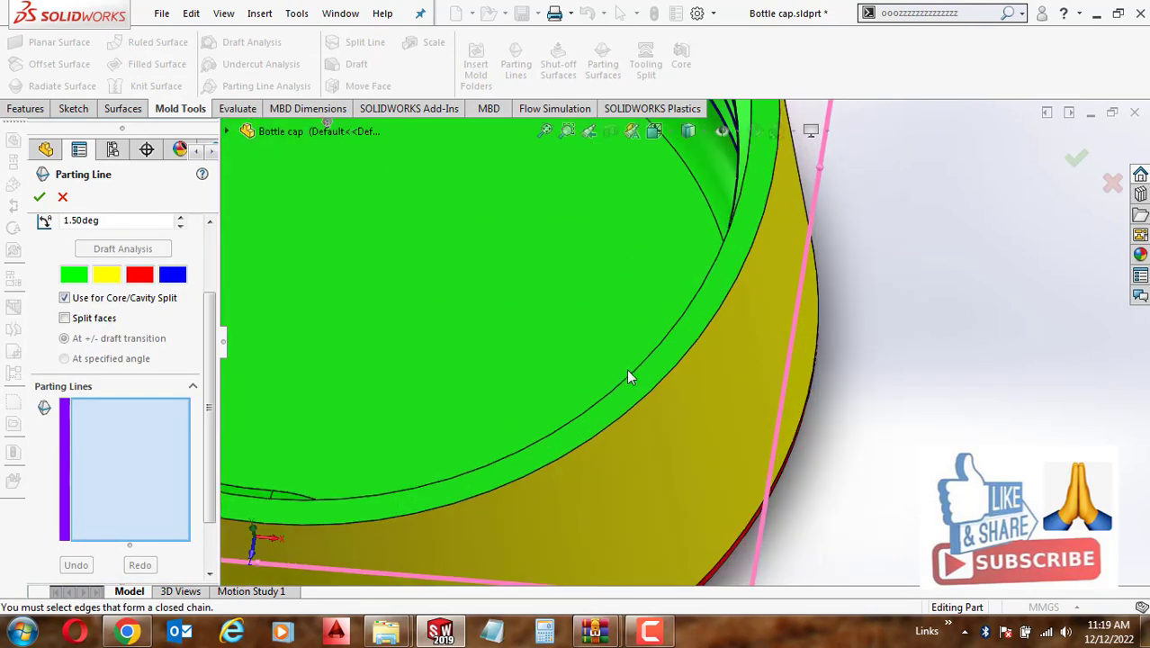
{"action": "scroll", "coordinate": [786, 451], "scroll_direction": "up", "scroll_amount": 3}
{"action": "scroll", "coordinate": [778, 478], "scroll_direction": "up", "scroll_amount": 2}
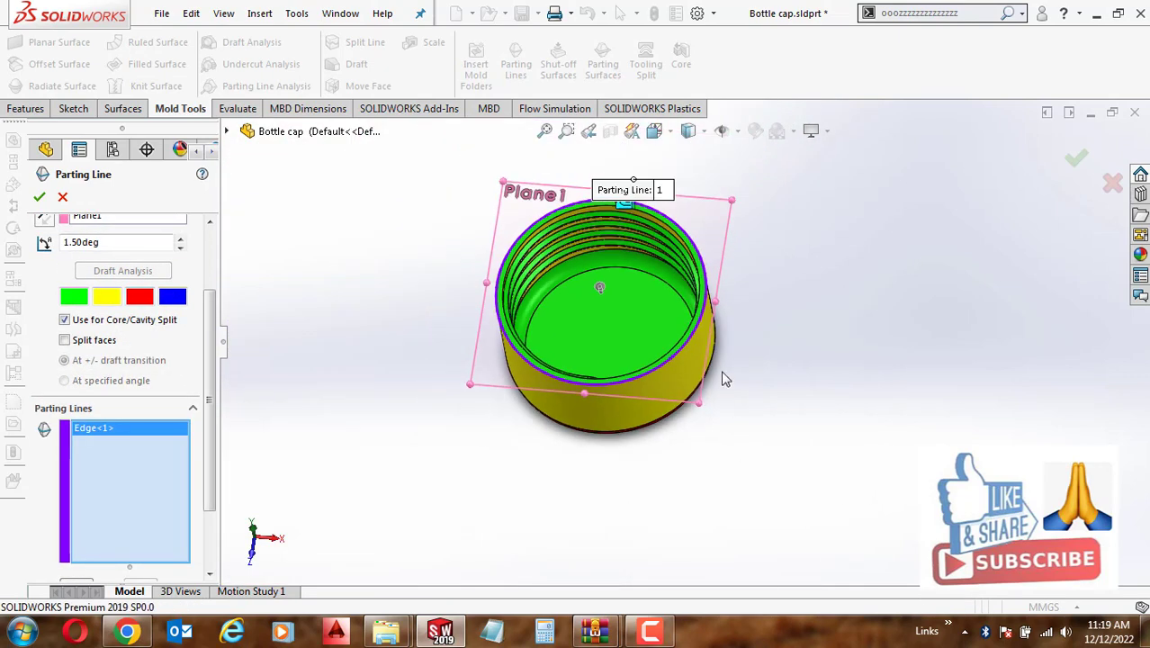
{"action": "left_click", "coordinate": [40, 200]}
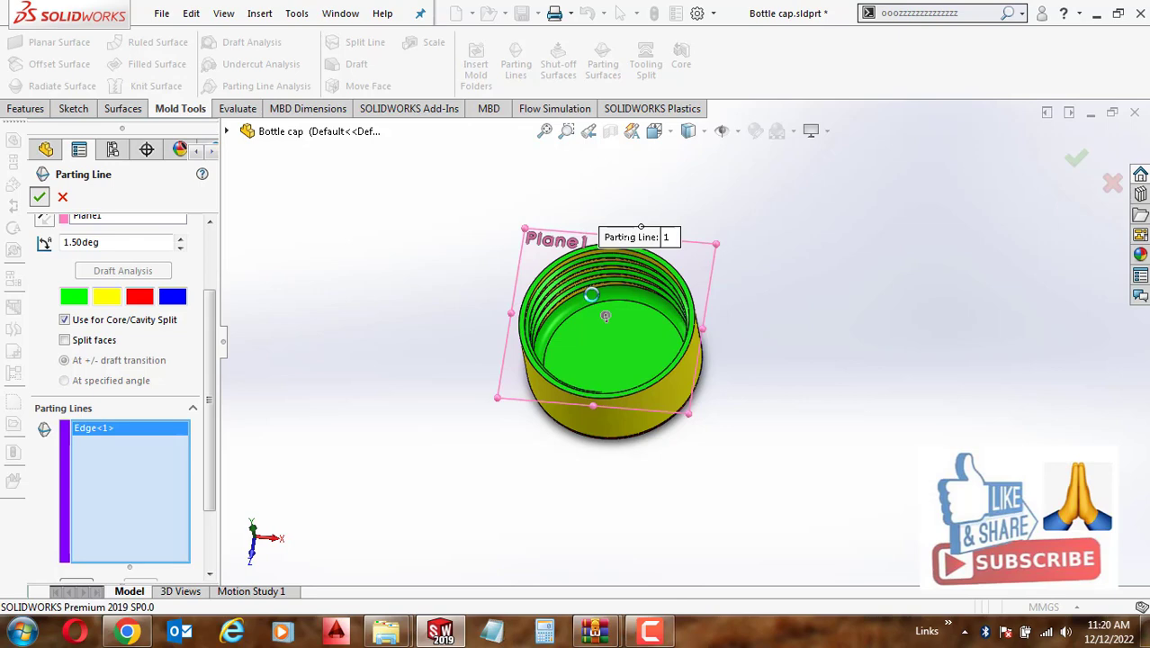
{"action": "mouse_move", "coordinate": [591, 295]}
{"action": "middle_mouse_down"}
{"action": "mouse_move", "coordinate": [698, 349]}
{"action": "mouse_move", "coordinate": [837, 200]}
{"action": "middle_mouse_up"}
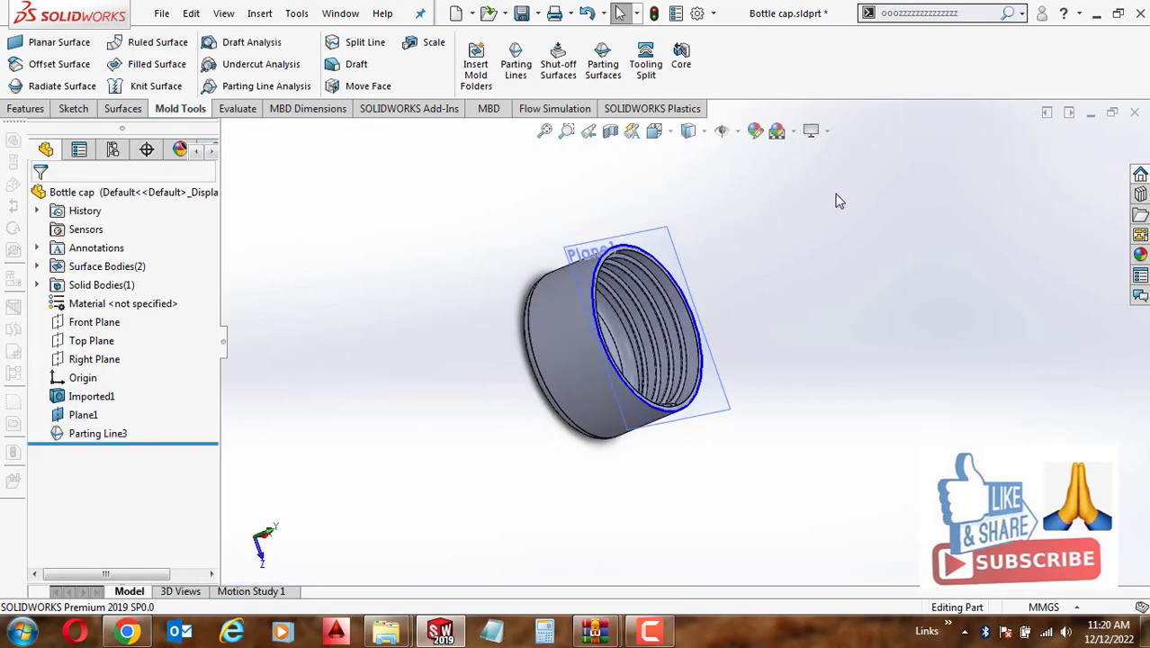
Create Parting Surface1 as a 20 mm flange from Parting Line3 around the rim
{"action": "left_click", "coordinate": [597, 72]}
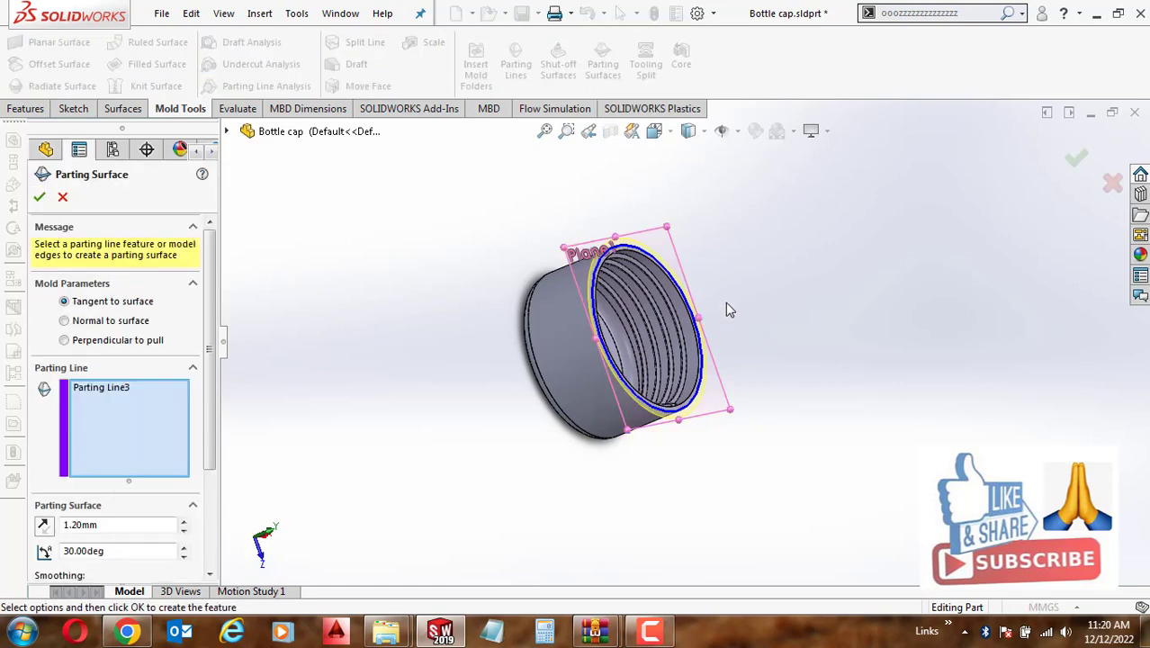
{"action": "middle_click_drag", "start_coordinate": [729, 310], "coordinate": [668, 303]}
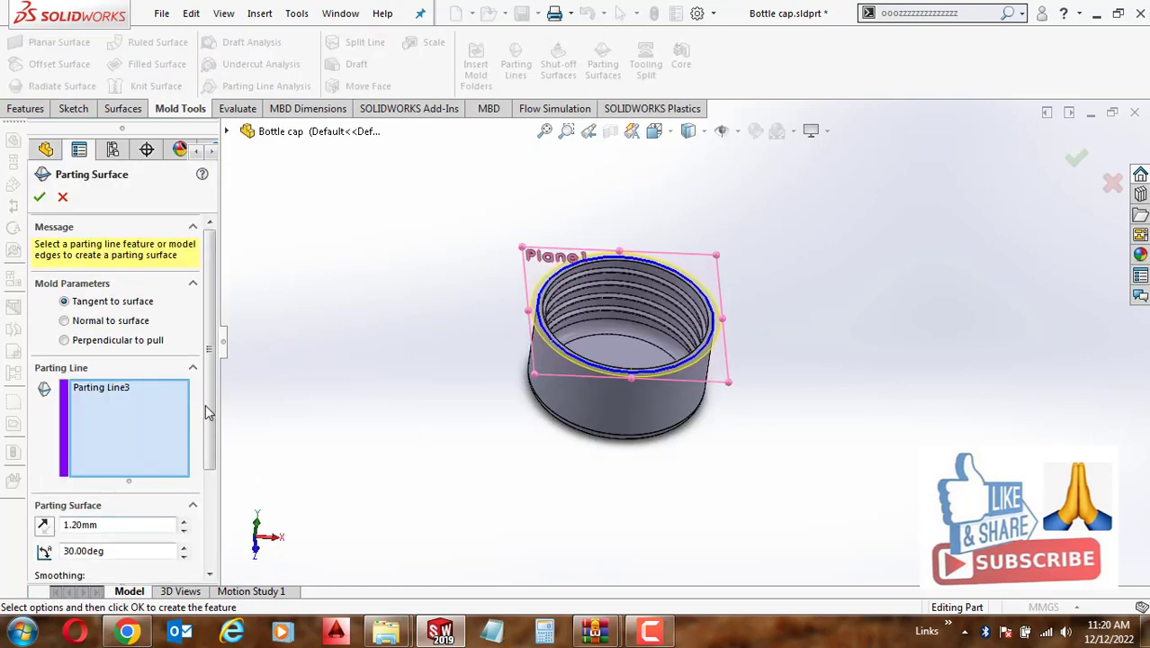
{"action": "left_click_drag", "start_coordinate": [205, 413], "coordinate": [205, 518]}
{"action": "type", "text": "5"}
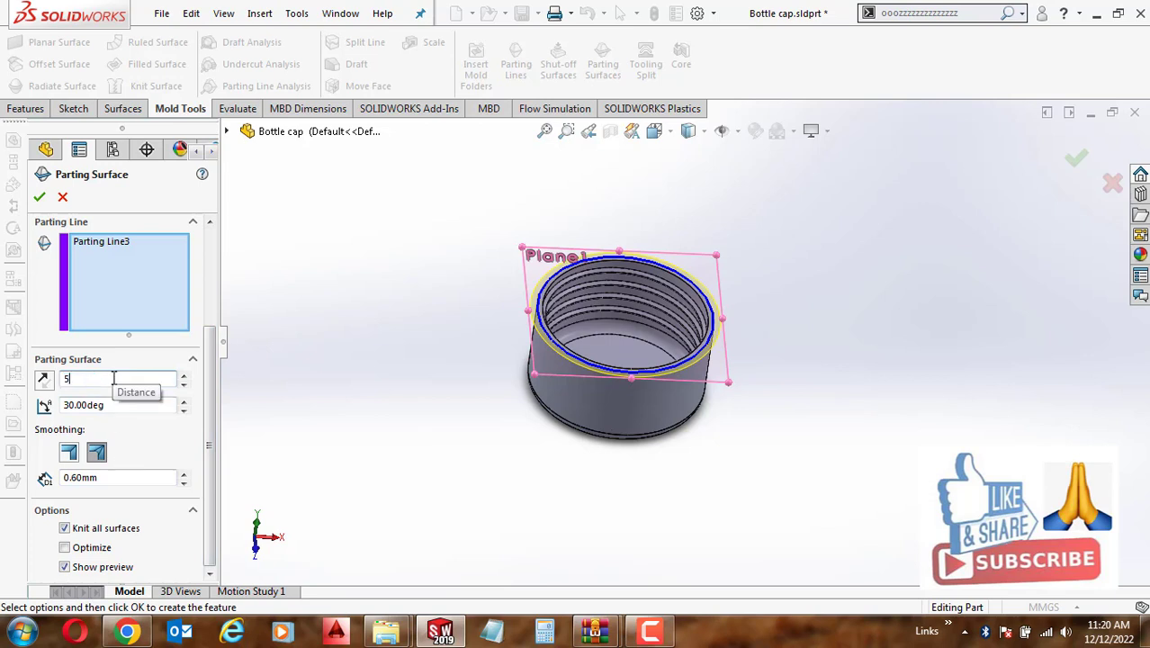
{"action": "key", "text": "Return"}
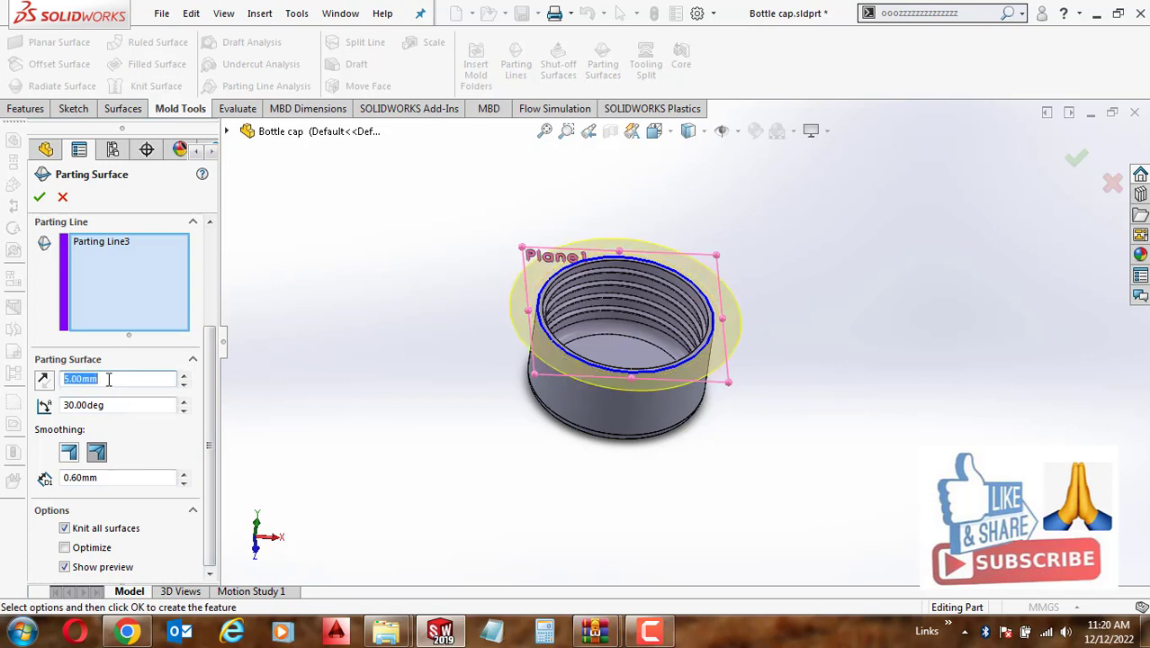
{"action": "type", "text": "20"}
{"action": "key", "text": "Return"}
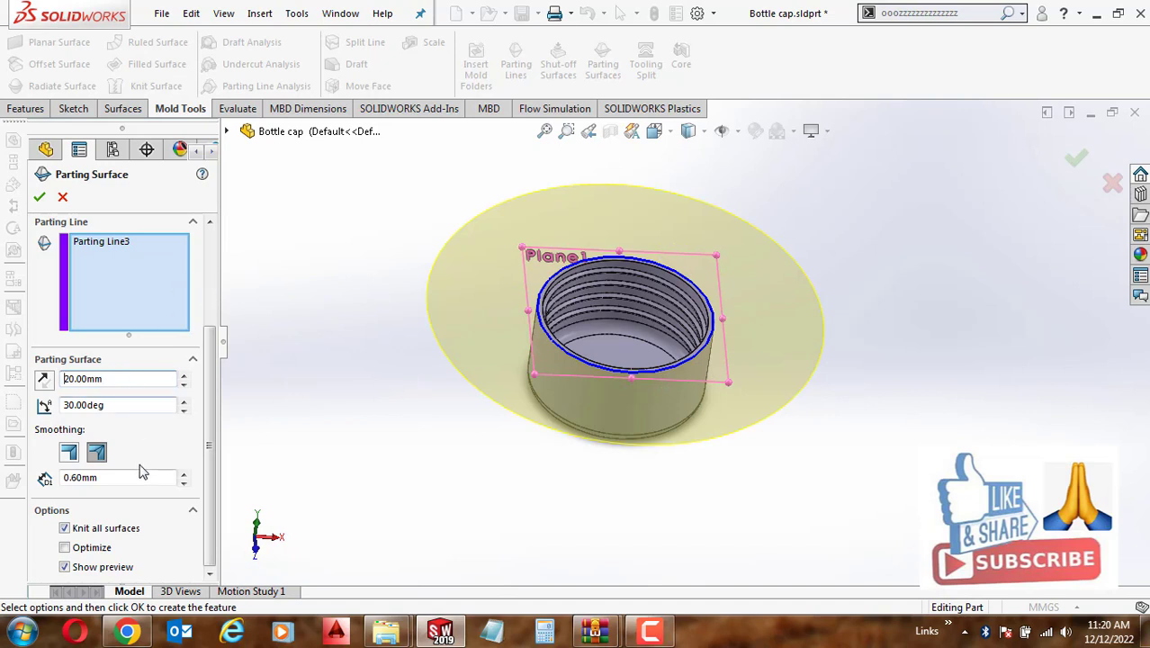
{"action": "left_click", "coordinate": [40, 199]}
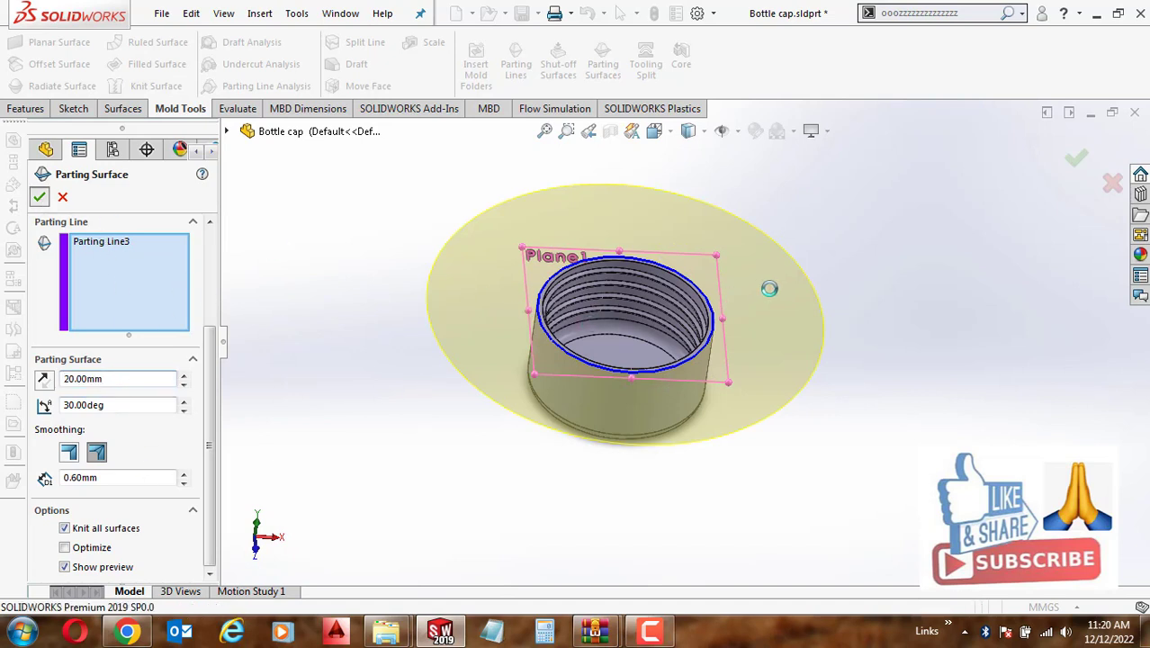
{"action": "mouse_move", "coordinate": [879, 246]}
{"action": "middle_mouse_down"}
{"action": "mouse_move", "coordinate": [983, 358]}
{"action": "mouse_move", "coordinate": [879, 205]}
{"action": "middle_mouse_up"}
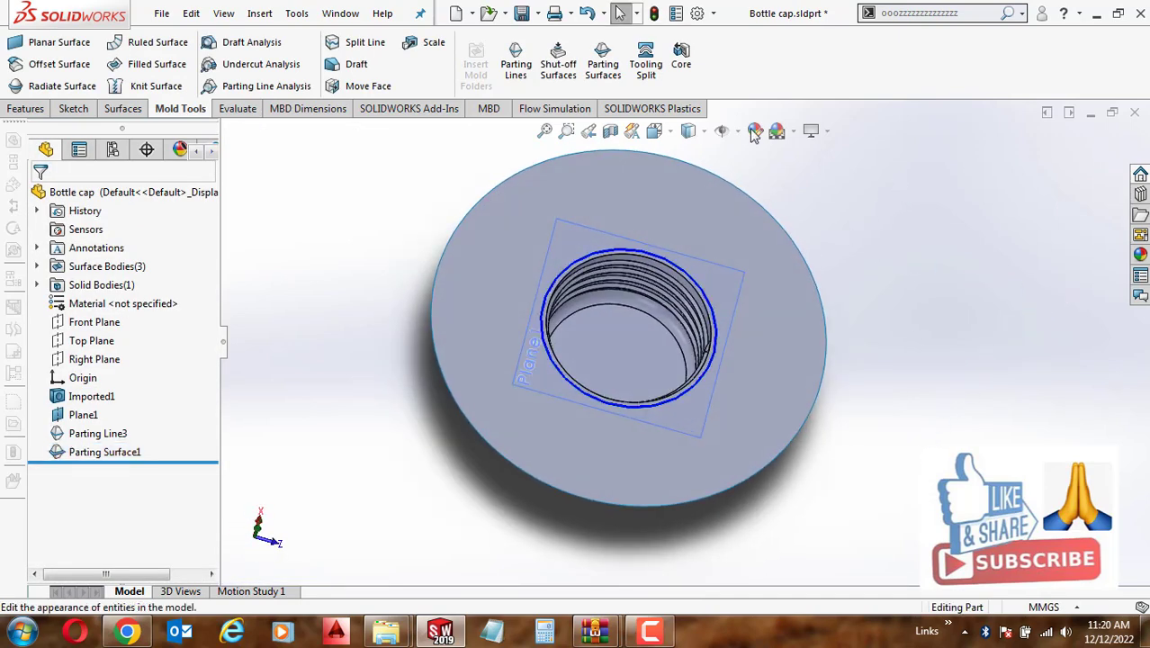
Start a tooling split on the flat parting surface and view it face-on
{"action": "left_click", "coordinate": [657, 72]}
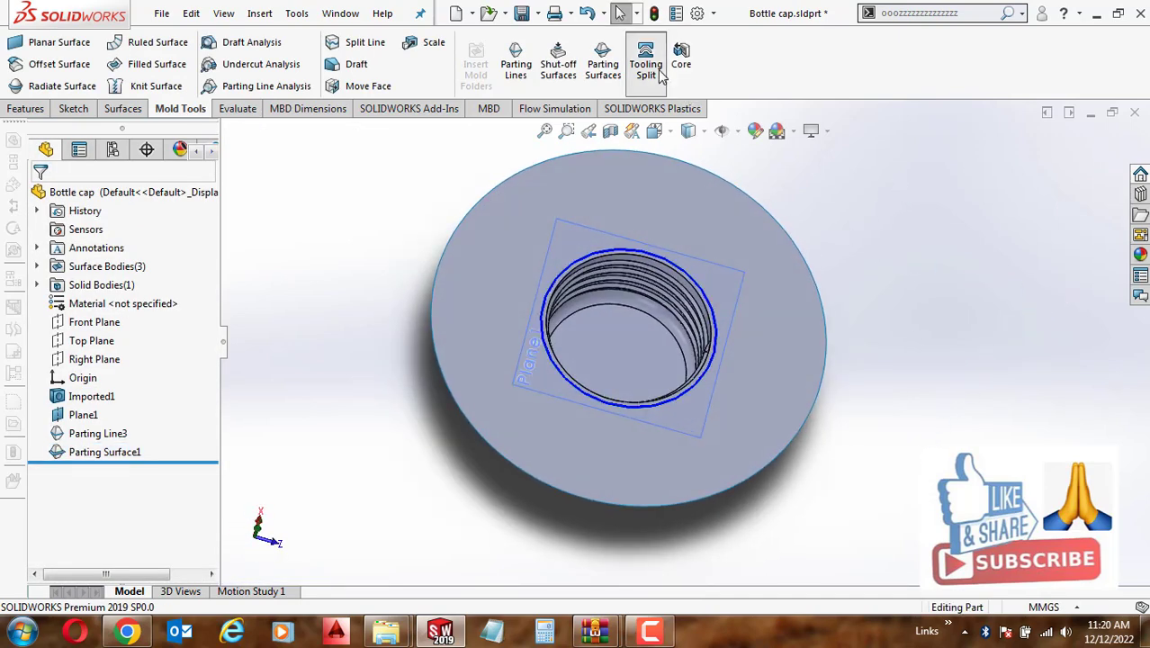
{"action": "left_click", "coordinate": [667, 209]}
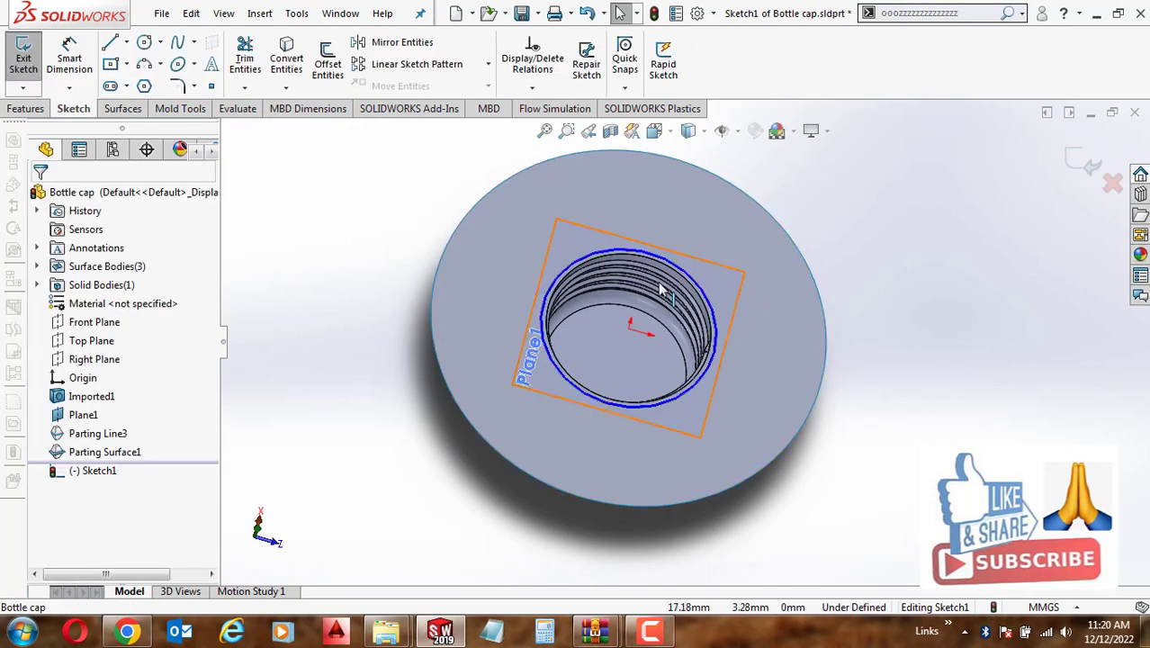
{"action": "key", "text": "space"}
{"action": "left_click", "coordinate": [544, 338]}
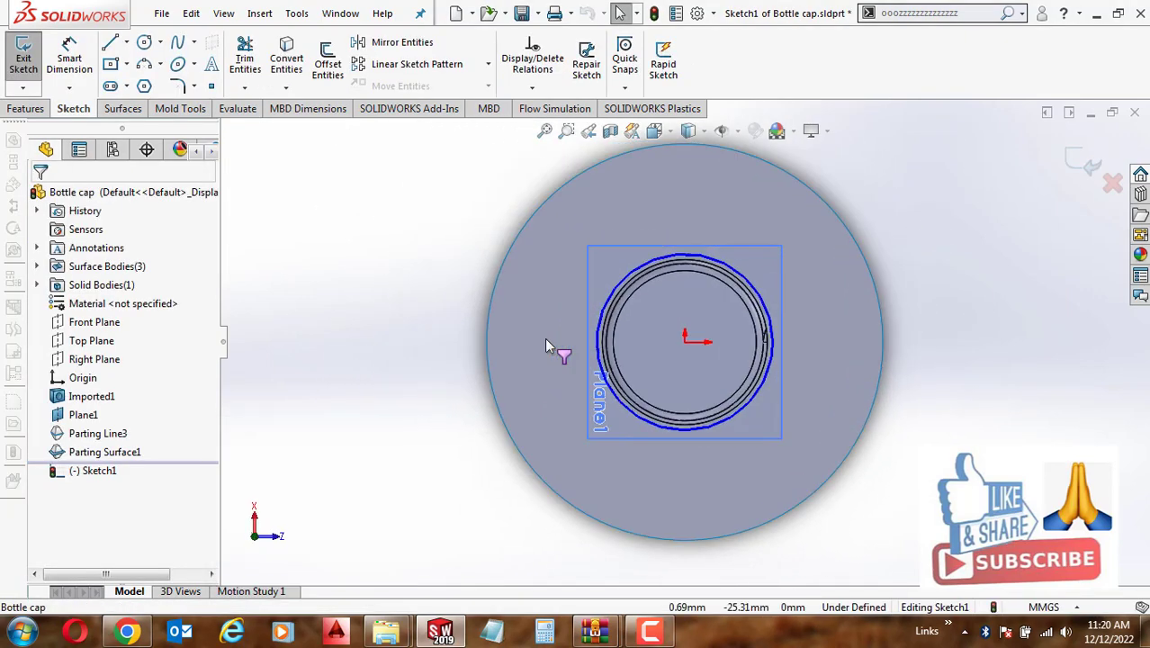
Check the shortcut and selection-filter menus, then restart the tooling split on the parting surface face
{"action": "right_click", "coordinate": [887, 211]}
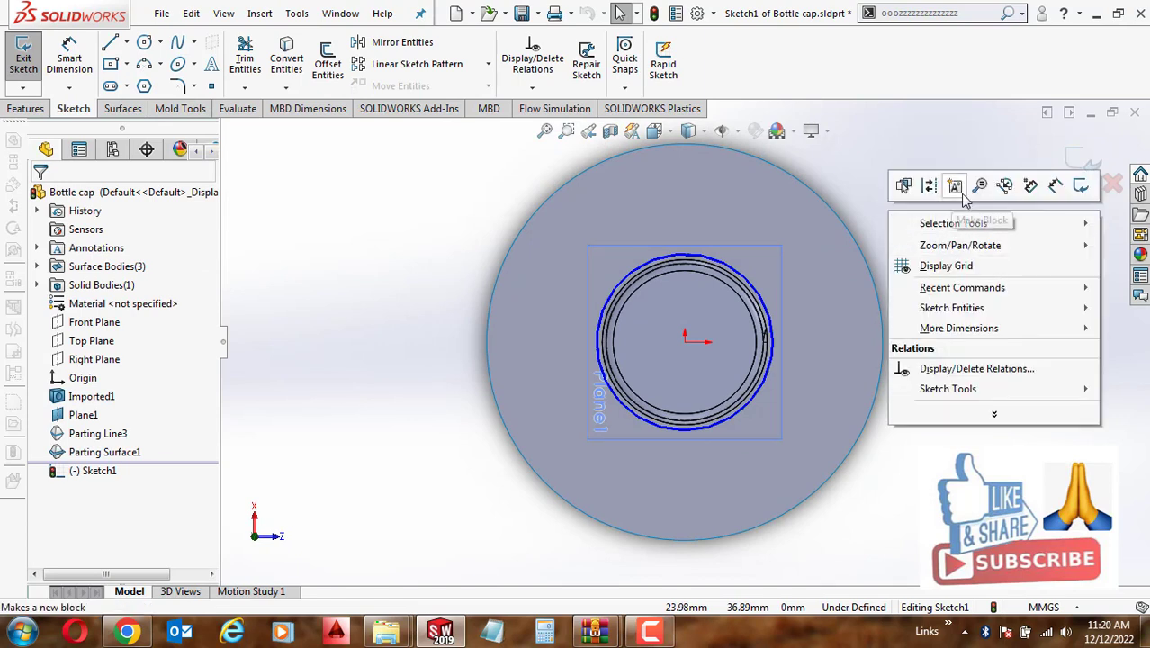
{"action": "right_click", "coordinate": [414, 248]}
{"action": "left_click", "coordinate": [962, 171]}
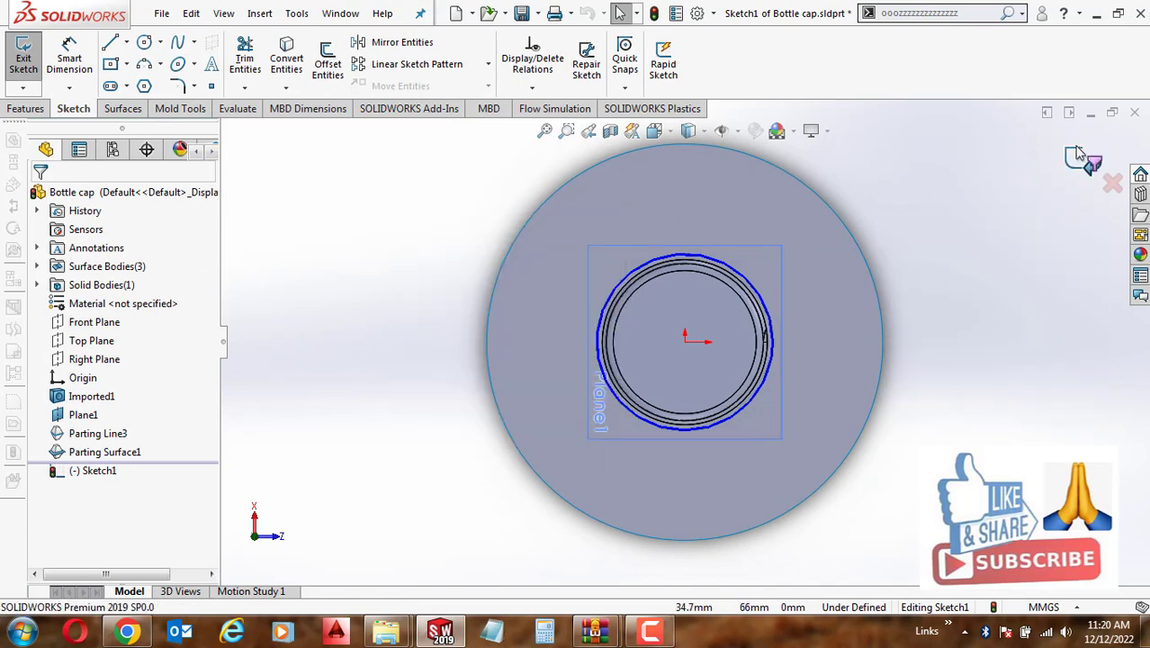
{"action": "right_click", "coordinate": [428, 236]}
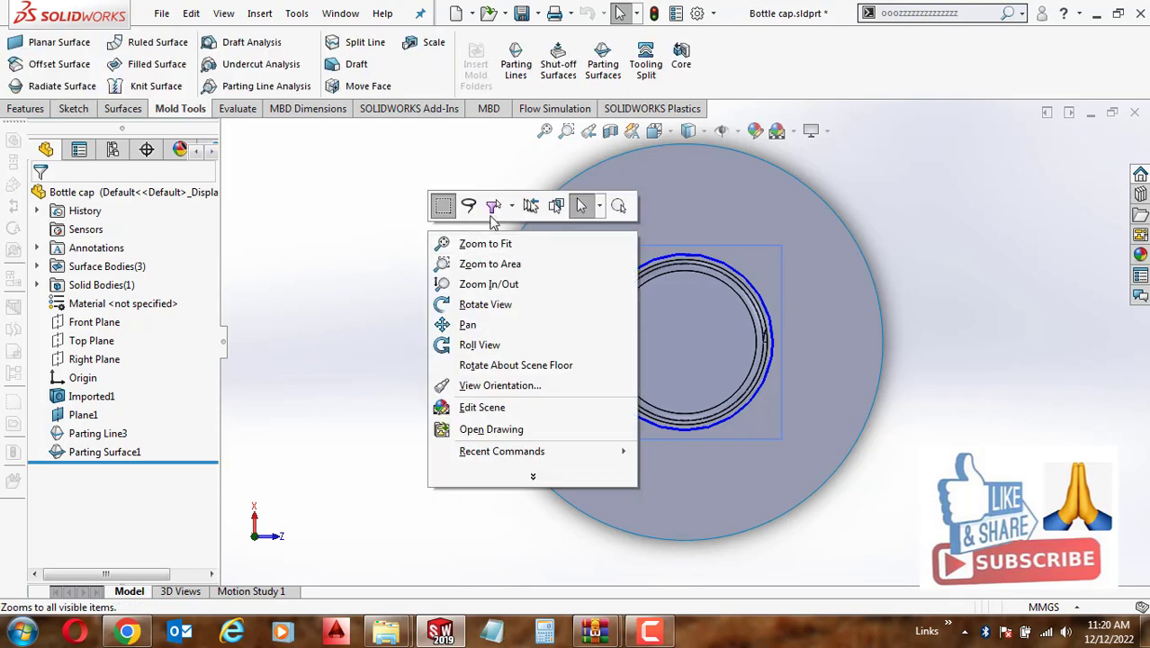
{"action": "left_click", "coordinate": [496, 205]}
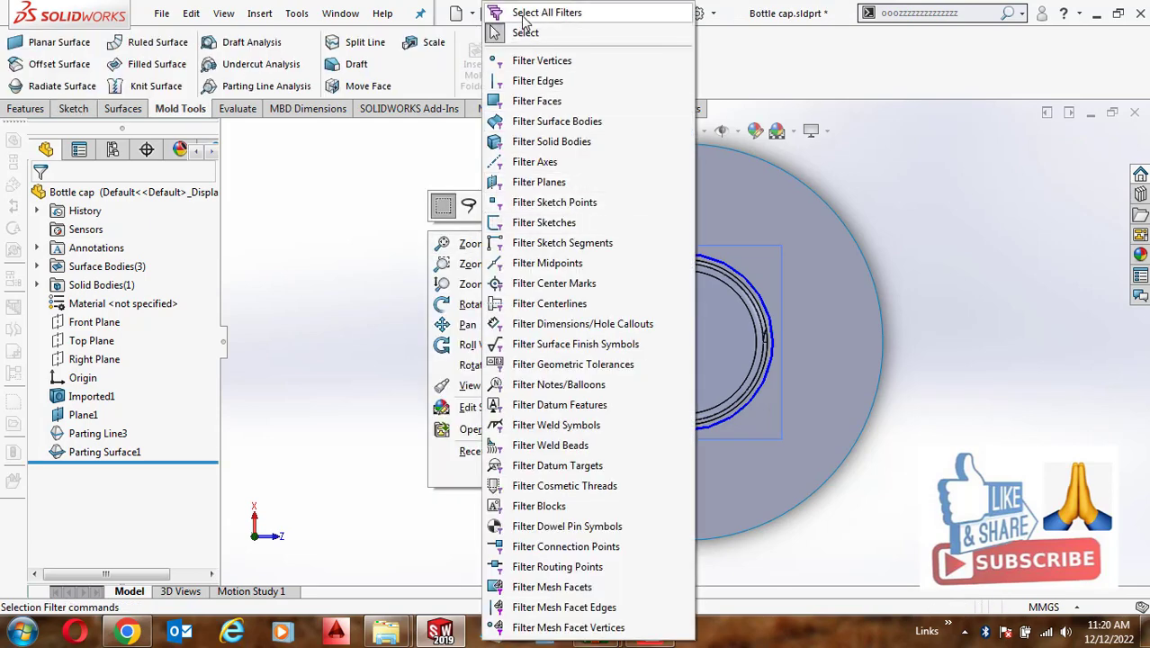
{"action": "left_click", "coordinate": [524, 25]}
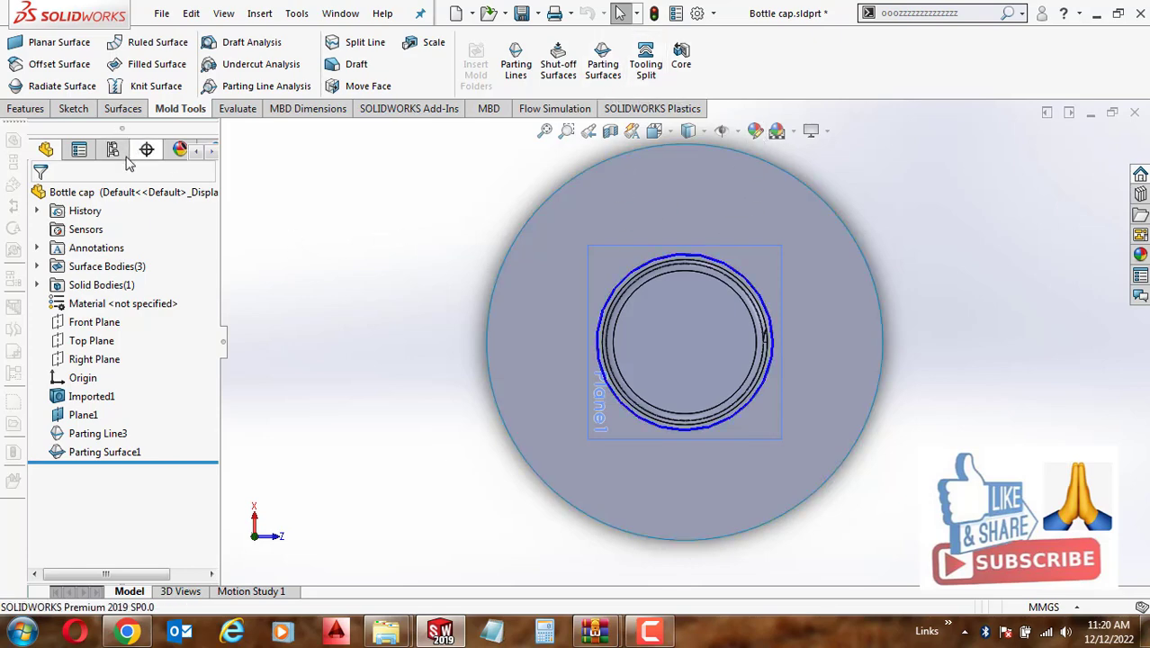
{"action": "left_click", "coordinate": [645, 59]}
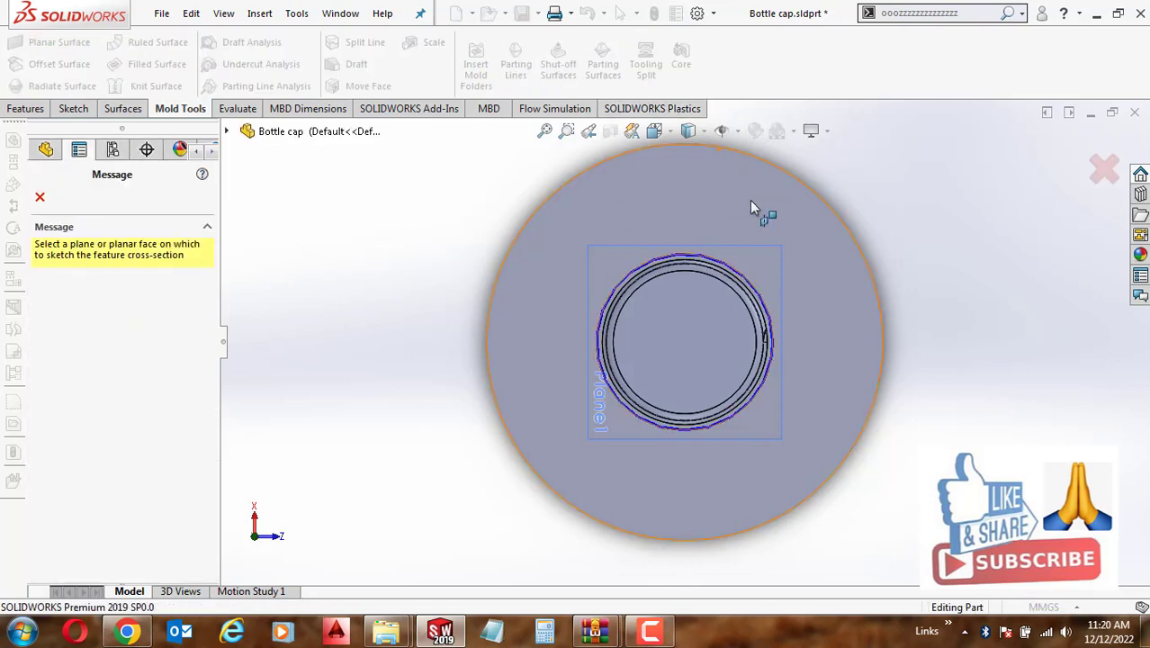
{"action": "left_click", "coordinate": [749, 198]}
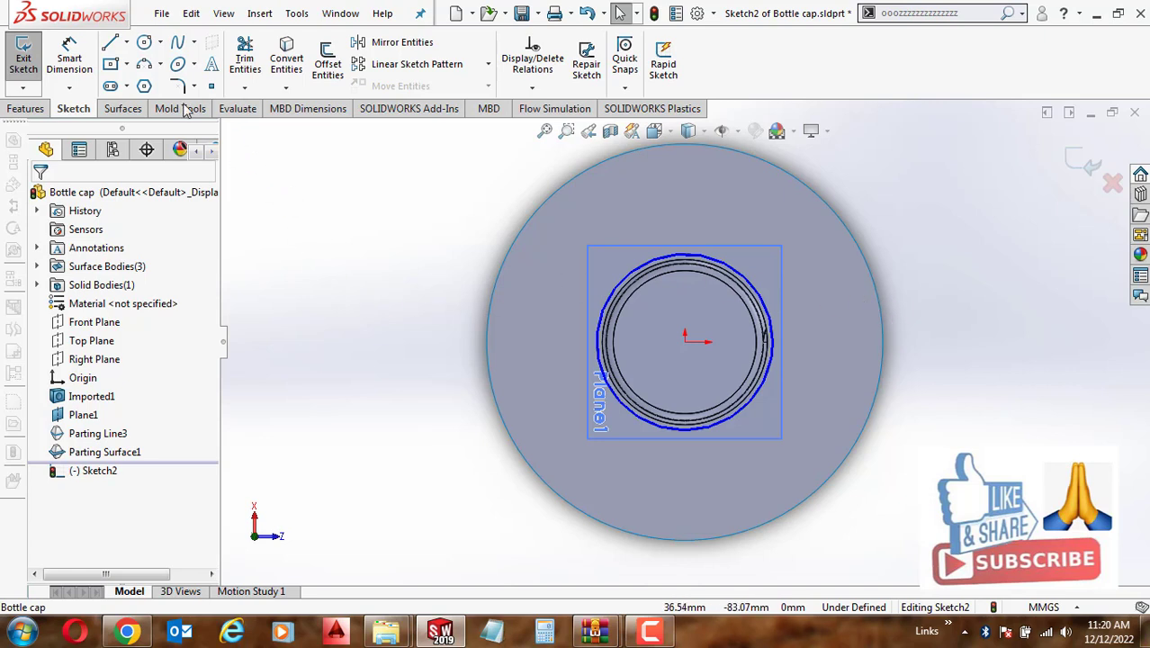
Draw a center rectangle from the cap's centre around the opening
{"action": "left_click", "coordinate": [685, 342]}
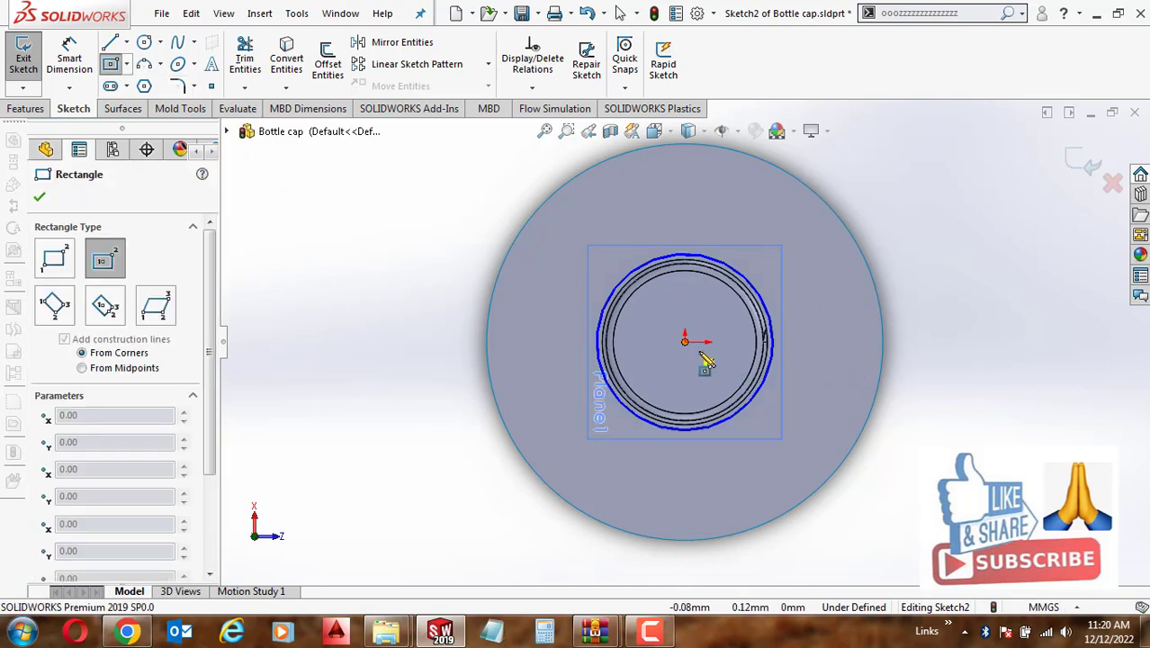
{"action": "left_click", "coordinate": [804, 473]}
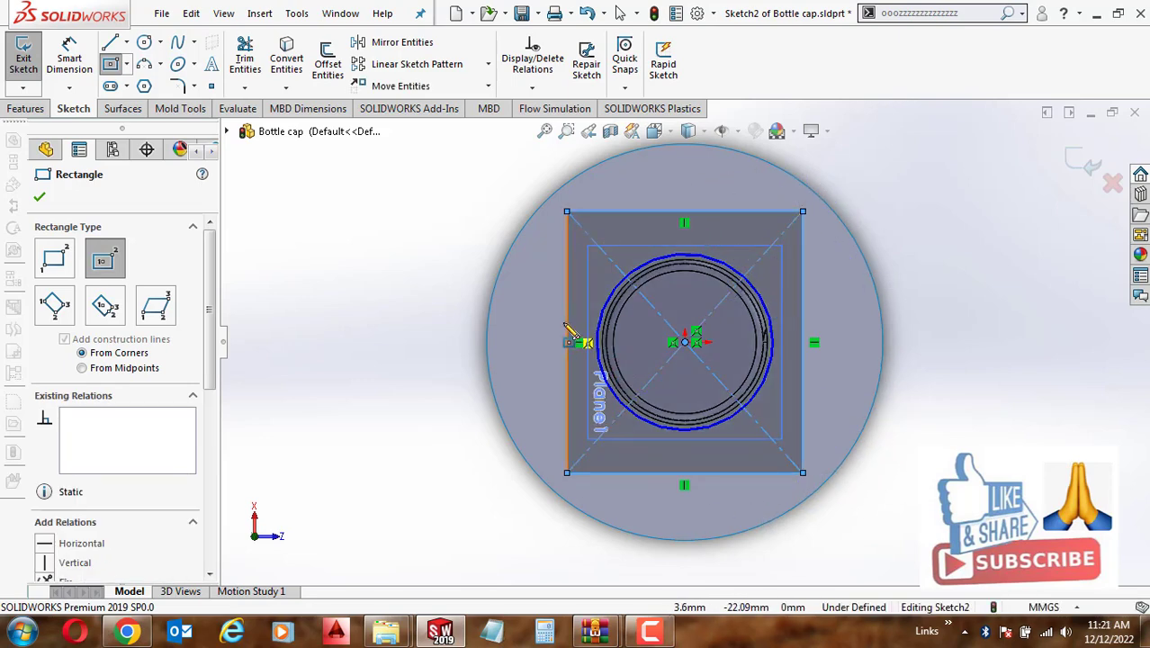
{"action": "key", "text": "Escape"}
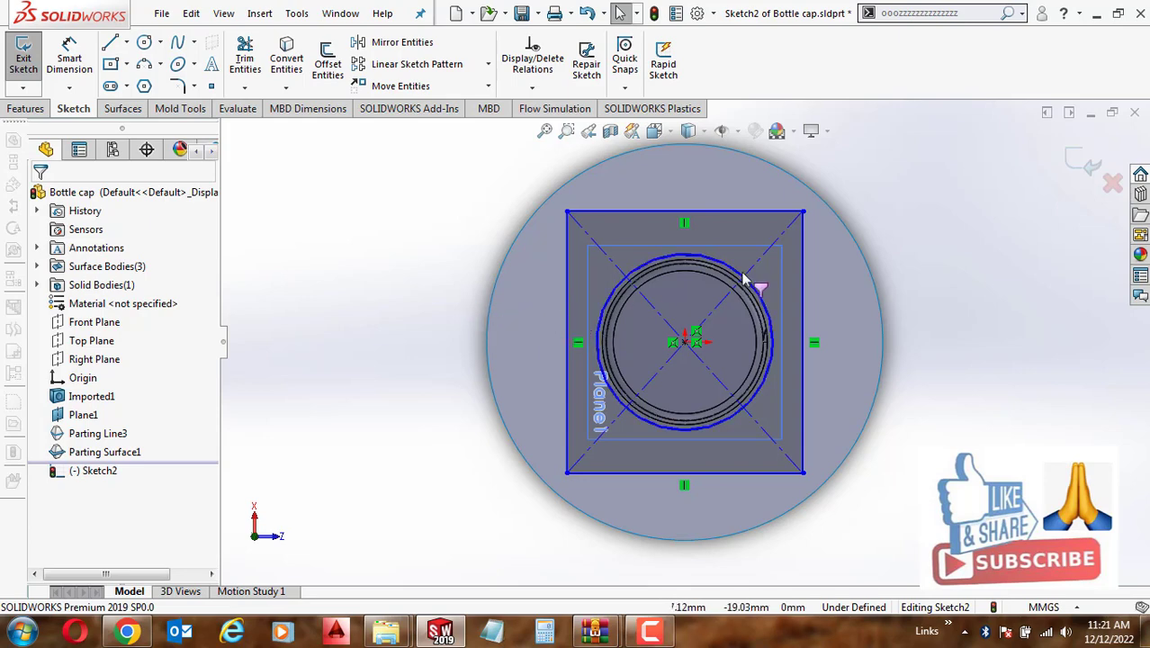
{"action": "left_click", "coordinate": [651, 635]}
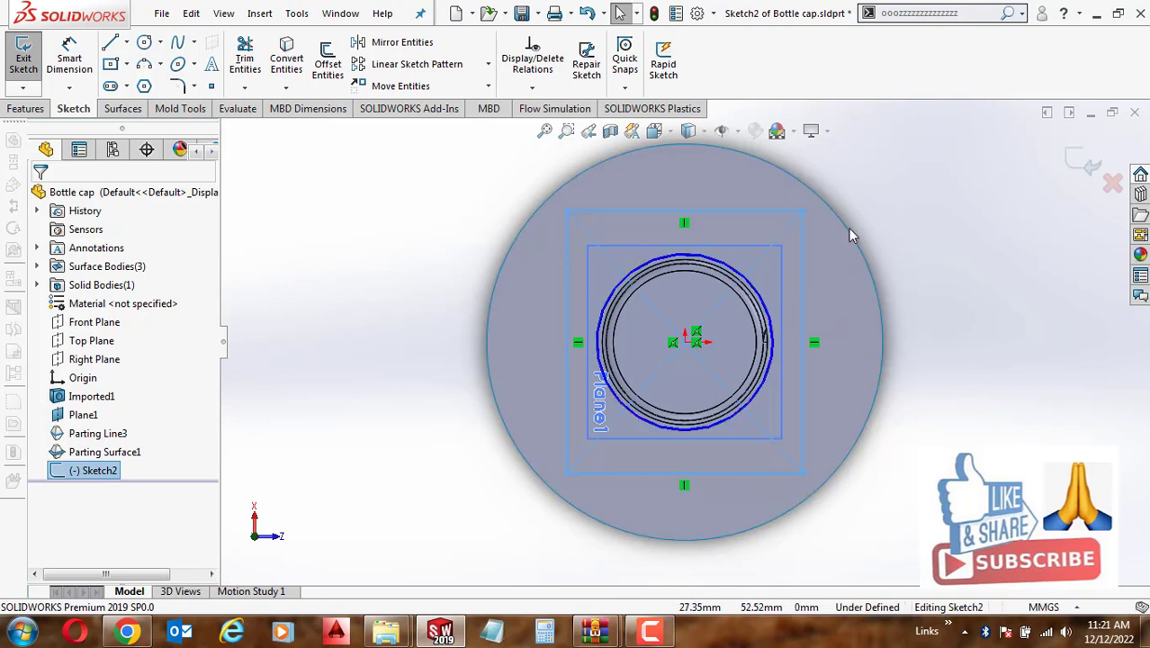
{"action": "key", "text": "Escape"}
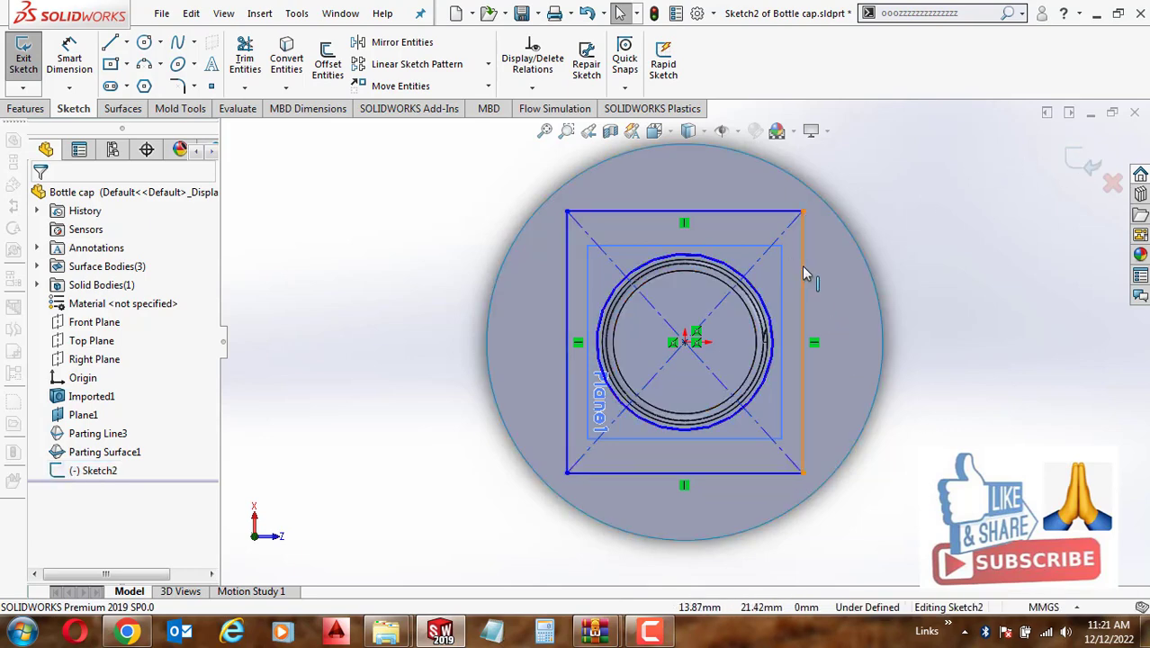
Resize the rectangle to a 47.44 mm top edge inside the round surface and exit the sketch
{"action": "left_click_drag", "start_coordinate": [806, 272], "coordinate": [901, 273]}
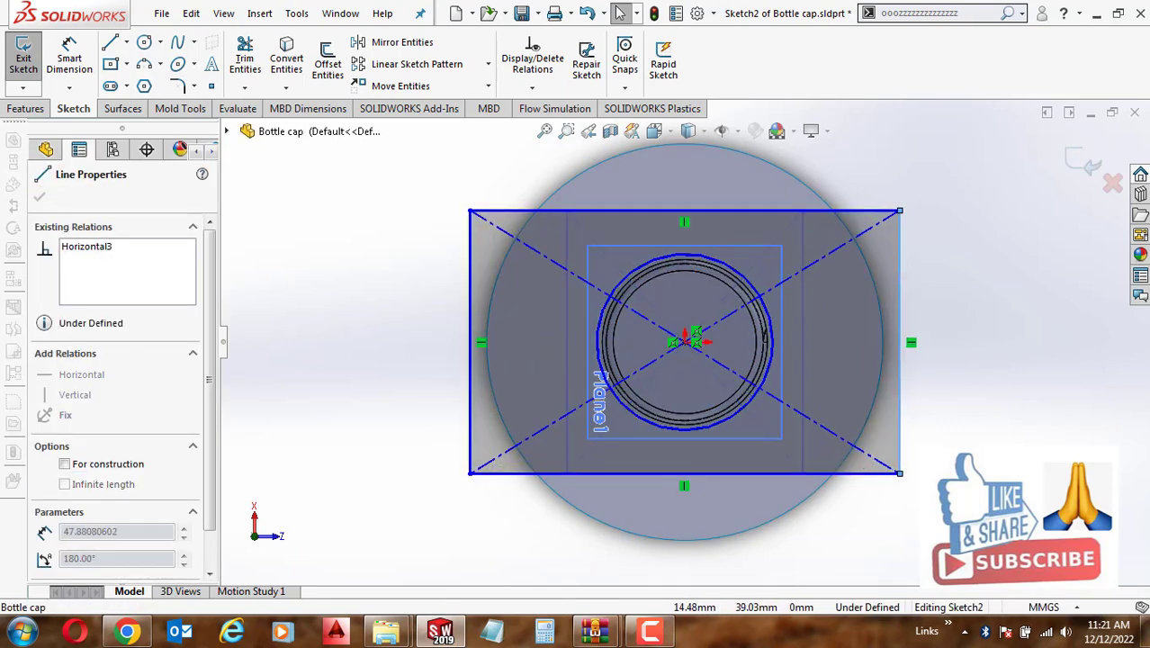
{"action": "left_click", "coordinate": [654, 215]}
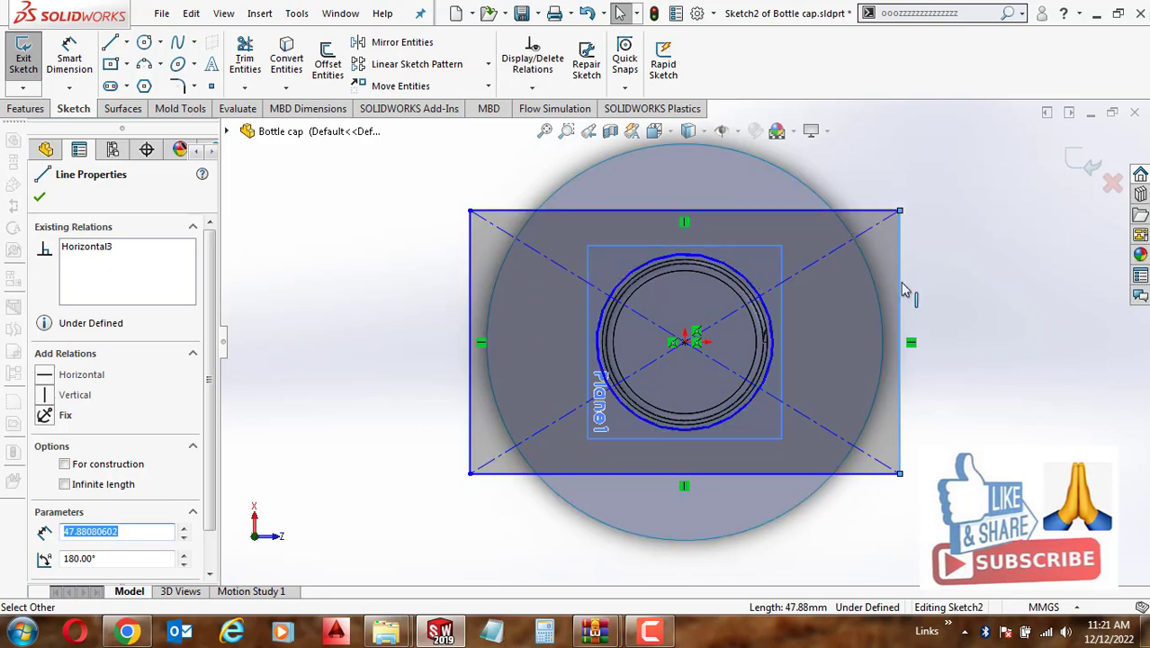
{"action": "left_click_drag", "start_coordinate": [888, 299], "coordinate": [819, 291]}
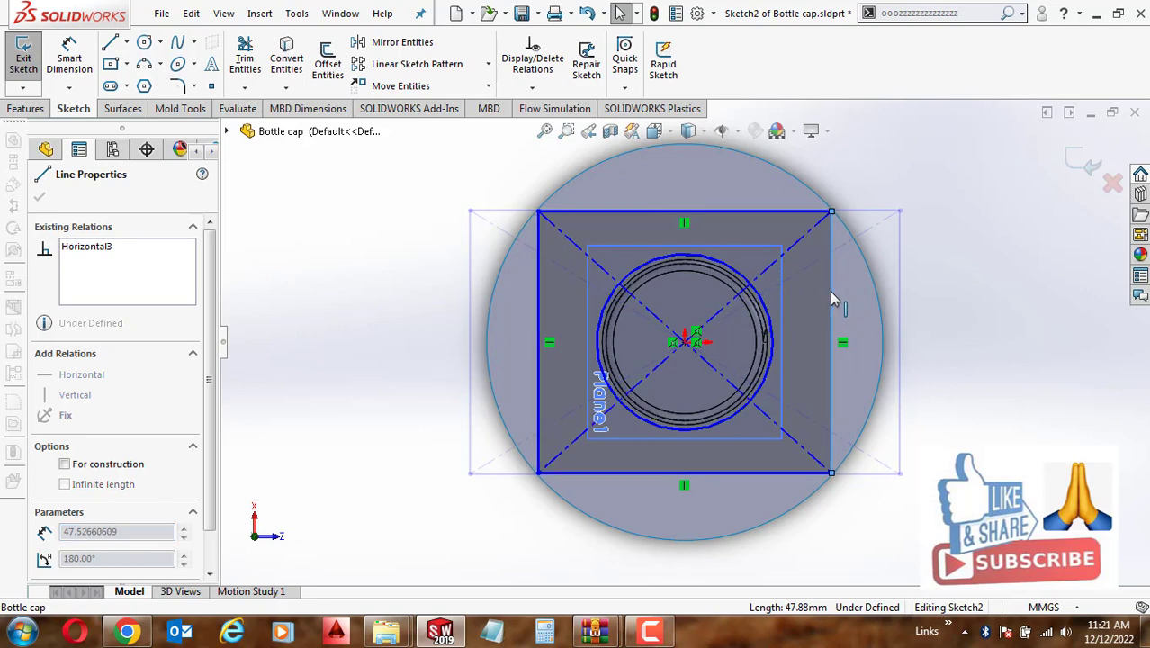
{"action": "left_click", "coordinate": [1072, 156]}
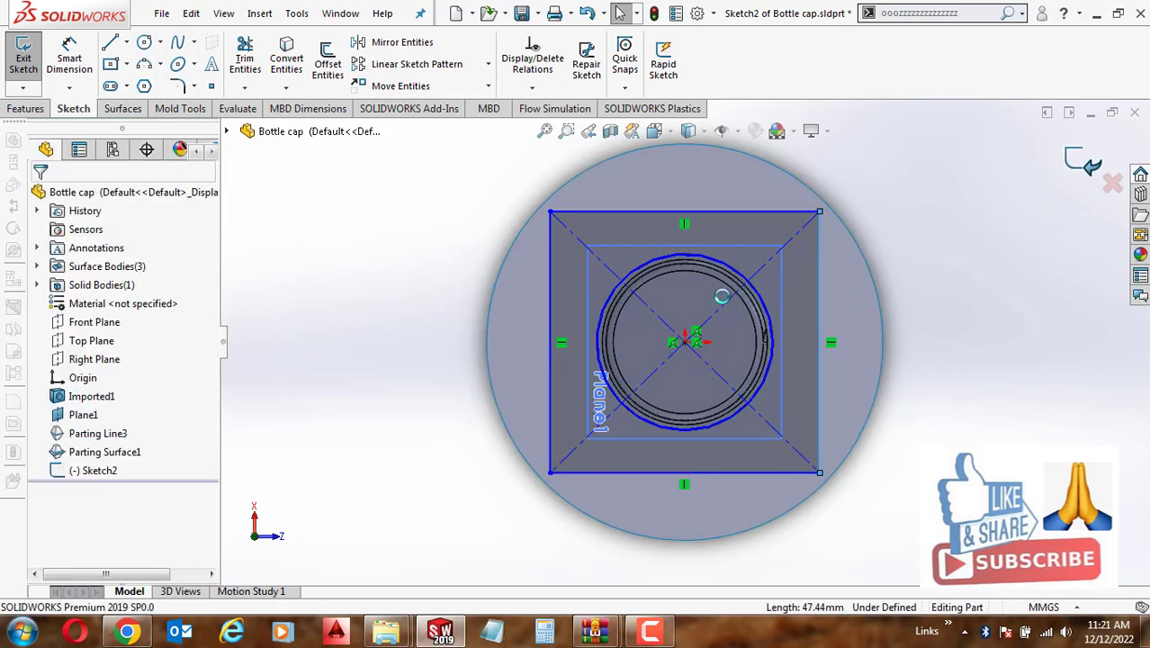
{"action": "mouse_move", "coordinate": [729, 296]}
{"action": "middle_mouse_down"}
{"action": "mouse_move", "coordinate": [867, 290]}
{"action": "mouse_move", "coordinate": [822, 295]}
{"action": "middle_mouse_up"}
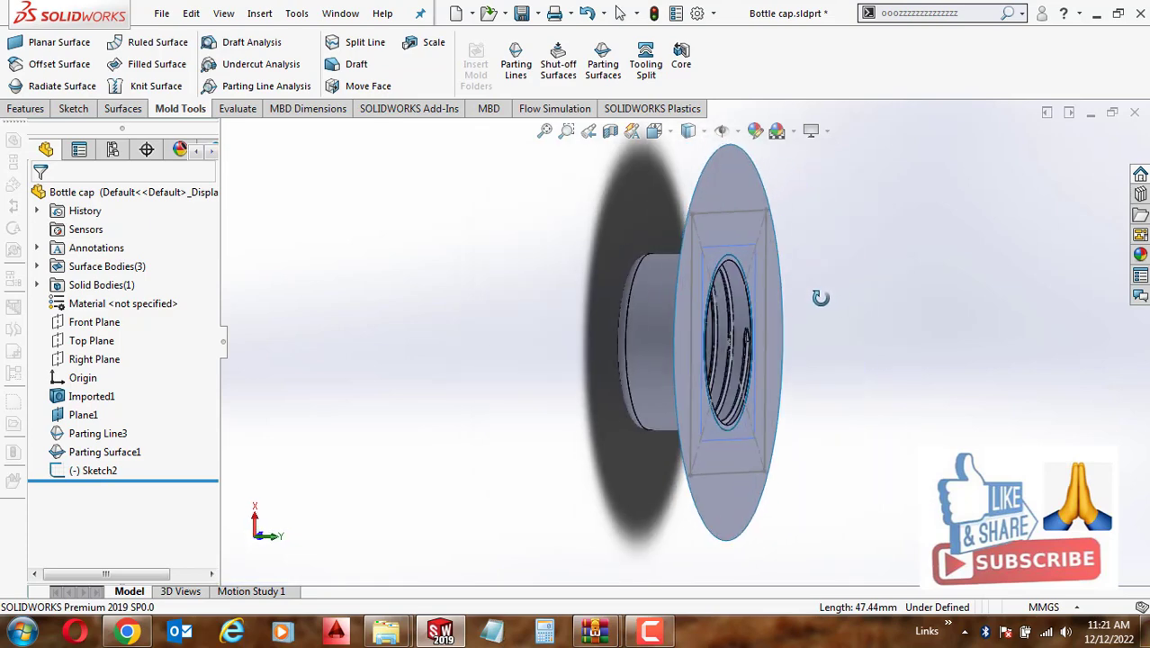
Create Tooling Split1 from Sketch2 with 30 mm block depths on both sides
{"action": "left_click", "coordinate": [646, 61]}
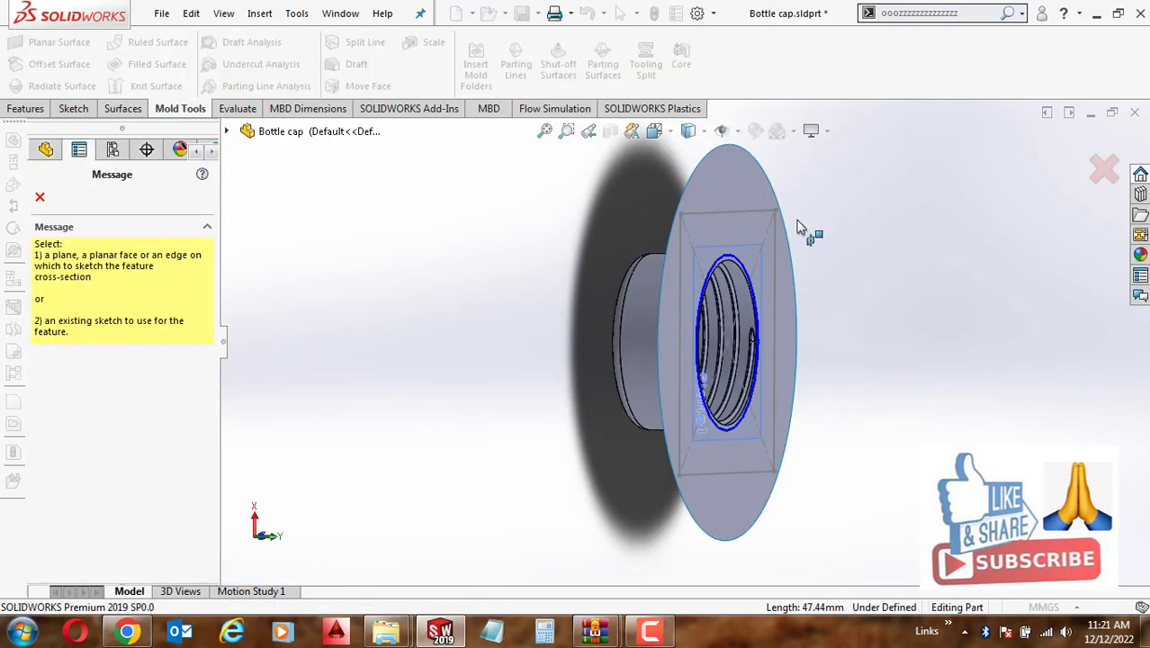
{"action": "left_click", "coordinate": [756, 213]}
{"action": "mouse_move", "coordinate": [785, 265]}
{"action": "middle_mouse_down"}
{"action": "mouse_move", "coordinate": [915, 324]}
{"action": "mouse_move", "coordinate": [899, 306]}
{"action": "mouse_move", "coordinate": [916, 267]}
{"action": "middle_mouse_up"}
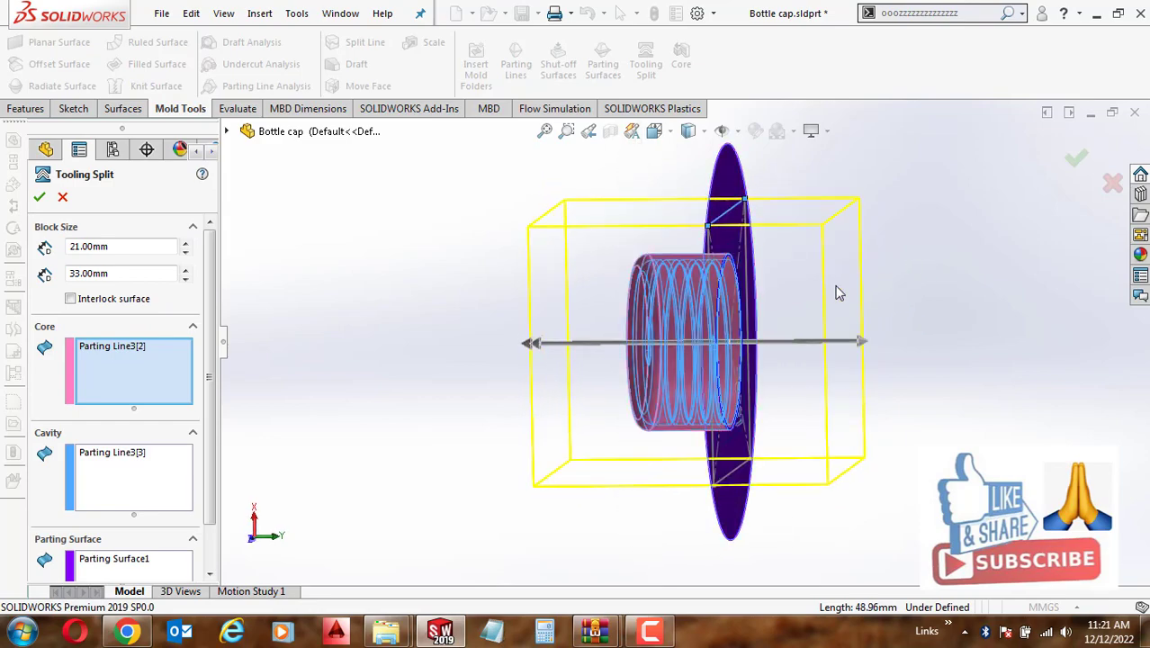
{"action": "mouse_move", "coordinate": [838, 290]}
{"action": "middle_mouse_down"}
{"action": "mouse_move", "coordinate": [848, 284]}
{"action": "mouse_move", "coordinate": [664, 321]}
{"action": "middle_mouse_up"}
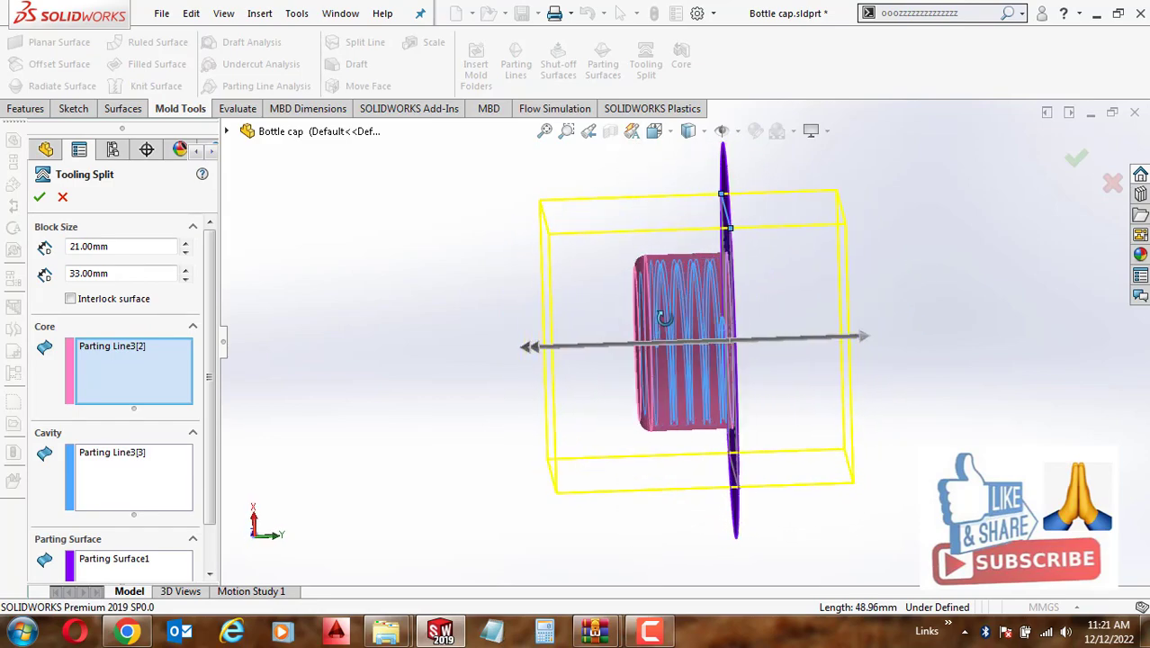
{"action": "key", "text": "space"}
{"action": "left_click", "coordinate": [571, 322]}
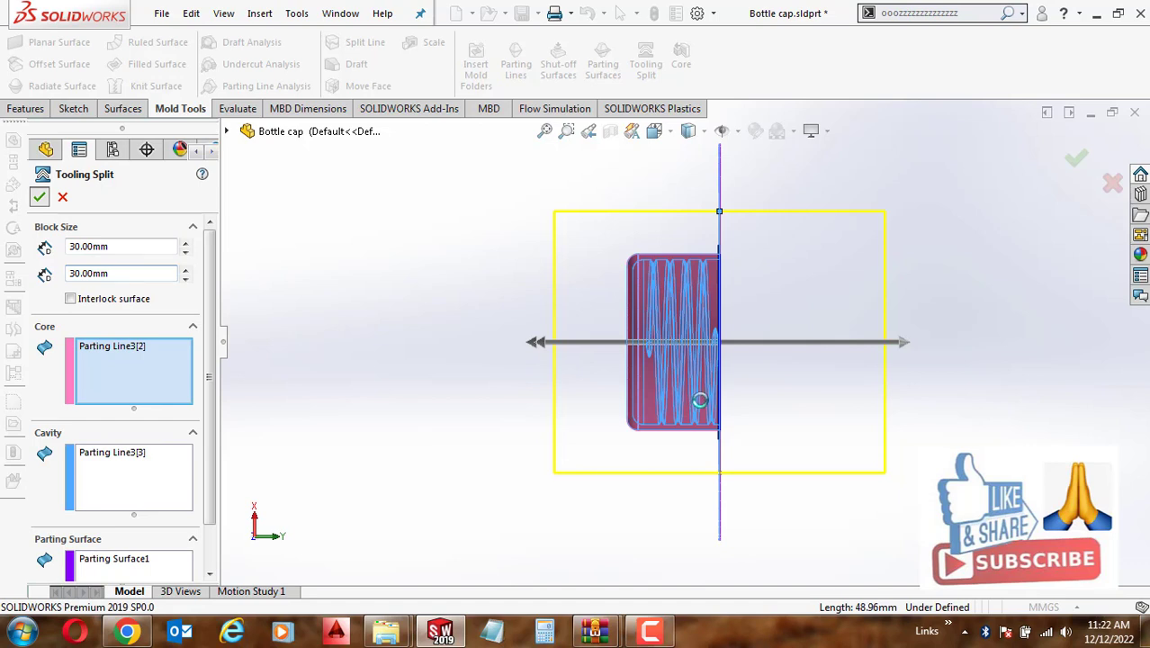
{"action": "mouse_move", "coordinate": [701, 400]}
{"action": "middle_mouse_down"}
{"action": "mouse_move", "coordinate": [848, 309]}
{"action": "mouse_move", "coordinate": [771, 326]}
{"action": "middle_mouse_up"}
Move the Tooling Split1[2] block 76.79 mm along Y using Move/Copy Body
{"action": "left_click", "coordinate": [922, 204]}
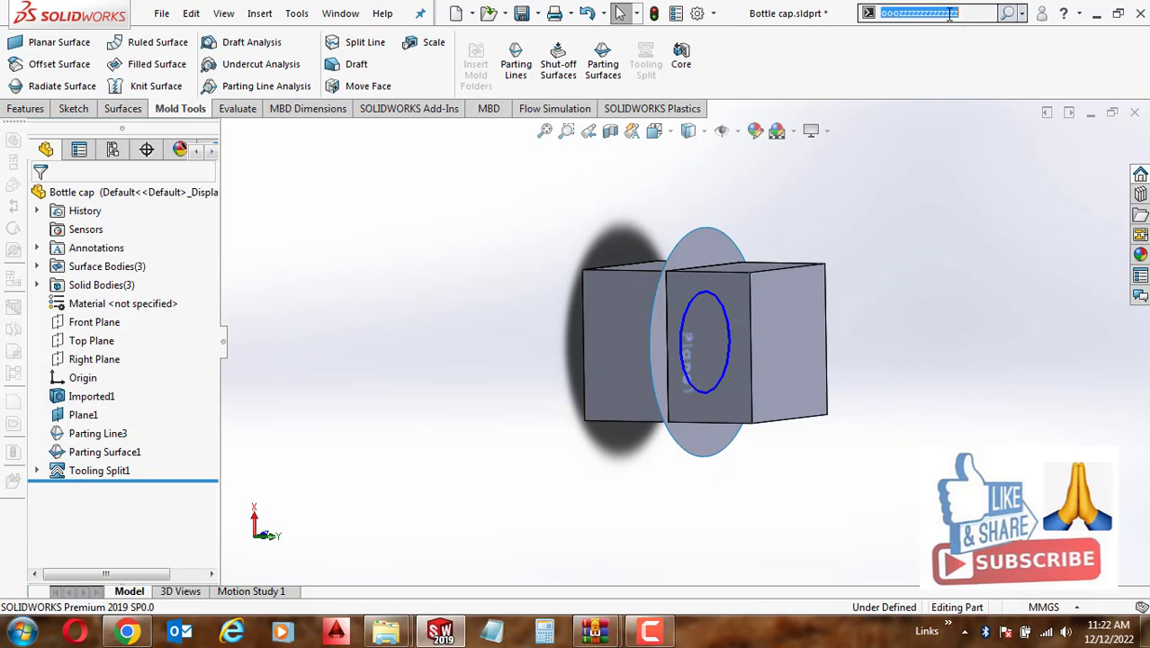
{"action": "left_click", "coordinate": [943, 13]}
{"action": "type", "text": "move"}
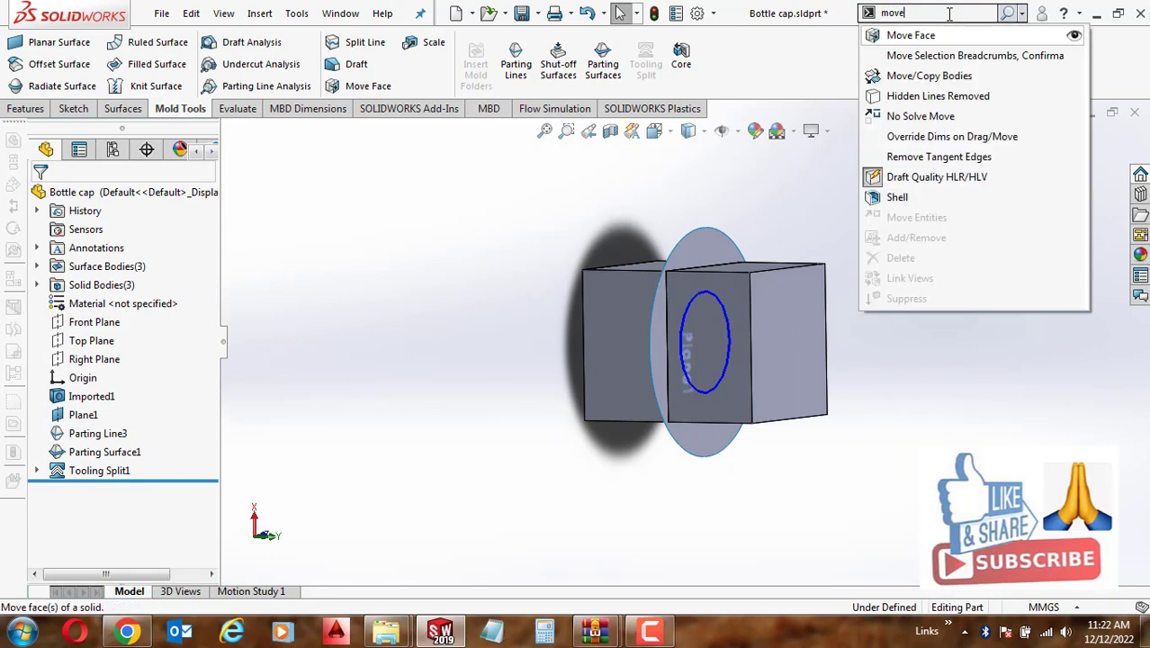
{"action": "left_click", "coordinate": [929, 75]}
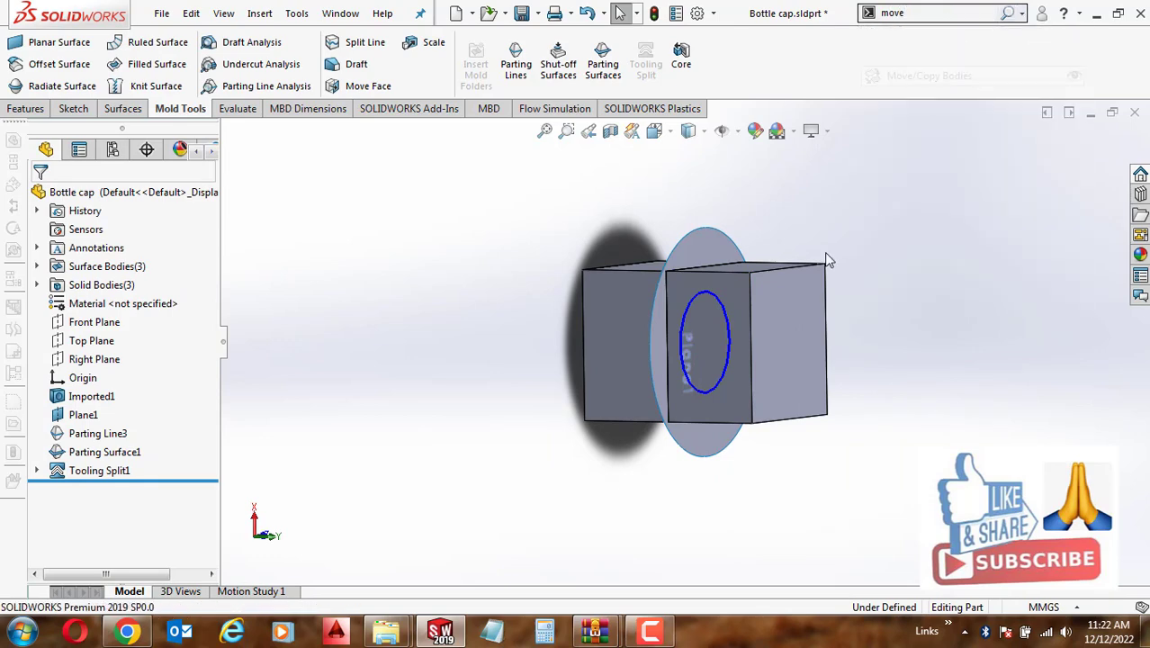
{"action": "left_click", "coordinate": [754, 317]}
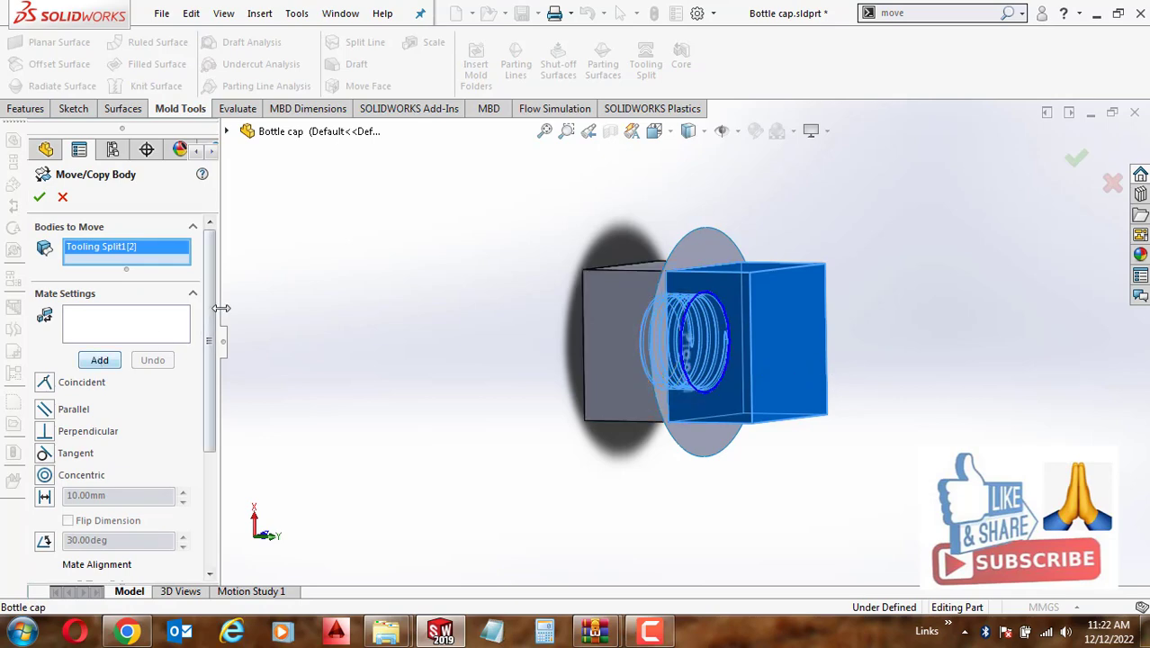
{"action": "scroll", "coordinate": [207, 361], "scroll_direction": "down", "scroll_amount": 3}
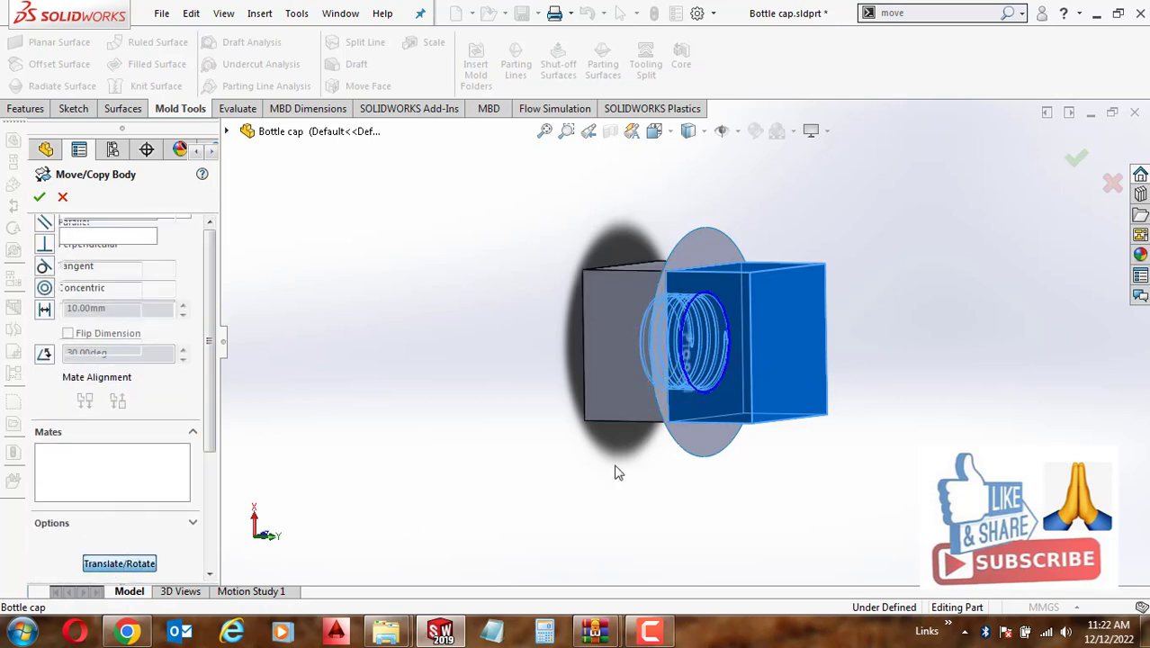
{"action": "mouse_move", "coordinate": [801, 347]}
{"action": "left_mouse_down"}
{"action": "mouse_move", "coordinate": [1015, 347]}
{"action": "mouse_move", "coordinate": [846, 411]}
{"action": "left_mouse_up"}
{"action": "key", "text": "space"}
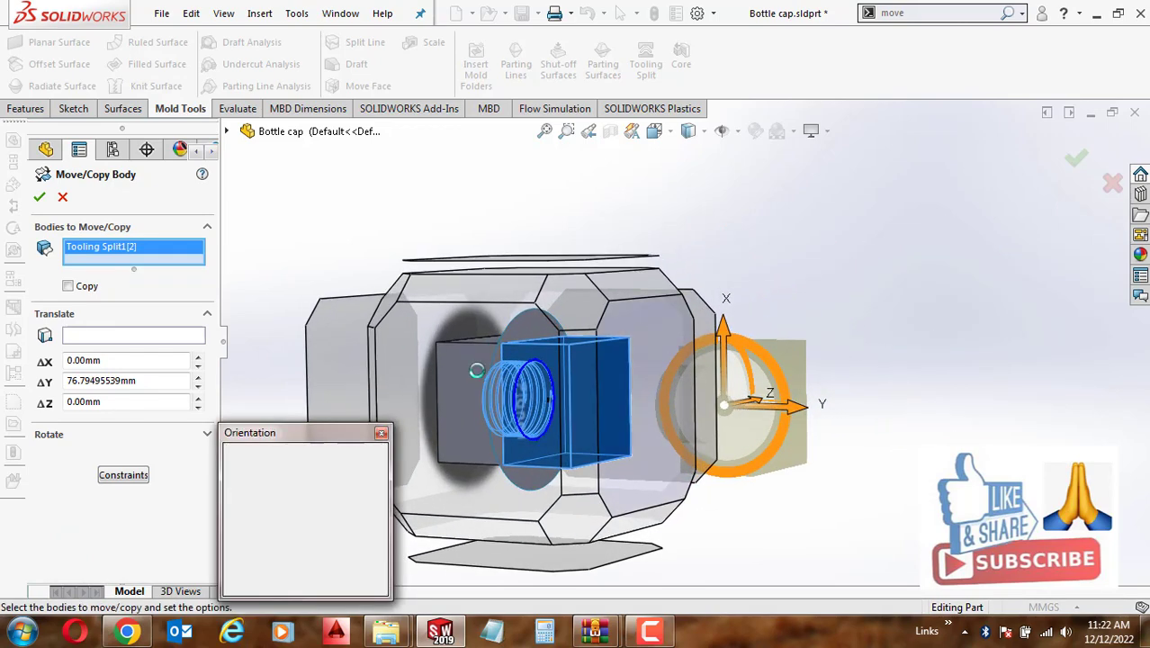
{"action": "left_click", "coordinate": [491, 376]}
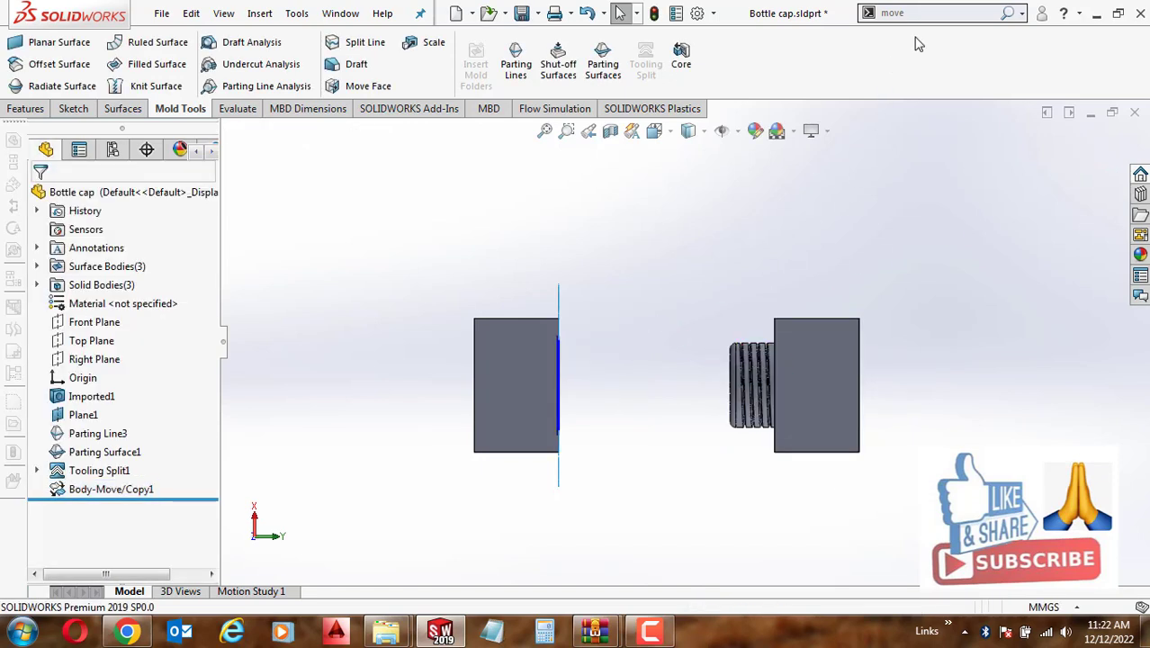
Hide the parting surface disk and the imported cap body
{"action": "middle_click_drag", "start_coordinate": [578, 316], "coordinate": [530, 298]}
{"action": "left_click", "coordinate": [555, 305]}
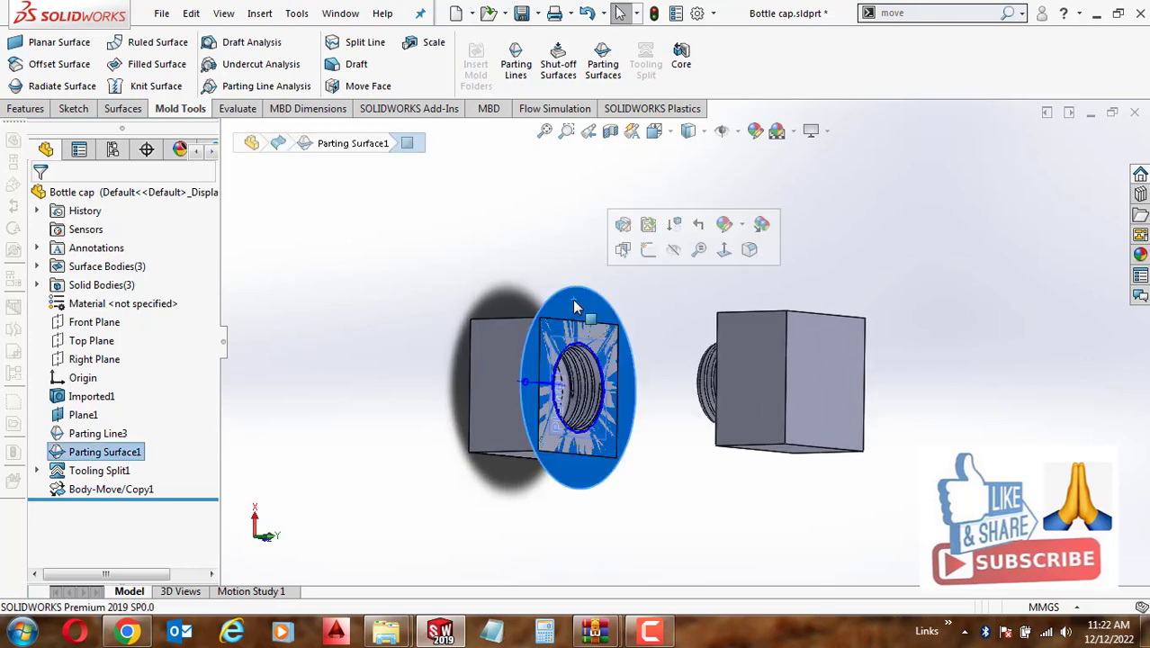
{"action": "left_click", "coordinate": [671, 257]}
{"action": "scroll", "coordinate": [583, 365], "scroll_direction": "down", "scroll_amount": 3}
{"action": "scroll", "coordinate": [583, 364], "scroll_direction": "down", "scroll_amount": 2}
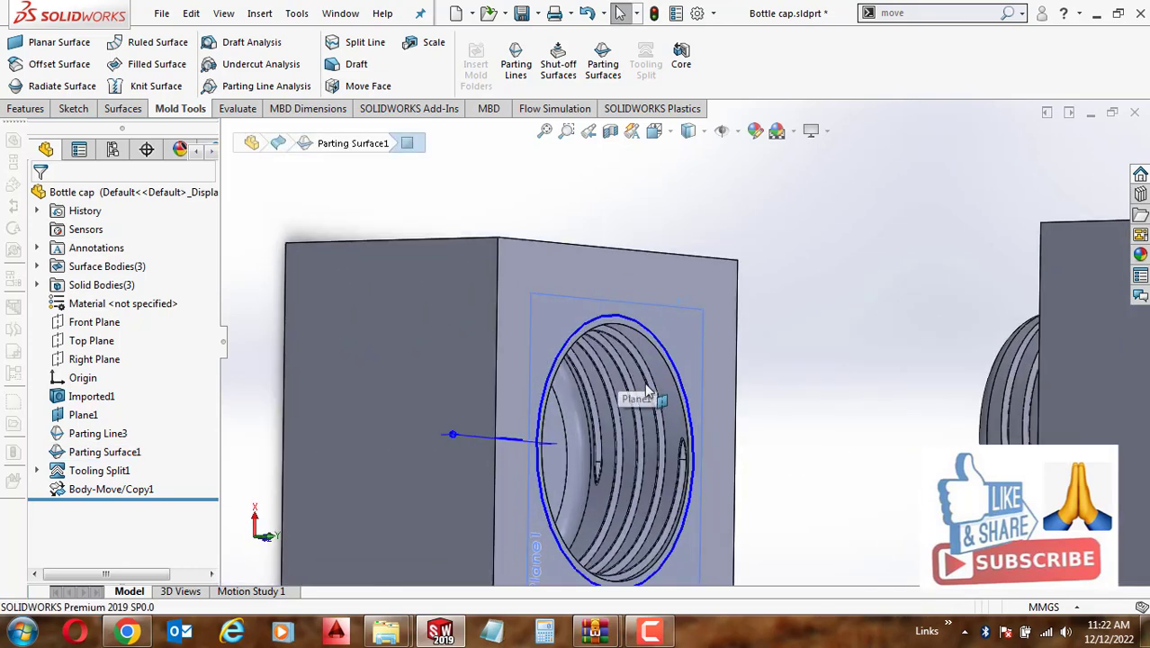
{"action": "left_click", "coordinate": [662, 389]}
{"action": "left_click", "coordinate": [736, 332]}
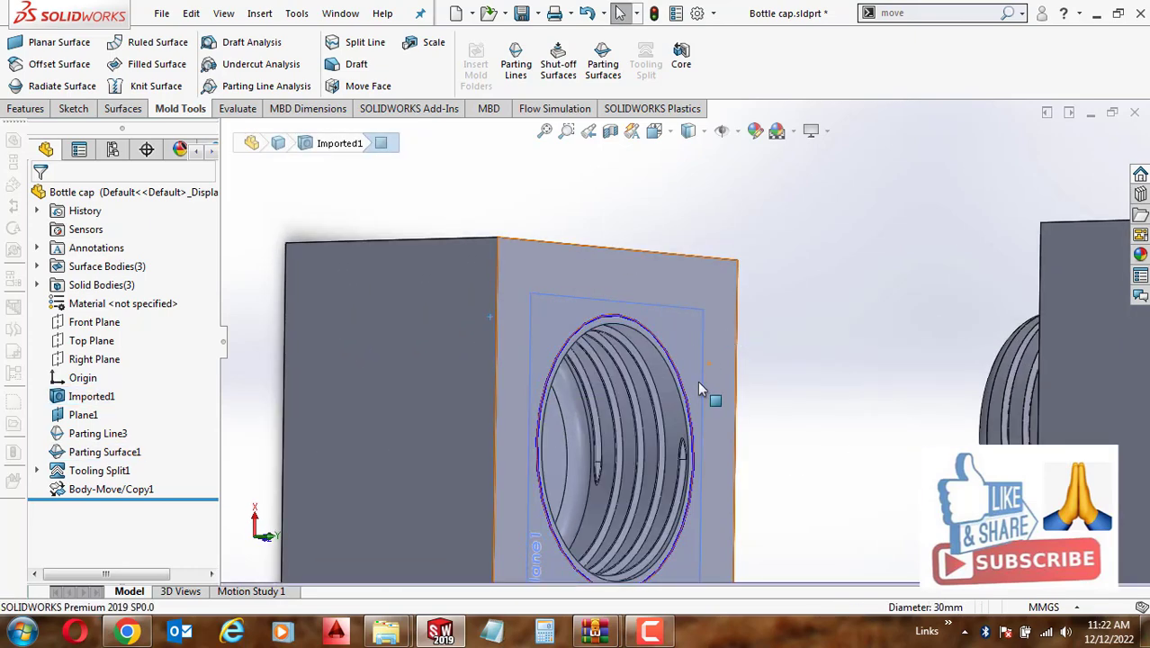
{"action": "left_click", "coordinate": [681, 426]}
{"action": "left_click", "coordinate": [764, 375]}
Hide Plane1 and the left square split block
{"action": "scroll", "coordinate": [656, 417], "scroll_direction": "up", "scroll_amount": 3}
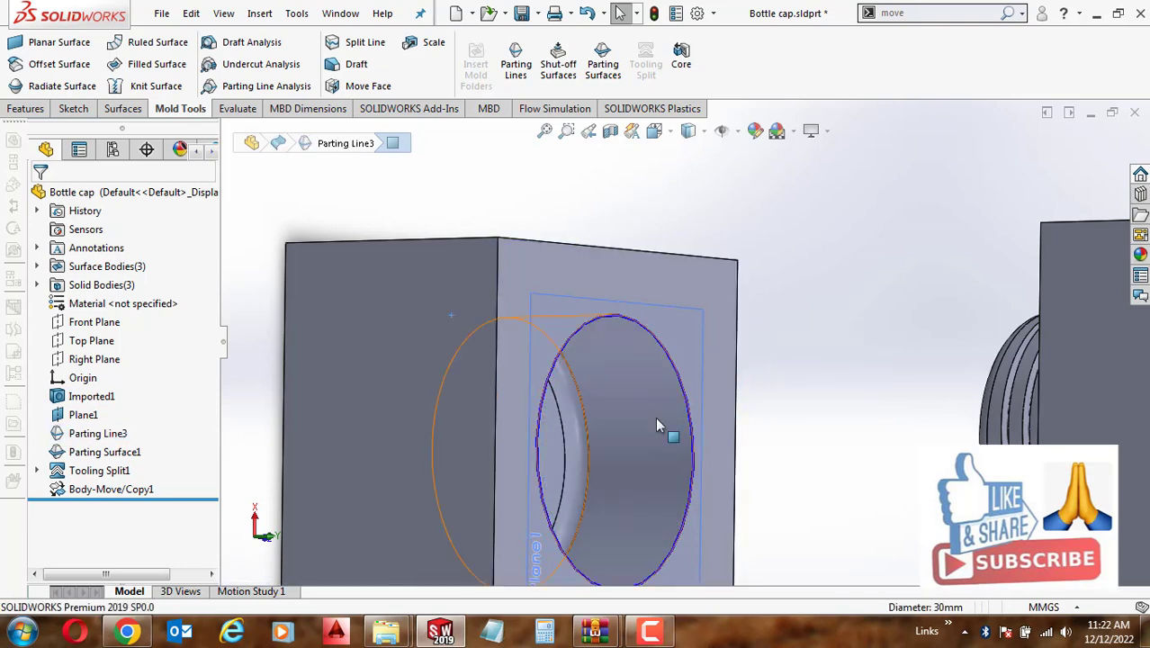
{"action": "scroll", "coordinate": [788, 398], "scroll_direction": "up", "scroll_amount": 2}
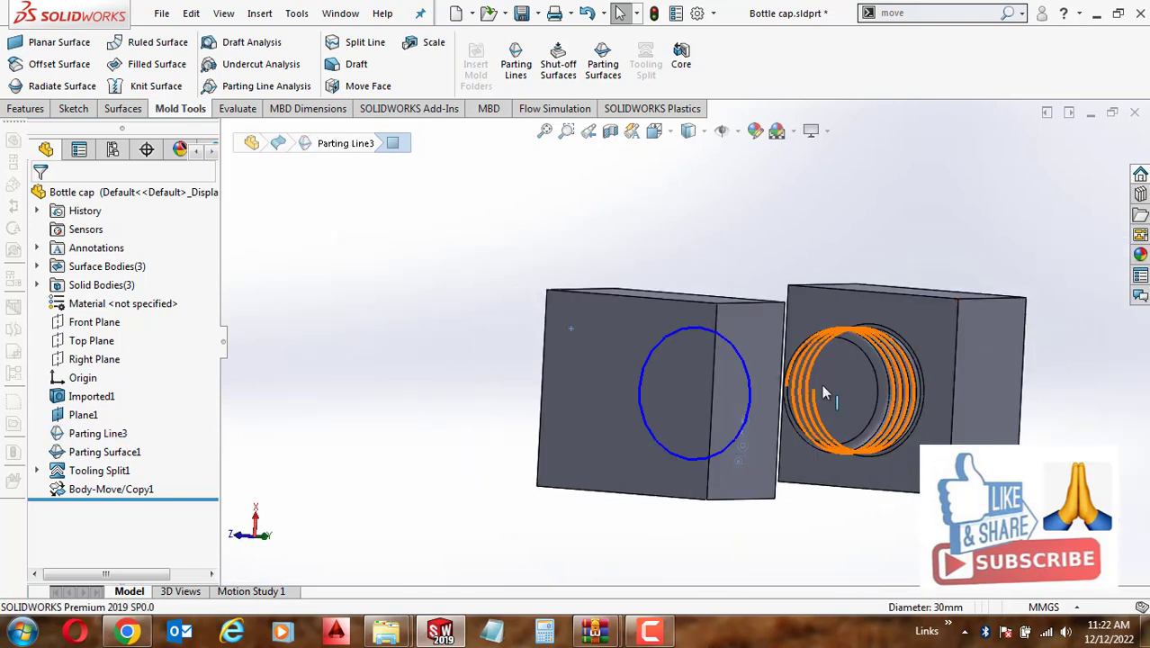
{"action": "mouse_move", "coordinate": [822, 384]}
{"action": "middle_mouse_down"}
{"action": "mouse_move", "coordinate": [668, 378]}
{"action": "mouse_move", "coordinate": [906, 369]}
{"action": "mouse_move", "coordinate": [912, 322]}
{"action": "middle_mouse_up"}
{"action": "scroll", "coordinate": [707, 369], "scroll_direction": "down", "scroll_amount": 2}
{"action": "scroll", "coordinate": [708, 369], "scroll_direction": "up", "scroll_amount": 4}
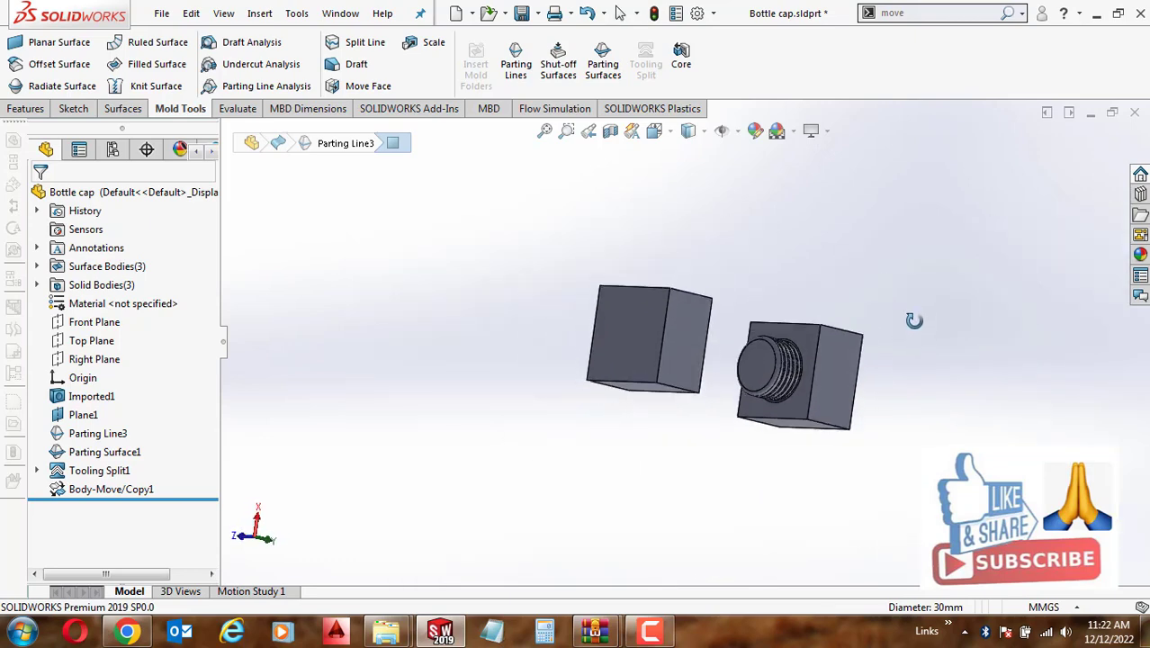
{"action": "left_click", "coordinate": [643, 336]}
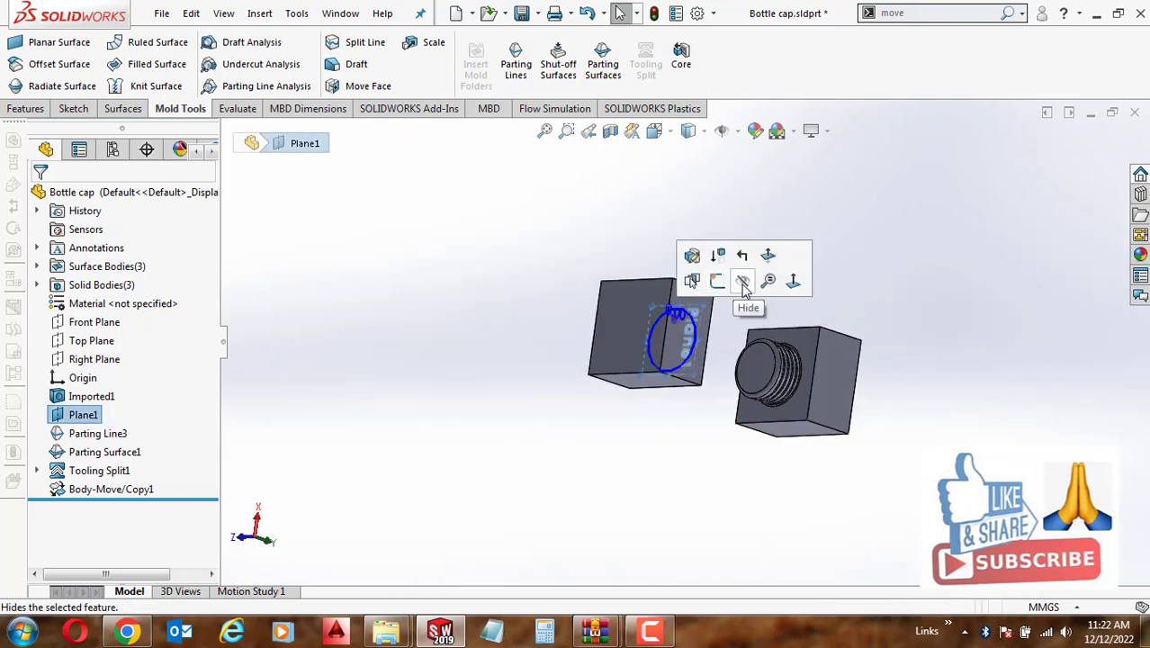
{"action": "left_click", "coordinate": [739, 282]}
{"action": "left_click", "coordinate": [615, 316]}
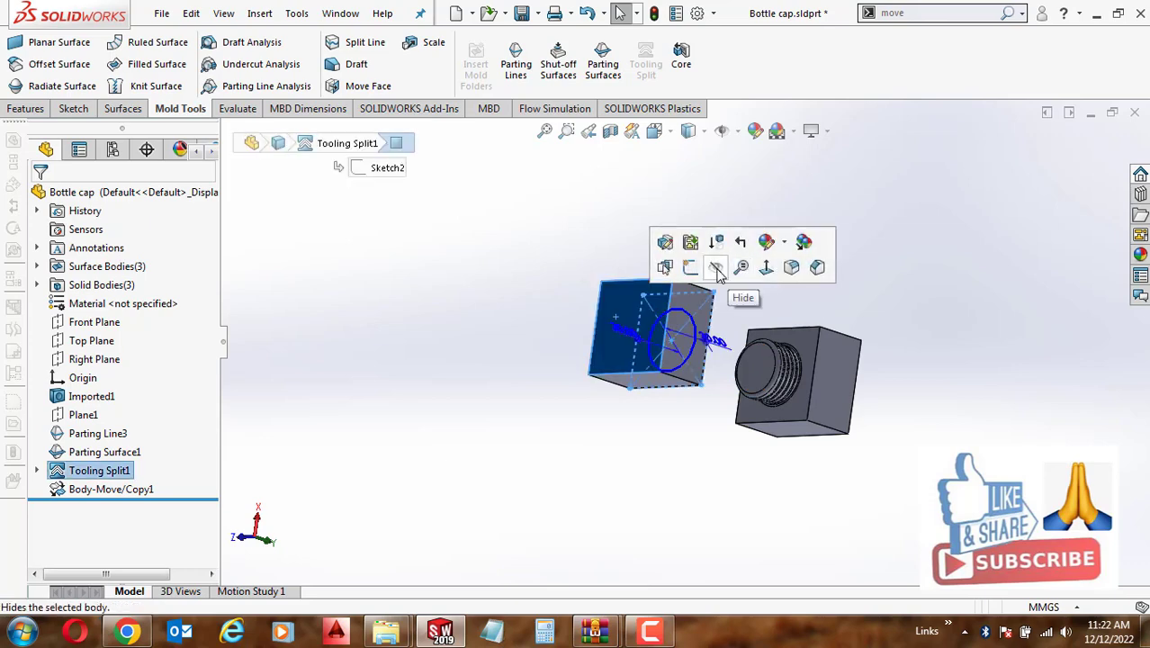
{"action": "left_click", "coordinate": [721, 267]}
Hide the cylindrical cap body and the Parting Line3 circle
{"action": "scroll", "coordinate": [702, 326], "scroll_direction": "down", "scroll_amount": 3}
{"action": "scroll", "coordinate": [634, 344], "scroll_direction": "down", "scroll_amount": 2}
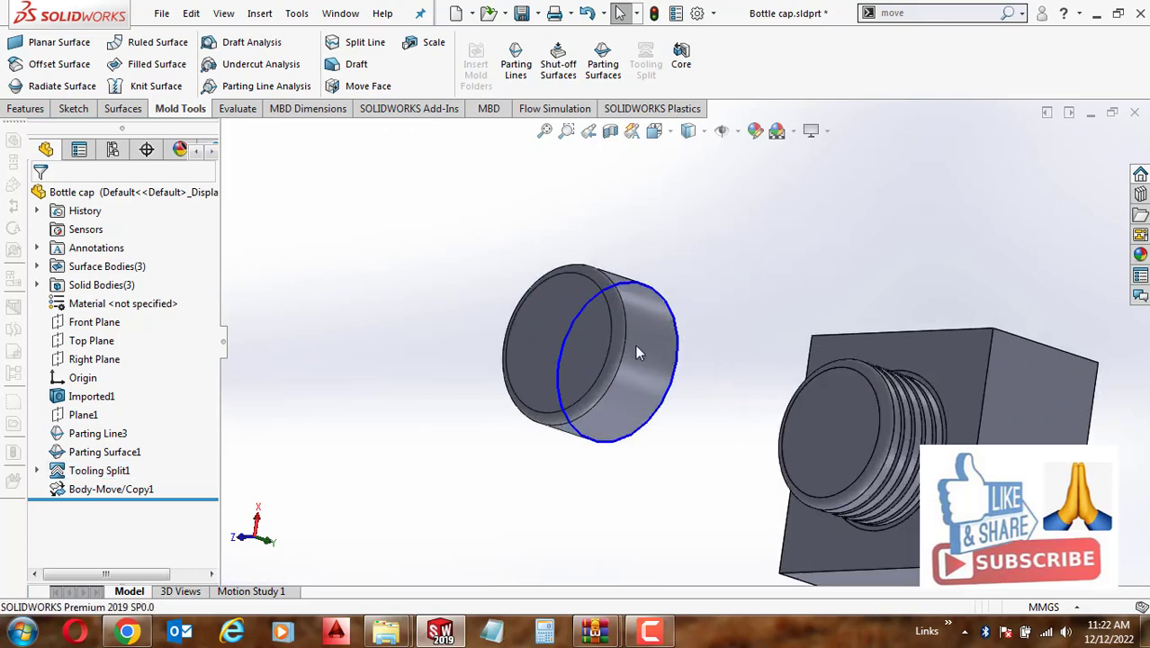
{"action": "left_click", "coordinate": [635, 344]}
{"action": "left_click", "coordinate": [711, 306]}
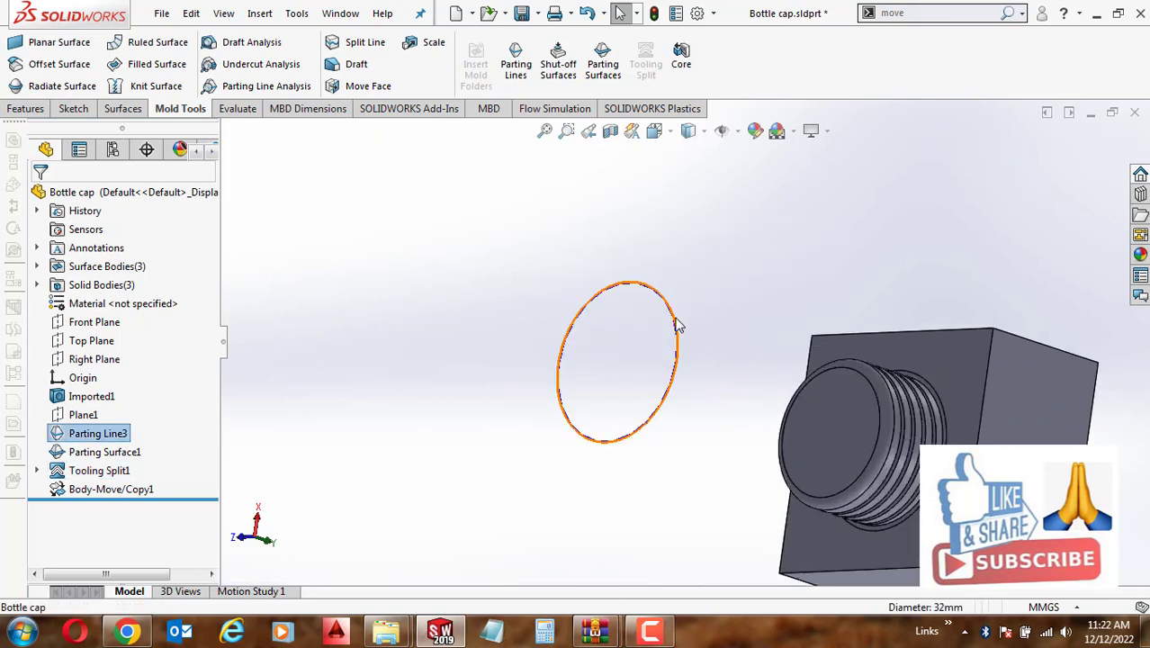
{"action": "right_click", "coordinate": [677, 315]}
{"action": "left_click", "coordinate": [715, 415]}
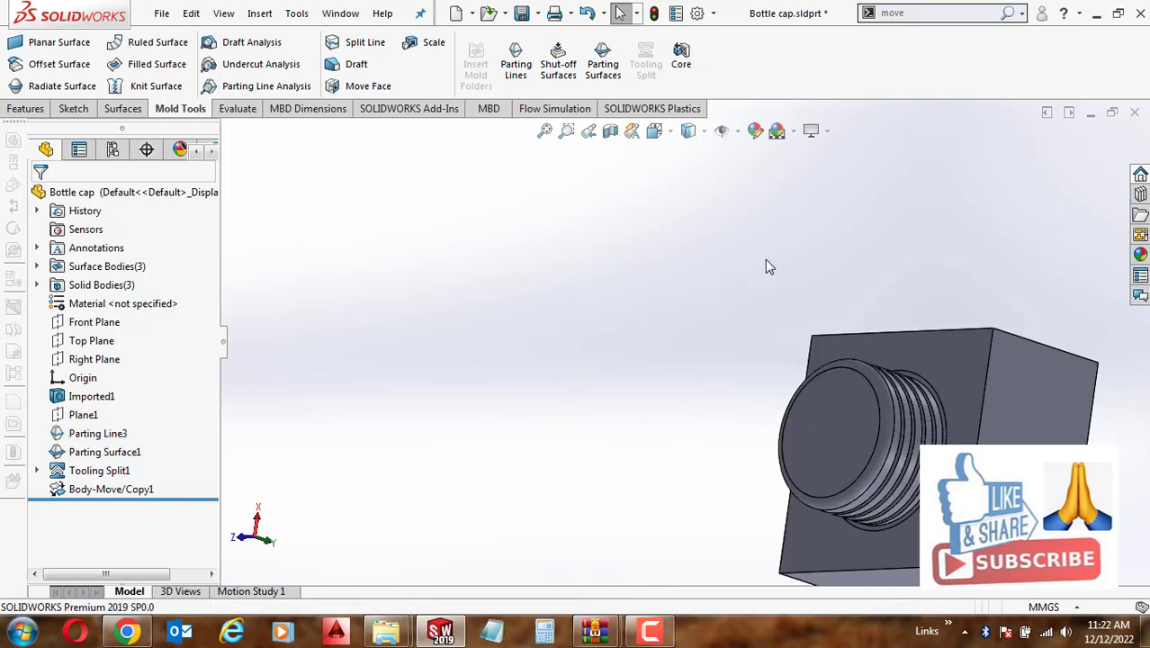
Orbit and zoom around the threaded core block to inspect it from several angles
{"action": "scroll", "coordinate": [874, 403], "scroll_direction": "up", "scroll_amount": 2}
{"action": "middle_click_drag", "start_coordinate": [878, 406], "coordinate": [842, 360]}
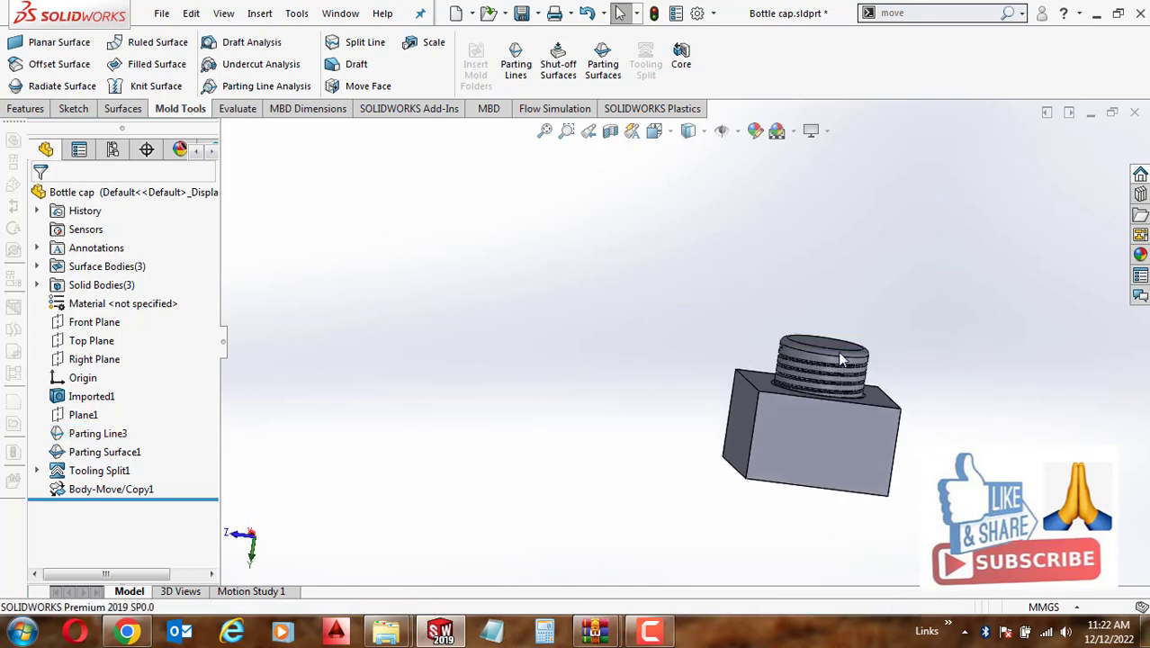
{"action": "scroll", "coordinate": [846, 396], "scroll_direction": "down", "scroll_amount": 3}
{"action": "scroll", "coordinate": [846, 396], "scroll_direction": "down", "scroll_amount": 2}
{"action": "mouse_move", "coordinate": [846, 396]}
{"action": "middle_mouse_down"}
{"action": "mouse_move", "coordinate": [952, 398]}
{"action": "mouse_move", "coordinate": [774, 351]}
{"action": "middle_mouse_up"}
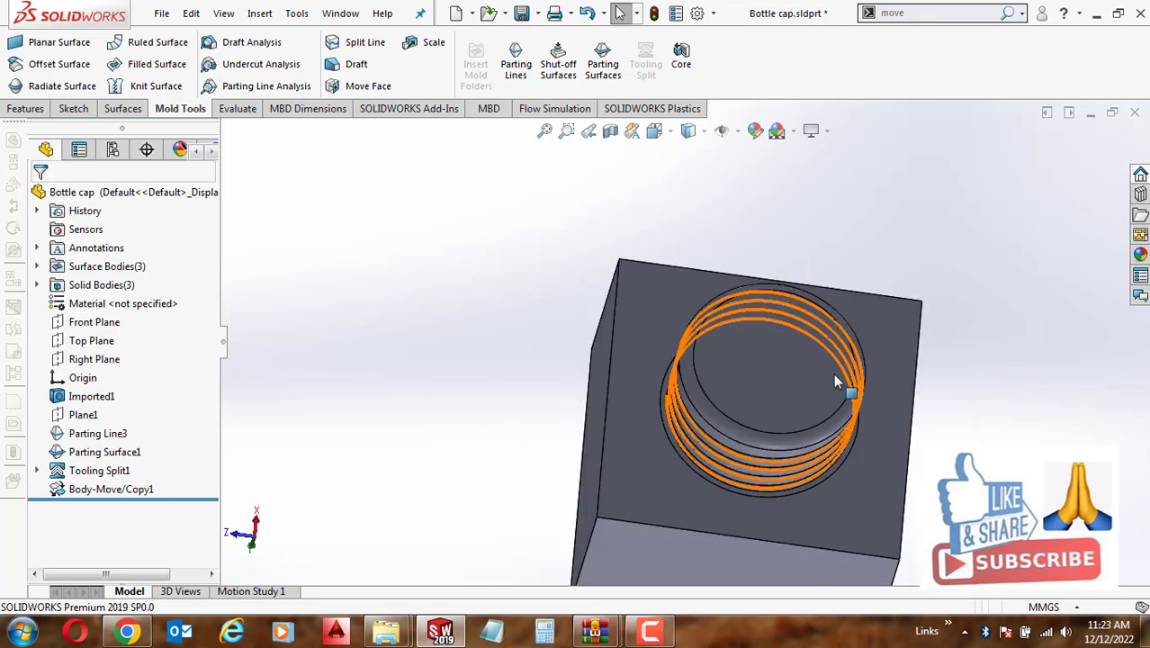
{"action": "mouse_move", "coordinate": [835, 382]}
{"action": "middle_mouse_down"}
{"action": "mouse_move", "coordinate": [889, 358]}
{"action": "mouse_move", "coordinate": [734, 375]}
{"action": "mouse_move", "coordinate": [696, 450]}
{"action": "mouse_move", "coordinate": [720, 439]}
{"action": "mouse_move", "coordinate": [771, 470]}
{"action": "mouse_move", "coordinate": [736, 306]}
{"action": "mouse_move", "coordinate": [720, 369]}
{"action": "middle_mouse_up"}
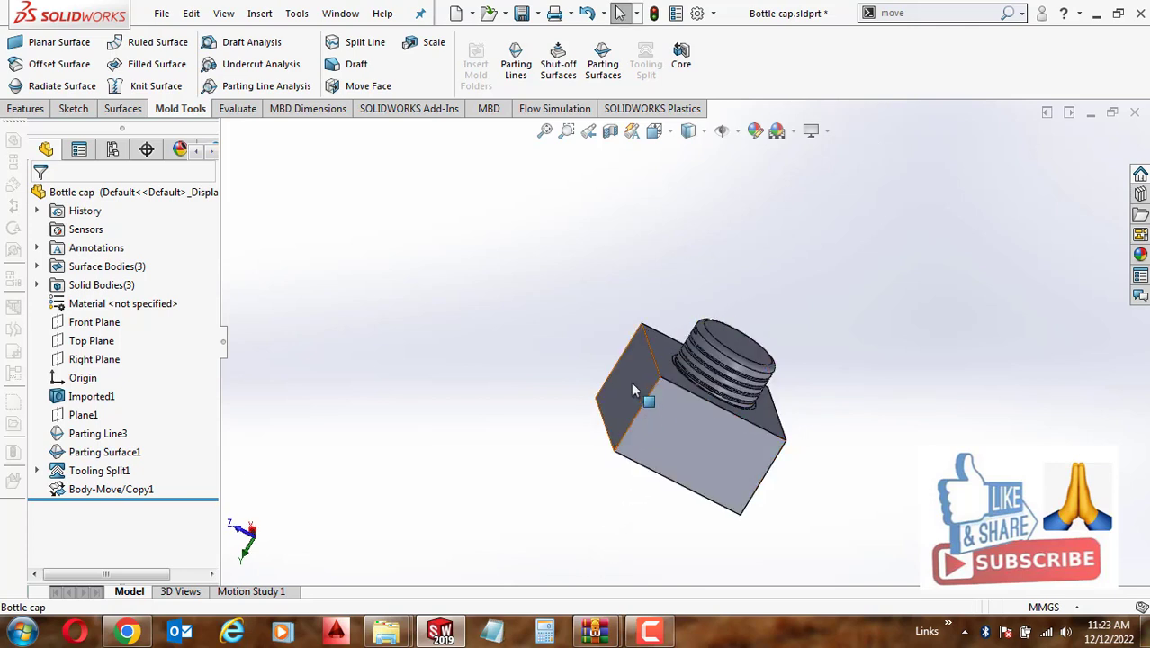
{"action": "middle_click_drag", "start_coordinate": [744, 413], "coordinate": [651, 348]}
{"action": "scroll", "coordinate": [651, 348], "scroll_direction": "down", "scroll_amount": 2}
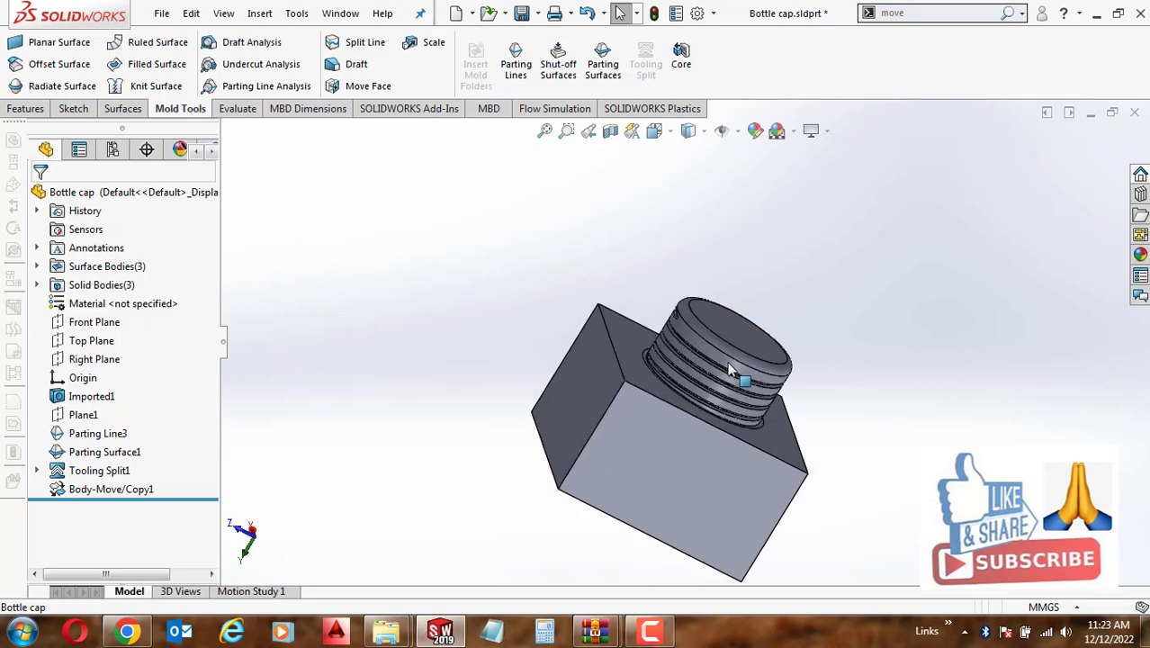
{"action": "scroll", "coordinate": [643, 356], "scroll_direction": "down", "scroll_amount": 2}
{"action": "scroll", "coordinate": [636, 363], "scroll_direction": "down", "scroll_amount": 2}
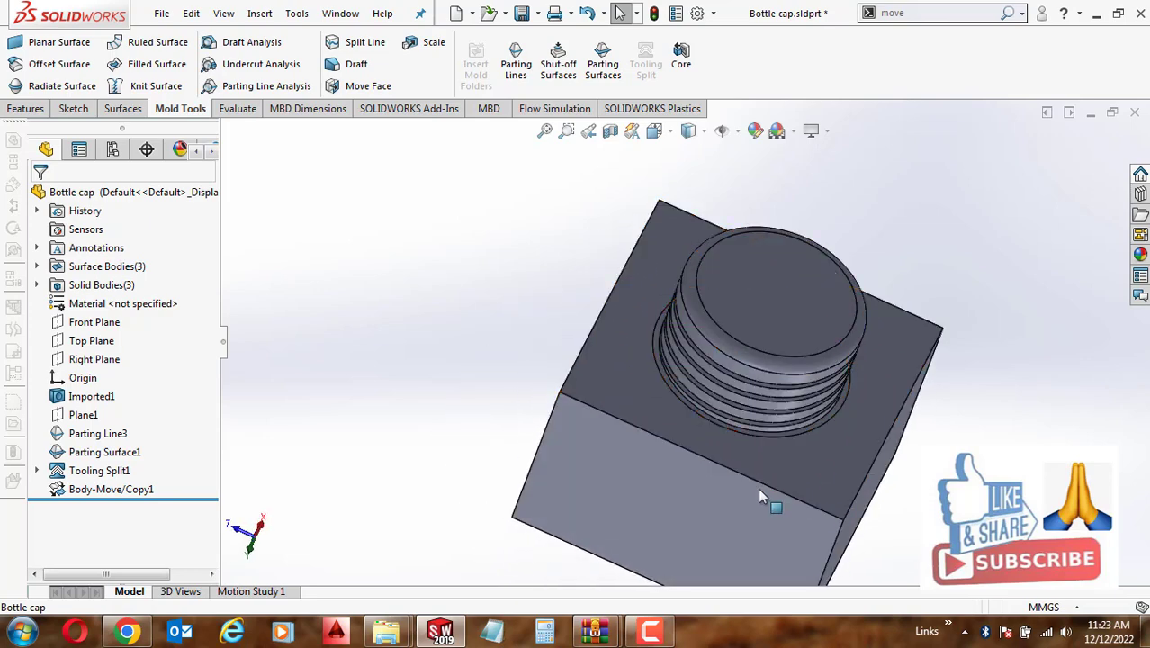
{"action": "scroll", "coordinate": [758, 488], "scroll_direction": "up", "scroll_amount": 3}
{"action": "mouse_move", "coordinate": [750, 480]}
{"action": "middle_mouse_down"}
{"action": "mouse_move", "coordinate": [746, 423]}
{"action": "mouse_move", "coordinate": [766, 370]}
{"action": "middle_mouse_up"}
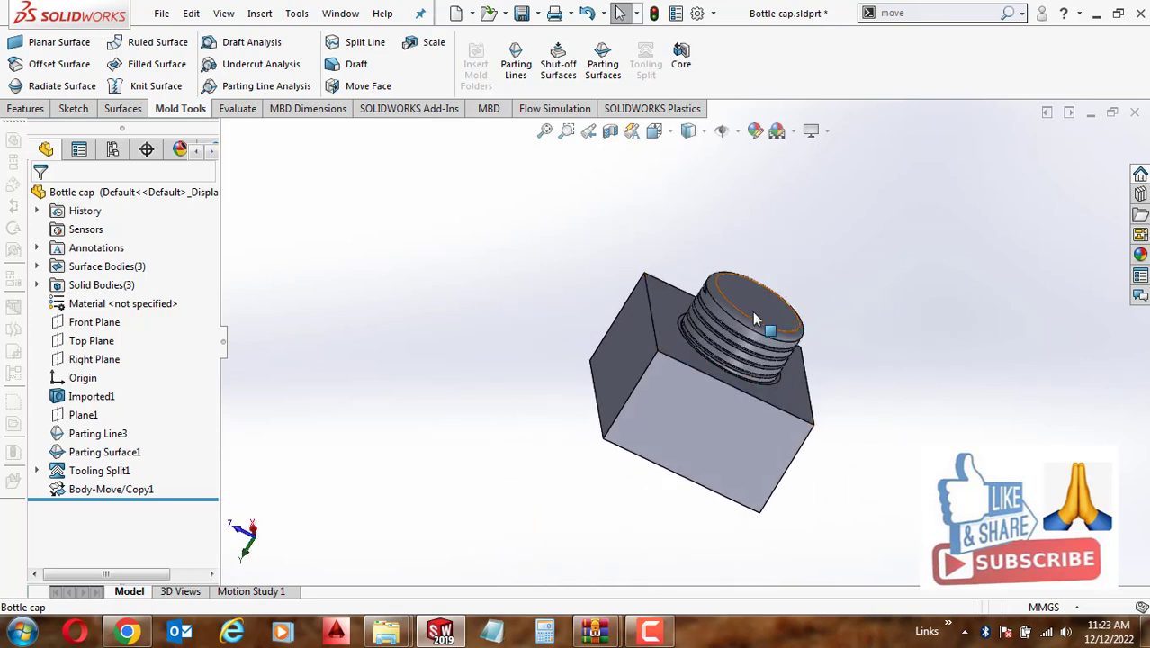
{"action": "mouse_move", "coordinate": [754, 301]}
{"action": "middle_mouse_down"}
{"action": "mouse_move", "coordinate": [663, 476]}
{"action": "mouse_move", "coordinate": [743, 293]}
{"action": "middle_mouse_up"}
{"action": "scroll", "coordinate": [724, 333], "scroll_direction": "down", "scroll_amount": 4}
{"action": "scroll", "coordinate": [759, 374], "scroll_direction": "up", "scroll_amount": 3}
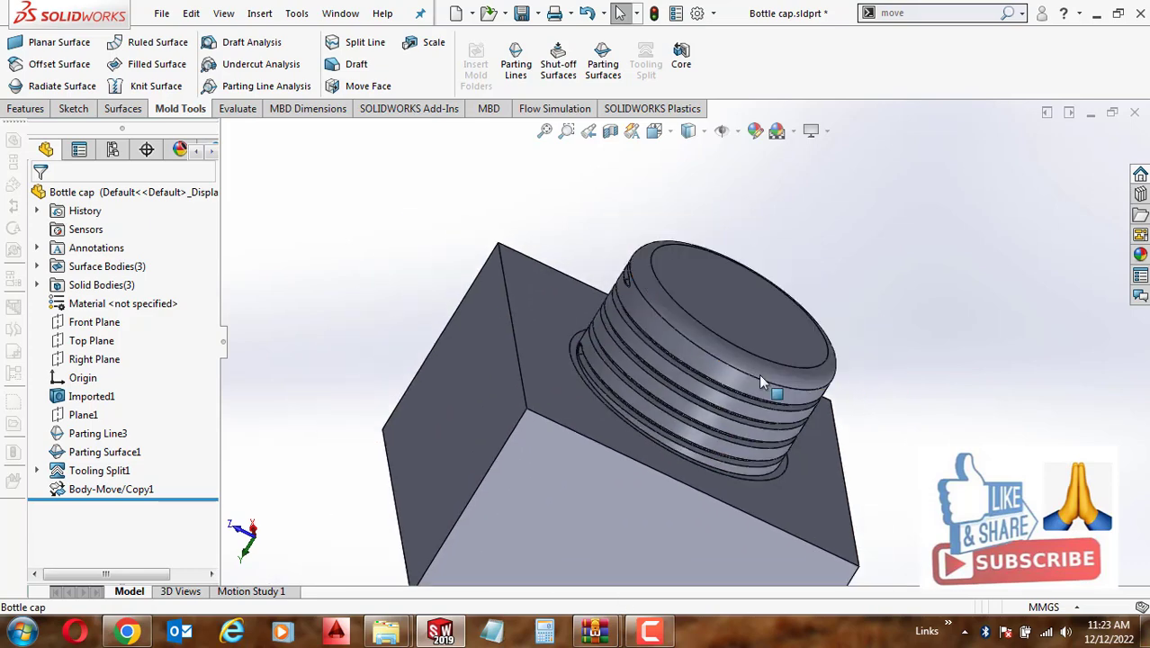
{"action": "mouse_move", "coordinate": [759, 374]}
{"action": "middle_mouse_down"}
{"action": "mouse_move", "coordinate": [799, 398]}
{"action": "mouse_move", "coordinate": [680, 470]}
{"action": "mouse_move", "coordinate": [637, 477]}
{"action": "middle_mouse_up"}
{"action": "scroll", "coordinate": [637, 477], "scroll_direction": "up", "scroll_amount": 3}
Face the threaded end head-on and start a Mold Tools Core feature
{"action": "key", "text": "space"}
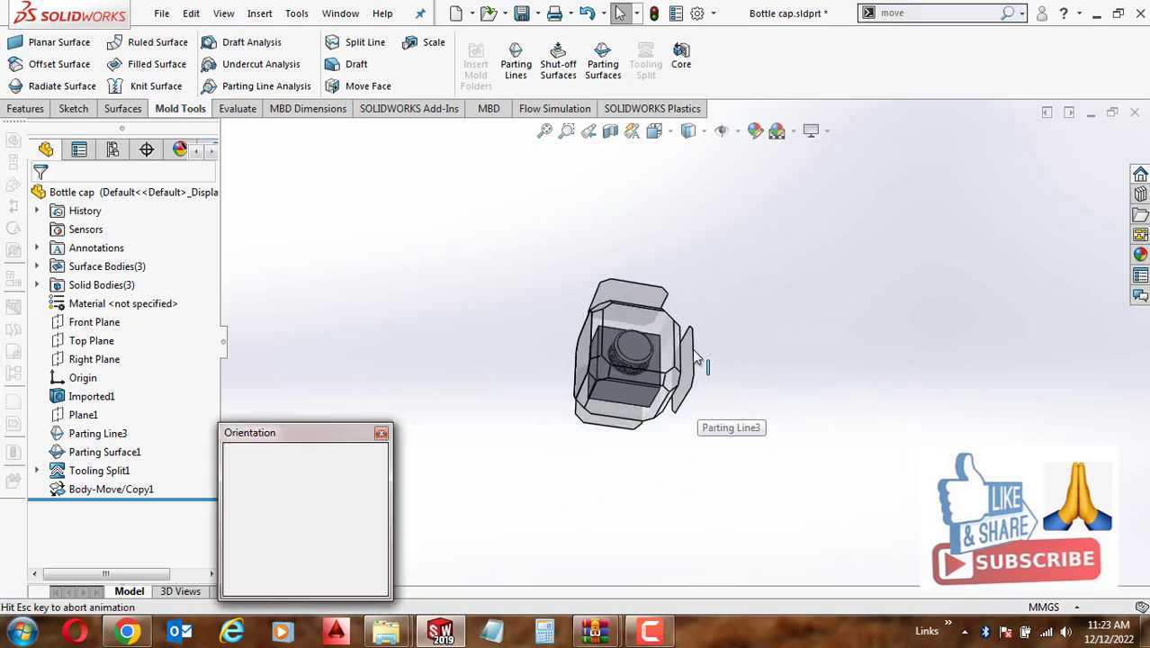
{"action": "left_click", "coordinate": [576, 335]}
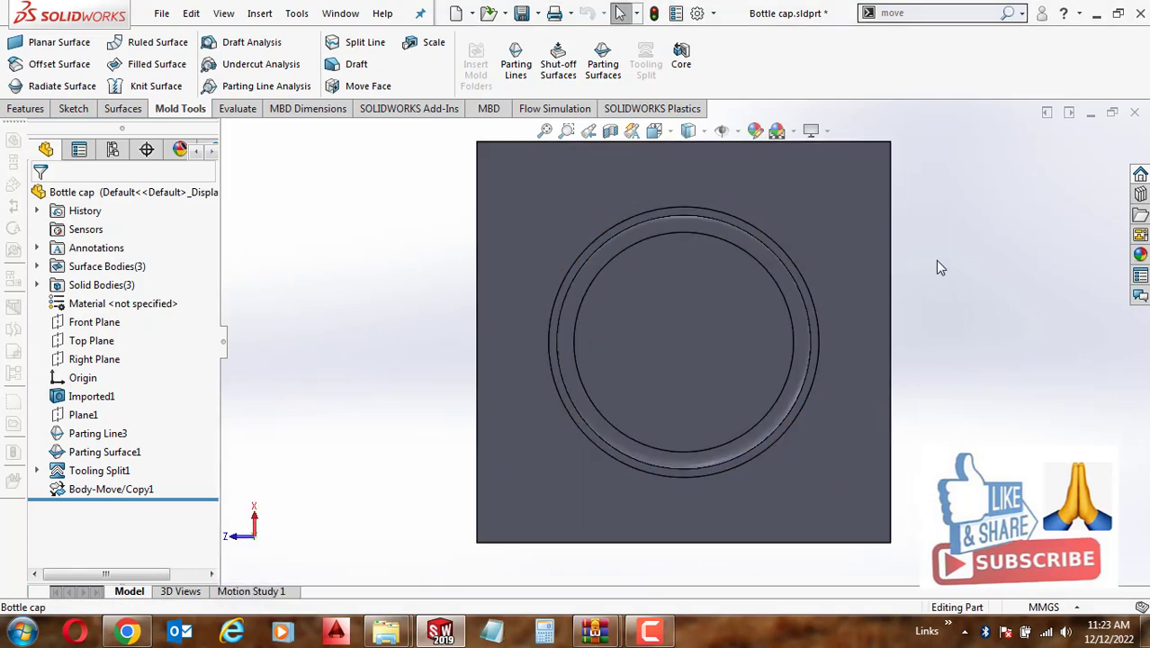
{"action": "left_click", "coordinate": [680, 71]}
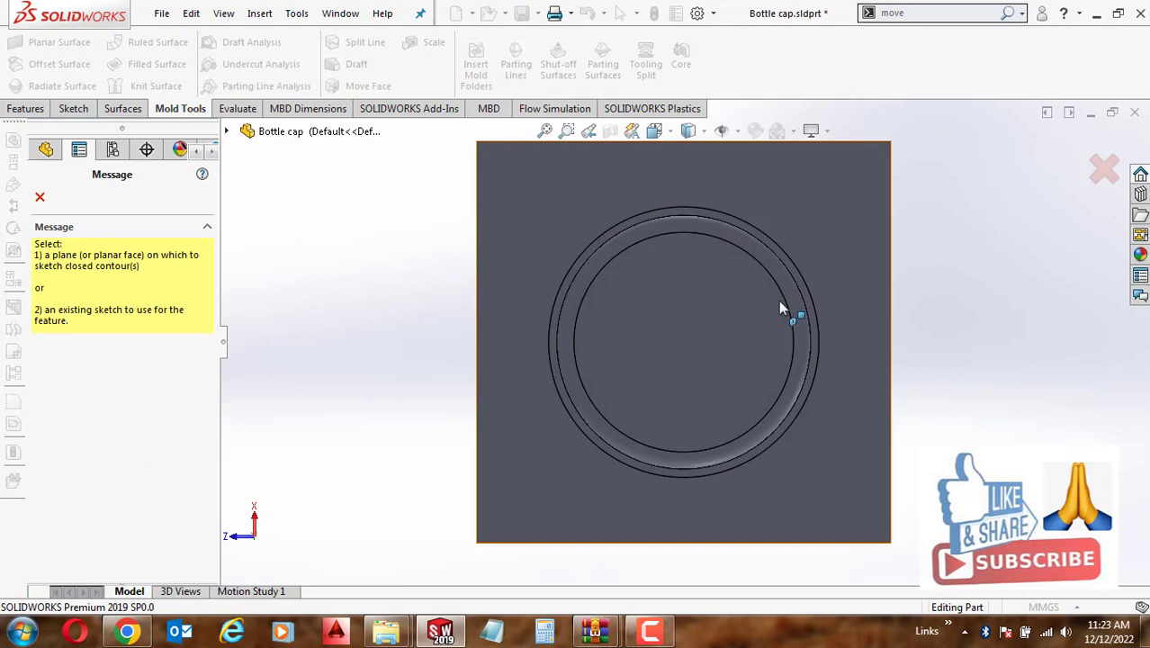
Sketch a circle of about 16 mm radius centred on the origin on the parting surface
{"action": "left_click", "coordinate": [831, 217]}
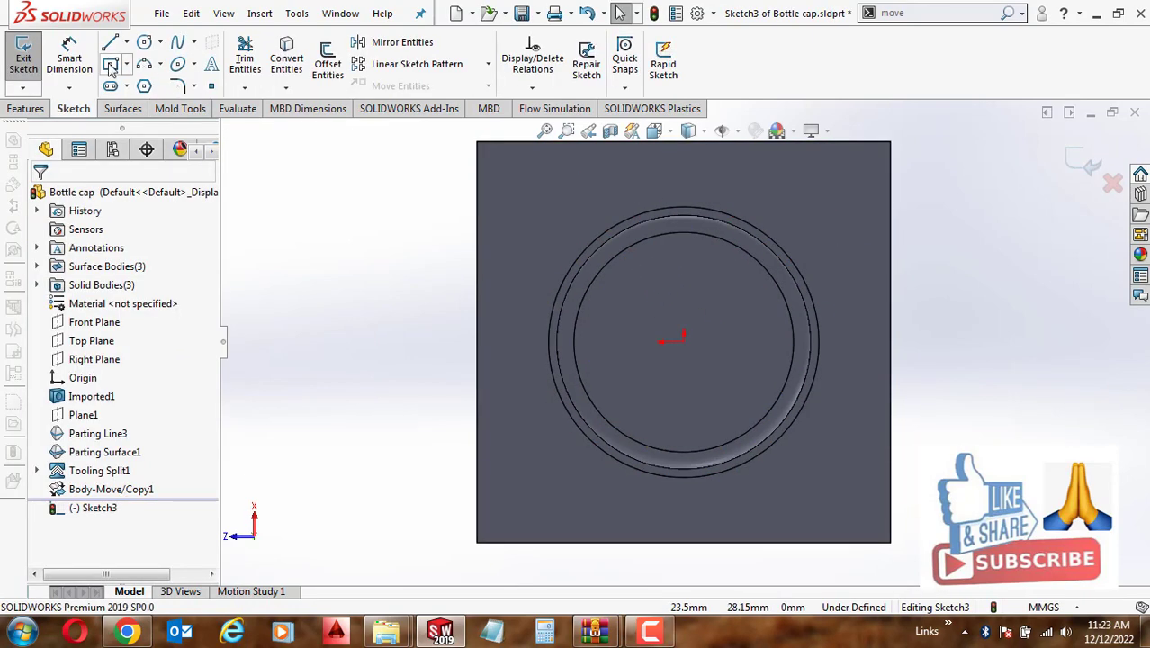
{"action": "left_click", "coordinate": [144, 43]}
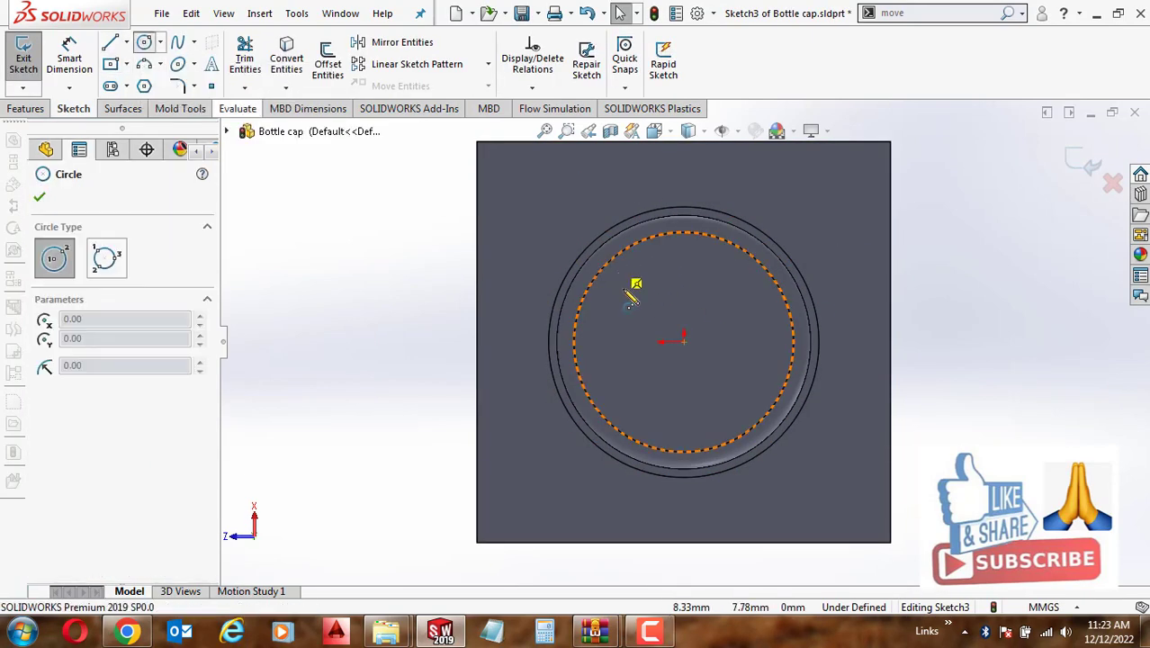
{"action": "left_click", "coordinate": [684, 342]}
{"action": "scroll", "coordinate": [657, 277], "scroll_direction": "down", "scroll_amount": 3}
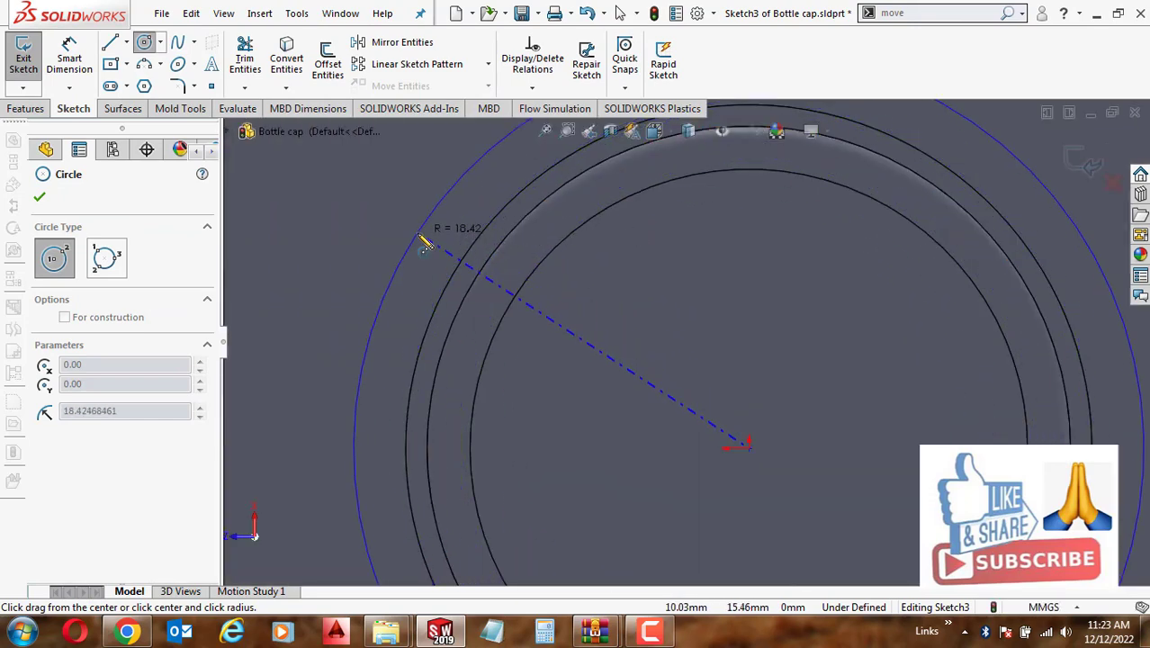
{"action": "left_click", "coordinate": [484, 250]}
{"action": "key", "text": "Escape"}
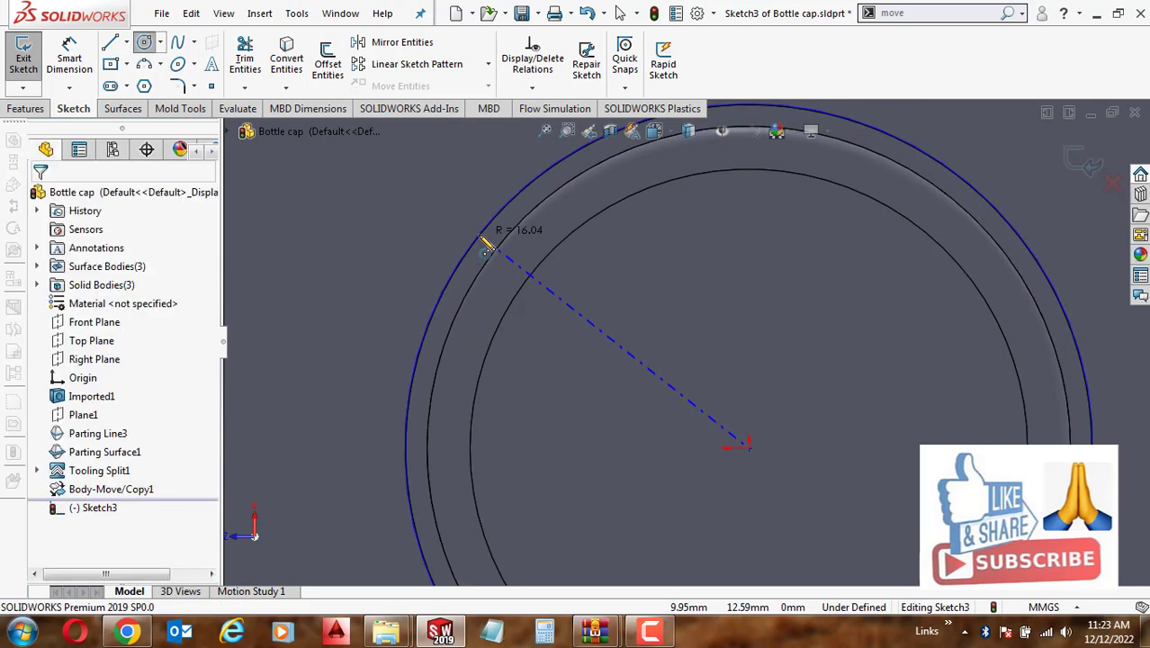
Convert the parting-line edge into the sketch and accept Core1 with 48 mm and 30 mm depths
{"action": "left_click", "coordinate": [482, 238]}
{"action": "left_click", "coordinate": [287, 59]}
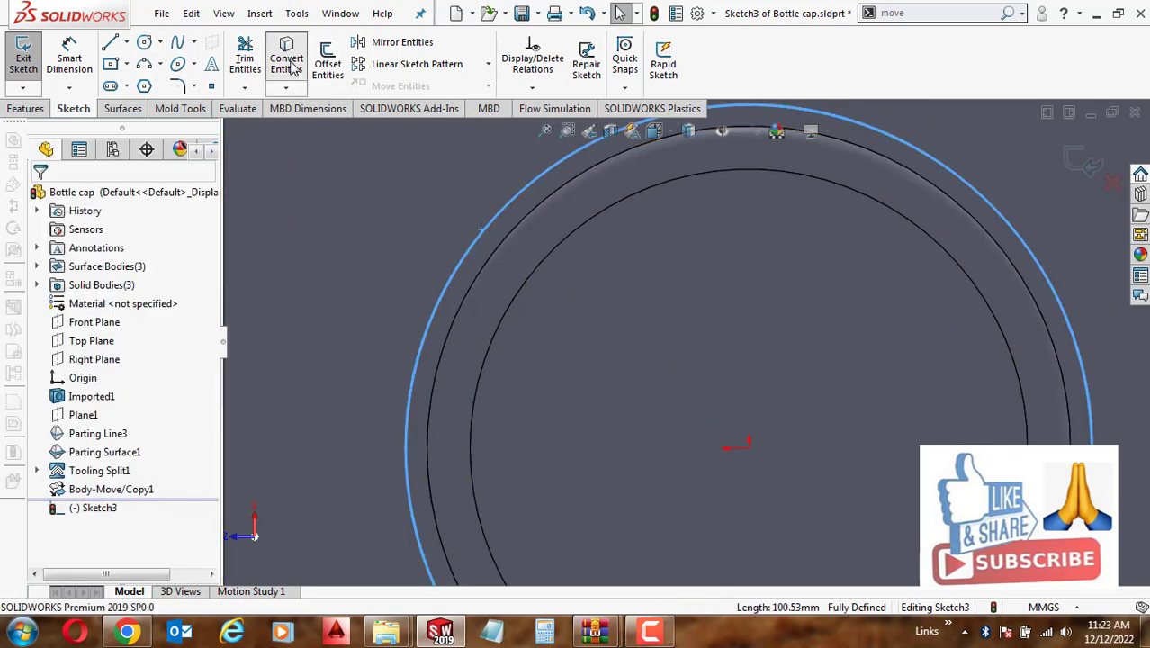
{"action": "scroll", "coordinate": [563, 283], "scroll_direction": "up", "scroll_amount": 5}
{"action": "middle_click_drag", "start_coordinate": [604, 341], "coordinate": [772, 261]}
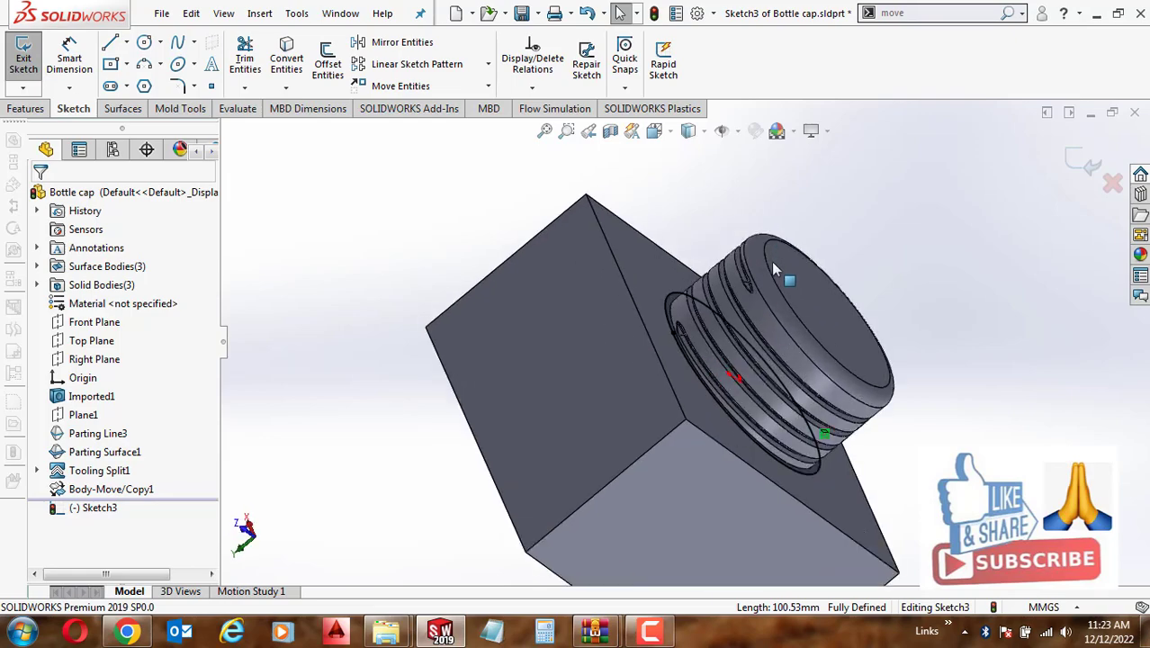
{"action": "scroll", "coordinate": [632, 384], "scroll_direction": "down", "scroll_amount": 5}
{"action": "mouse_move", "coordinate": [633, 384]}
{"action": "middle_mouse_down"}
{"action": "mouse_move", "coordinate": [580, 329]}
{"action": "mouse_move", "coordinate": [621, 316]}
{"action": "middle_mouse_up"}
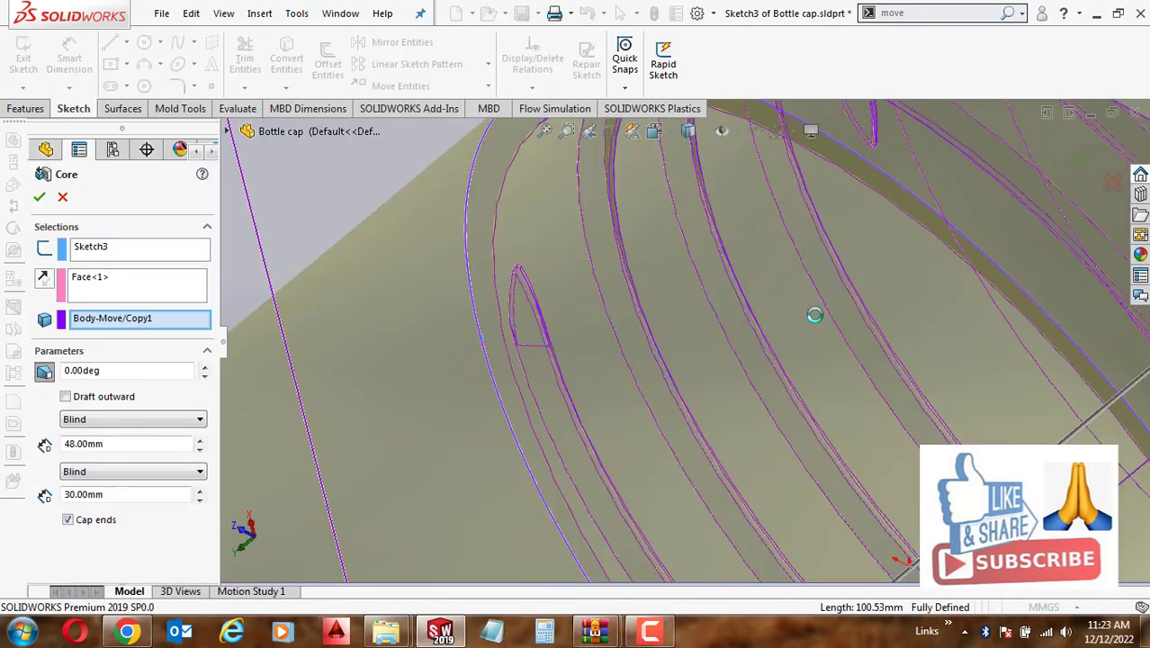
{"action": "scroll", "coordinate": [814, 313], "scroll_direction": "up", "scroll_amount": 5}
{"action": "scroll", "coordinate": [788, 338], "scroll_direction": "up", "scroll_amount": 3}
{"action": "mouse_move", "coordinate": [788, 337]}
{"action": "middle_mouse_down"}
{"action": "mouse_move", "coordinate": [863, 319]}
{"action": "mouse_move", "coordinate": [863, 296]}
{"action": "mouse_move", "coordinate": [900, 261]}
{"action": "middle_mouse_up"}
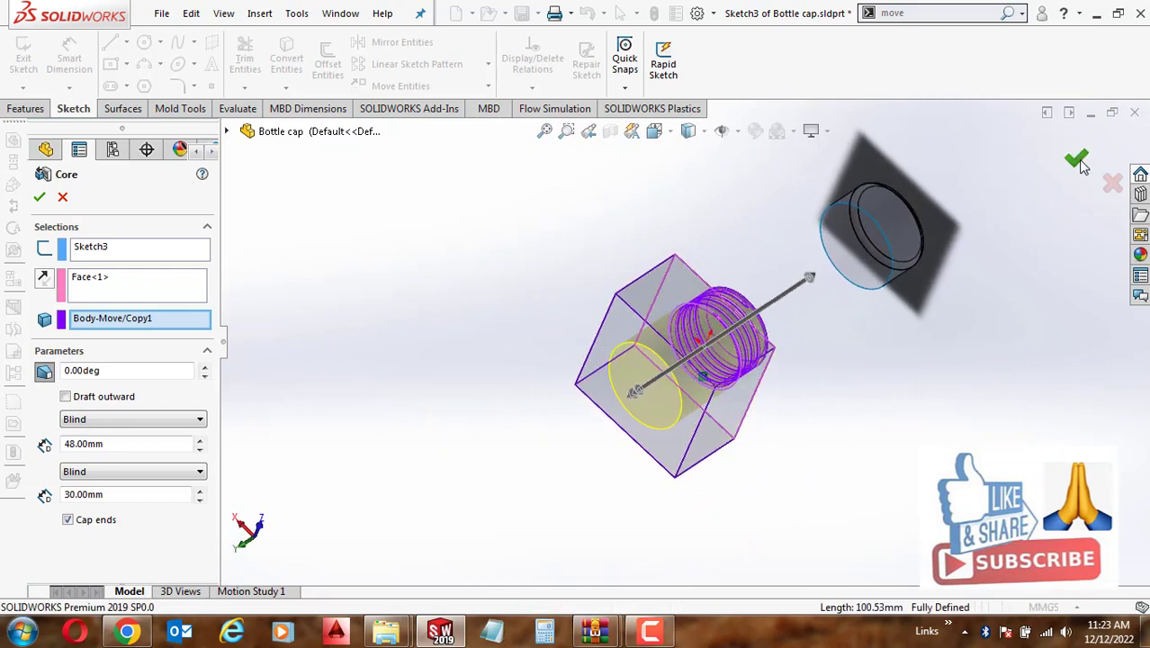
{"action": "left_click", "coordinate": [1081, 163]}
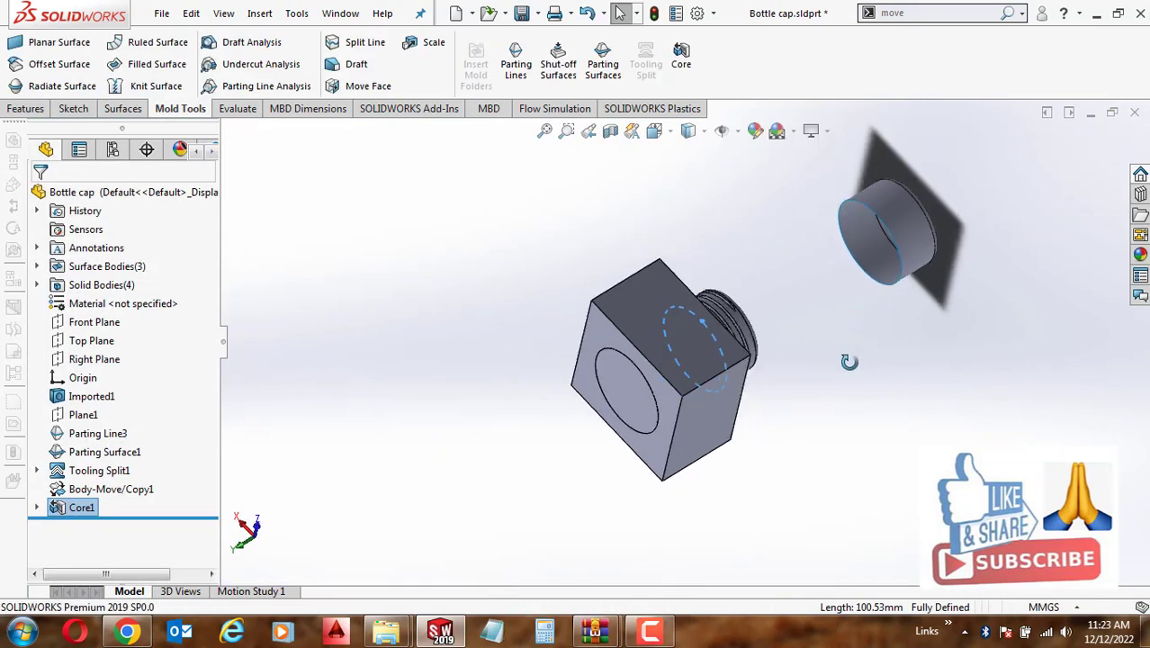
Hide the block body and the cap body
{"action": "left_click", "coordinate": [652, 365]}
{"action": "left_click", "coordinate": [747, 310]}
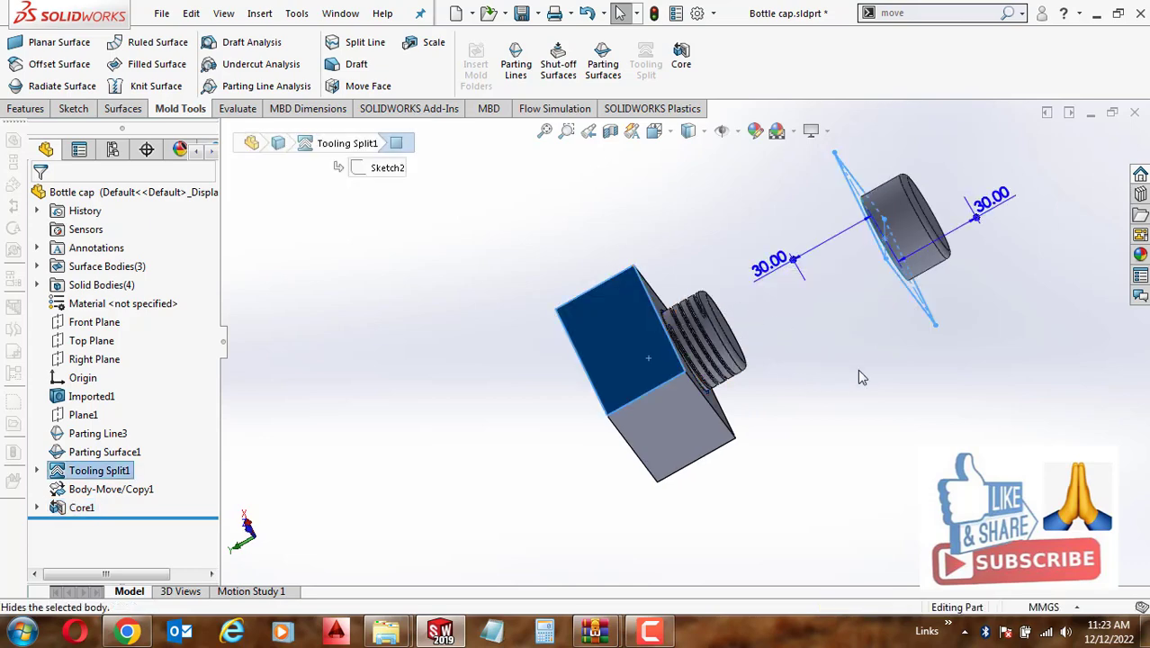
{"action": "right_click", "coordinate": [924, 219]}
{"action": "left_click", "coordinate": [962, 161]}
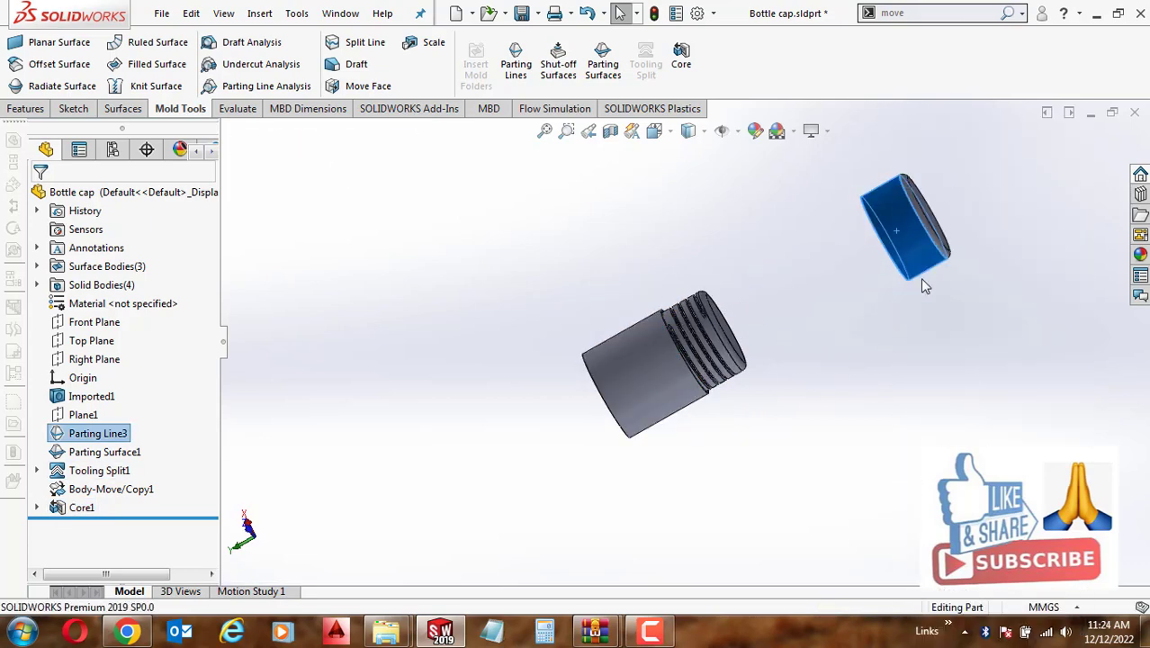
{"action": "mouse_move", "coordinate": [894, 309]}
{"action": "middle_mouse_down"}
{"action": "mouse_move", "coordinate": [669, 375]}
{"action": "mouse_move", "coordinate": [796, 360]}
{"action": "mouse_move", "coordinate": [879, 187]}
{"action": "mouse_move", "coordinate": [828, 470]}
{"action": "middle_mouse_up"}
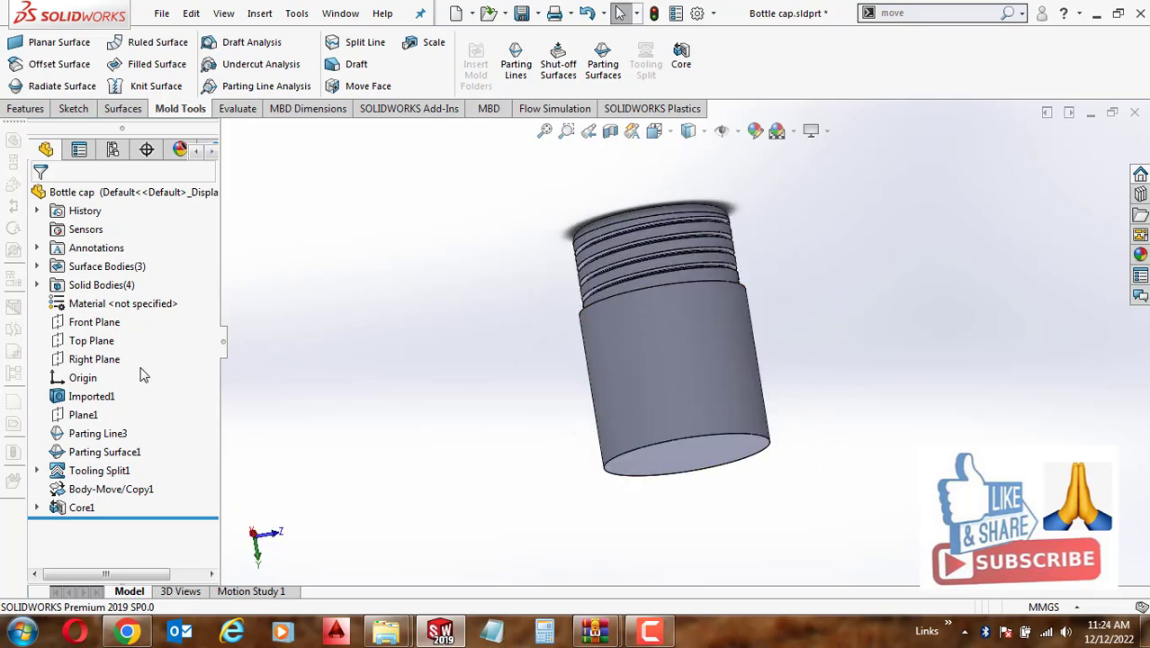
Show the Core1 body again and begin a section view through the block's front face
{"action": "left_click", "coordinate": [37, 285]}
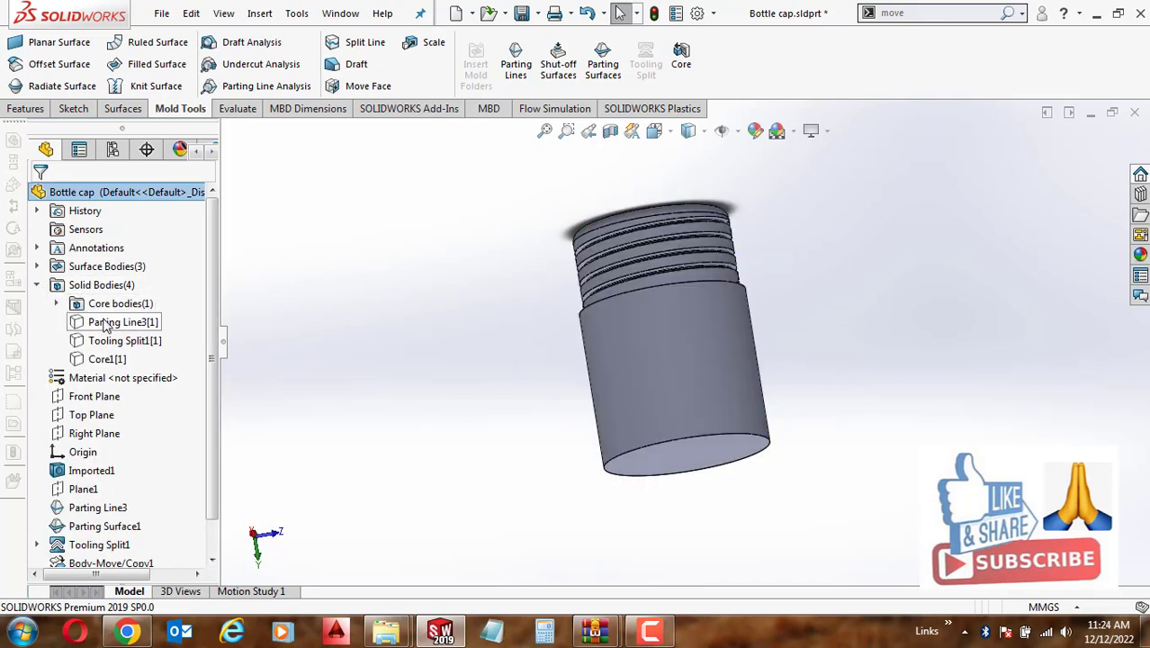
{"action": "left_click", "coordinate": [113, 360]}
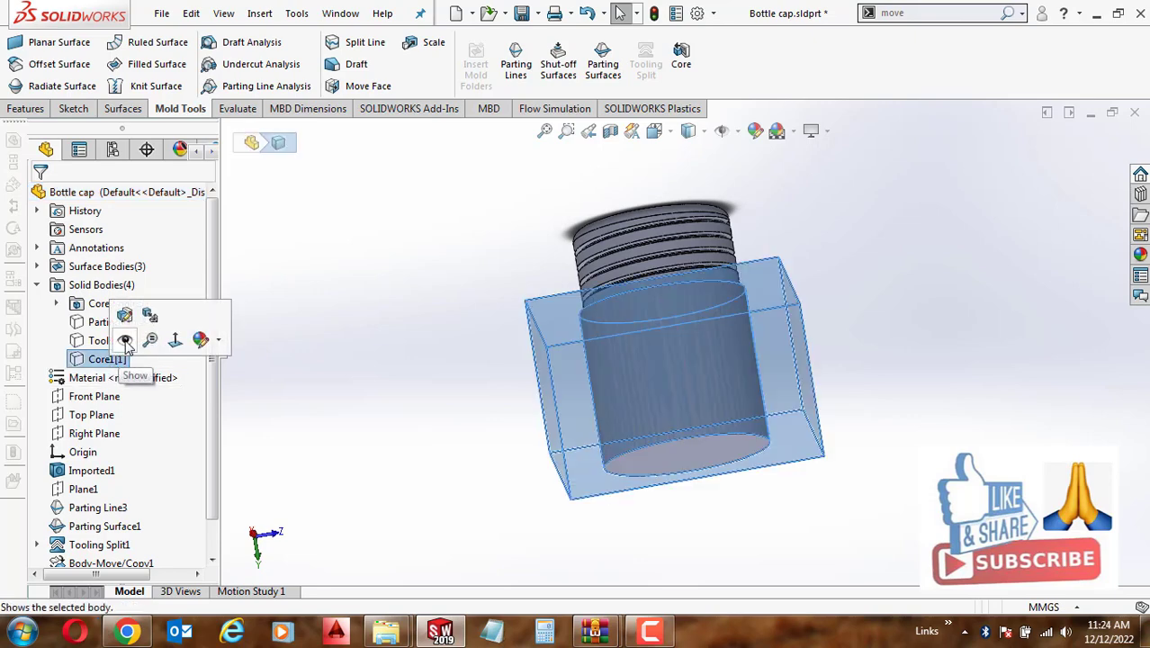
{"action": "left_click", "coordinate": [126, 343]}
{"action": "left_click", "coordinate": [556, 386]}
{"action": "left_click", "coordinate": [610, 131]}
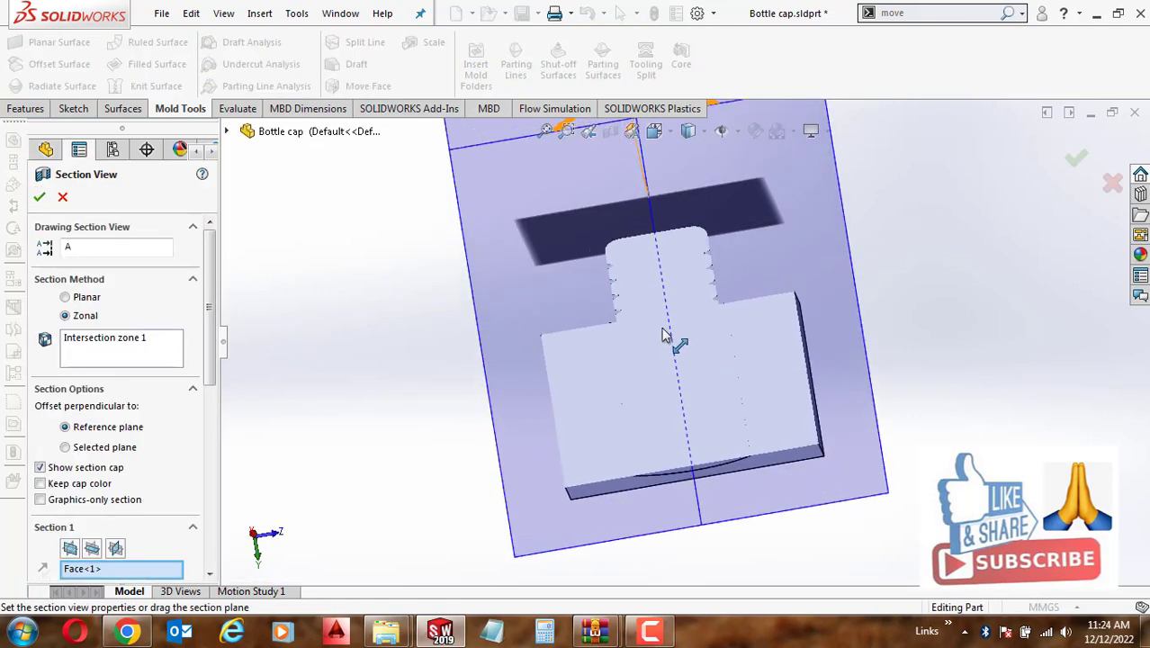
Accept the section view and look at it from the Front orientation
{"action": "left_click", "coordinate": [1076, 159]}
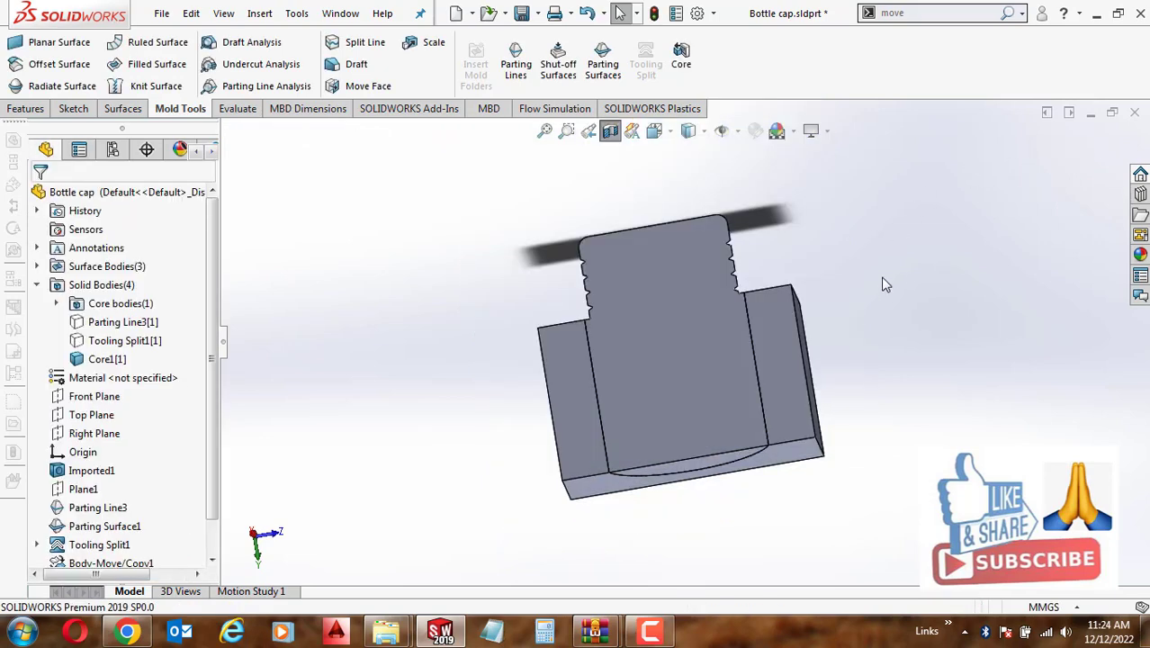
{"action": "mouse_move", "coordinate": [882, 284]}
{"action": "middle_mouse_down"}
{"action": "mouse_move", "coordinate": [783, 390]}
{"action": "mouse_move", "coordinate": [804, 424]}
{"action": "middle_mouse_up"}
{"action": "key", "text": "space"}
{"action": "left_click", "coordinate": [591, 393]}
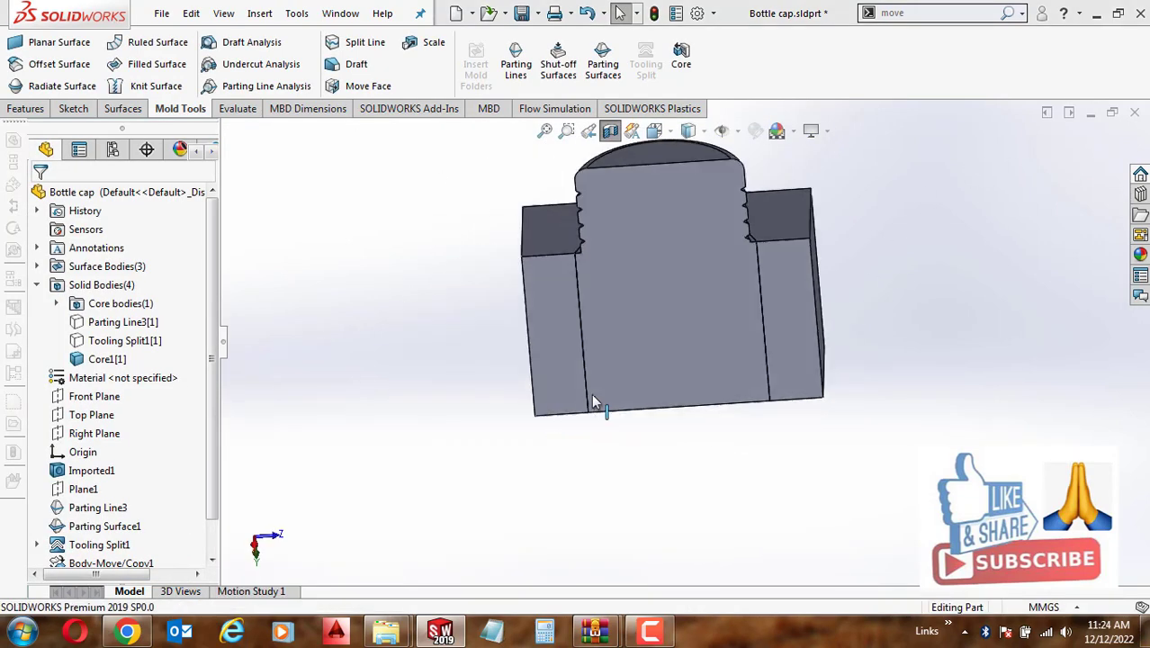
Hide the Tooling Split1 and Parting Line3 bodies
{"action": "left_click", "coordinate": [102, 332]}
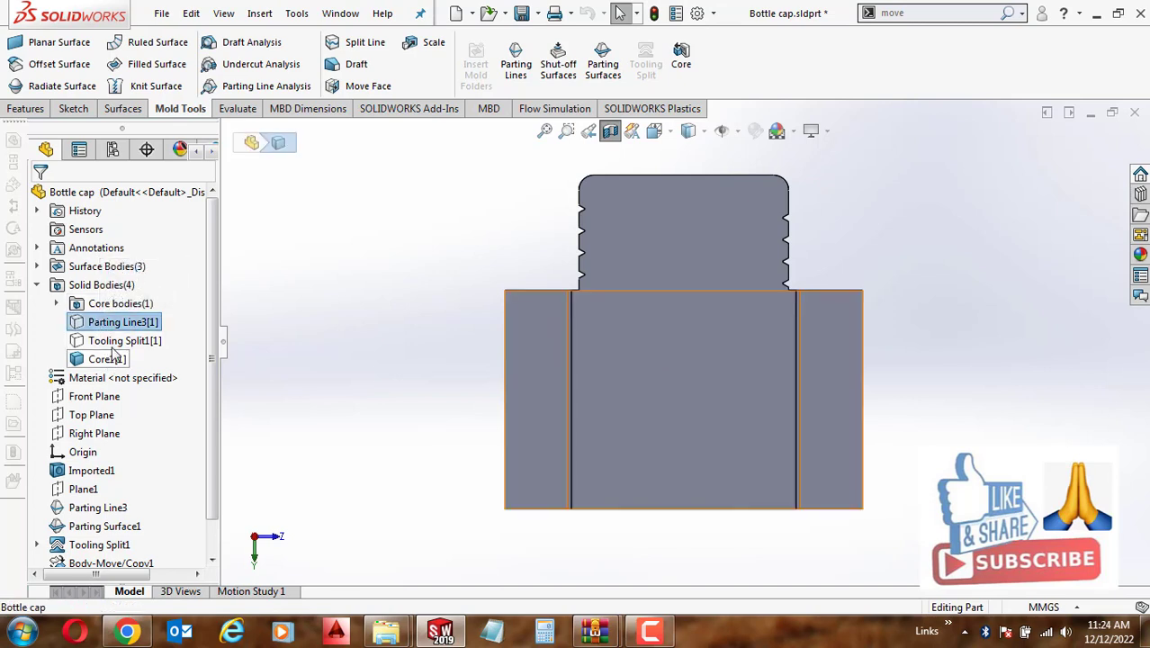
{"action": "left_click", "coordinate": [117, 341]}
{"action": "left_click", "coordinate": [146, 324]}
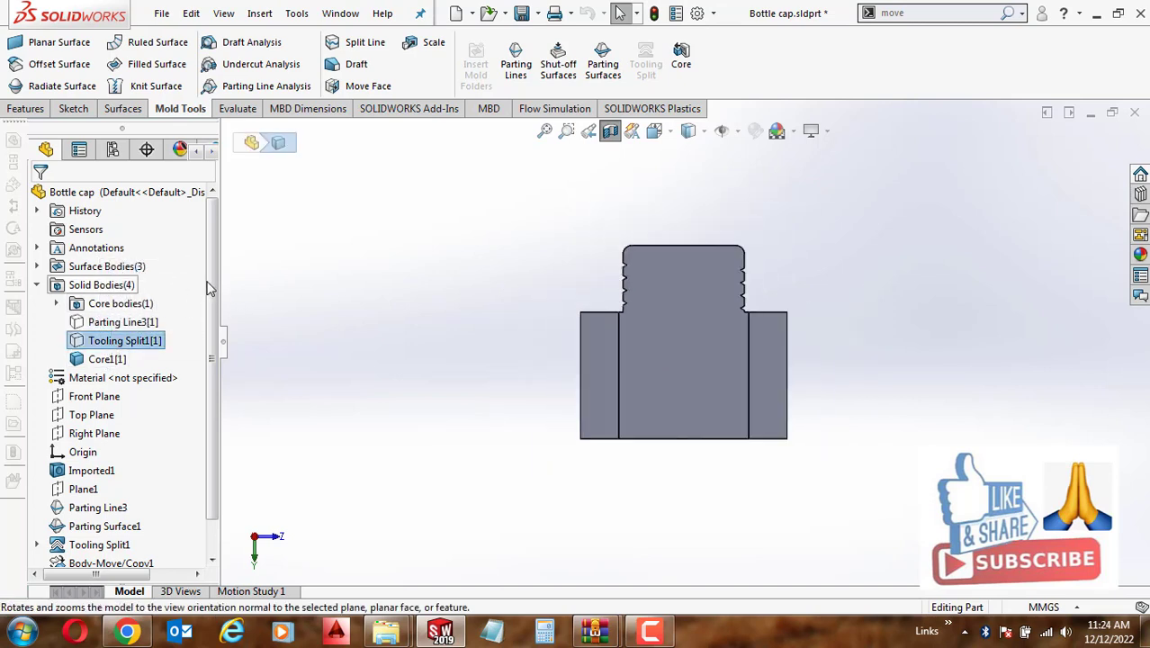
{"action": "left_click", "coordinate": [123, 325]}
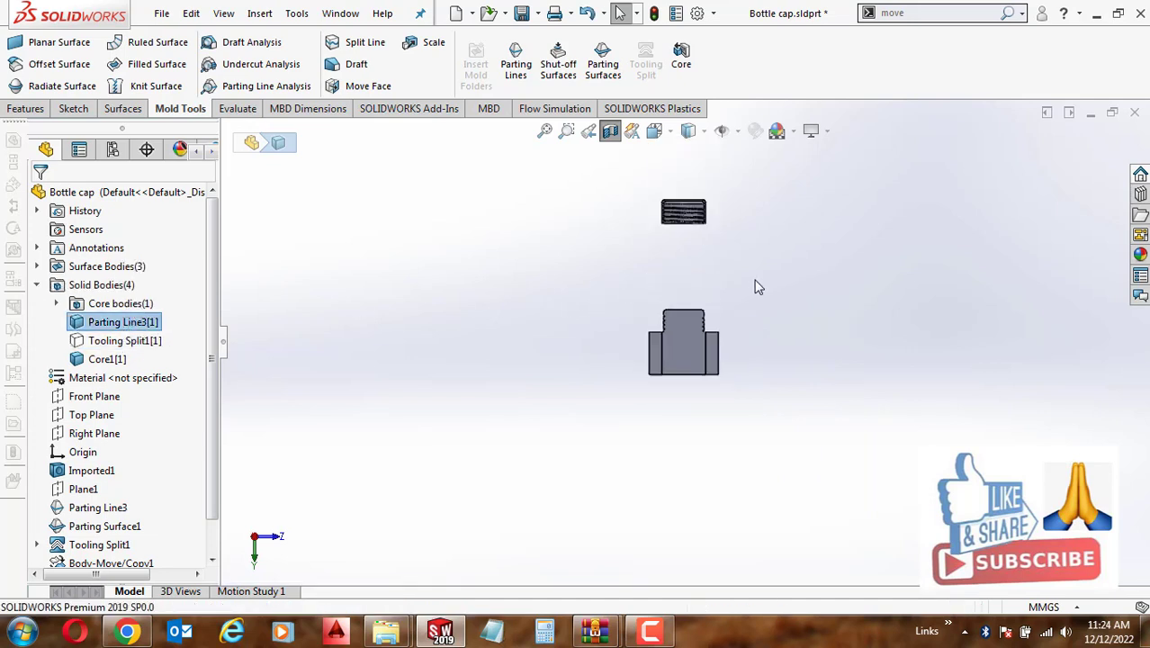
{"action": "left_click", "coordinate": [474, 360]}
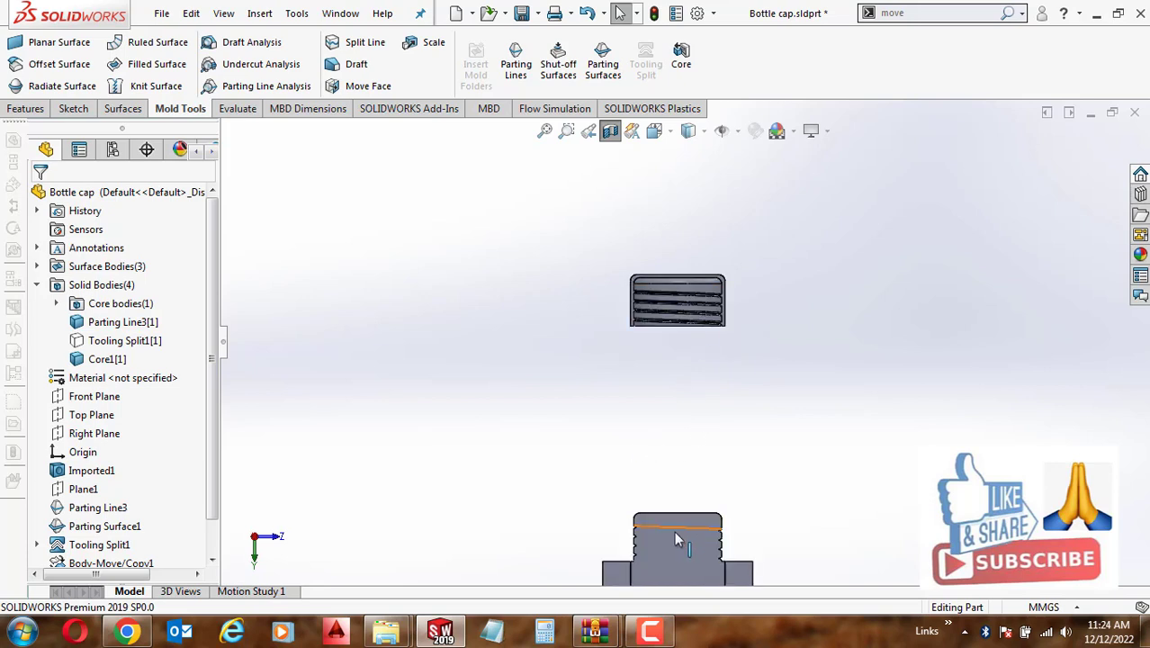
{"action": "left_click", "coordinate": [134, 348]}
{"action": "left_click", "coordinate": [147, 313]}
{"action": "left_click", "coordinate": [108, 323]}
{"action": "right_click", "coordinate": [117, 321]}
{"action": "left_click", "coordinate": [134, 293]}
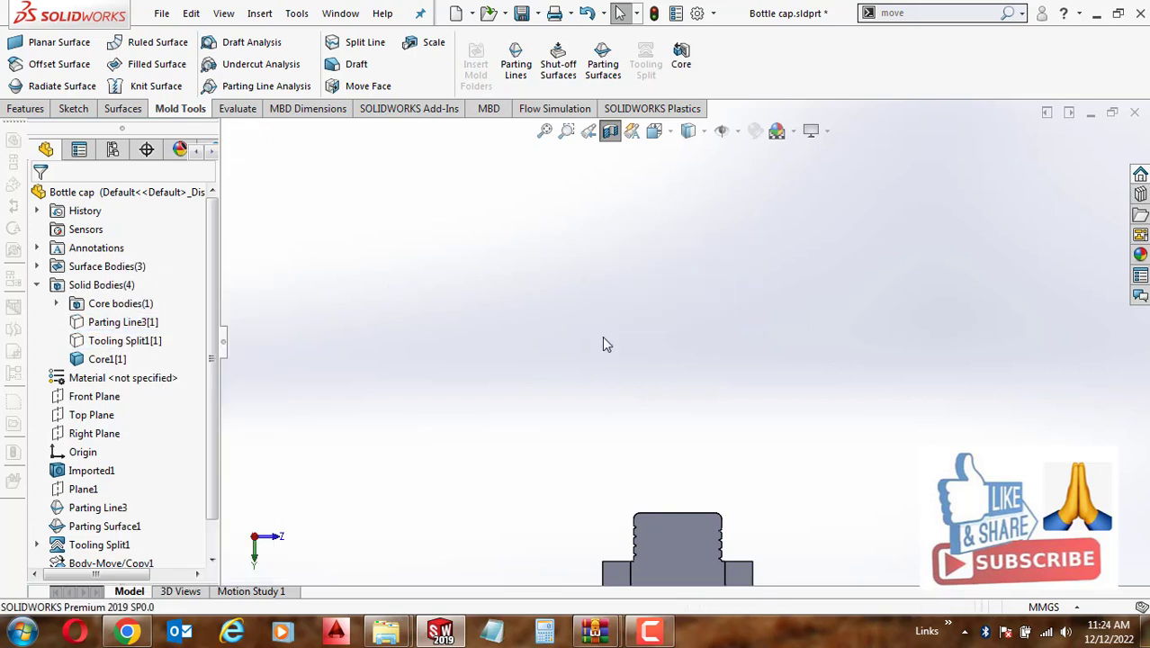
Hide the surrounding block body and orbit to inspect the threaded core cylinder
{"action": "key", "text": "f"}
{"action": "right_click", "coordinate": [737, 456]}
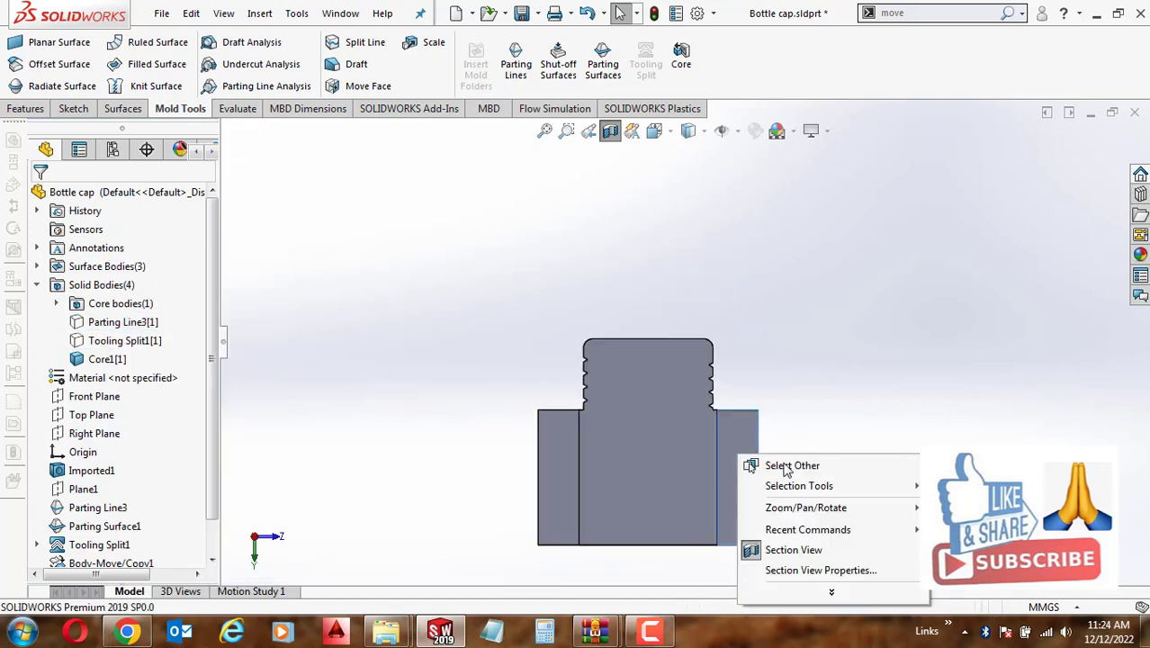
{"action": "left_click", "coordinate": [806, 354]}
{"action": "right_click", "coordinate": [746, 358]}
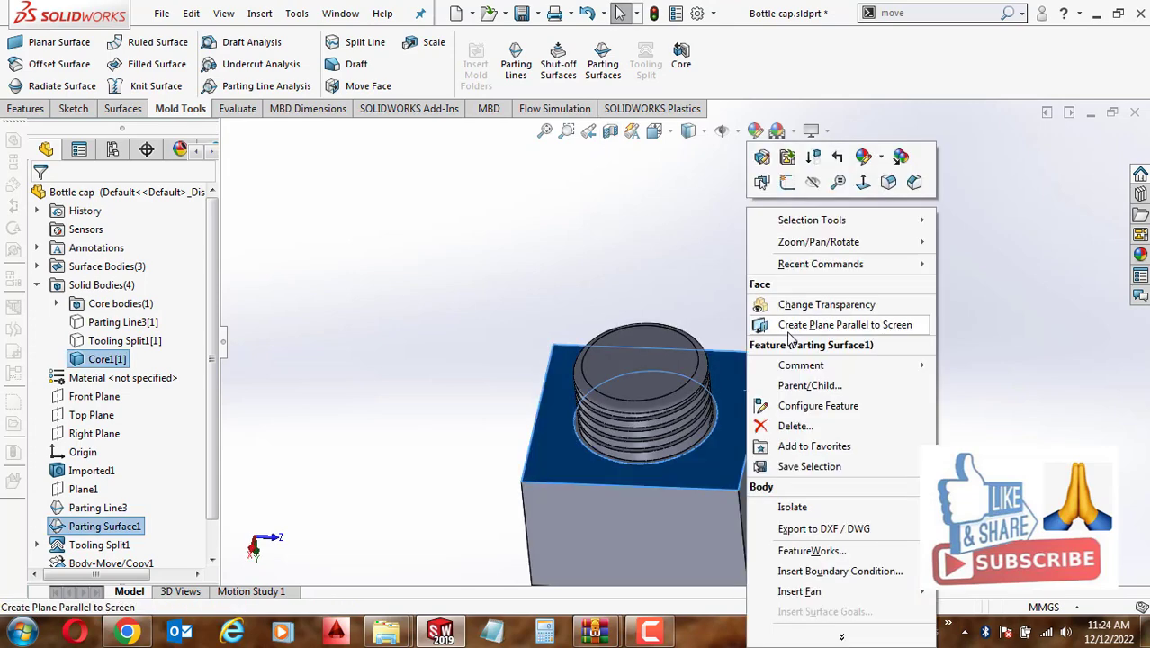
{"action": "left_click", "coordinate": [813, 182]}
{"action": "middle_click_drag", "start_coordinate": [788, 250], "coordinate": [726, 494]}
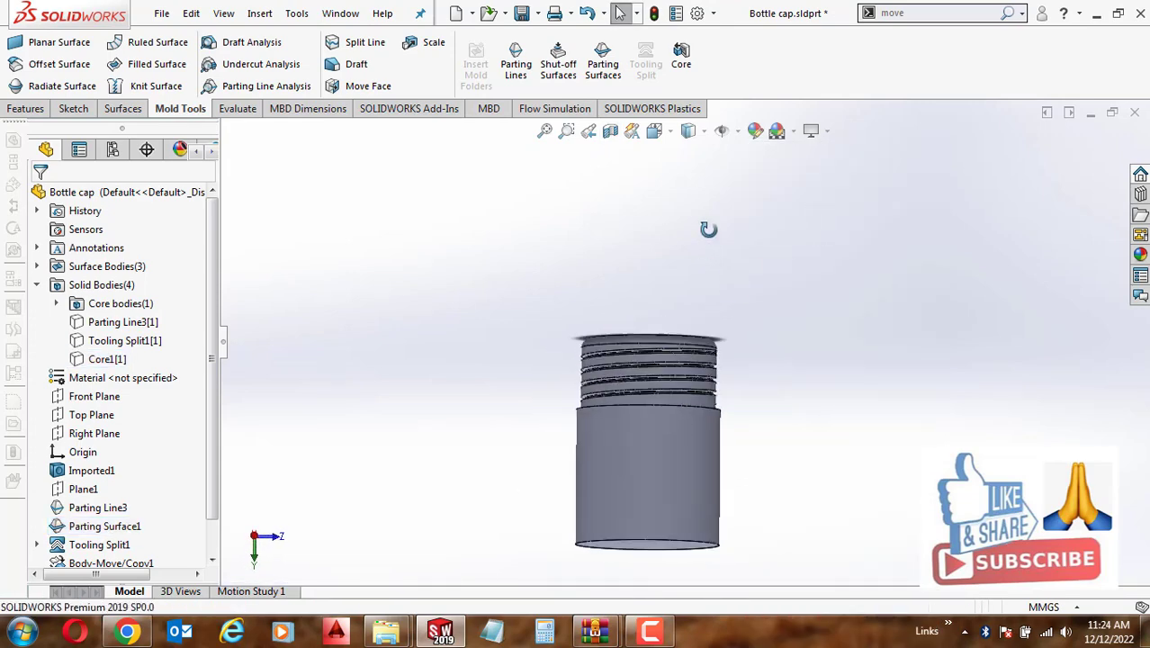
{"action": "scroll", "coordinate": [725, 493], "scroll_direction": "down", "scroll_amount": 3}
{"action": "scroll", "coordinate": [655, 389], "scroll_direction": "down", "scroll_amount": 2}
{"action": "left_click", "coordinate": [694, 364]}
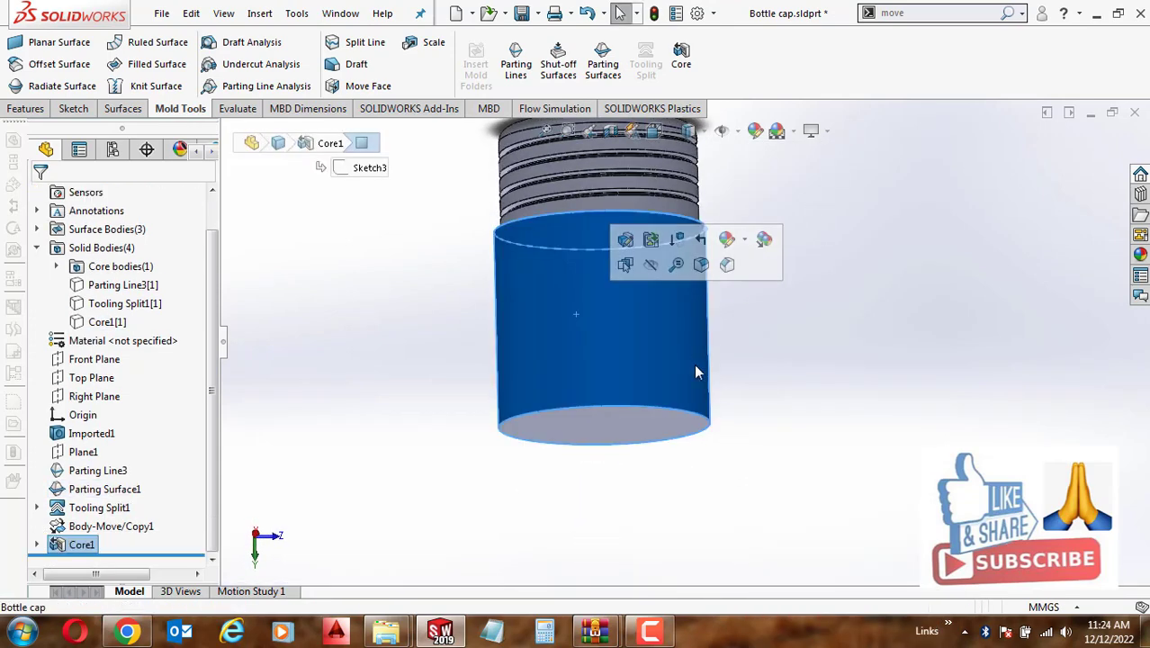
{"action": "left_click", "coordinate": [840, 310]}
{"action": "mouse_move", "coordinate": [747, 392]}
{"action": "middle_mouse_down"}
{"action": "mouse_move", "coordinate": [791, 411]}
{"action": "mouse_move", "coordinate": [675, 187]}
{"action": "middle_mouse_up"}
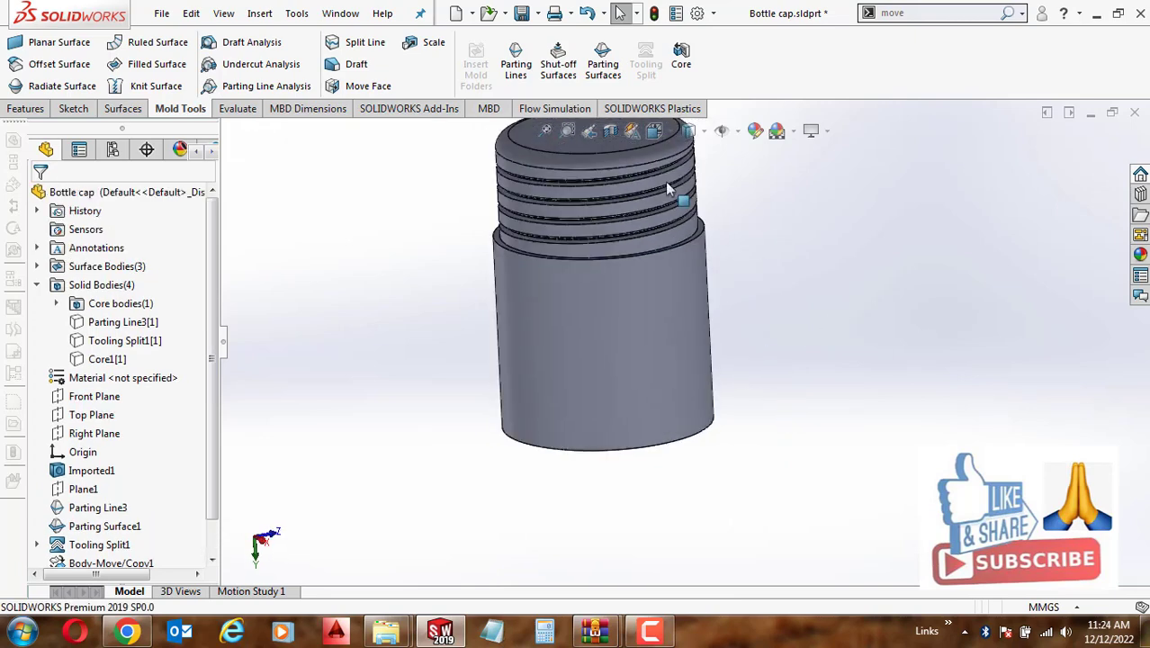
Start a Draft on the core and switch it to the Parting line type at 4°
{"action": "left_click", "coordinate": [333, 67]}
{"action": "scroll", "coordinate": [707, 270], "scroll_direction": "down", "scroll_amount": 2}
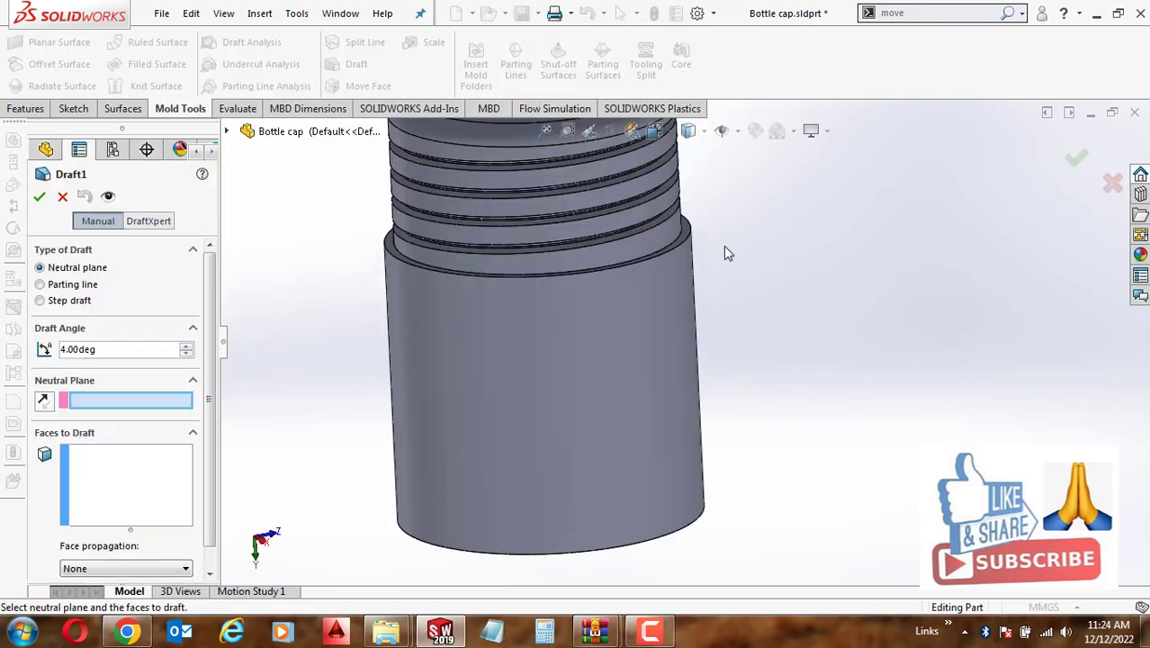
{"action": "scroll", "coordinate": [712, 254], "scroll_direction": "down", "scroll_amount": 2}
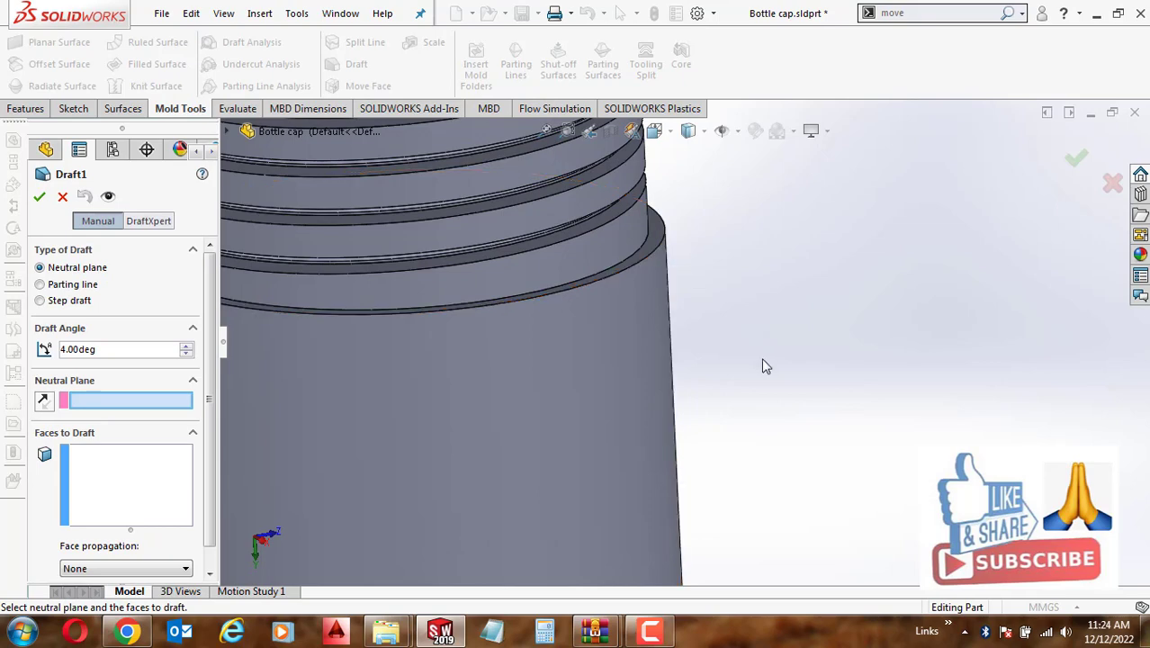
{"action": "left_click", "coordinate": [663, 250]}
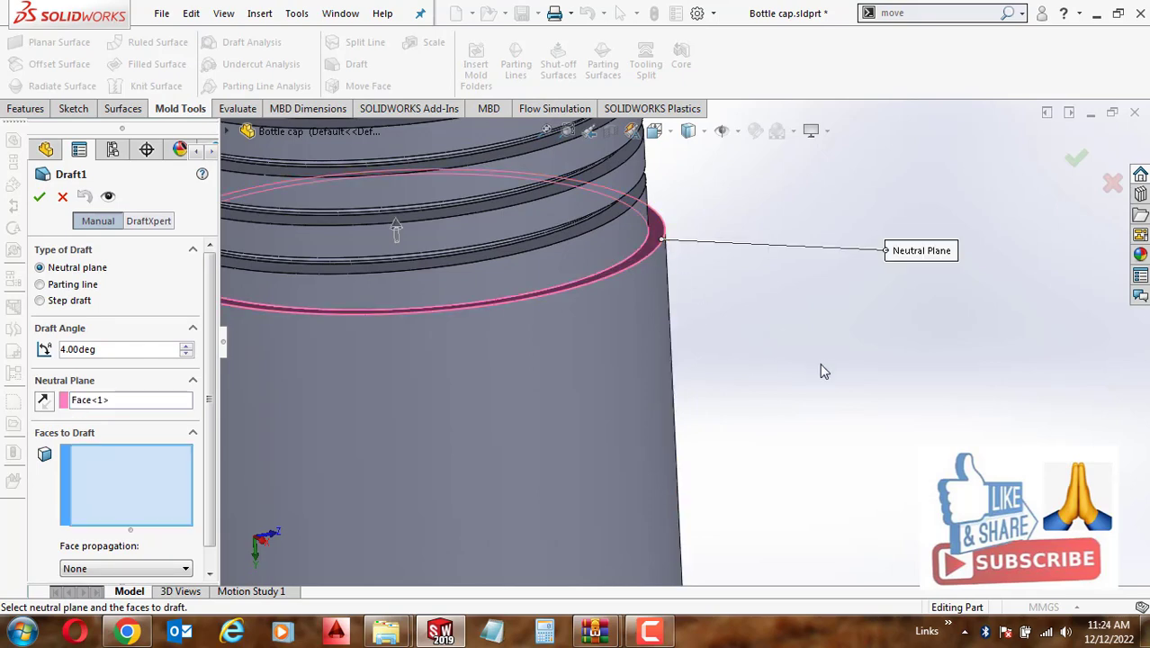
{"action": "left_click", "coordinate": [79, 287]}
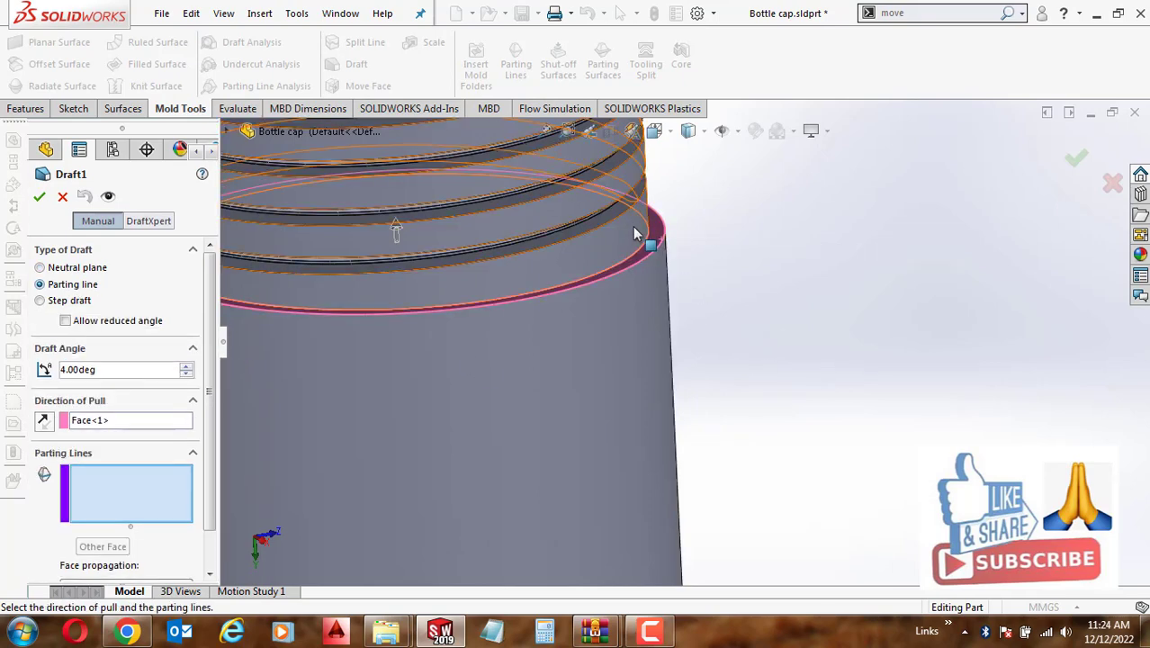
{"action": "key", "text": "Escape"}
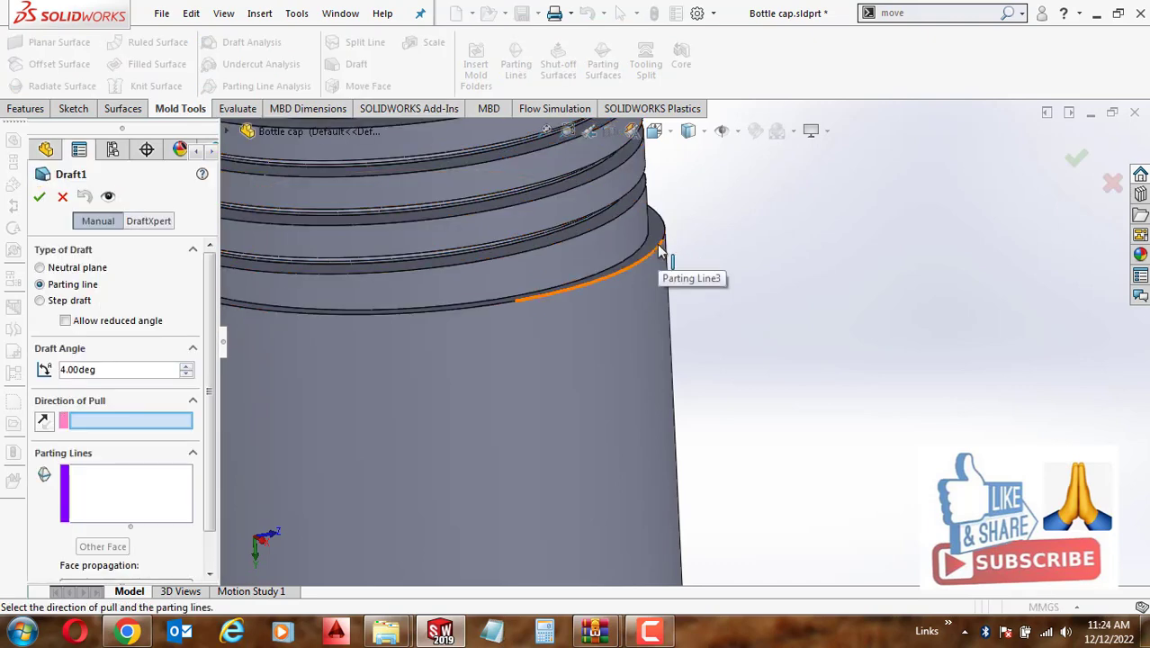
{"action": "scroll", "coordinate": [586, 358], "scroll_direction": "up", "scroll_amount": 3}
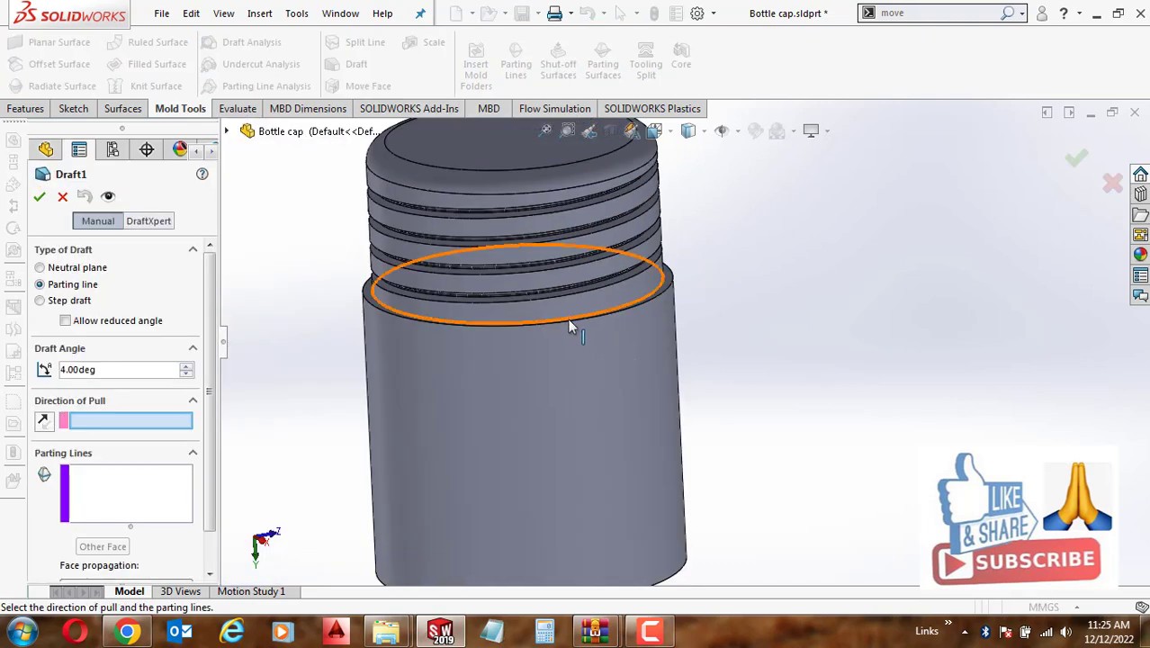
{"action": "scroll", "coordinate": [682, 315], "scroll_direction": "down", "scroll_amount": 2}
{"action": "scroll", "coordinate": [683, 318], "scroll_direction": "down", "scroll_amount": 2}
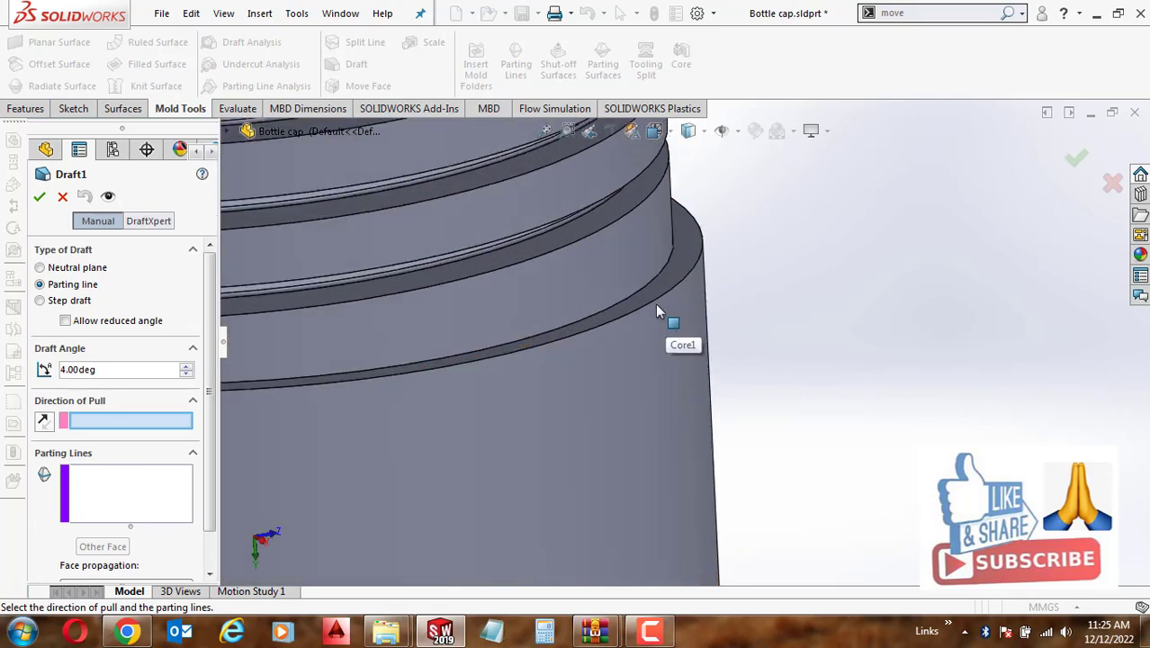
{"action": "scroll", "coordinate": [634, 326], "scroll_direction": "up", "scroll_amount": 1}
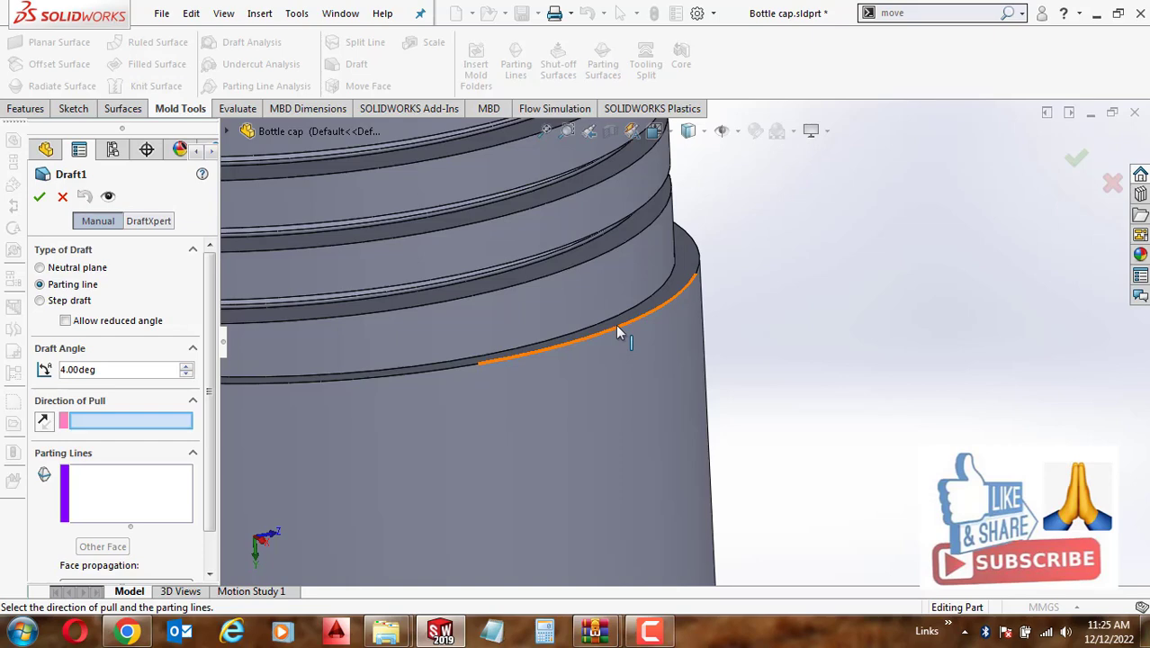
Select the first four neck step edges as parting lines
{"action": "left_click", "coordinate": [618, 331]}
{"action": "left_click", "coordinate": [106, 504]}
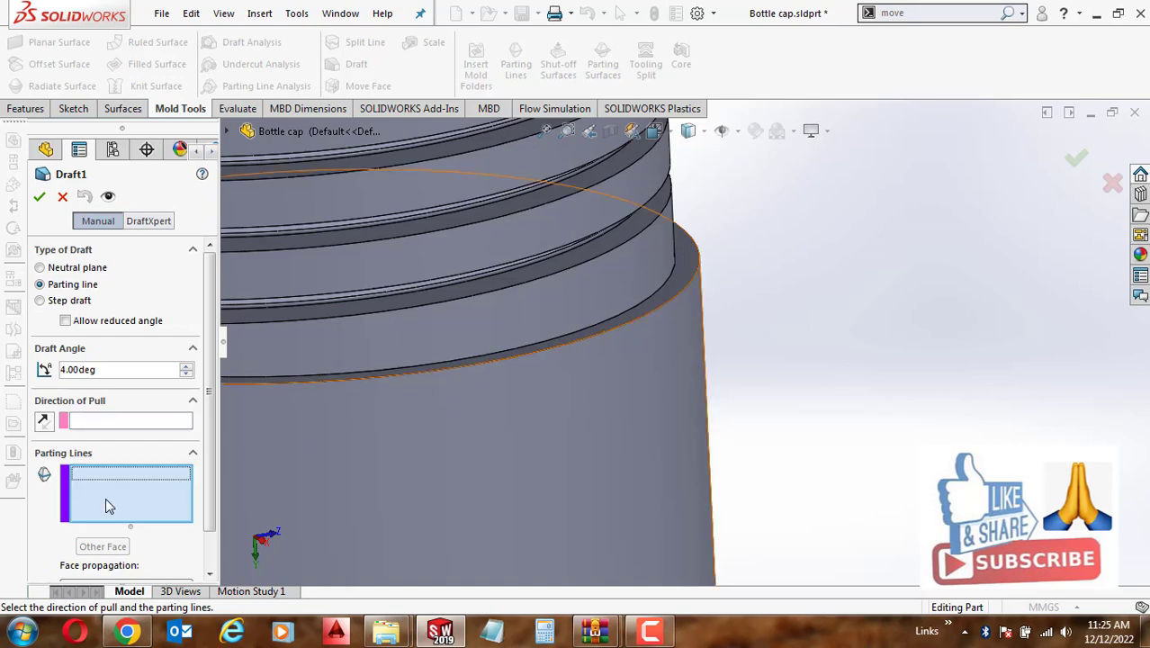
{"action": "left_click", "coordinate": [628, 324]}
{"action": "left_click", "coordinate": [461, 366]}
{"action": "scroll", "coordinate": [542, 369], "scroll_direction": "up", "scroll_amount": 3}
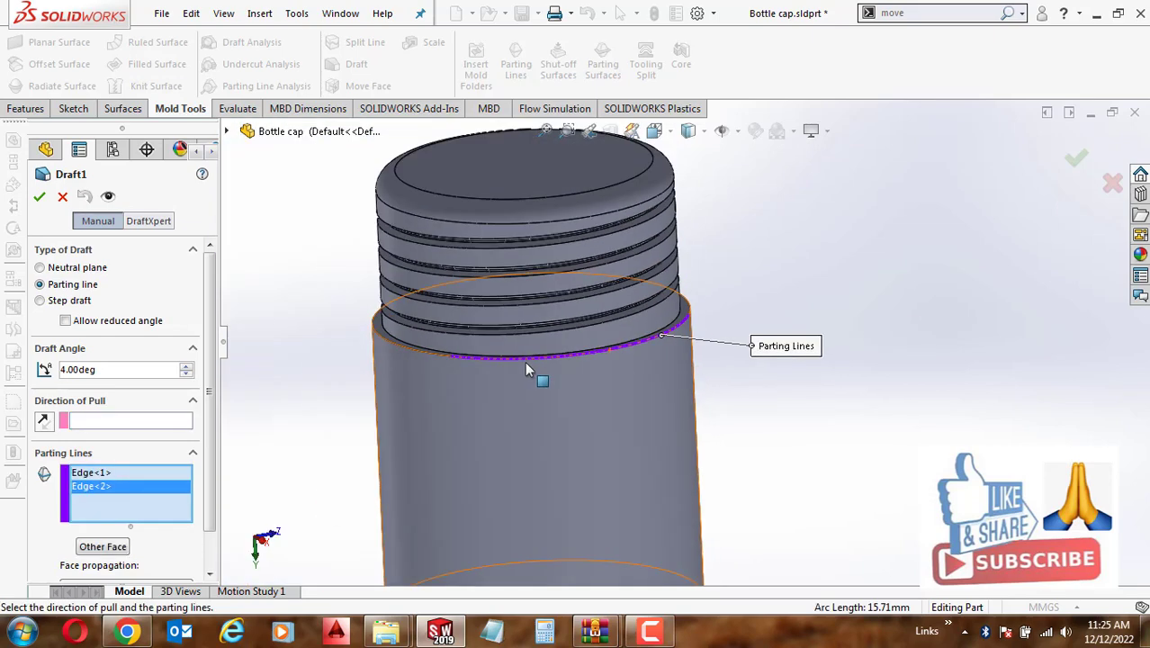
{"action": "scroll", "coordinate": [486, 358], "scroll_direction": "down", "scroll_amount": 2}
{"action": "left_click", "coordinate": [421, 343]}
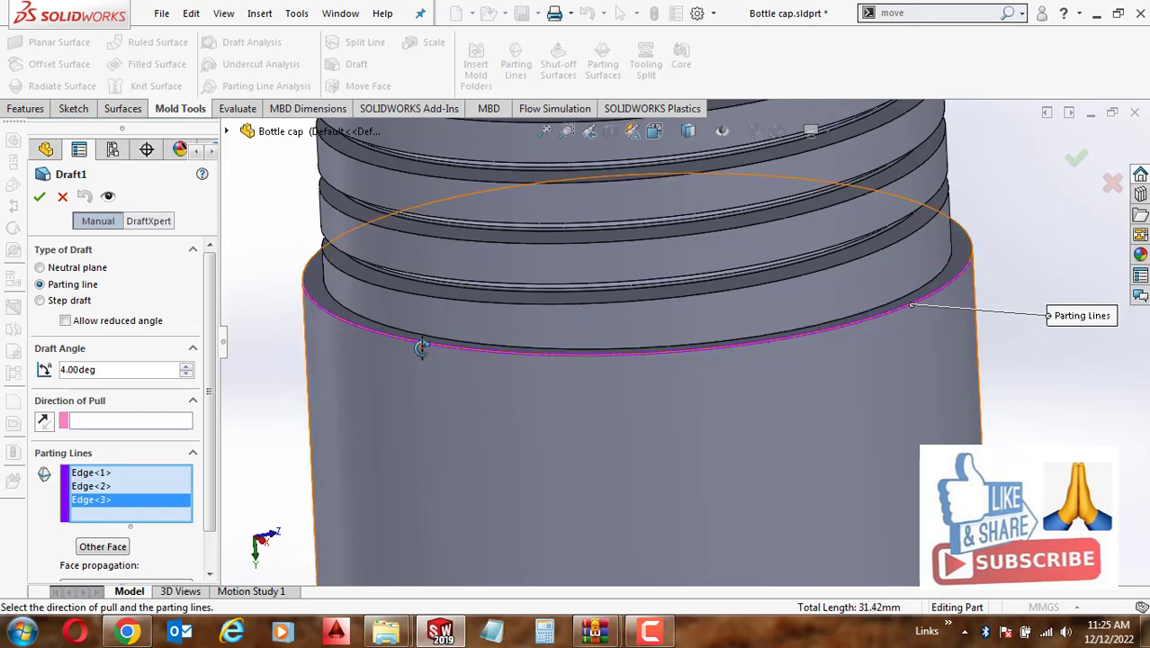
{"action": "middle_click_drag", "start_coordinate": [421, 343], "coordinate": [483, 337]}
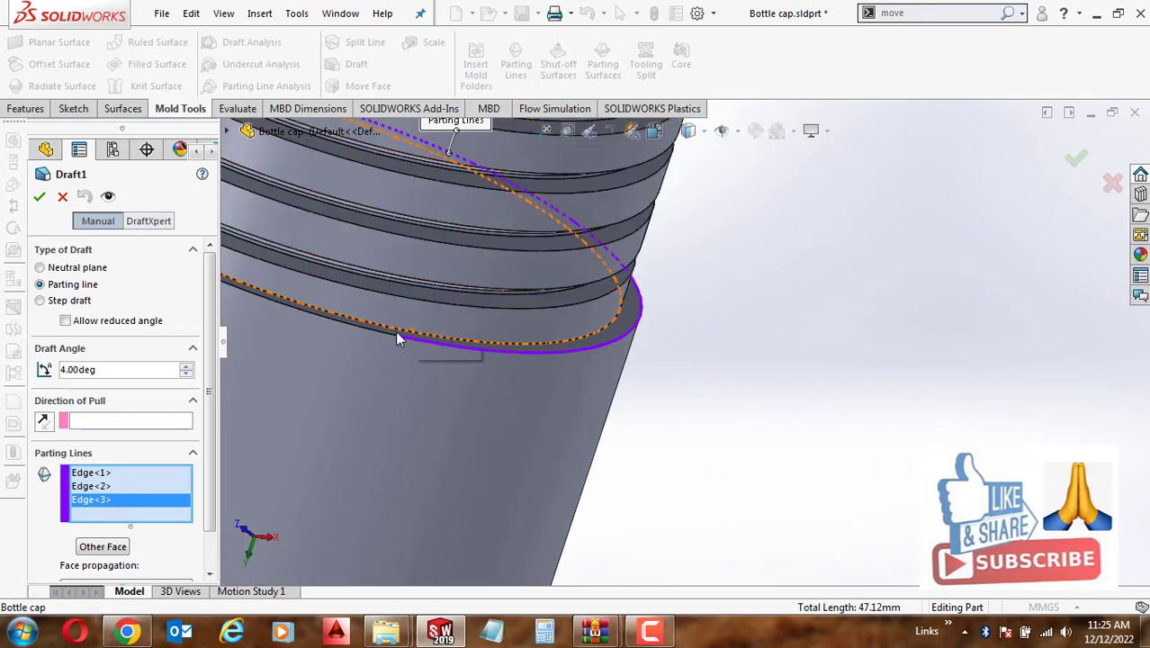
{"action": "left_click", "coordinate": [393, 333]}
{"action": "scroll", "coordinate": [475, 326], "scroll_direction": "up", "scroll_amount": 4}
{"action": "scroll", "coordinate": [479, 336], "scroll_direction": "down", "scroll_amount": 5}
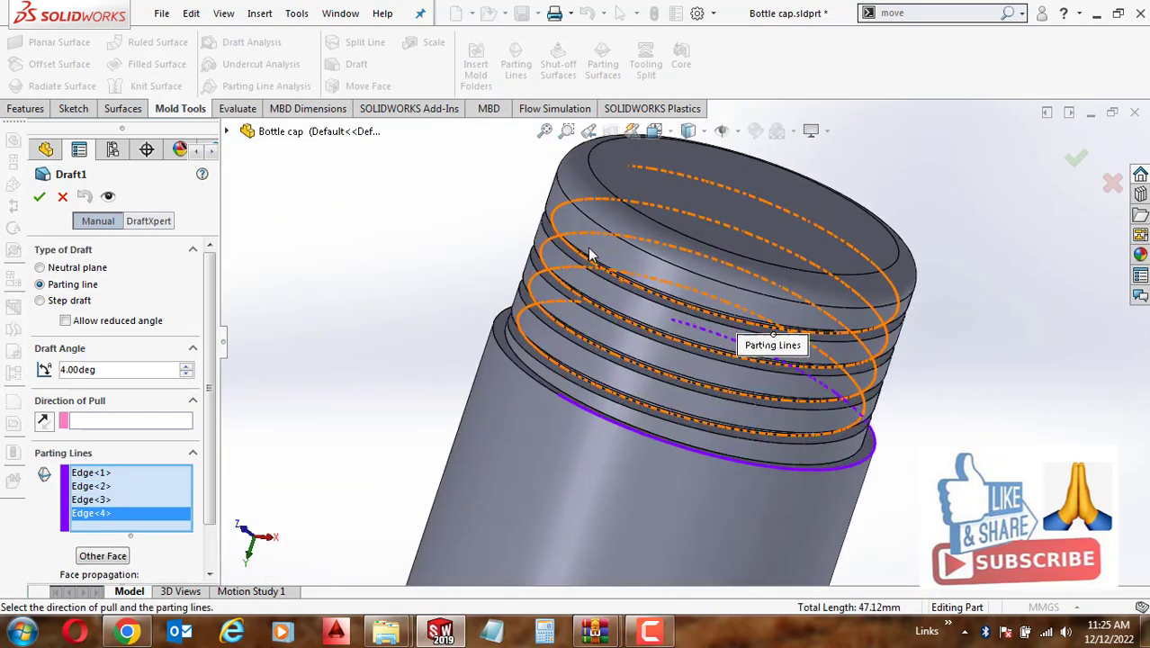
{"action": "scroll", "coordinate": [594, 252], "scroll_direction": "down", "scroll_amount": 2}
{"action": "scroll", "coordinate": [520, 387], "scroll_direction": "up", "scroll_amount": 2}
{"action": "scroll", "coordinate": [519, 412], "scroll_direction": "up", "scroll_amount": 1}
Add the remaining three step edges to close the parting line
{"action": "left_click", "coordinate": [519, 412]}
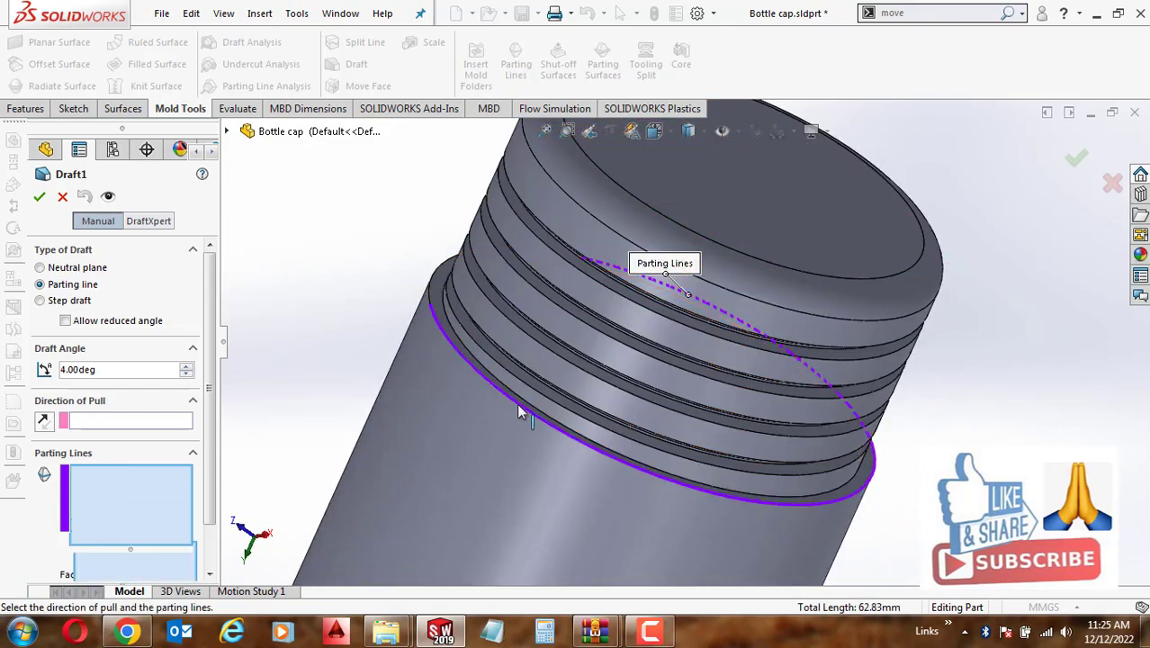
{"action": "left_click", "coordinate": [448, 261]}
{"action": "scroll", "coordinate": [696, 312], "scroll_direction": "down", "scroll_amount": 2}
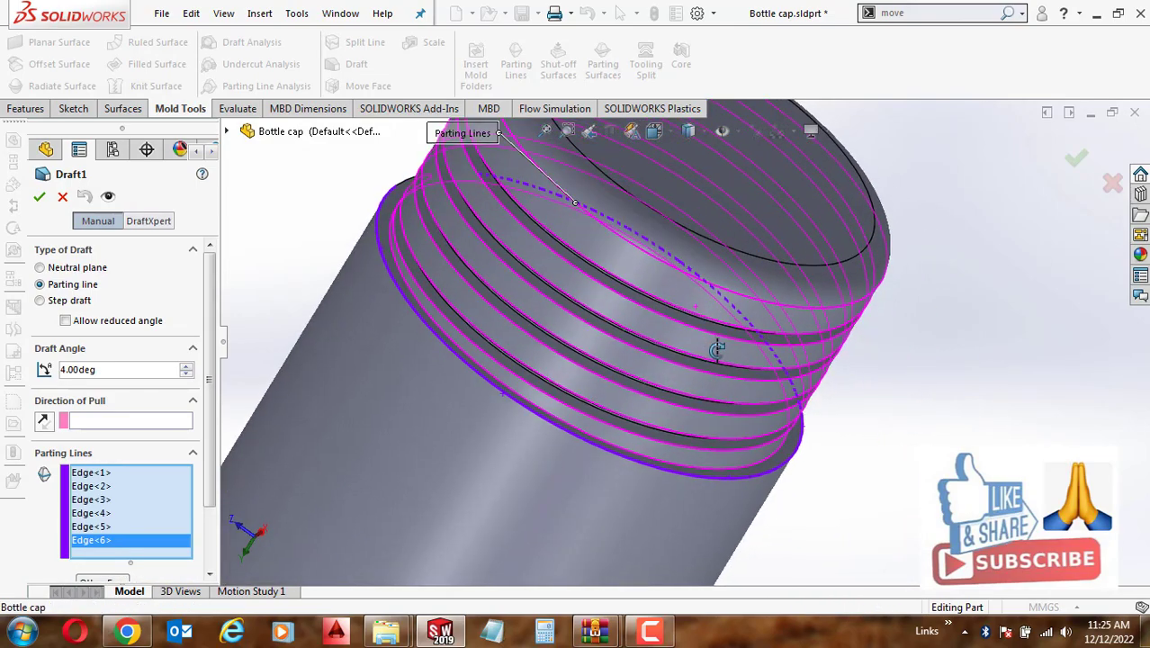
{"action": "scroll", "coordinate": [560, 341], "scroll_direction": "down", "scroll_amount": 2}
{"action": "scroll", "coordinate": [533, 197], "scroll_direction": "down", "scroll_amount": 2}
{"action": "scroll", "coordinate": [515, 216], "scroll_direction": "down", "scroll_amount": 1}
{"action": "left_click", "coordinate": [515, 216]}
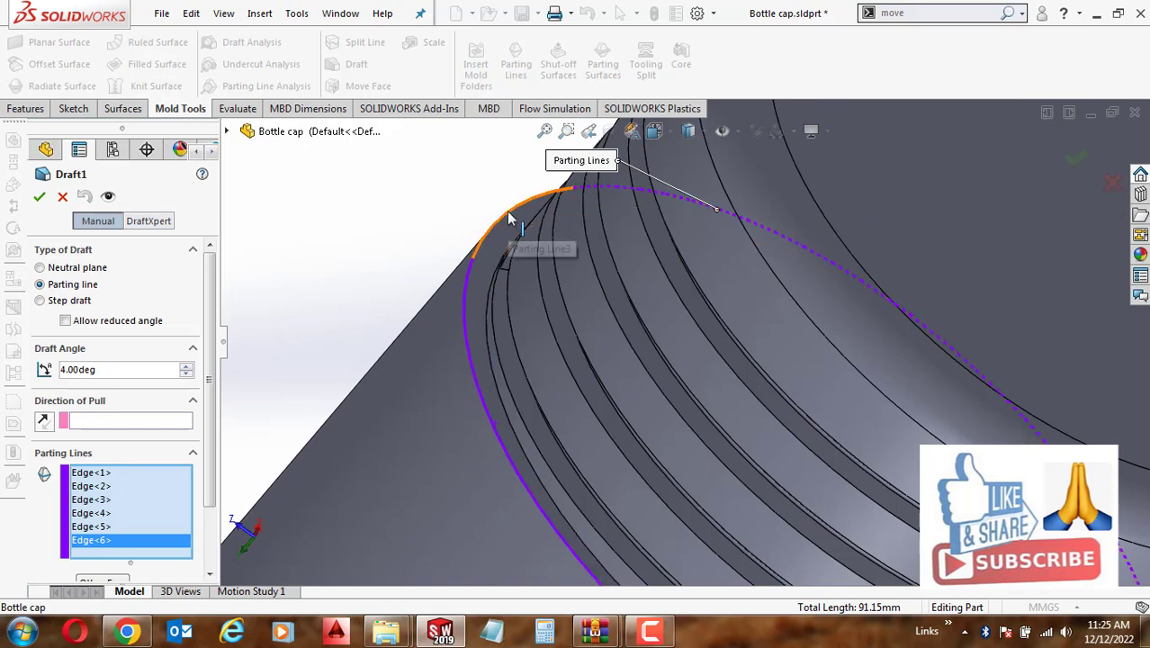
{"action": "scroll", "coordinate": [602, 229], "scroll_direction": "up", "scroll_amount": 3}
{"action": "scroll", "coordinate": [494, 303], "scroll_direction": "up", "scroll_amount": 2}
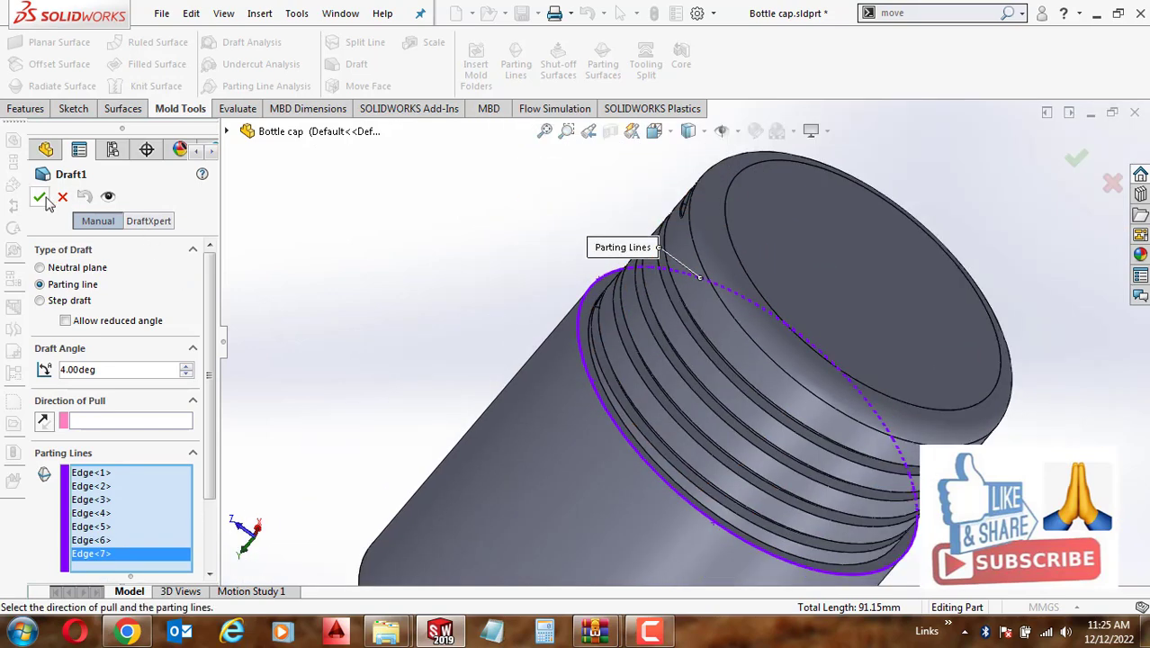
{"action": "left_click", "coordinate": [43, 197]}
Set the cap's end face as direction of pull and accept Draft1
{"action": "mouse_move", "coordinate": [761, 365]}
{"action": "middle_mouse_down"}
{"action": "mouse_move", "coordinate": [804, 359]}
{"action": "mouse_move", "coordinate": [687, 427]}
{"action": "mouse_move", "coordinate": [576, 387]}
{"action": "middle_mouse_up"}
{"action": "left_click", "coordinate": [110, 418]}
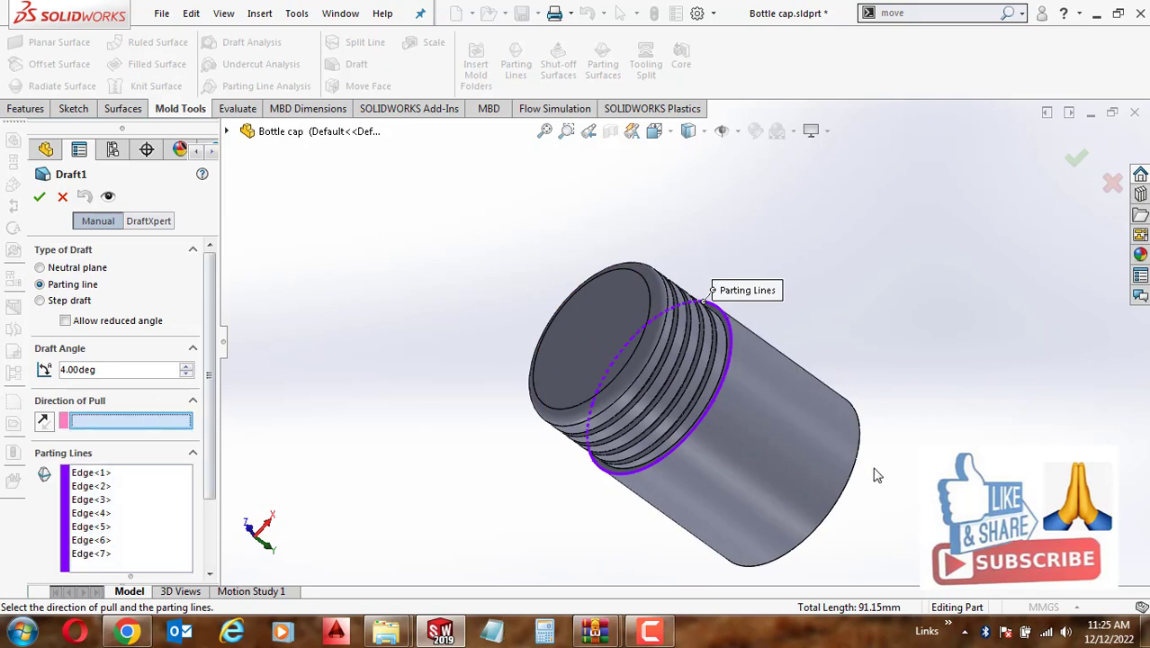
{"action": "scroll", "coordinate": [878, 475], "scroll_direction": "down", "scroll_amount": 2}
{"action": "middle_click_drag", "start_coordinate": [877, 475], "coordinate": [816, 442]}
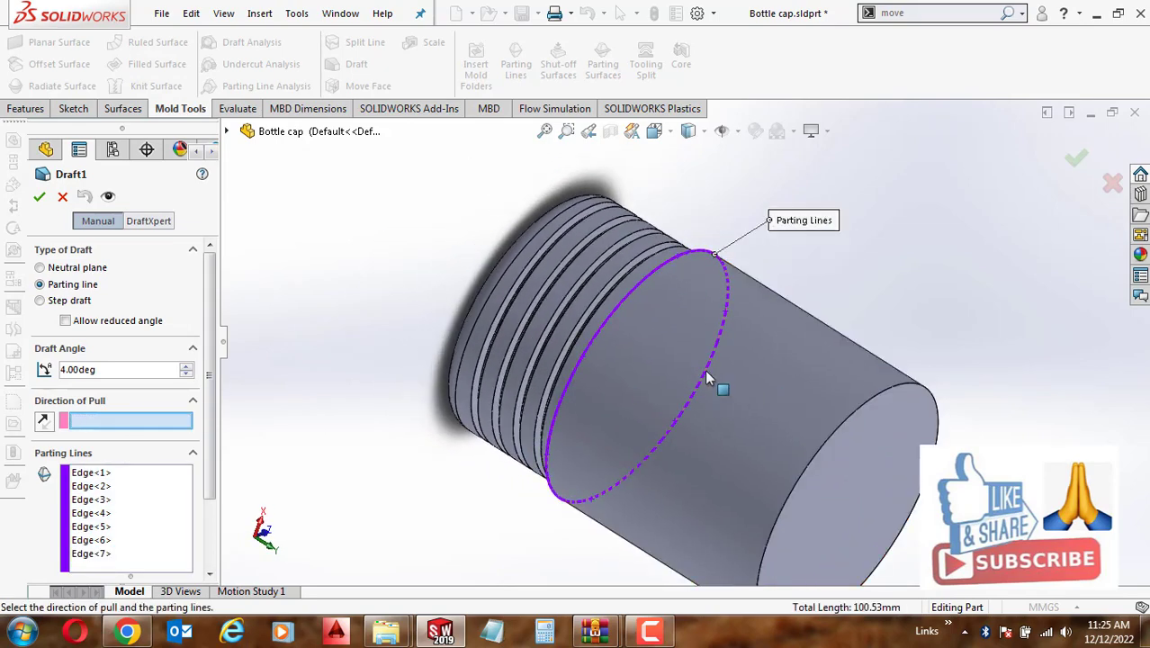
{"action": "left_click", "coordinate": [864, 454]}
{"action": "mouse_move", "coordinate": [829, 442]}
{"action": "middle_mouse_down"}
{"action": "mouse_move", "coordinate": [876, 308]}
{"action": "mouse_move", "coordinate": [721, 342]}
{"action": "middle_mouse_up"}
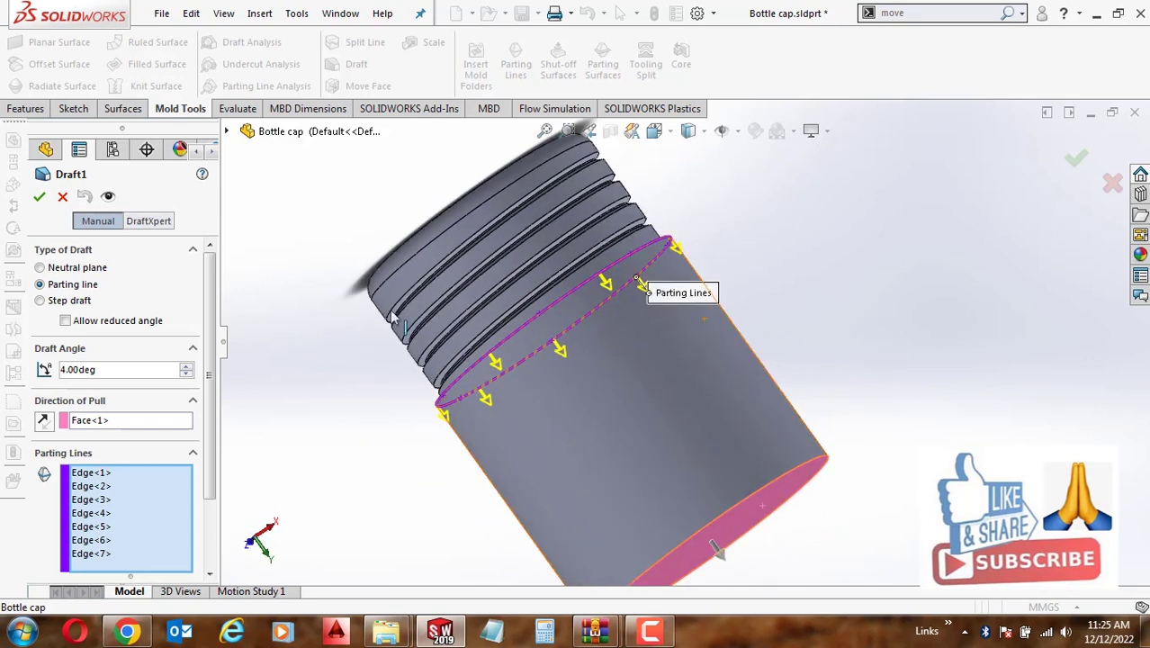
{"action": "left_click", "coordinate": [39, 198]}
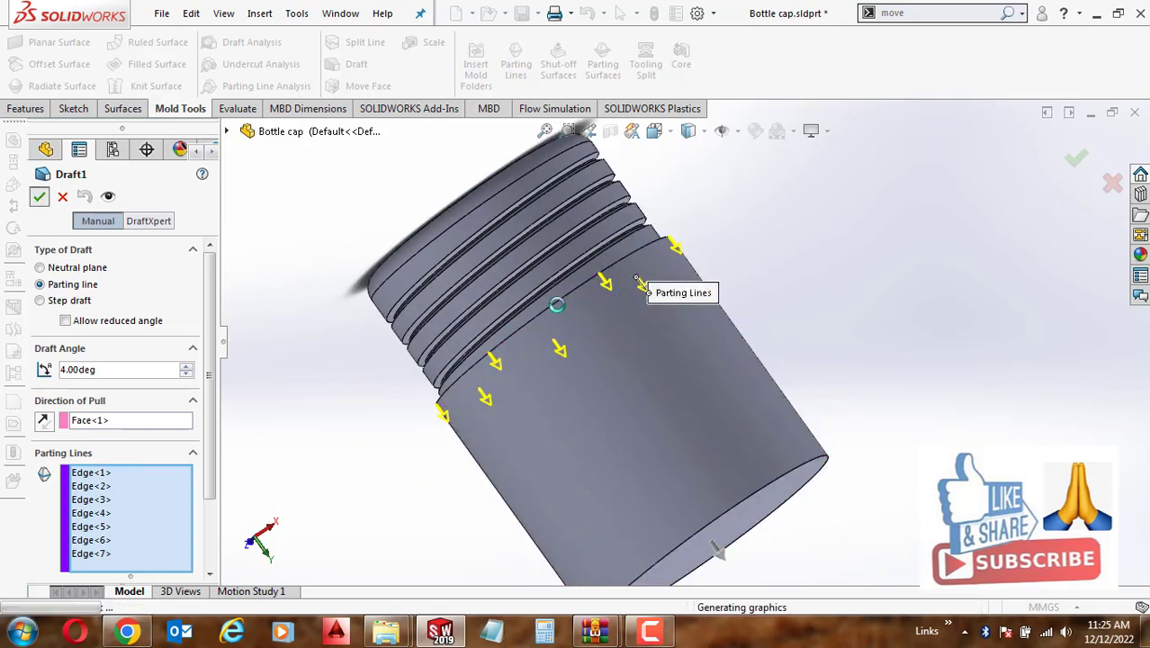
{"action": "mouse_move", "coordinate": [557, 305]}
{"action": "middle_mouse_down"}
{"action": "mouse_move", "coordinate": [782, 273]}
{"action": "mouse_move", "coordinate": [761, 259]}
{"action": "middle_mouse_up"}
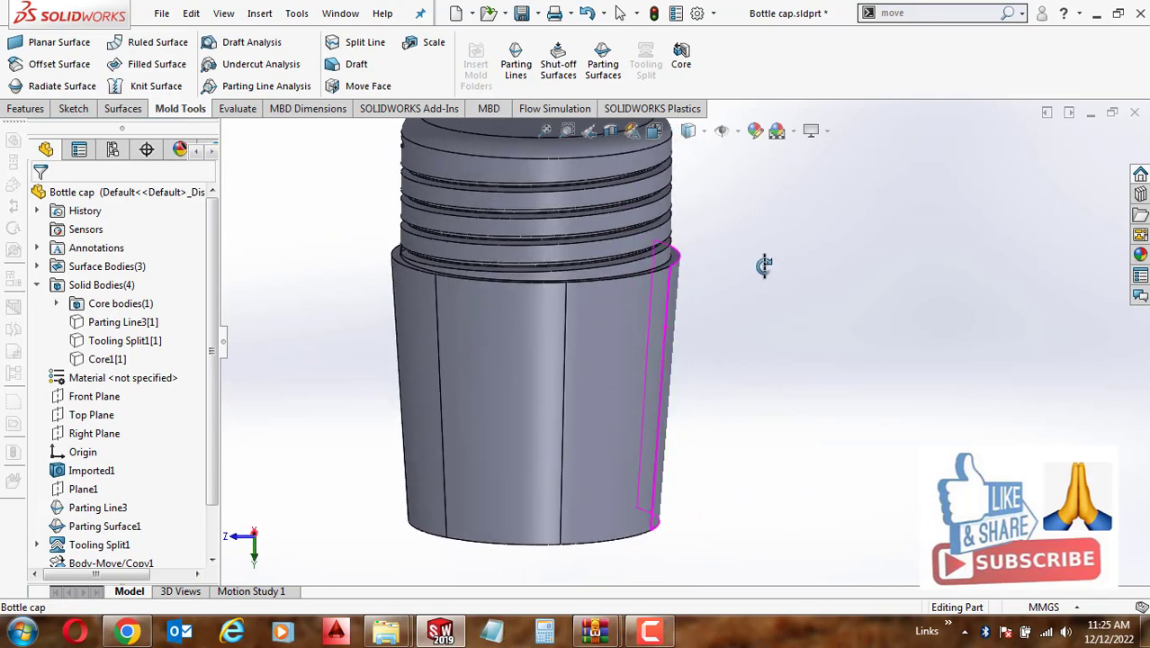
{"action": "scroll", "coordinate": [215, 450], "scroll_direction": "down", "scroll_amount": 1}
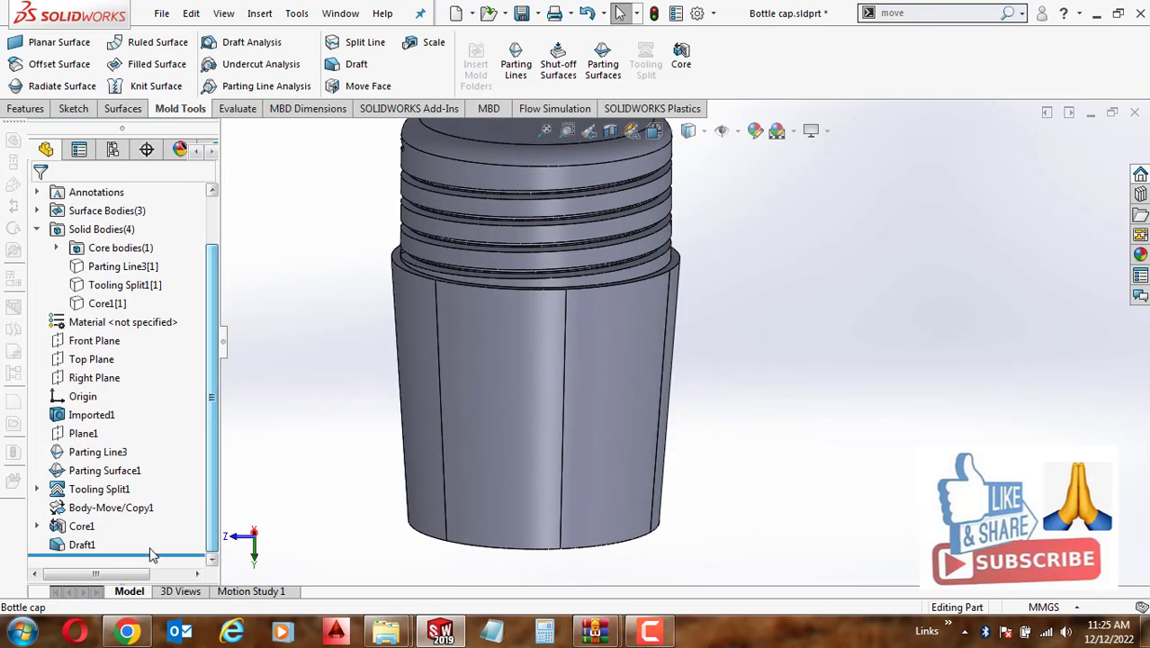
{"action": "right_click", "coordinate": [82, 544]}
{"action": "left_click", "coordinate": [386, 351]}
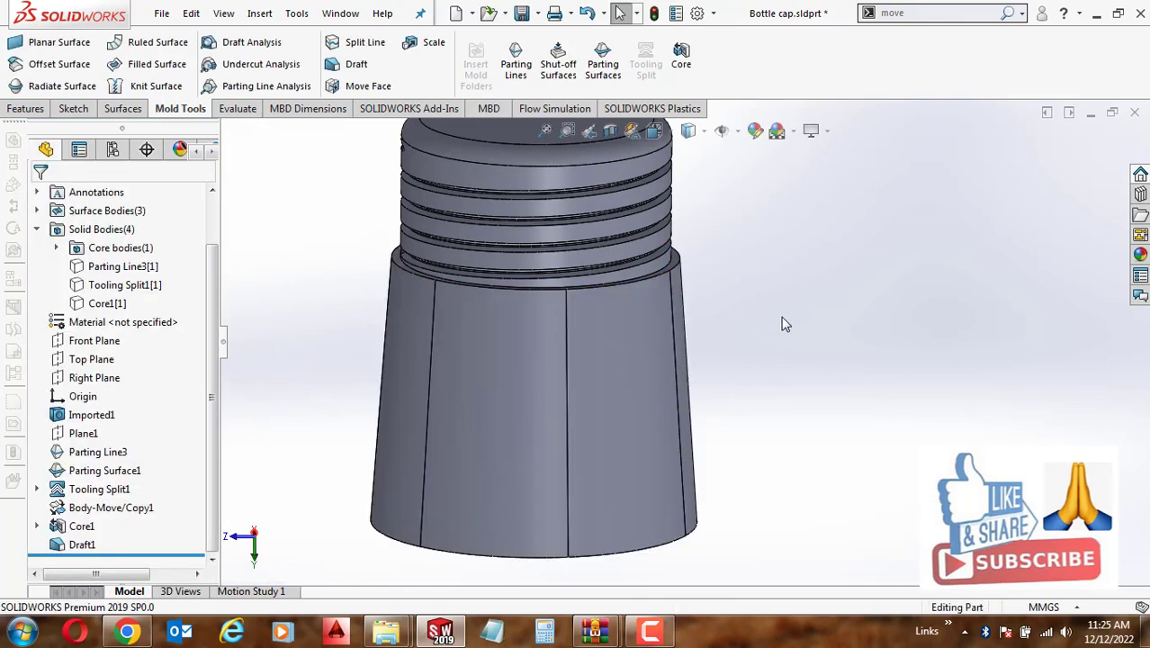
{"action": "scroll", "coordinate": [783, 342], "scroll_direction": "up", "scroll_amount": 4}
{"action": "middle_click_drag", "start_coordinate": [784, 356], "coordinate": [776, 289]}
{"action": "key", "text": "space"}
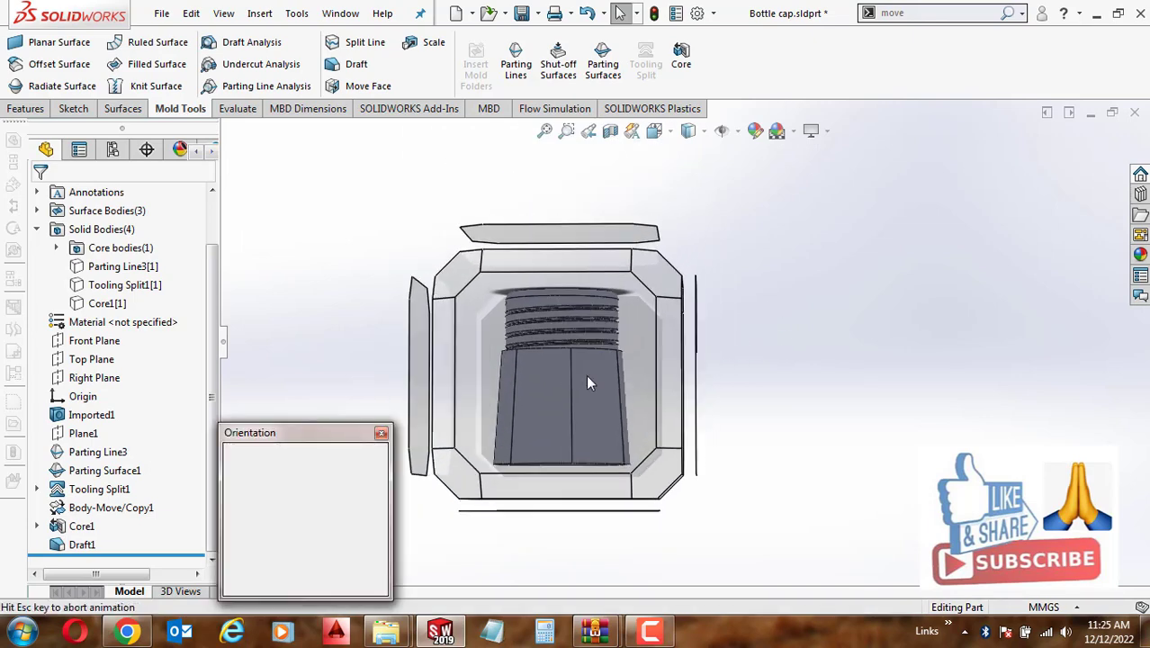
{"action": "left_click", "coordinate": [572, 374]}
{"action": "mouse_move", "coordinate": [668, 390]}
{"action": "middle_mouse_down"}
{"action": "mouse_move", "coordinate": [694, 334]}
{"action": "mouse_move", "coordinate": [686, 461]}
{"action": "middle_mouse_up"}
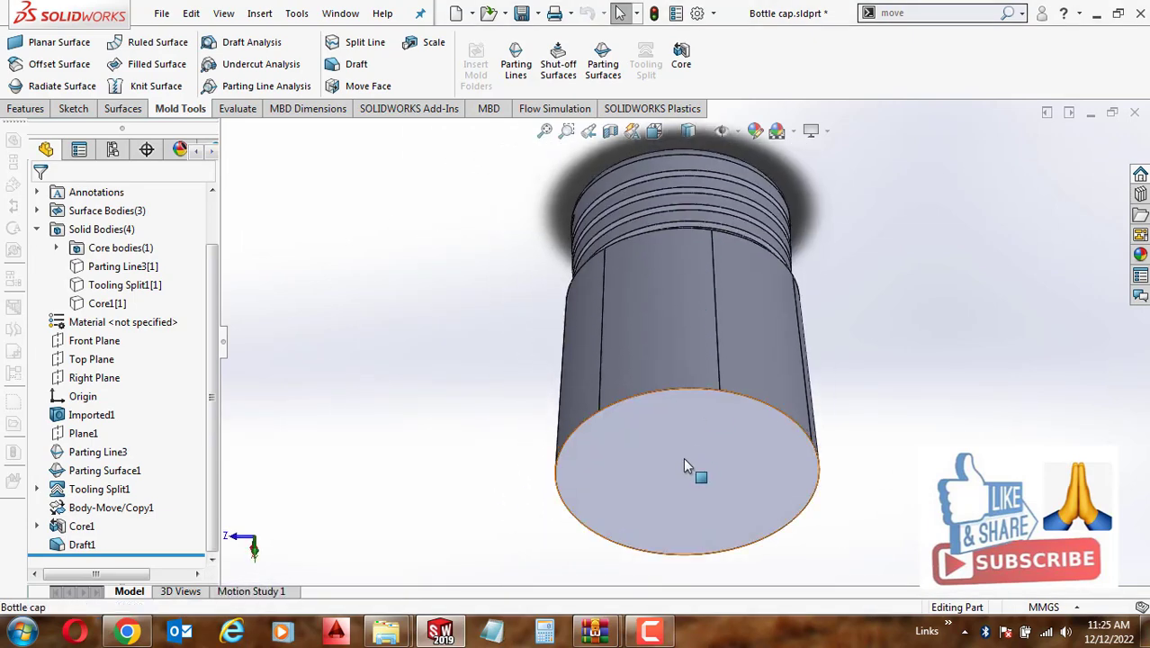
Extrude the core's bottom face outline as a 40 mm boss
{"action": "left_click", "coordinate": [686, 461]}
{"action": "left_click", "coordinate": [761, 417]}
{"action": "left_click", "coordinate": [285, 72]}
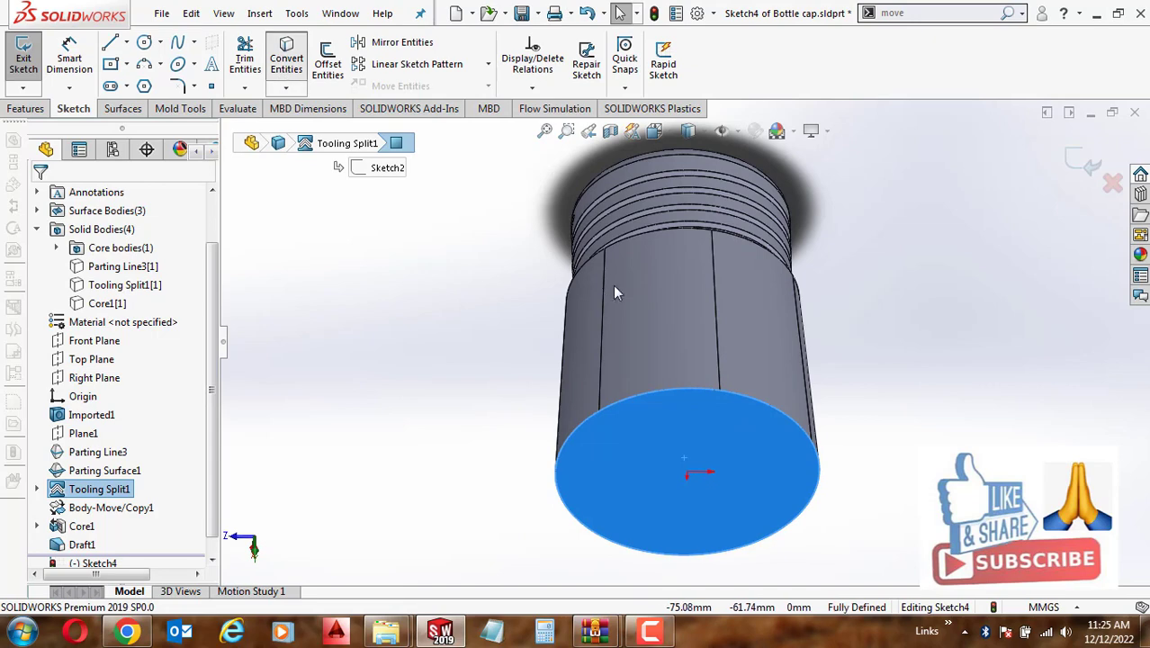
{"action": "left_click", "coordinate": [27, 109]}
{"action": "left_click", "coordinate": [31, 58]}
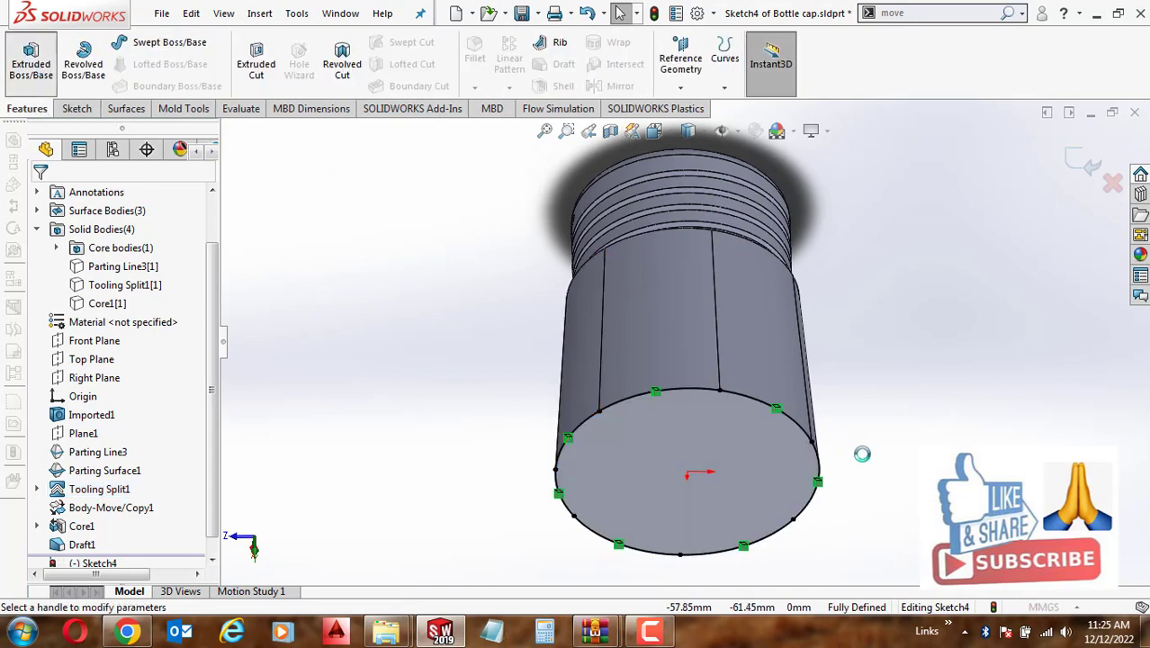
{"action": "left_click_drag", "start_coordinate": [689, 457], "coordinate": [689, 571]}
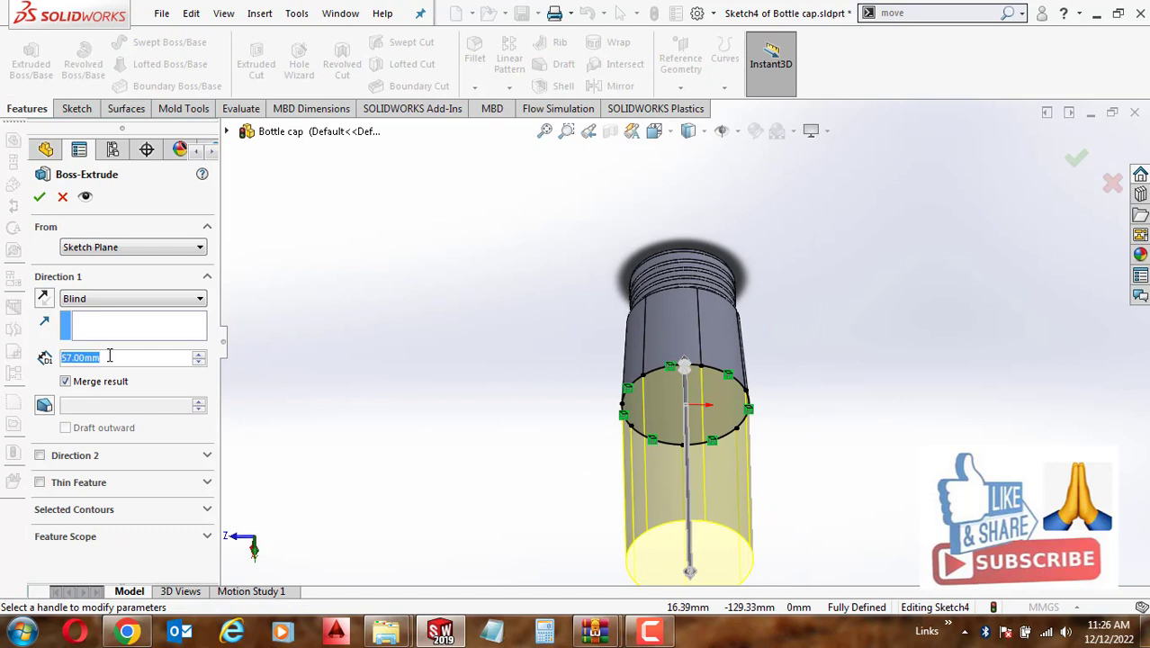
{"action": "type", "text": "40"}
{"action": "key", "text": "Return"}
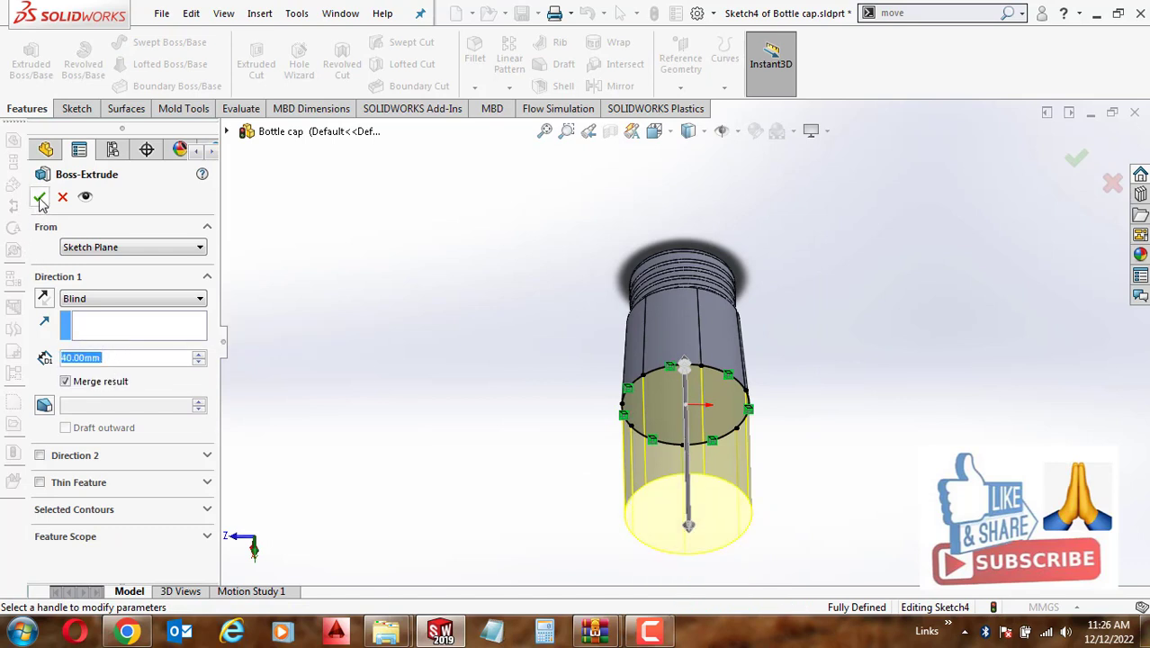
{"action": "left_click", "coordinate": [39, 198]}
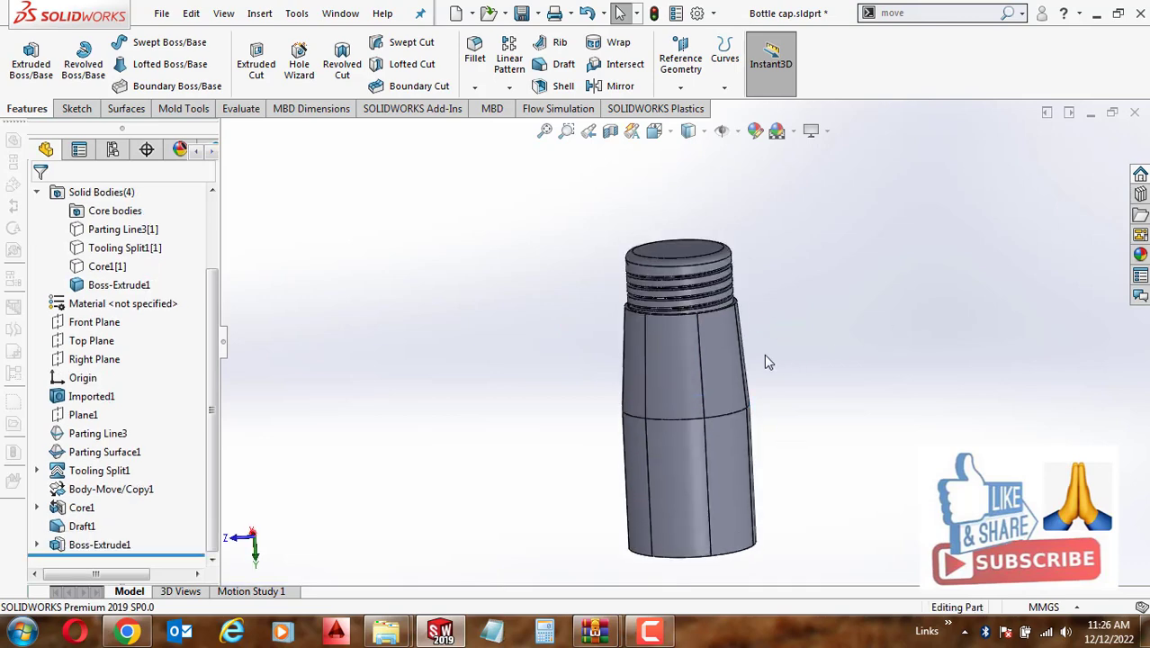
Zoom, orbit and reorient the model toward its circular end face
{"action": "scroll", "coordinate": [766, 360], "scroll_direction": "down", "scroll_amount": 3}
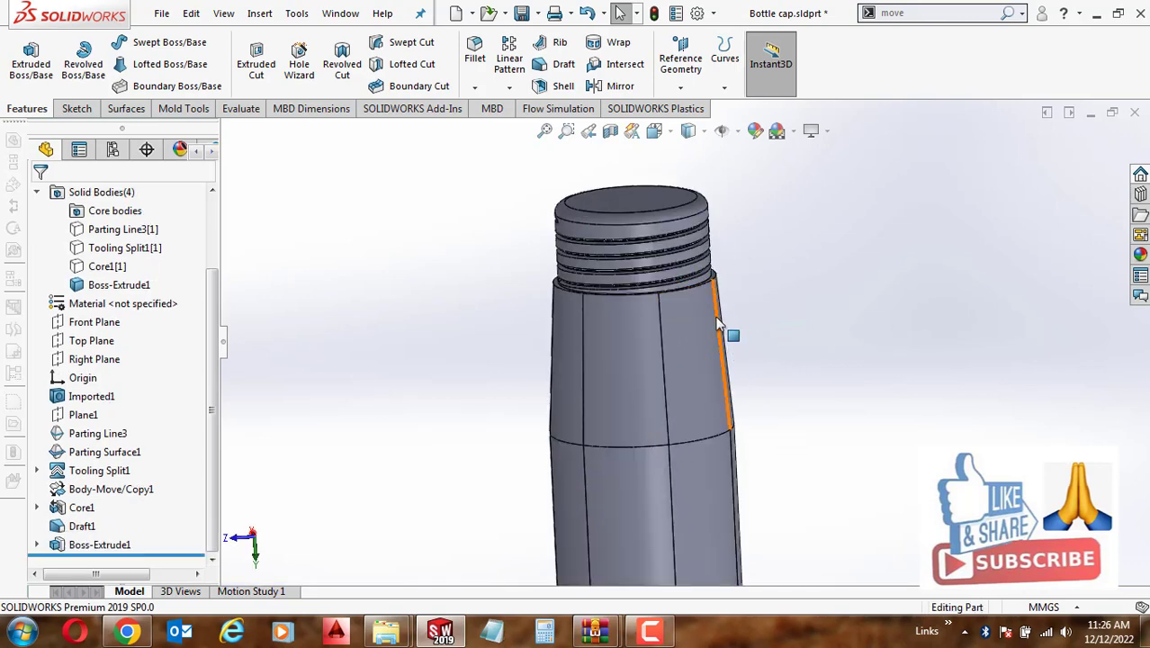
{"action": "scroll", "coordinate": [723, 324], "scroll_direction": "down", "scroll_amount": 2}
{"action": "scroll", "coordinate": [722, 329], "scroll_direction": "down", "scroll_amount": 2}
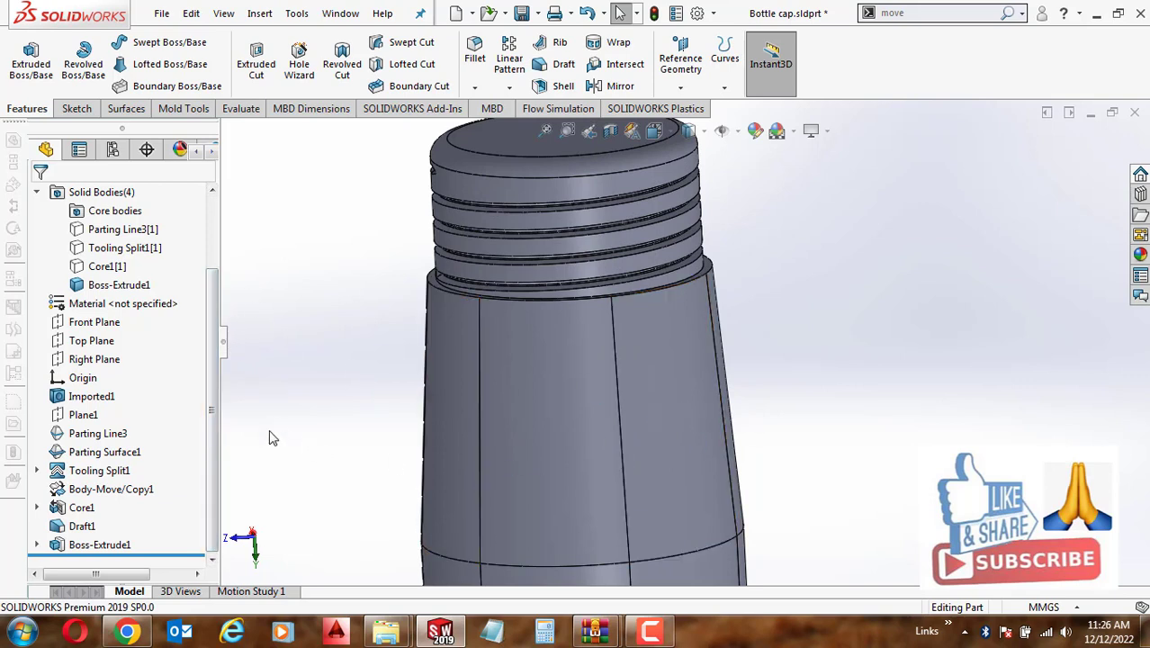
{"action": "scroll", "coordinate": [740, 378], "scroll_direction": "up", "scroll_amount": 3}
{"action": "middle_click_drag", "start_coordinate": [809, 350], "coordinate": [748, 378]}
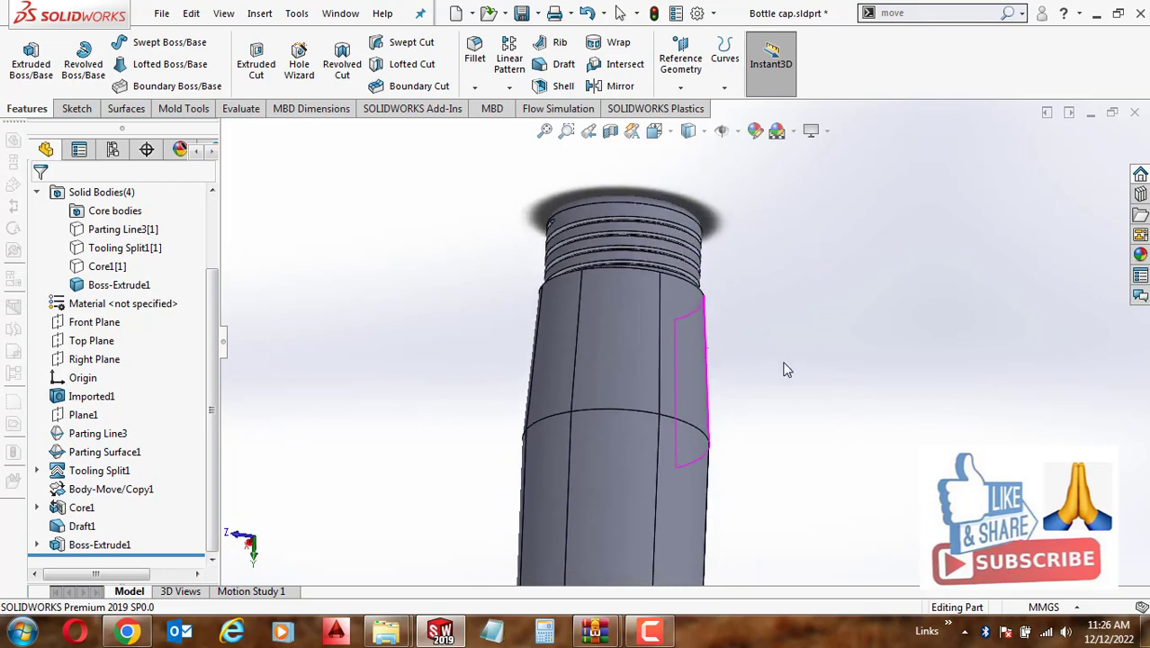
{"action": "key", "text": "space"}
{"action": "left_click", "coordinate": [546, 431]}
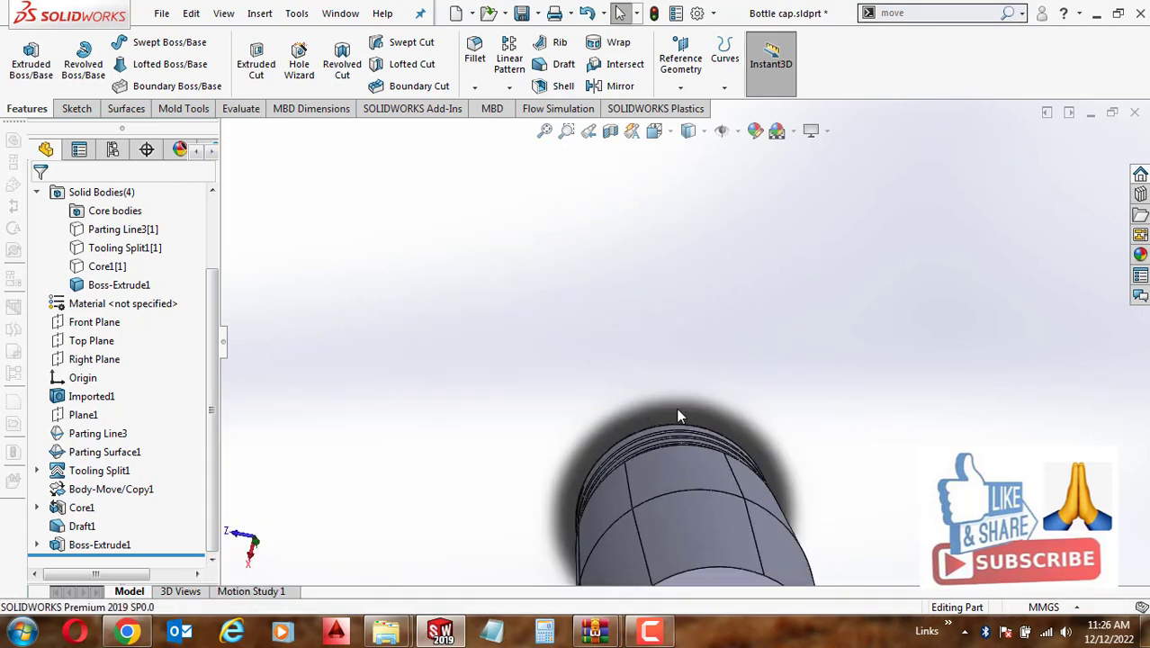
{"action": "mouse_move", "coordinate": [773, 350]}
{"action": "middle_mouse_down"}
{"action": "mouse_move", "coordinate": [729, 227]}
{"action": "mouse_move", "coordinate": [711, 393]}
{"action": "mouse_move", "coordinate": [847, 420]}
{"action": "mouse_move", "coordinate": [895, 312]}
{"action": "middle_mouse_up"}
{"action": "key", "text": "space"}
On the circular end face, sketch a 3-sided construction polygon from the origin to the circle's top
{"action": "left_click", "coordinate": [568, 382]}
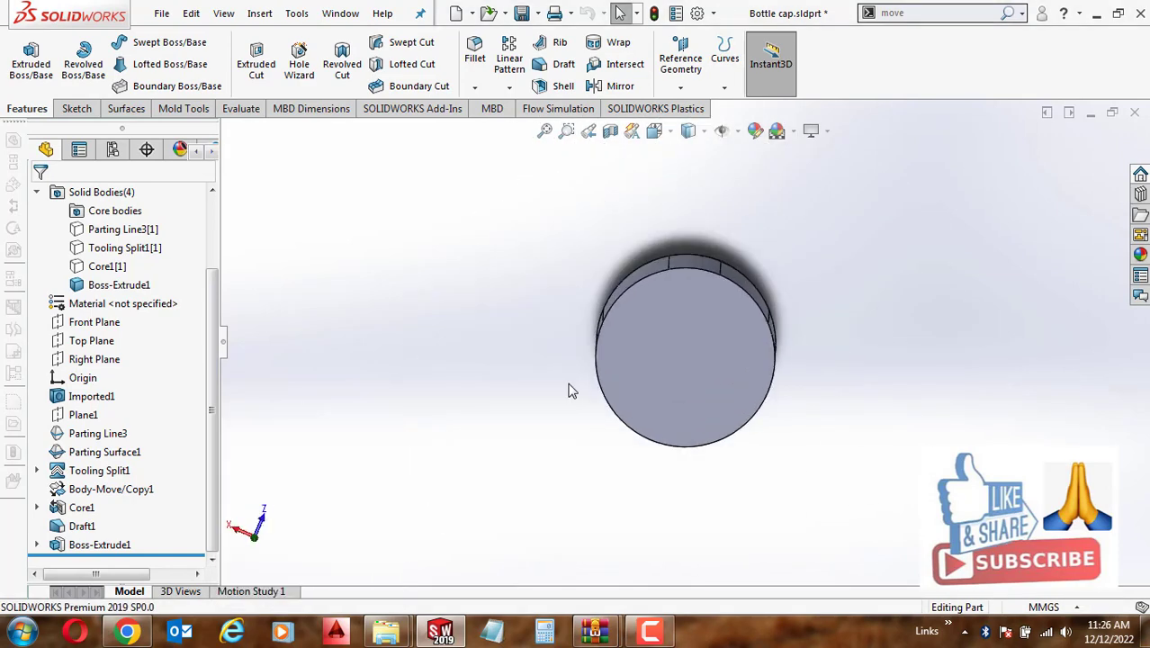
{"action": "left_click", "coordinate": [637, 316]}
{"action": "left_click", "coordinate": [701, 264]}
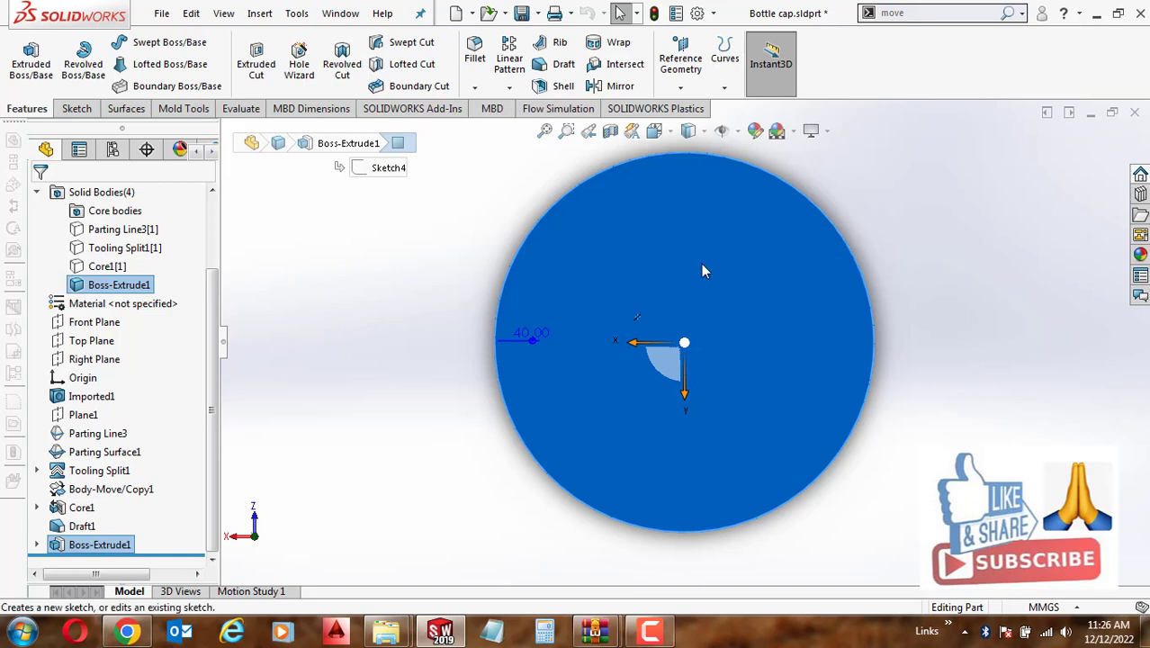
{"action": "left_click", "coordinate": [144, 86]}
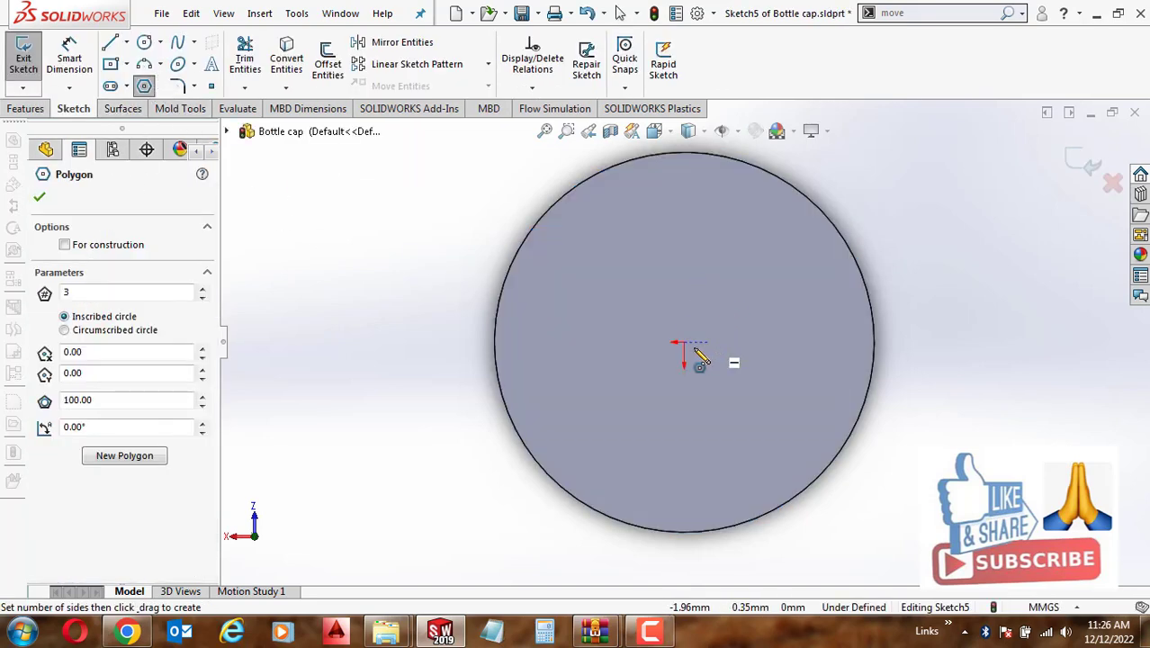
{"action": "left_click_drag", "start_coordinate": [684, 345], "coordinate": [684, 154]}
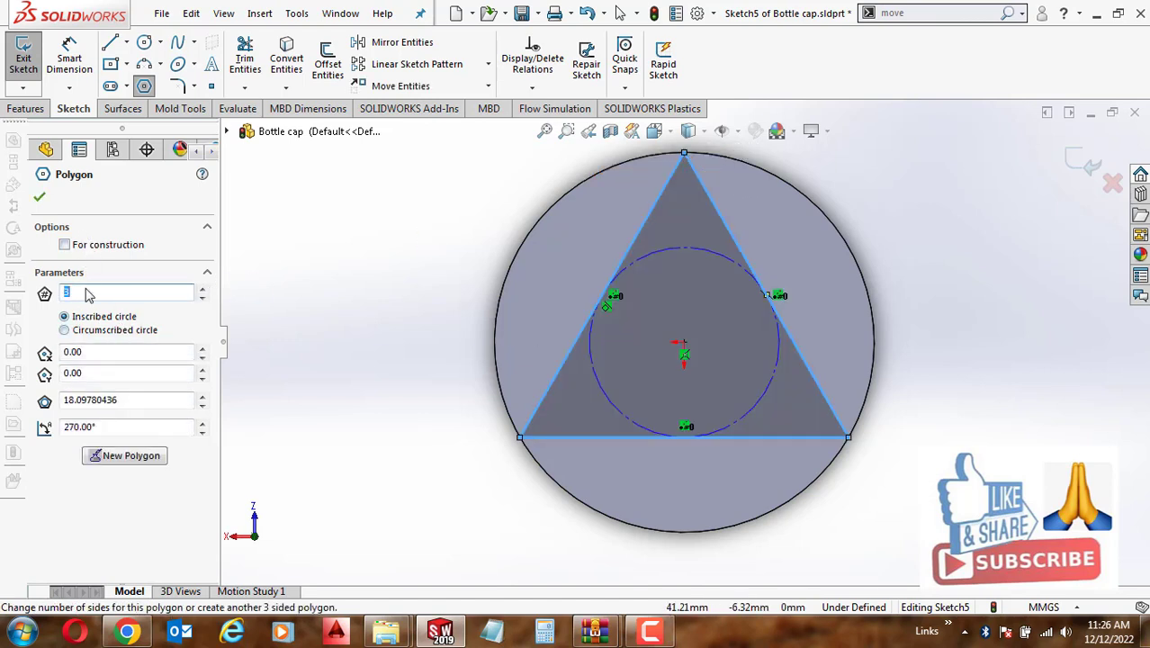
{"action": "left_click", "coordinate": [65, 245]}
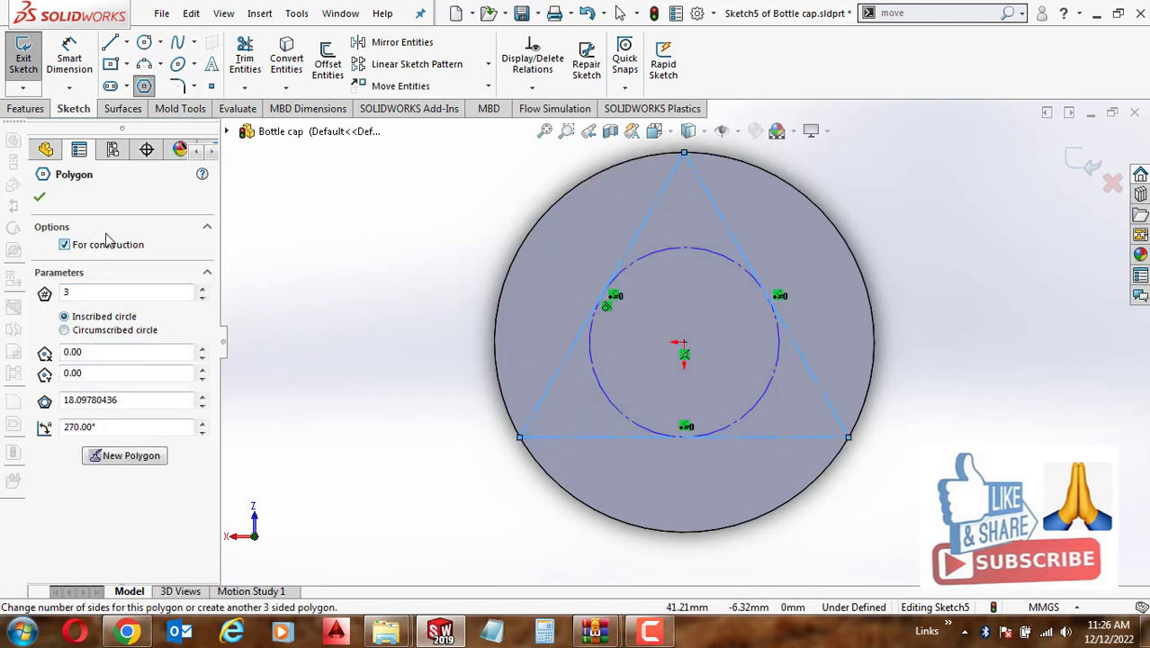
{"action": "left_click", "coordinate": [41, 200]}
{"action": "scroll", "coordinate": [685, 342], "scroll_direction": "up", "scroll_amount": 3}
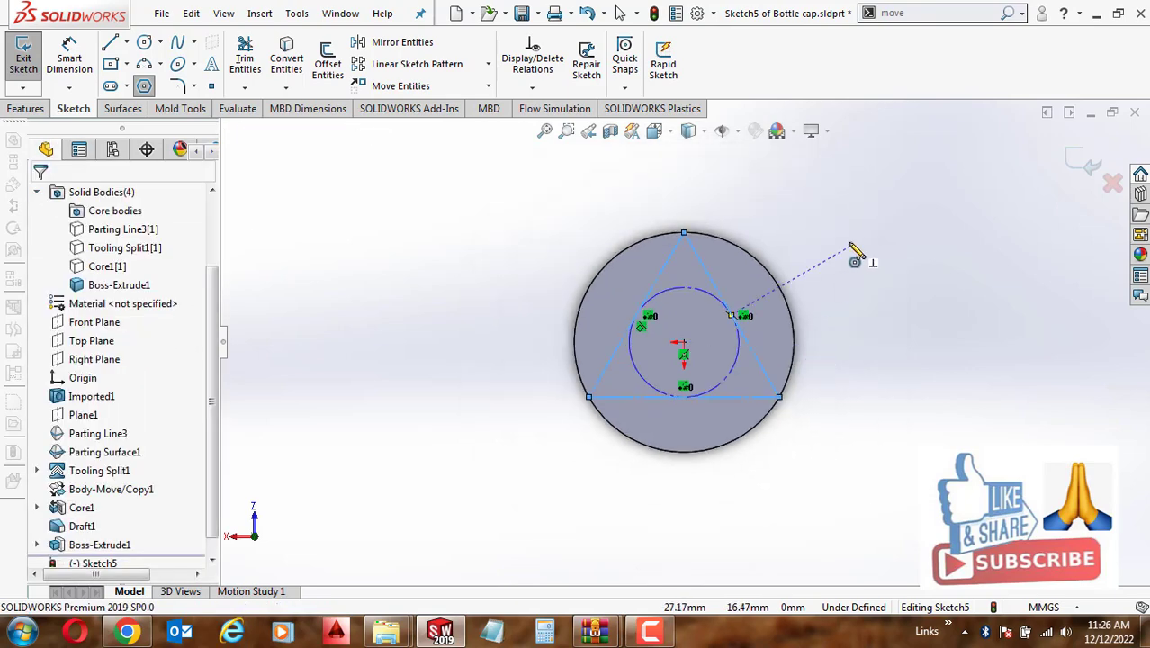
{"action": "key", "text": "Escape"}
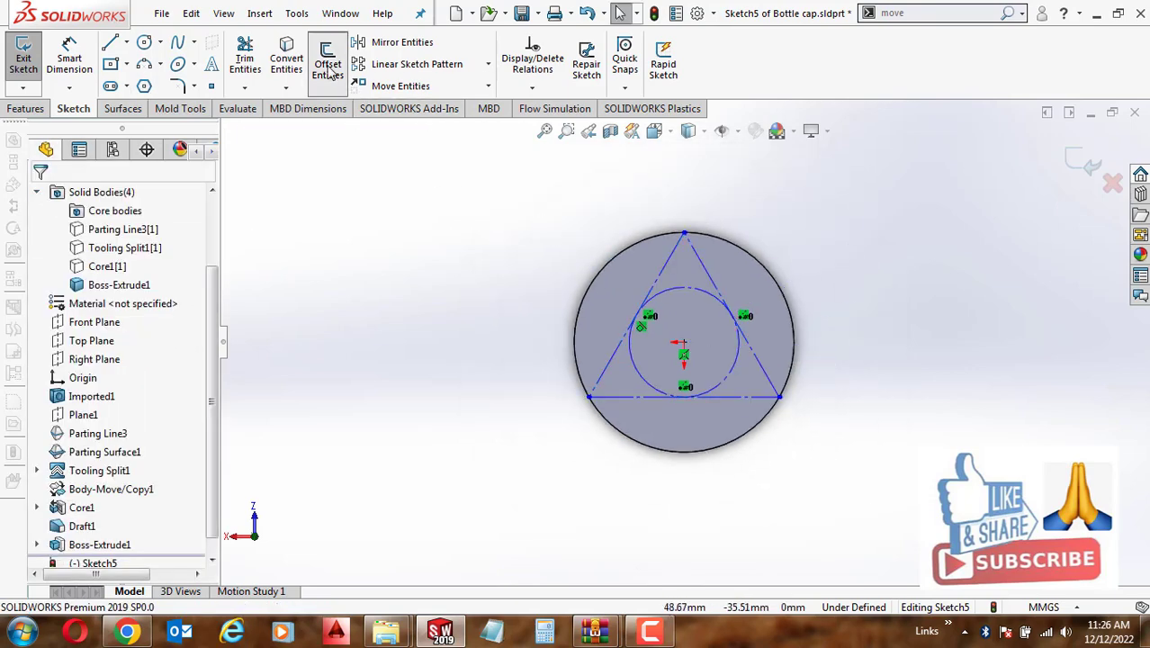
Attempt a 2 mm offset of the triangle, with hidden lines shown
{"action": "left_click", "coordinate": [328, 63]}
{"action": "type", "text": "3"}
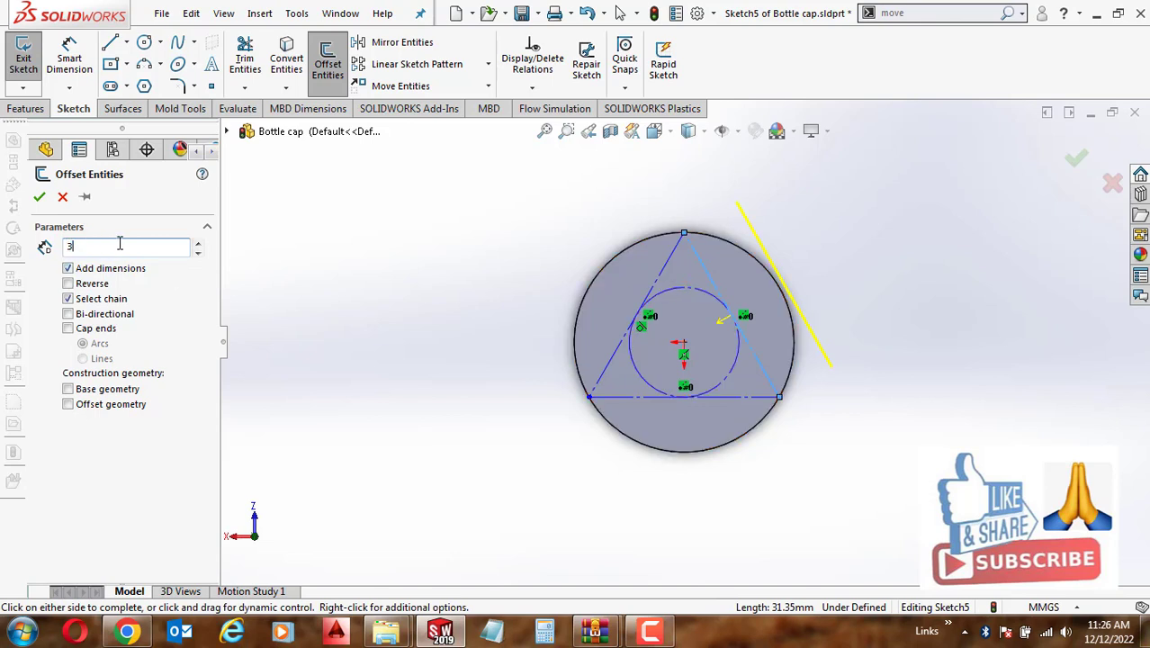
{"action": "left_click", "coordinate": [688, 130]}
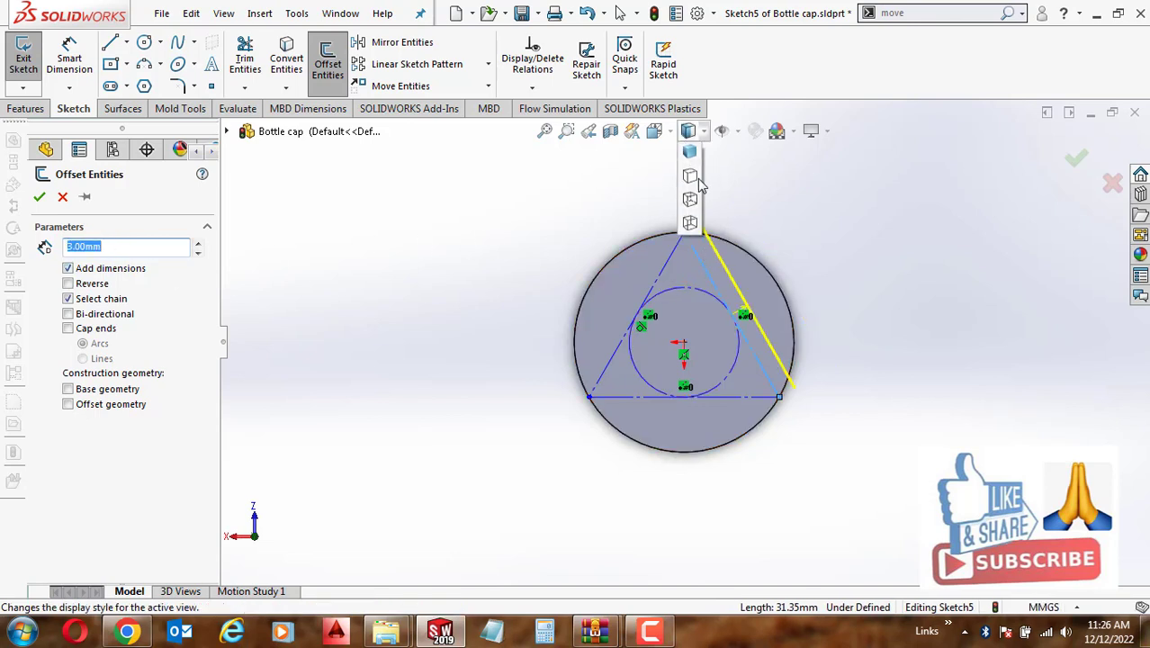
{"action": "left_click", "coordinate": [689, 226]}
{"action": "scroll", "coordinate": [729, 266], "scroll_direction": "down", "scroll_amount": 2}
{"action": "scroll", "coordinate": [761, 324], "scroll_direction": "down", "scroll_amount": 2}
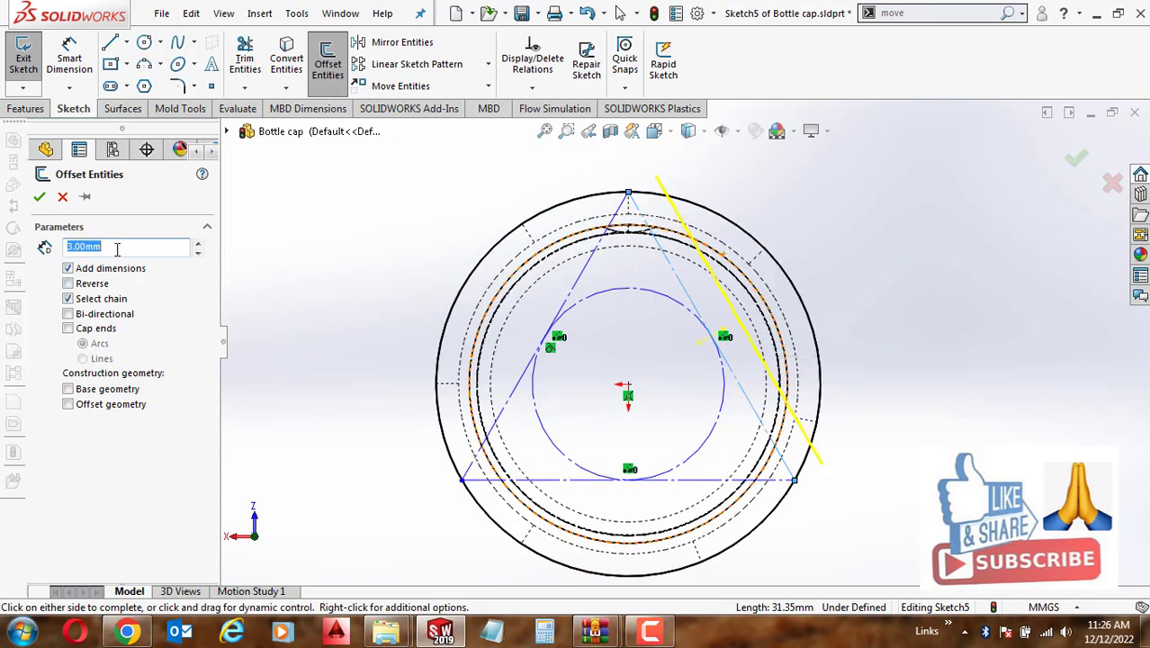
{"action": "type", "text": "2"}
{"action": "key", "text": "Return"}
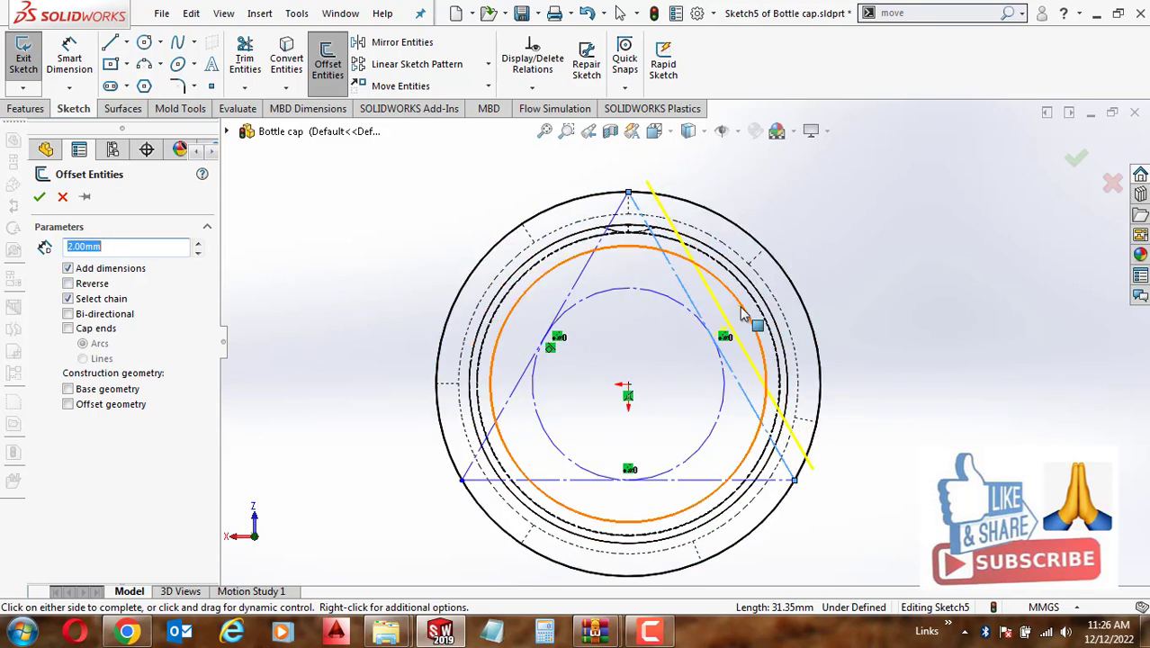
View the sketch from the bottom and dismiss the offset failure message
{"action": "middle_click_drag", "start_coordinate": [754, 334], "coordinate": [846, 328]}
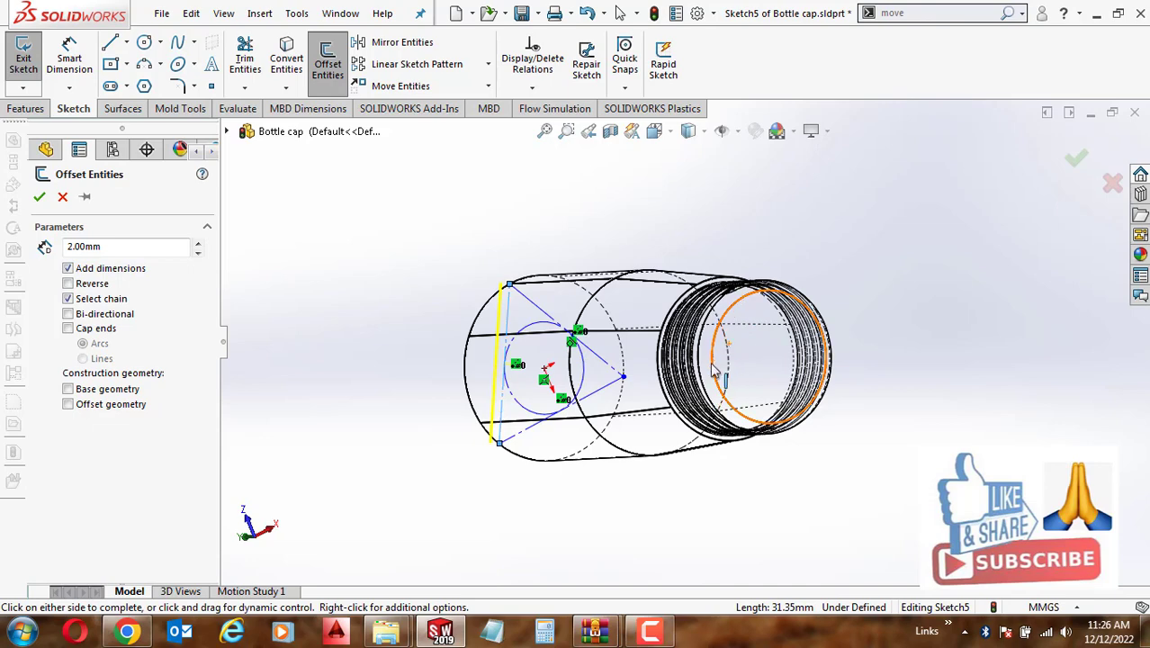
{"action": "key", "text": "ctrl+8"}
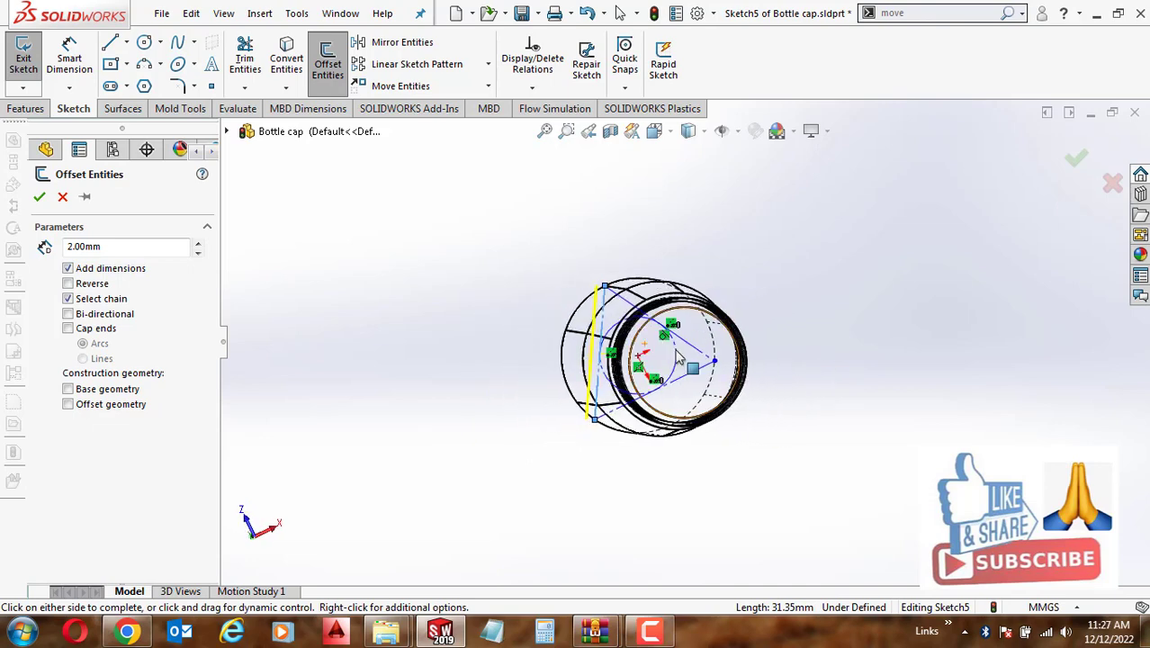
{"action": "key", "text": "space"}
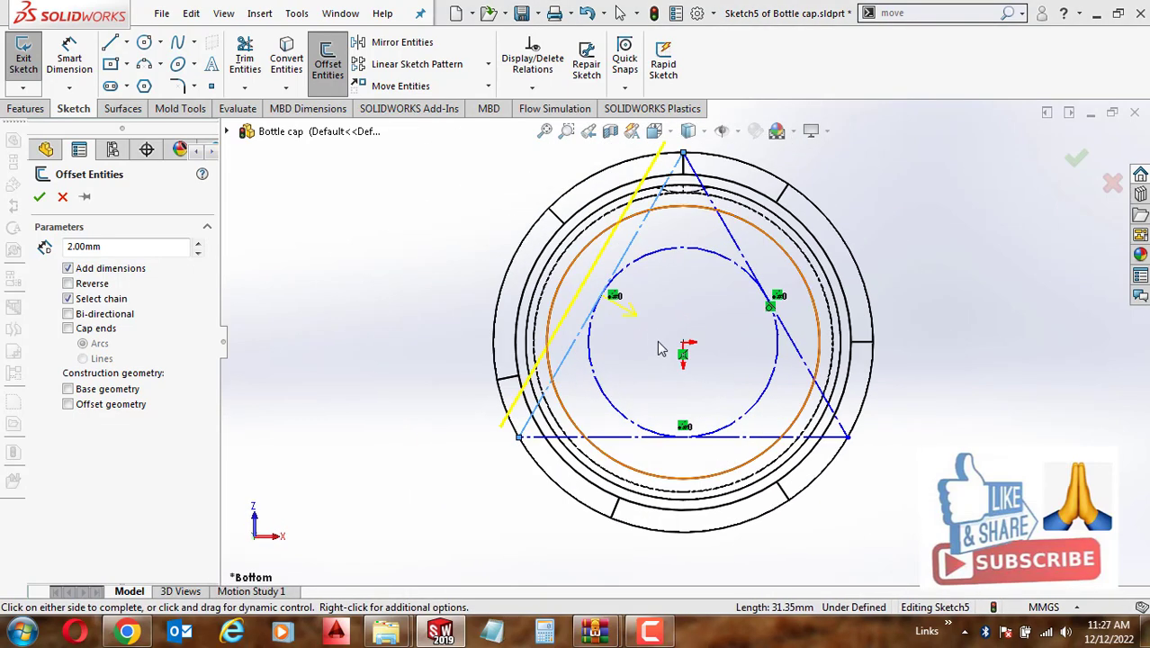
{"action": "left_click", "coordinate": [662, 347]}
{"action": "left_click", "coordinate": [658, 318]}
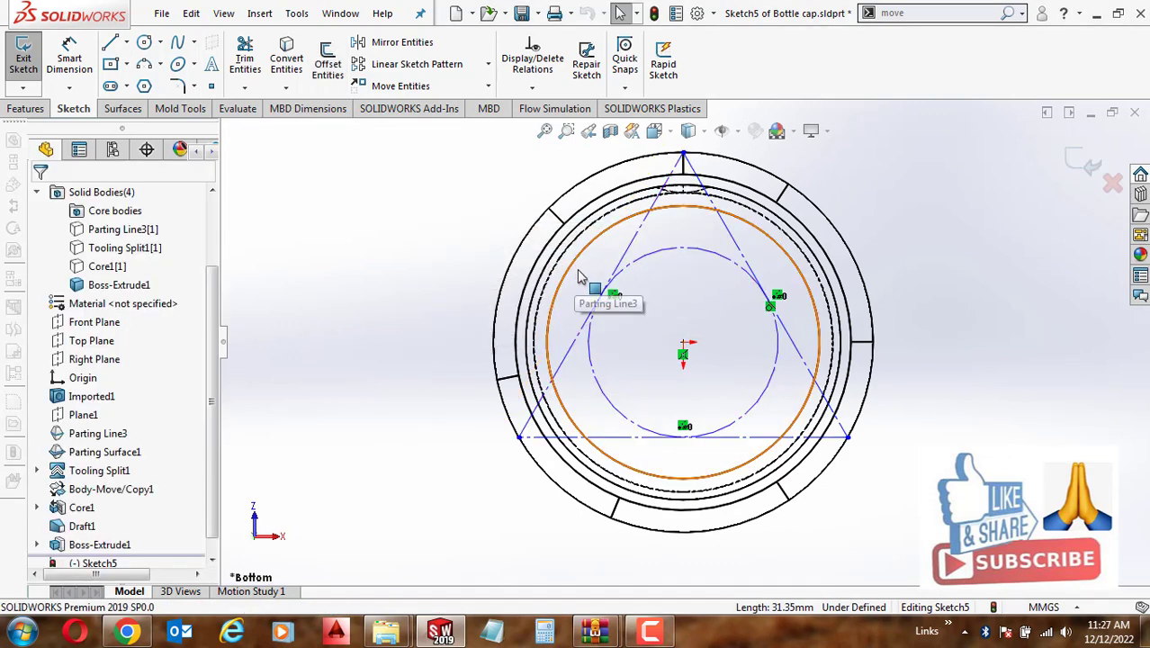
Exit Sketch5, orbit the part, and look straight at the sketch face
{"action": "key", "text": "f"}
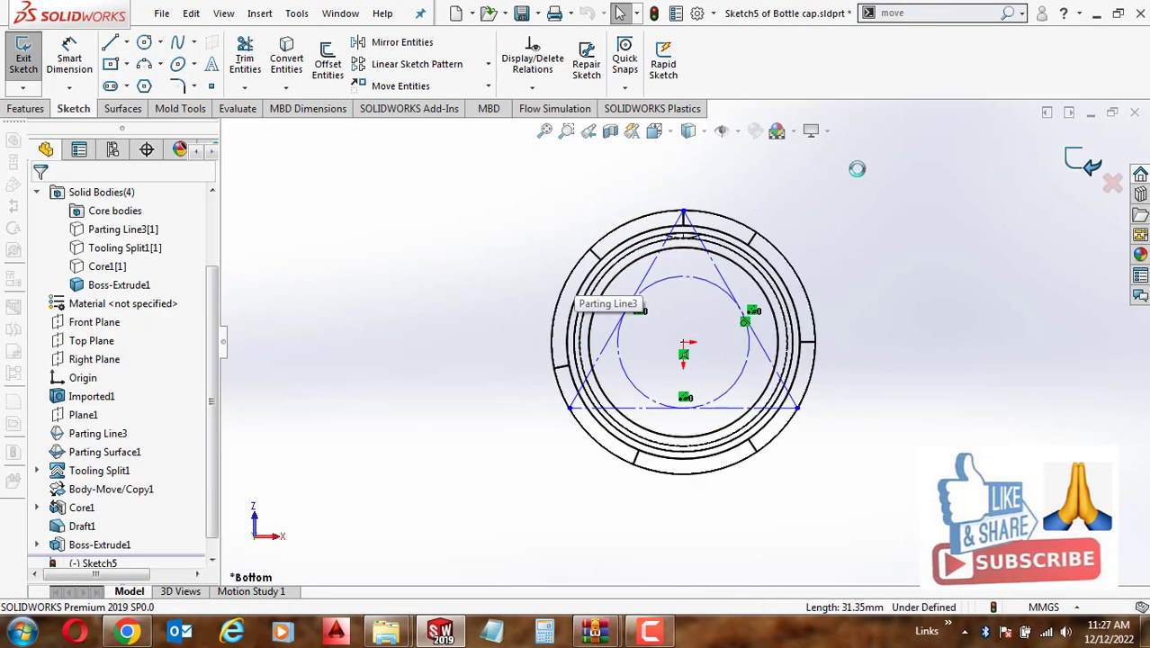
{"action": "left_click", "coordinate": [23, 56]}
{"action": "left_click", "coordinate": [687, 131]}
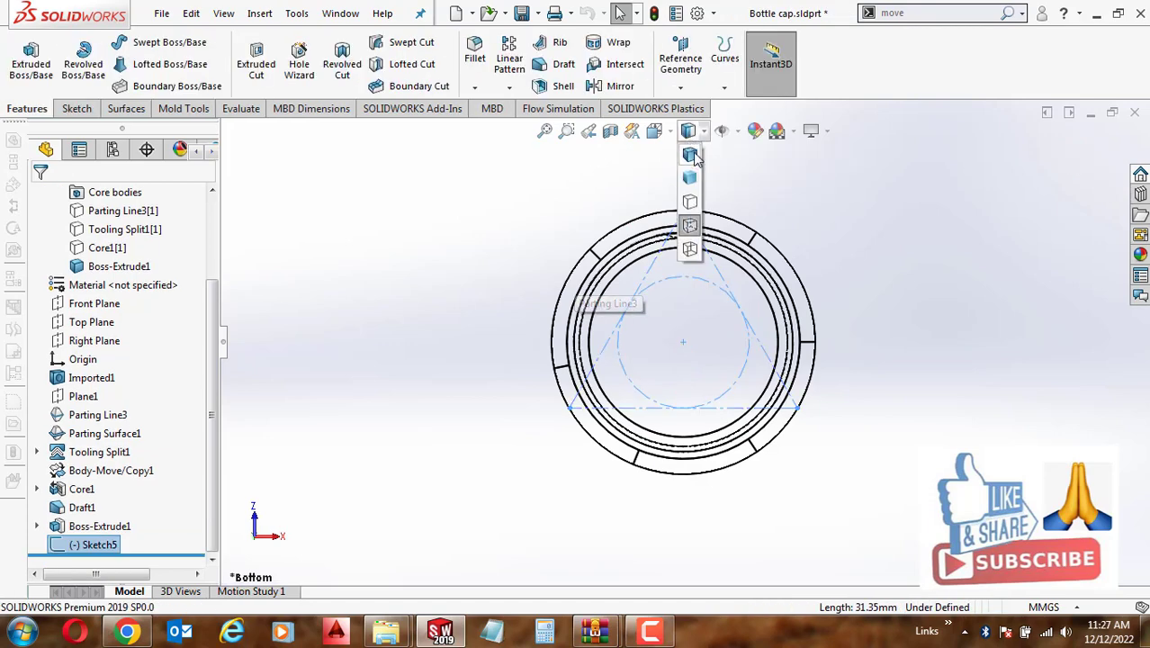
{"action": "mouse_move", "coordinate": [684, 342]}
{"action": "middle_mouse_down"}
{"action": "mouse_move", "coordinate": [825, 299]}
{"action": "mouse_move", "coordinate": [872, 300]}
{"action": "middle_mouse_up"}
{"action": "key", "text": "space"}
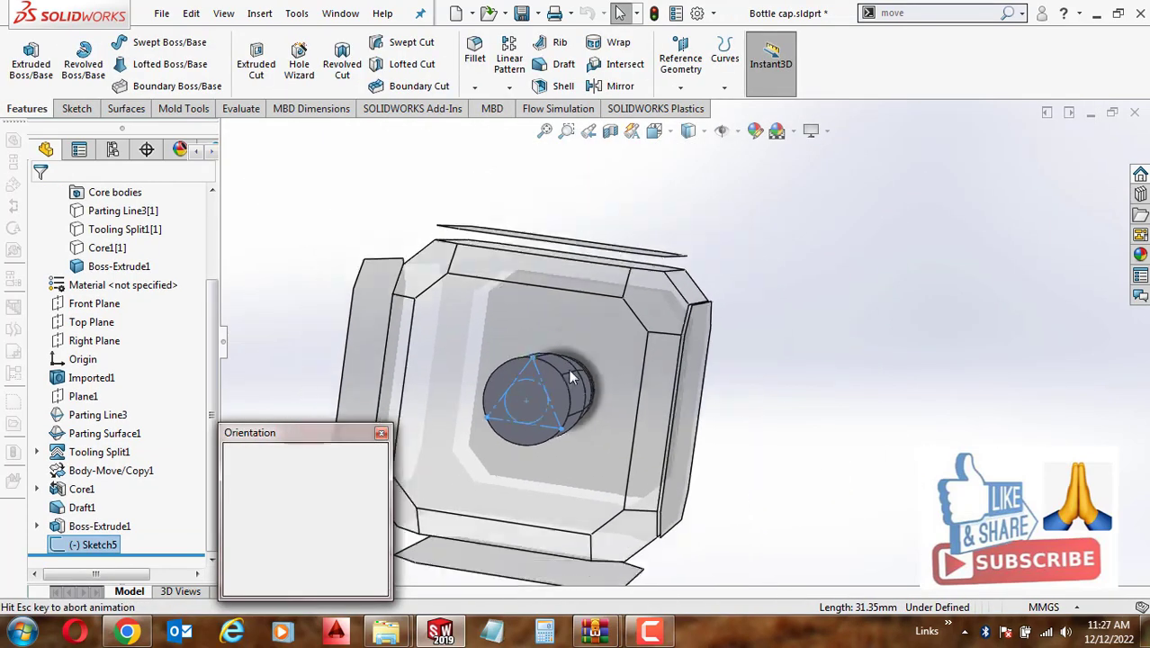
{"action": "left_click", "coordinate": [304, 511]}
Reopen Sketch5 and offset the triangle's three sides 2 mm outward
{"action": "right_click", "coordinate": [94, 545]}
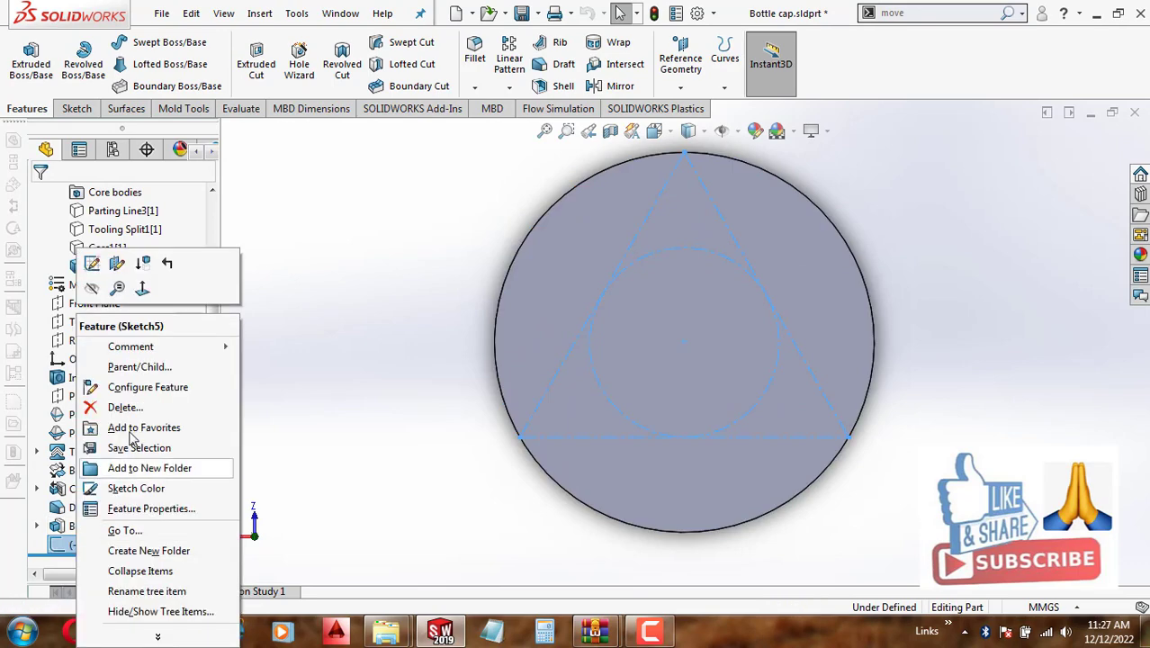
{"action": "left_click", "coordinate": [90, 262]}
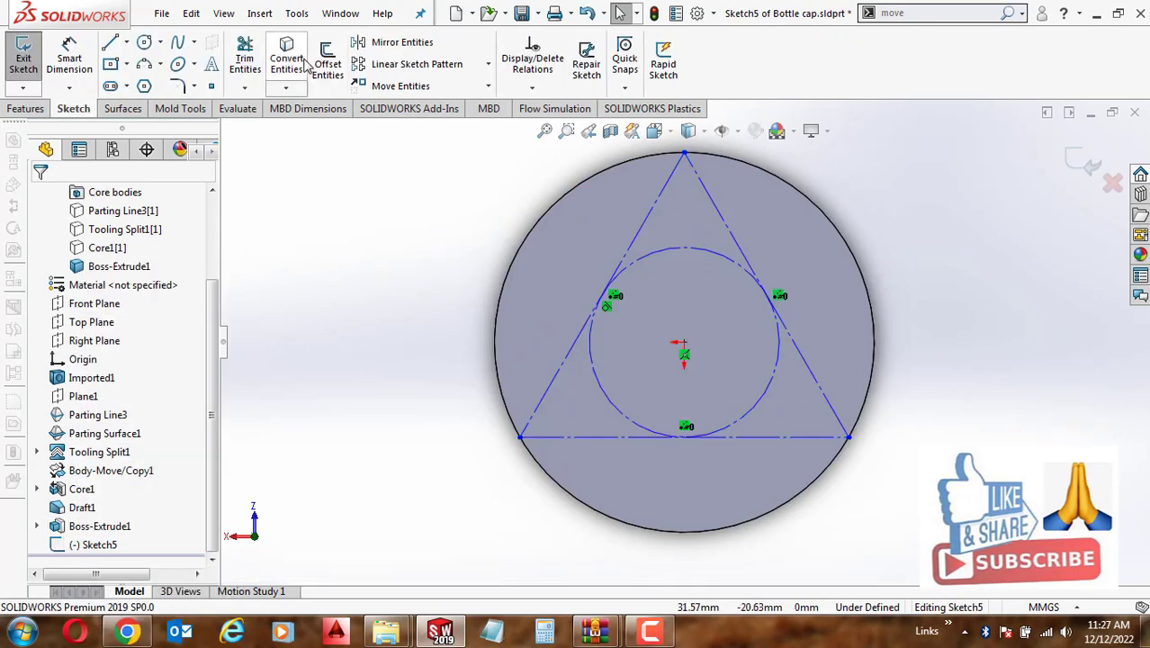
{"action": "left_click", "coordinate": [328, 63]}
{"action": "left_click", "coordinate": [723, 230]}
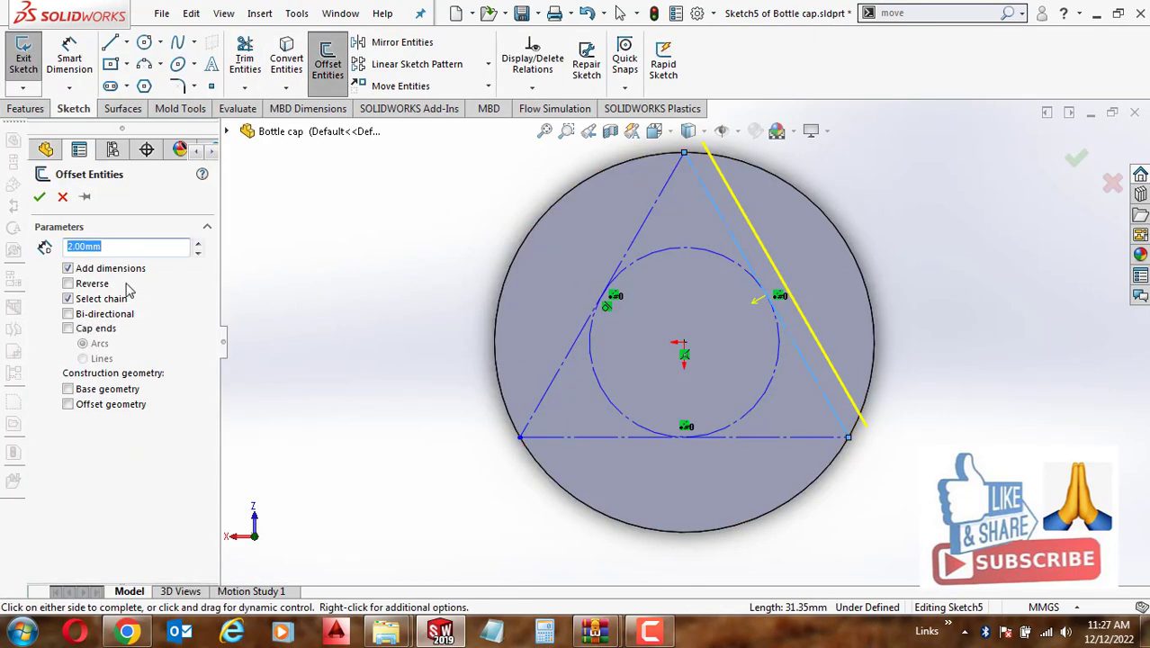
{"action": "left_click", "coordinate": [644, 228]}
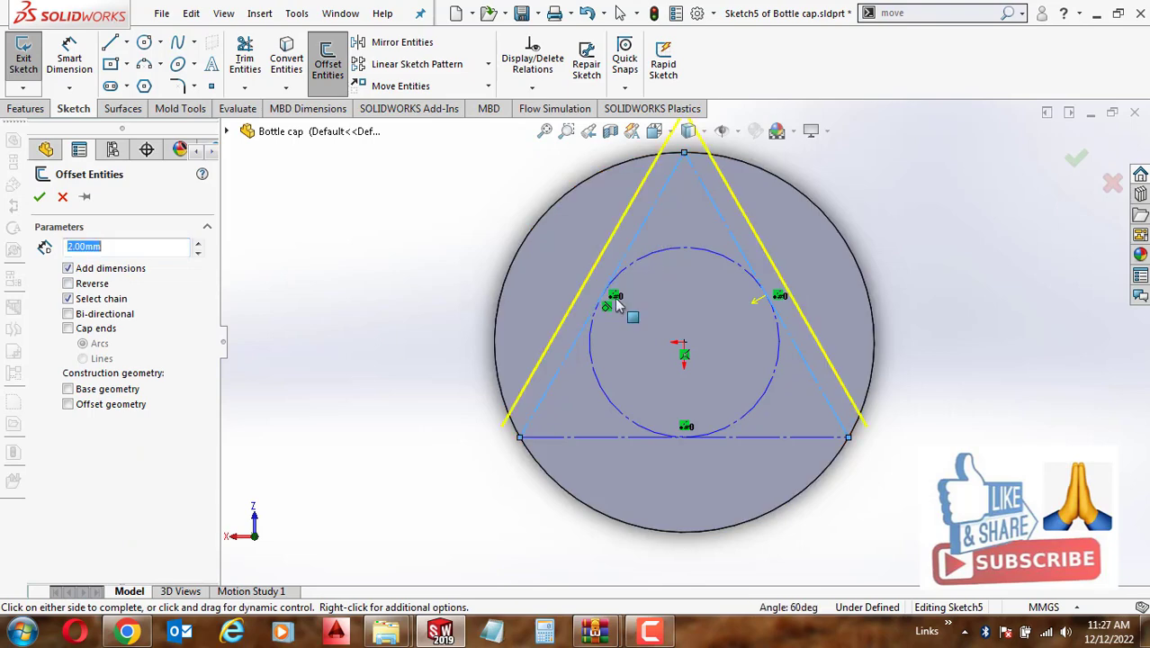
{"action": "left_click", "coordinate": [586, 437]}
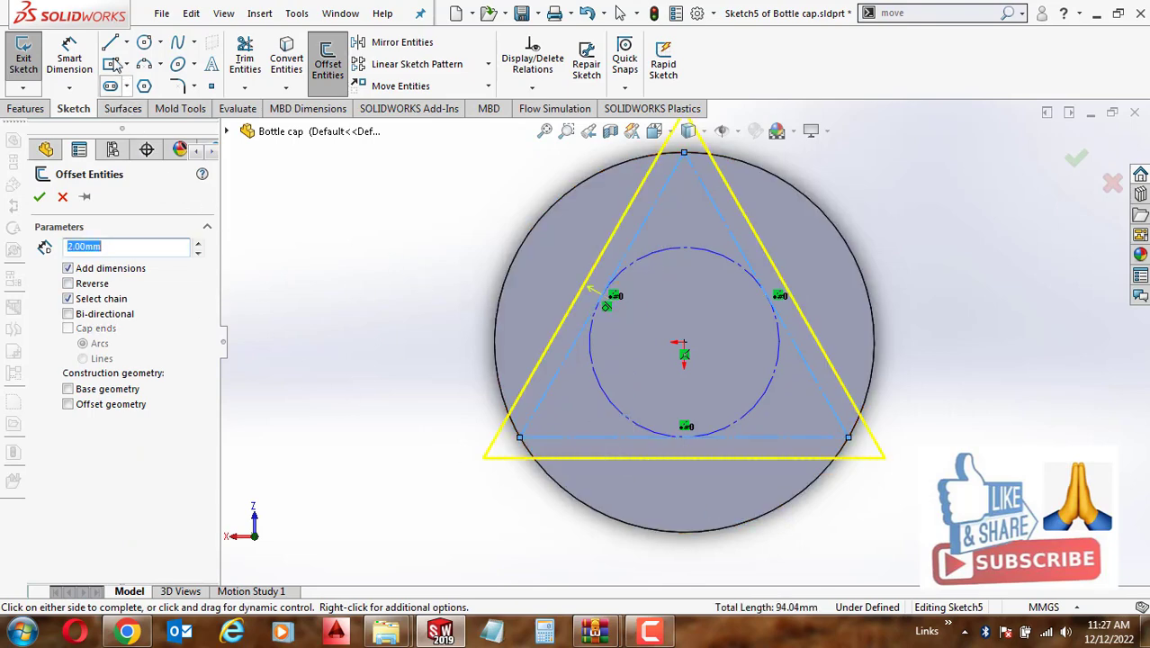
{"action": "left_click", "coordinate": [40, 198]}
Draw a circle centred on the origin reaching the part's outer edge
{"action": "left_click", "coordinate": [144, 42]}
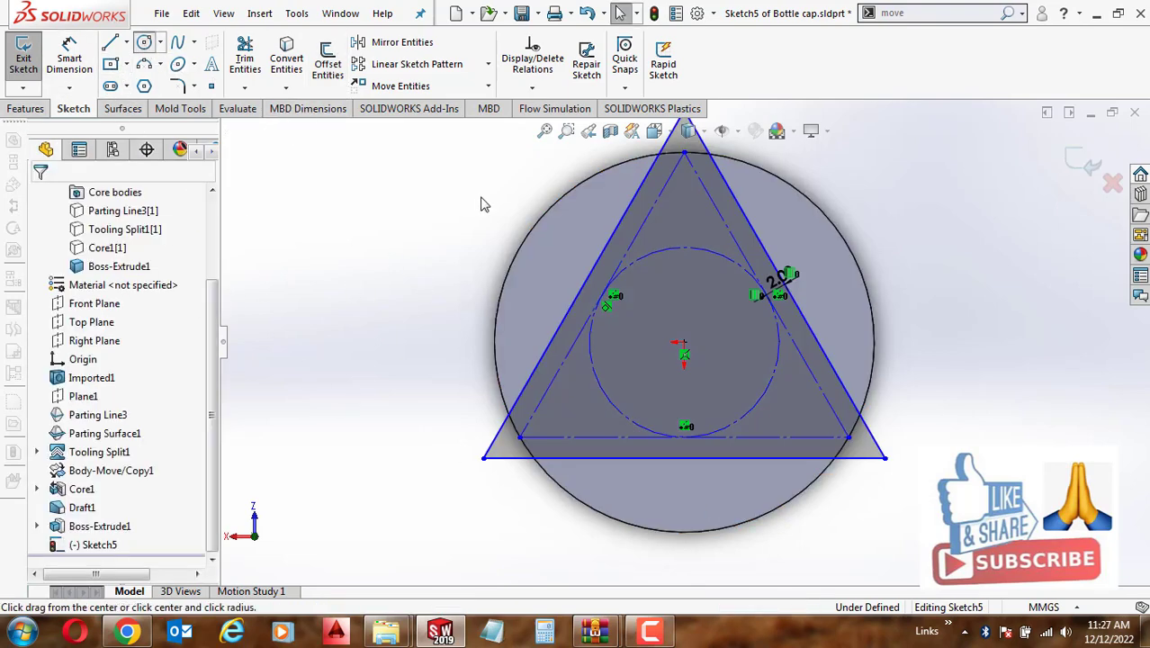
{"action": "left_click", "coordinate": [685, 344]}
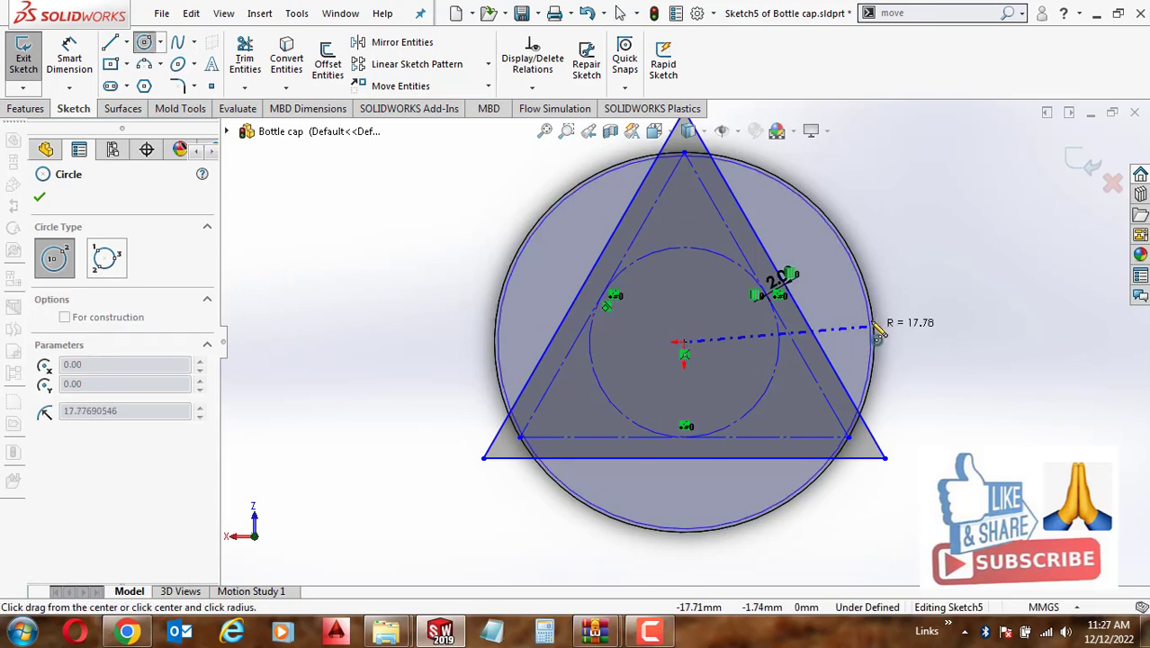
{"action": "left_click", "coordinate": [868, 288]}
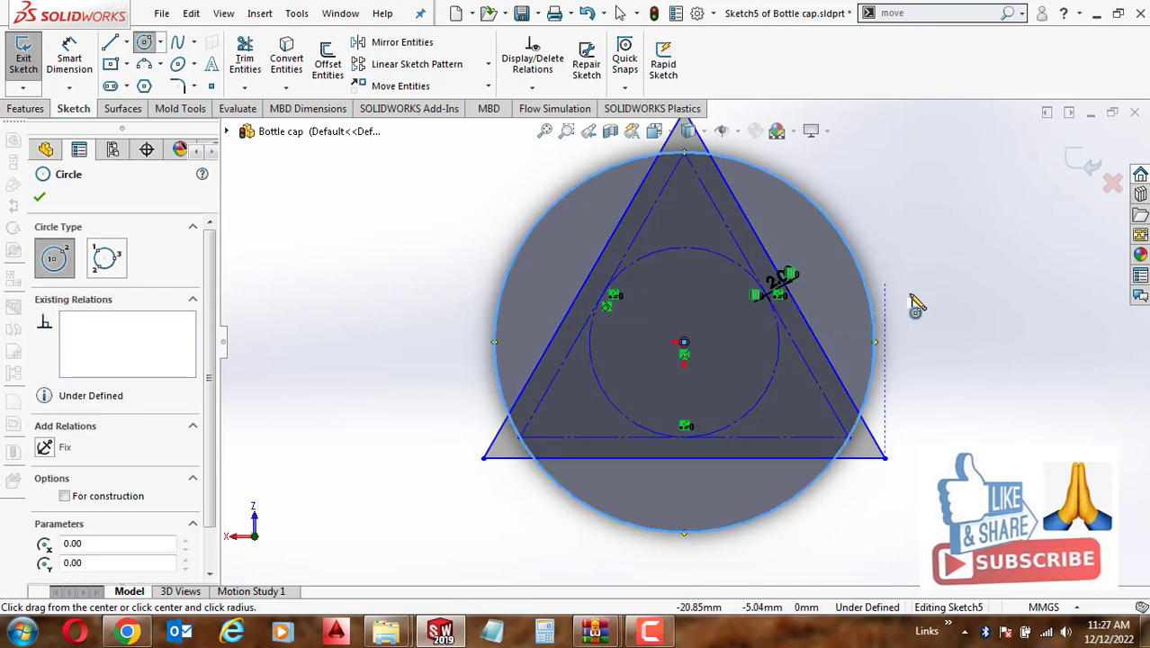
{"action": "key", "text": "Escape"}
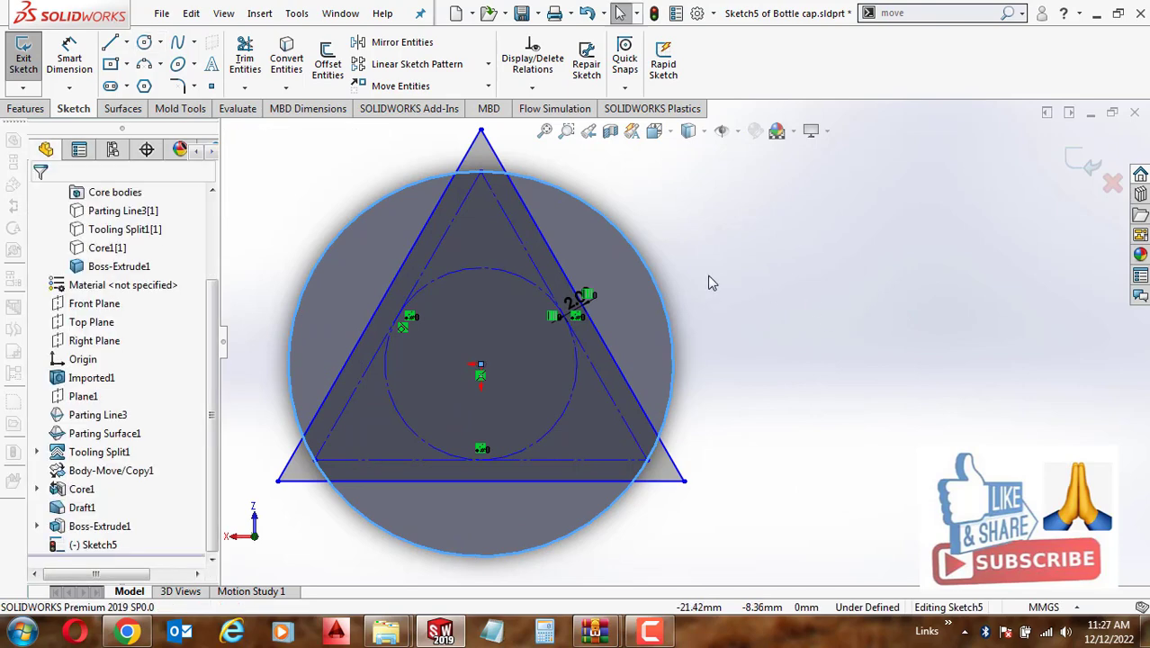
Power-trim the triangle tip outside the circle and the construction lines near the apex
{"action": "left_click", "coordinate": [244, 59]}
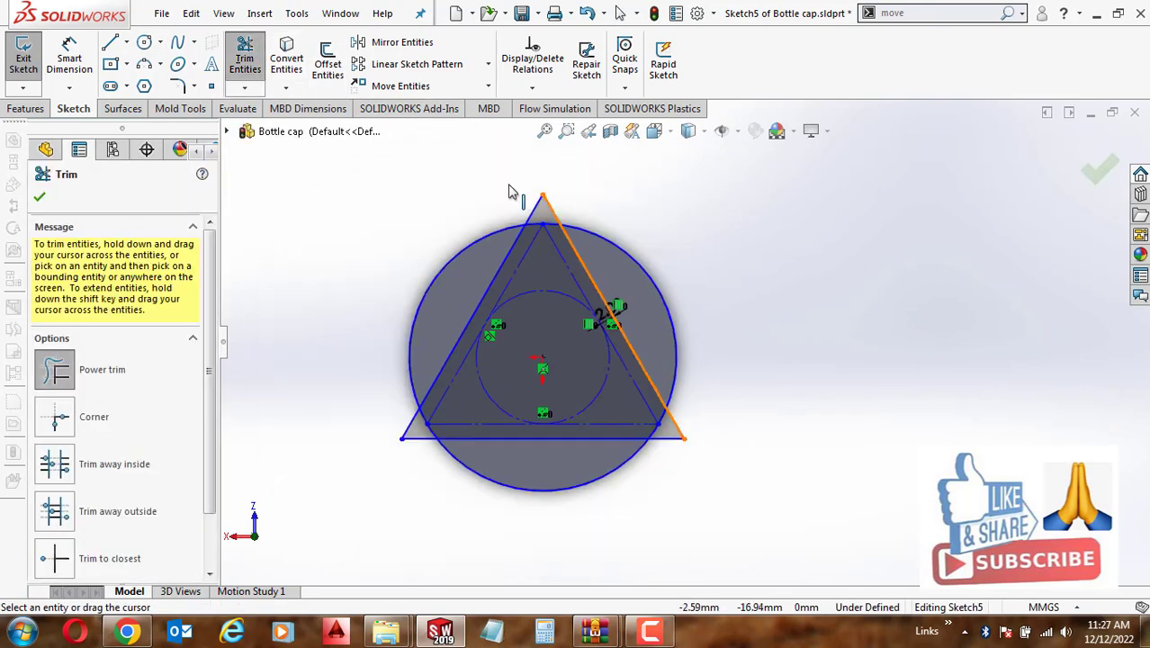
{"action": "left_click_drag", "start_coordinate": [683, 262], "coordinate": [552, 243]}
{"action": "scroll", "coordinate": [552, 243], "scroll_direction": "up", "scroll_amount": 2}
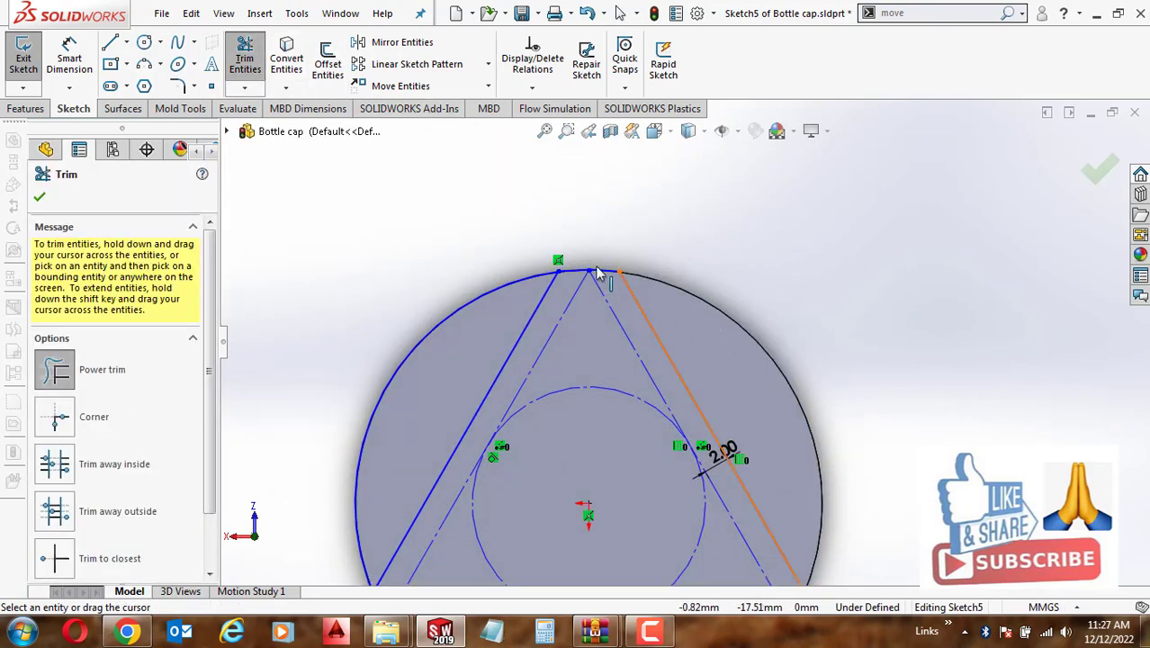
{"action": "left_click_drag", "start_coordinate": [594, 319], "coordinate": [602, 281]}
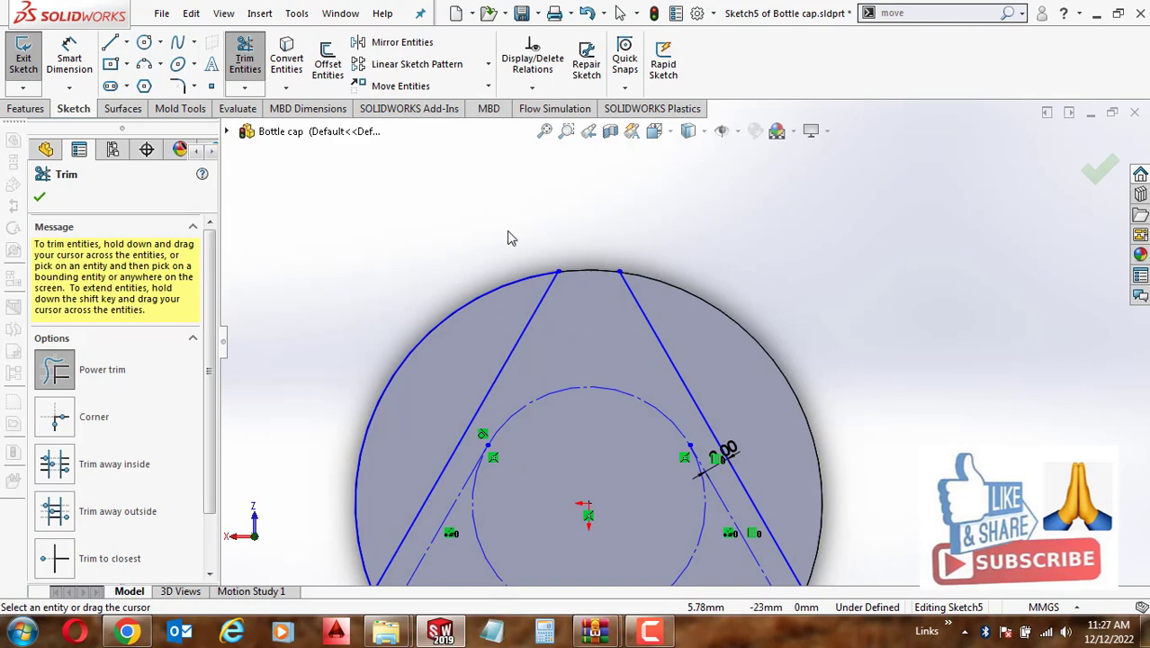
{"action": "scroll", "coordinate": [783, 478], "scroll_direction": "down", "scroll_amount": 3}
{"action": "scroll", "coordinate": [681, 463], "scroll_direction": "up", "scroll_amount": 1}
{"action": "scroll", "coordinate": [681, 415], "scroll_direction": "down", "scroll_amount": 1}
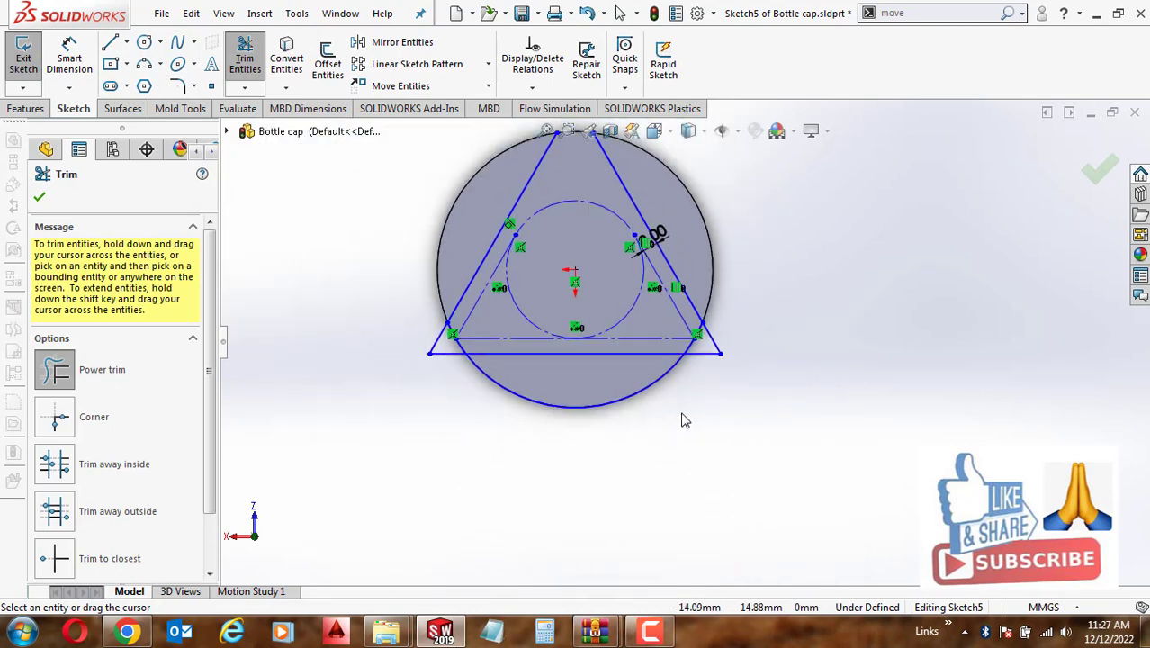
{"action": "scroll", "coordinate": [624, 391], "scroll_direction": "up", "scroll_amount": 4}
Trim away the bottom arc, leftover lines and inner arc, undoing one over-trim
{"action": "left_click_drag", "start_coordinate": [554, 360], "coordinate": [744, 419]}
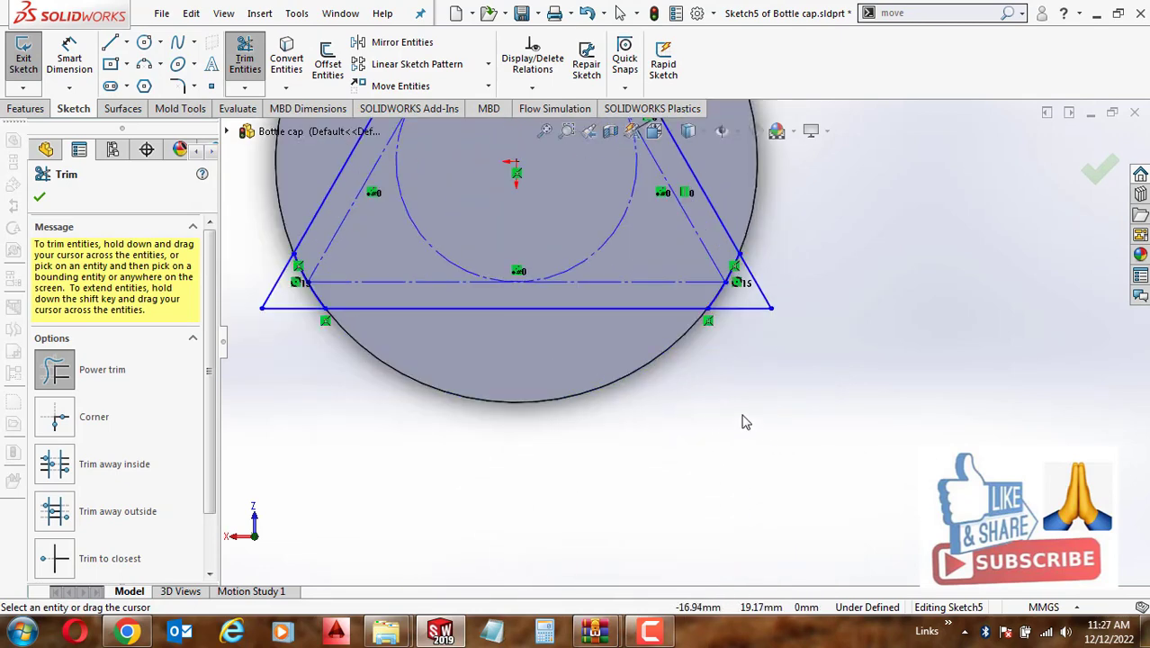
{"action": "scroll", "coordinate": [755, 326], "scroll_direction": "down", "scroll_amount": 2}
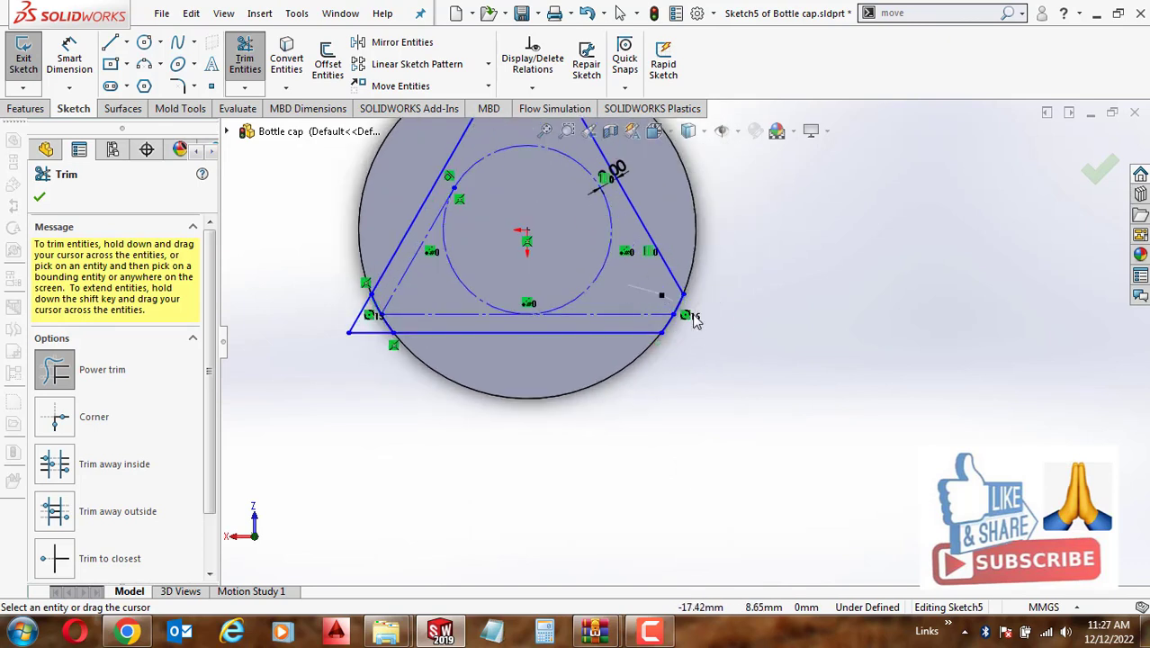
{"action": "mouse_move", "coordinate": [658, 328]}
{"action": "left_mouse_down"}
{"action": "mouse_move", "coordinate": [636, 314]}
{"action": "mouse_move", "coordinate": [416, 304]}
{"action": "mouse_move", "coordinate": [362, 332]}
{"action": "mouse_move", "coordinate": [333, 297]}
{"action": "left_mouse_up"}
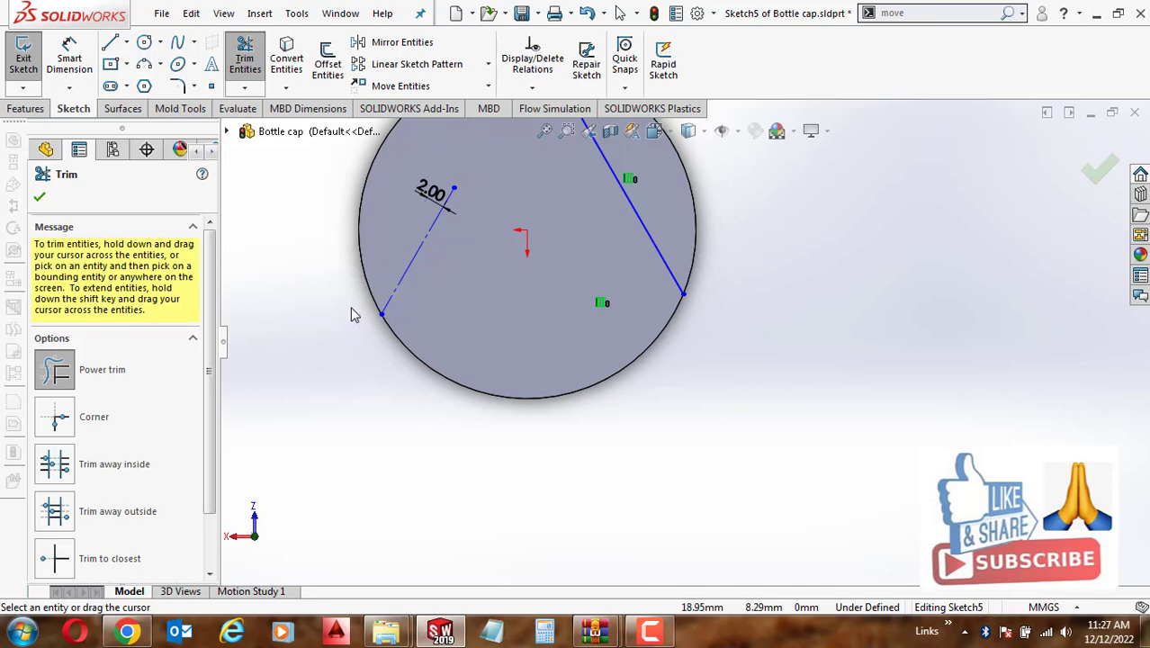
{"action": "key", "text": "ctrl+z"}
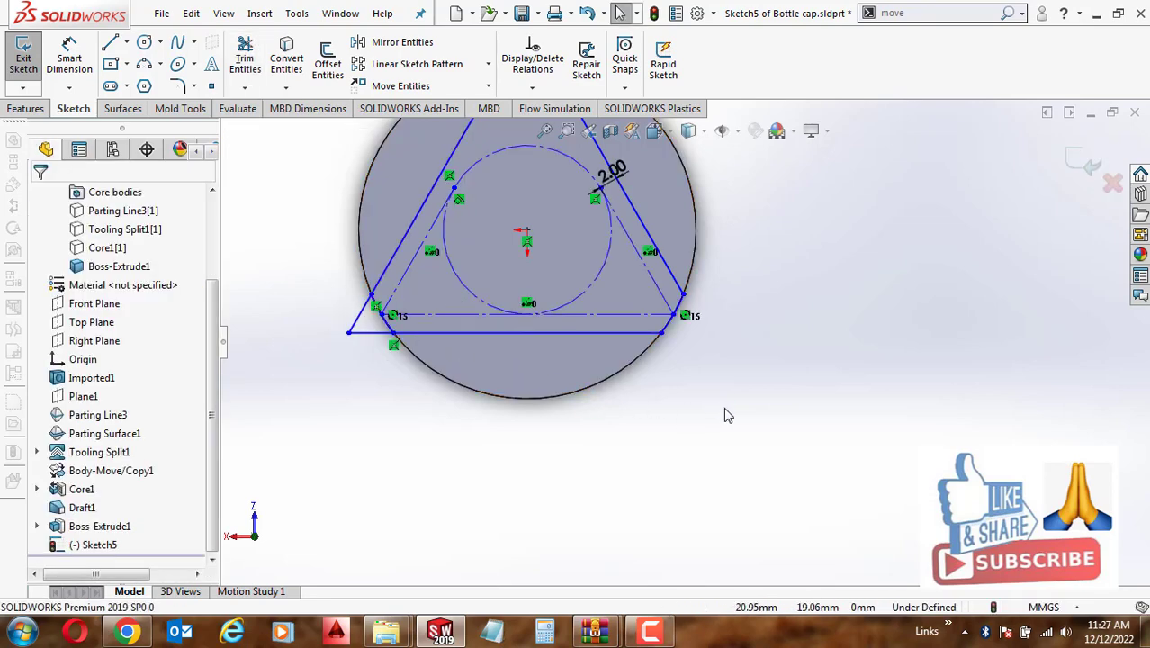
{"action": "left_click", "coordinate": [245, 59]}
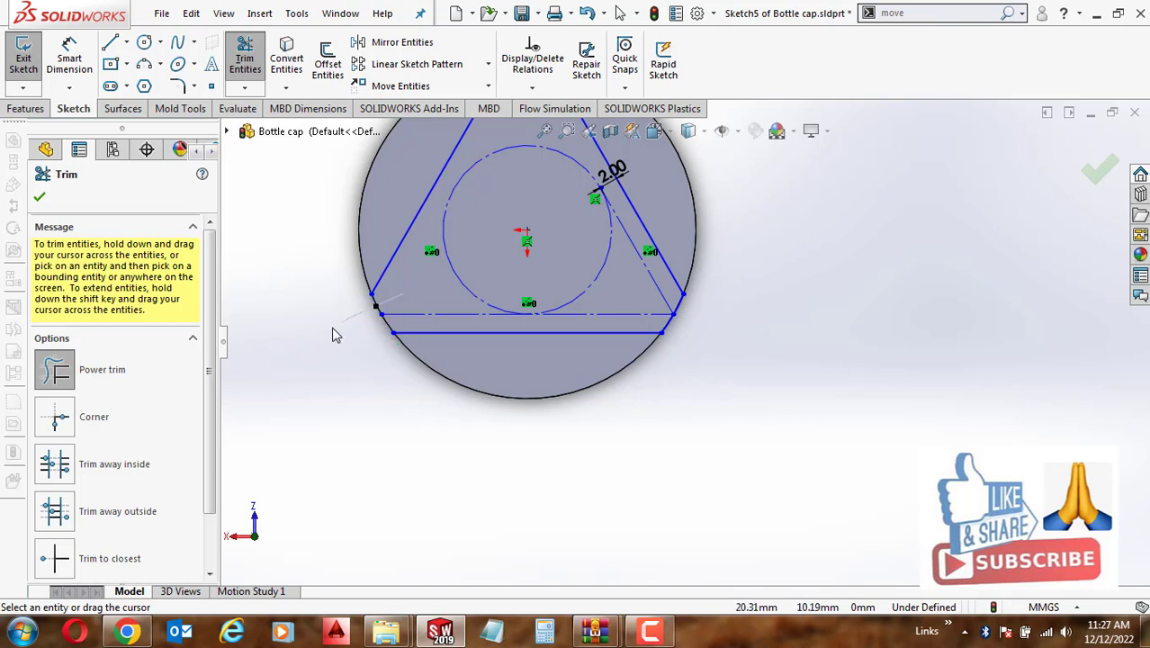
{"action": "left_click_drag", "start_coordinate": [409, 318], "coordinate": [477, 306]}
{"action": "left_click_drag", "start_coordinate": [681, 332], "coordinate": [643, 287]}
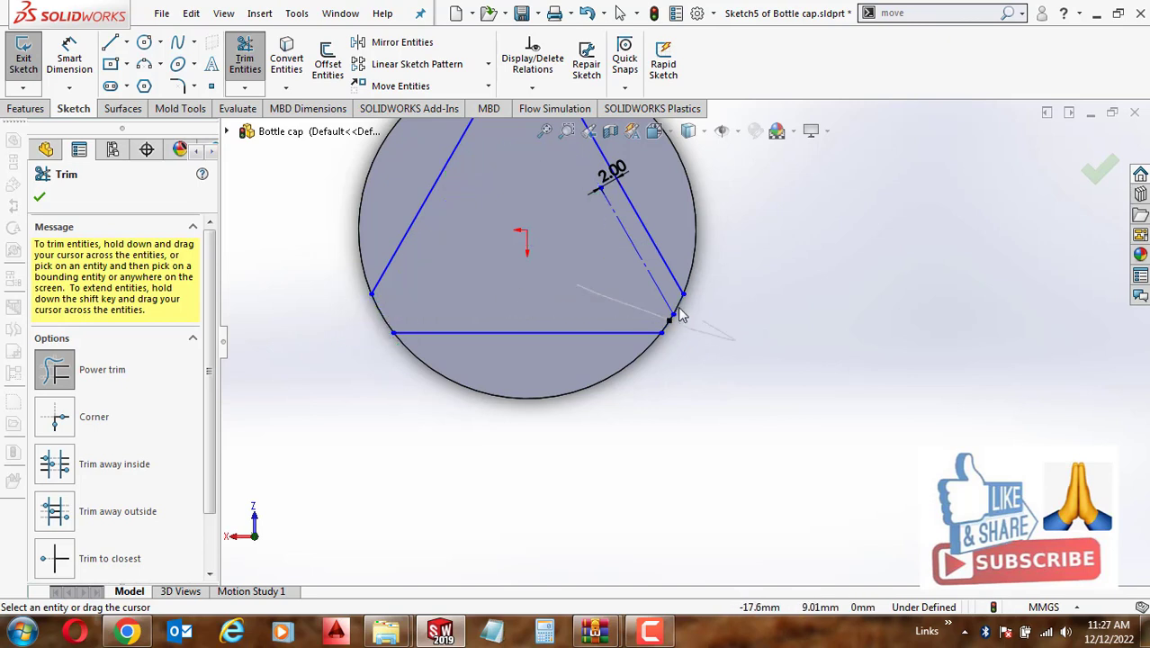
{"action": "scroll", "coordinate": [643, 287], "scroll_direction": "up", "scroll_amount": 3}
{"action": "scroll", "coordinate": [651, 263], "scroll_direction": "down", "scroll_amount": 1}
{"action": "scroll", "coordinate": [650, 263], "scroll_direction": "up", "scroll_amount": 1}
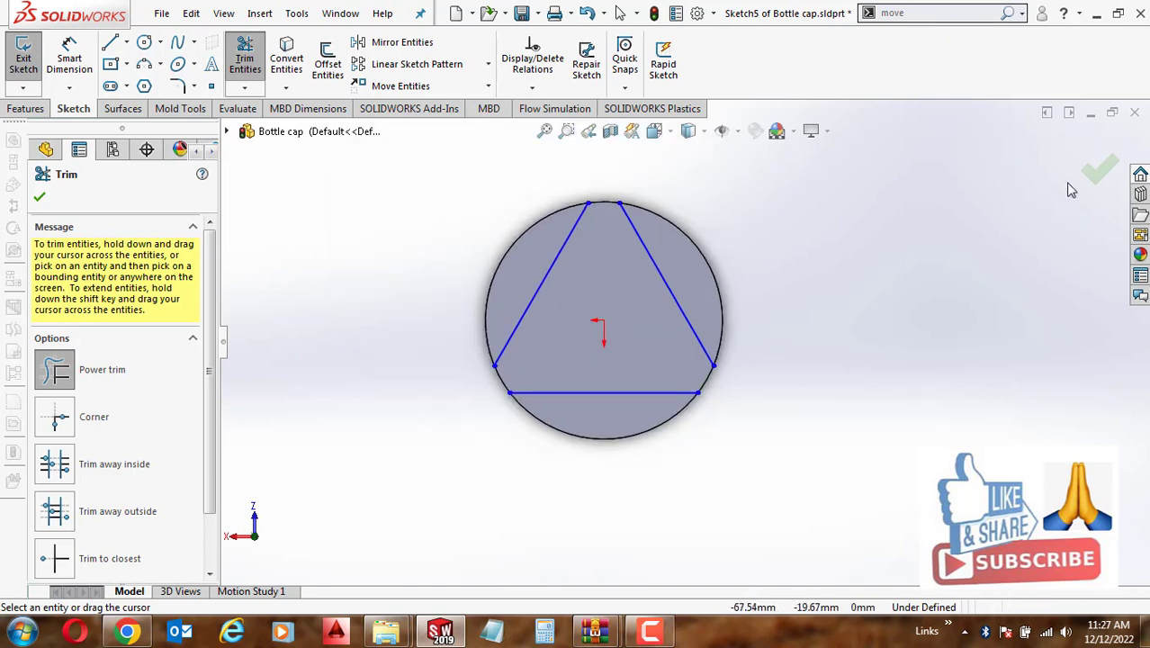
{"action": "left_click", "coordinate": [1107, 173]}
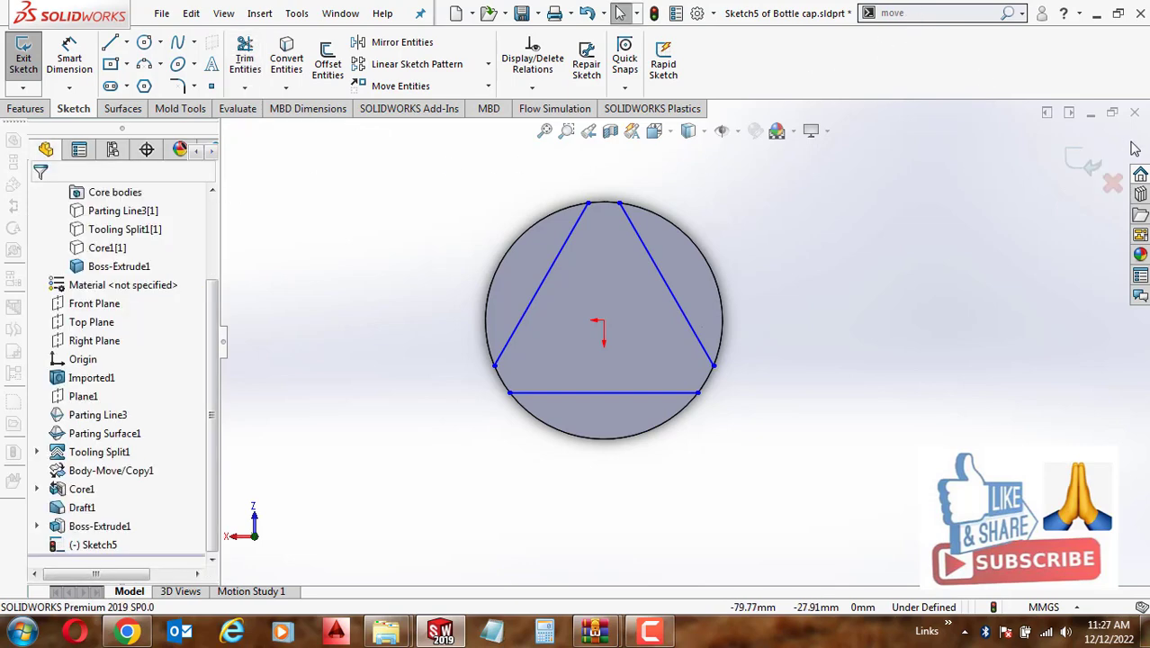
Run Split with Sketch5 as the trim tool, marking bodies 1, 2 and 3 as results
{"action": "left_click", "coordinate": [955, 12]}
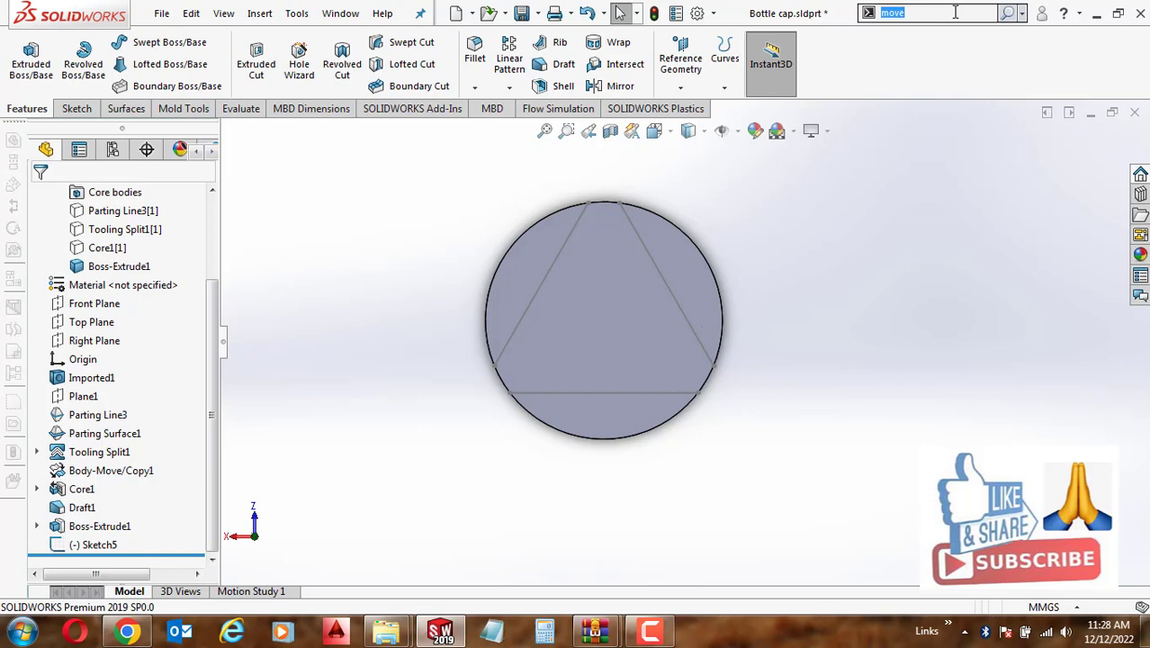
{"action": "type", "text": "split"}
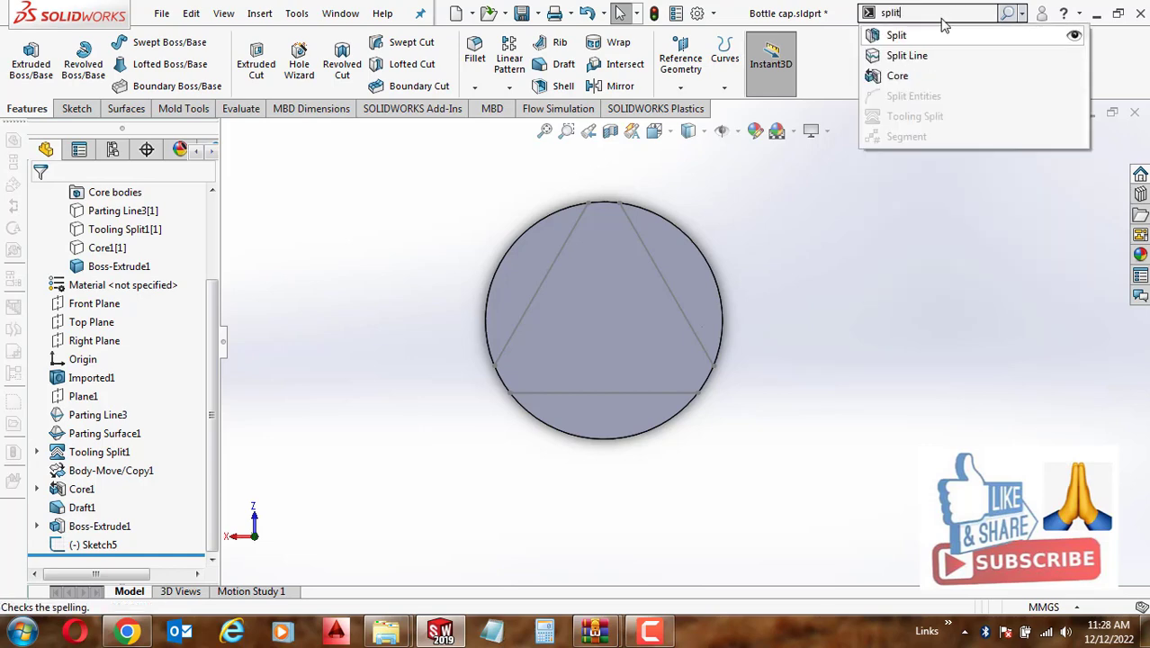
{"action": "left_click", "coordinate": [933, 37]}
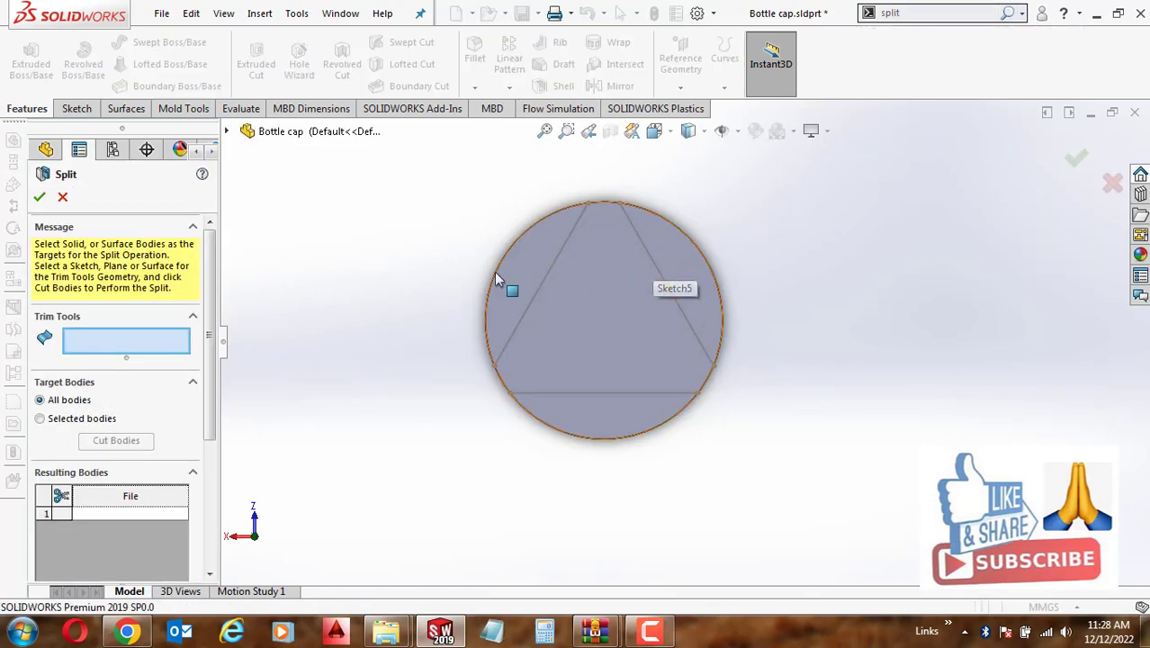
{"action": "left_click", "coordinate": [637, 245]}
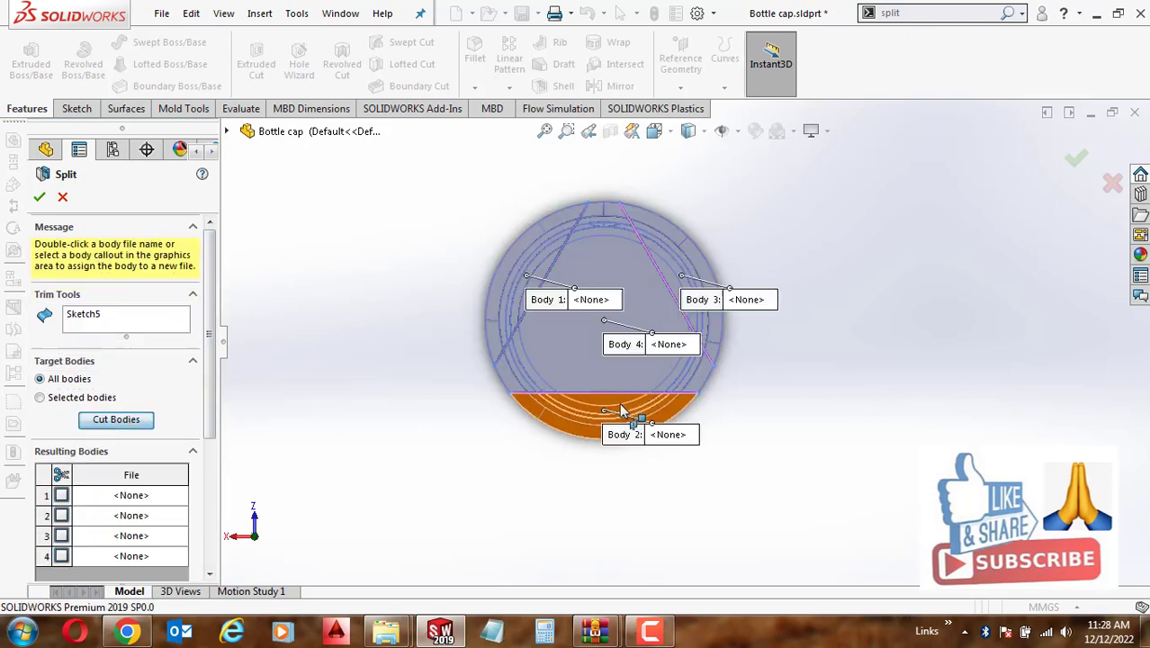
{"action": "left_click", "coordinate": [531, 275]}
{"action": "left_click", "coordinate": [608, 424]}
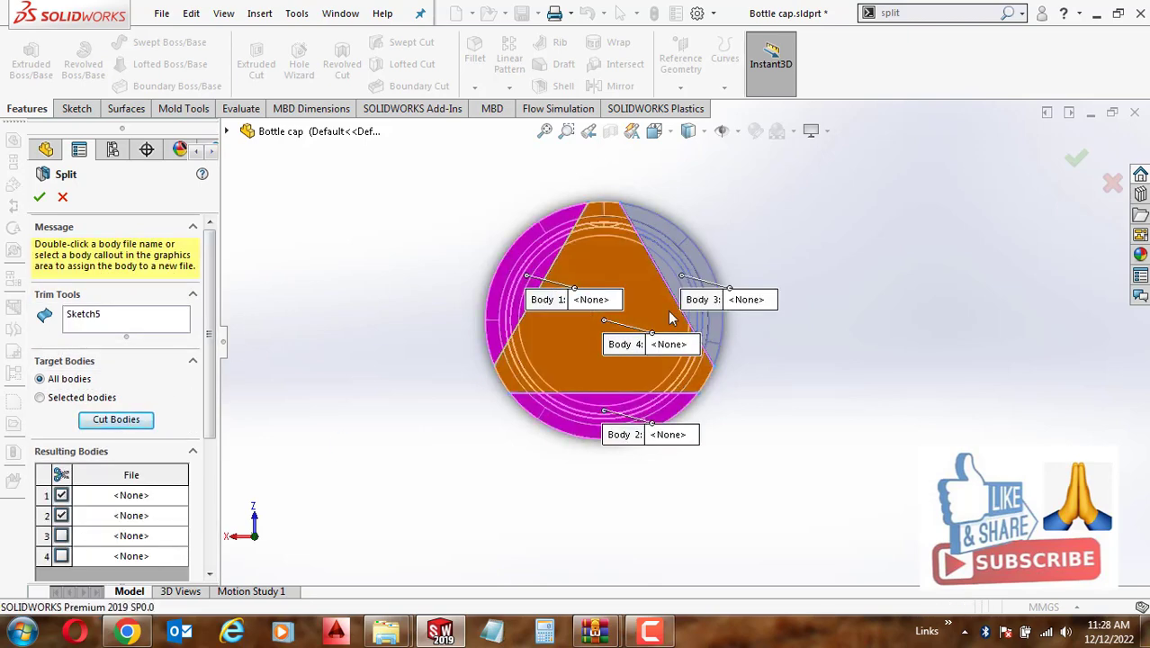
{"action": "left_click", "coordinate": [686, 274]}
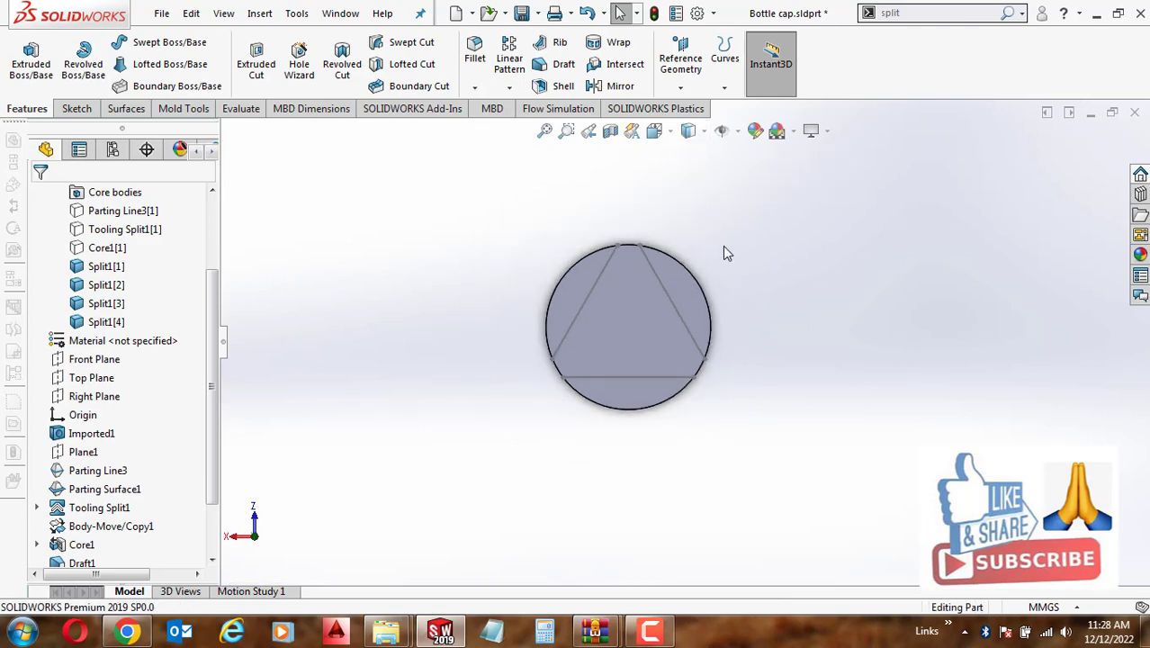
Hide one split body and orbit around the remaining split halves
{"action": "mouse_move", "coordinate": [726, 248]}
{"action": "middle_mouse_down"}
{"action": "mouse_move", "coordinate": [749, 477]}
{"action": "mouse_move", "coordinate": [683, 199]}
{"action": "middle_mouse_up"}
{"action": "scroll", "coordinate": [666, 234], "scroll_direction": "down", "scroll_amount": 5}
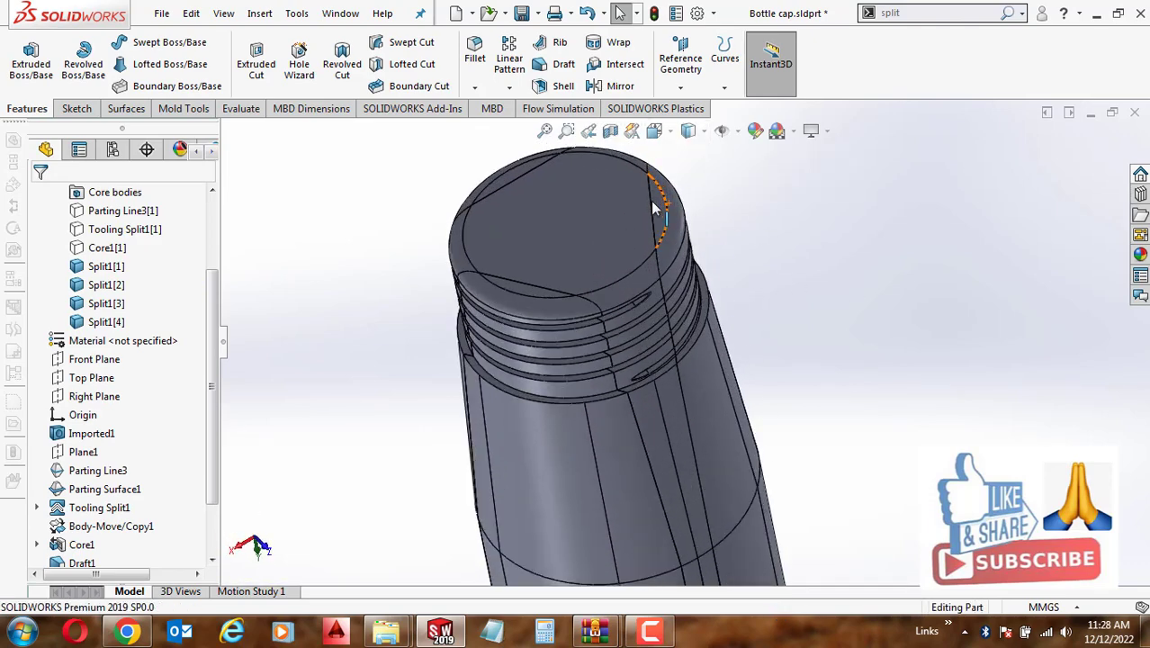
{"action": "middle_click_drag", "start_coordinate": [657, 272], "coordinate": [671, 241]}
{"action": "scroll", "coordinate": [668, 223], "scroll_direction": "up", "scroll_amount": 2}
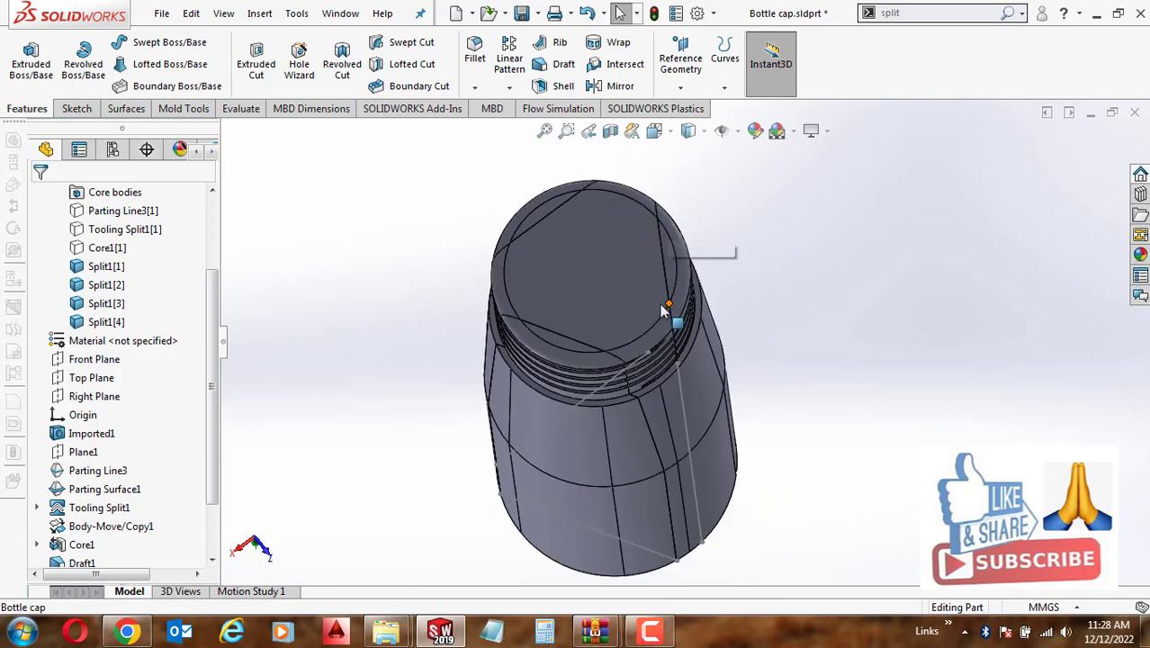
{"action": "left_click", "coordinate": [585, 279]}
{"action": "left_click", "coordinate": [708, 228]}
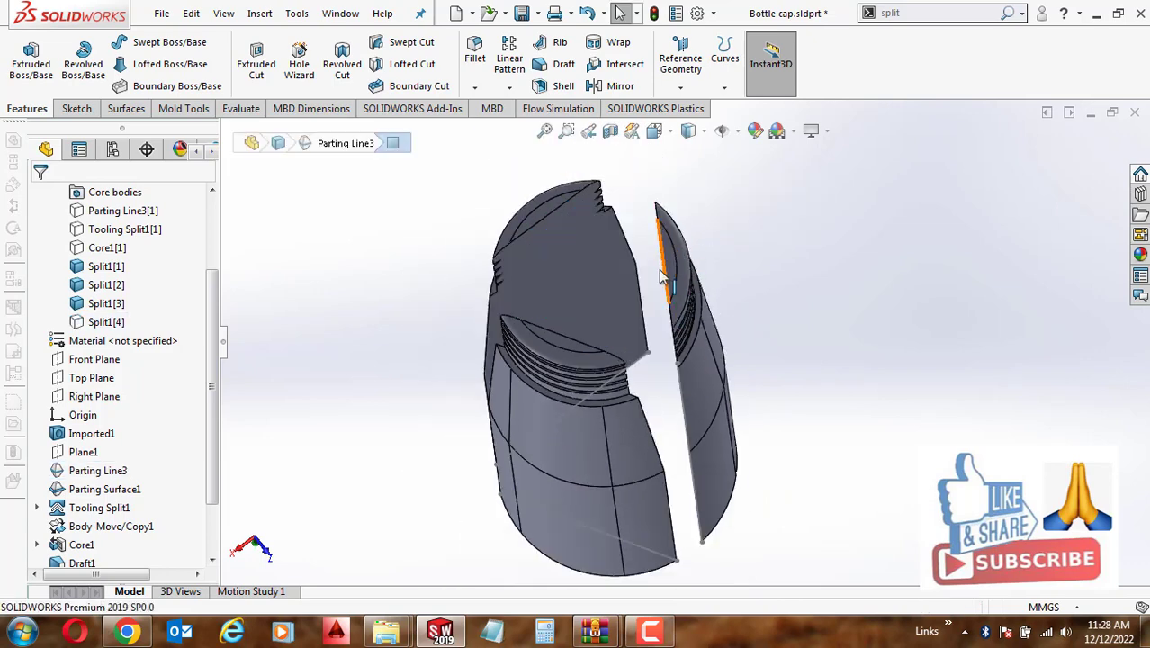
{"action": "scroll", "coordinate": [617, 301], "scroll_direction": "down", "scroll_amount": 3}
{"action": "mouse_move", "coordinate": [619, 260]}
{"action": "middle_mouse_down"}
{"action": "mouse_move", "coordinate": [637, 284]}
{"action": "mouse_move", "coordinate": [624, 250]}
{"action": "mouse_move", "coordinate": [655, 319]}
{"action": "mouse_move", "coordinate": [650, 300]}
{"action": "middle_mouse_up"}
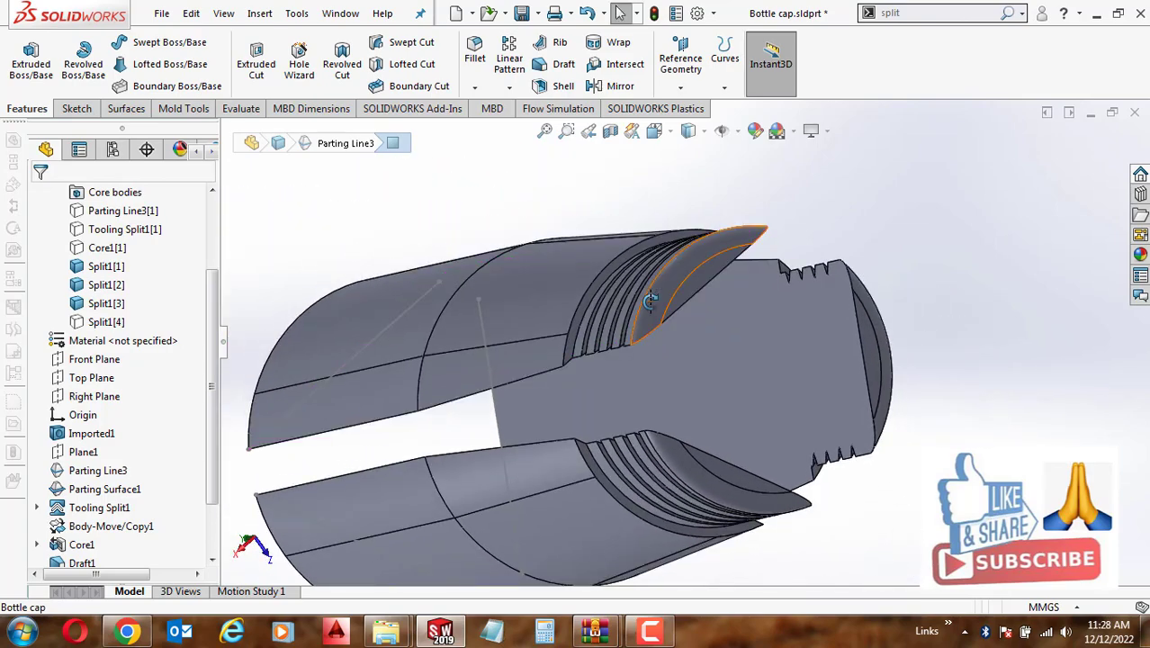
{"action": "middle_click_drag", "start_coordinate": [730, 357], "coordinate": [645, 273]}
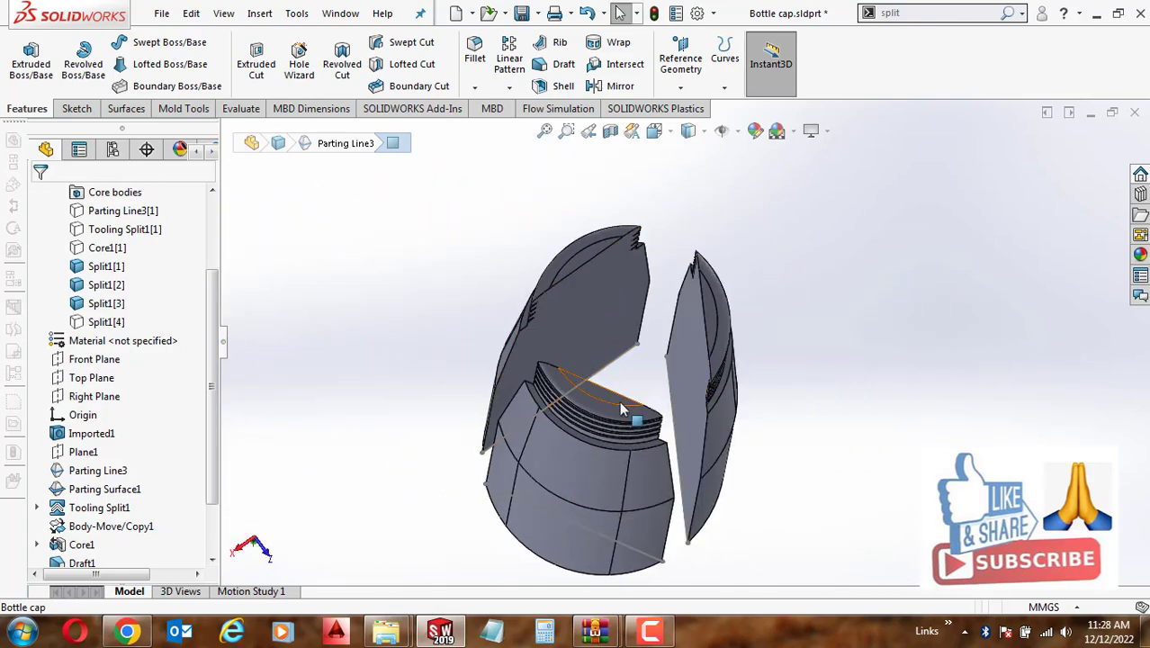
{"action": "middle_click_drag", "start_coordinate": [619, 407], "coordinate": [617, 349]}
Restore the hidden body, then hide the Split1[1] and Split1[3] bodies
{"action": "key", "text": "ctrl+z"}
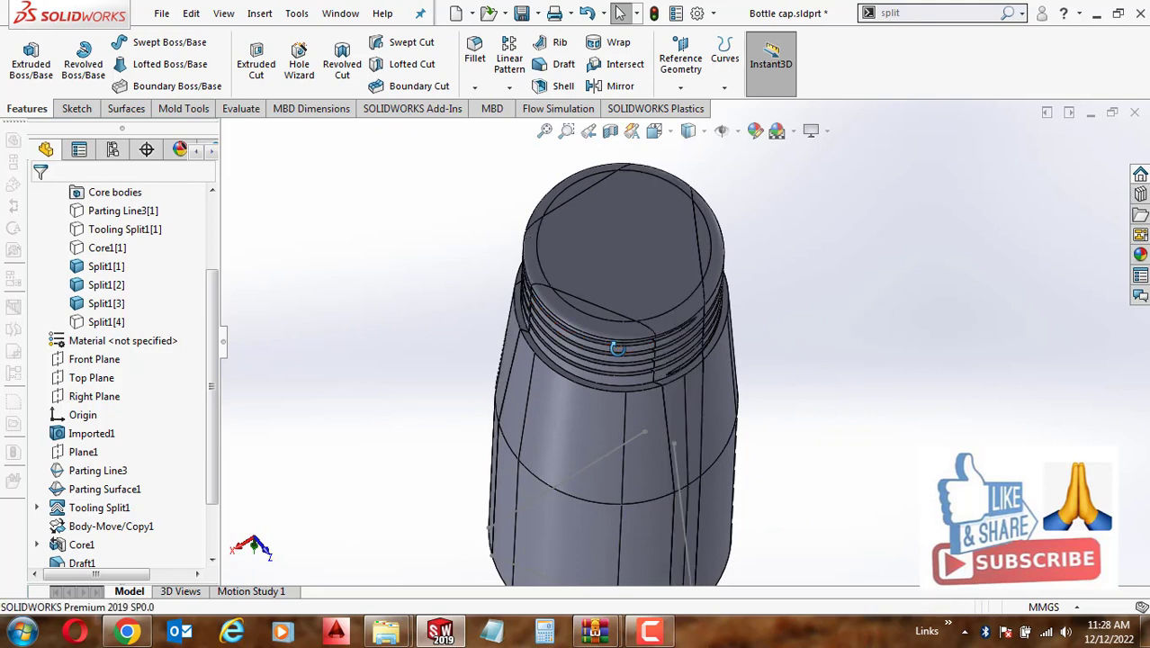
{"action": "scroll", "coordinate": [624, 358], "scroll_direction": "down", "scroll_amount": 2}
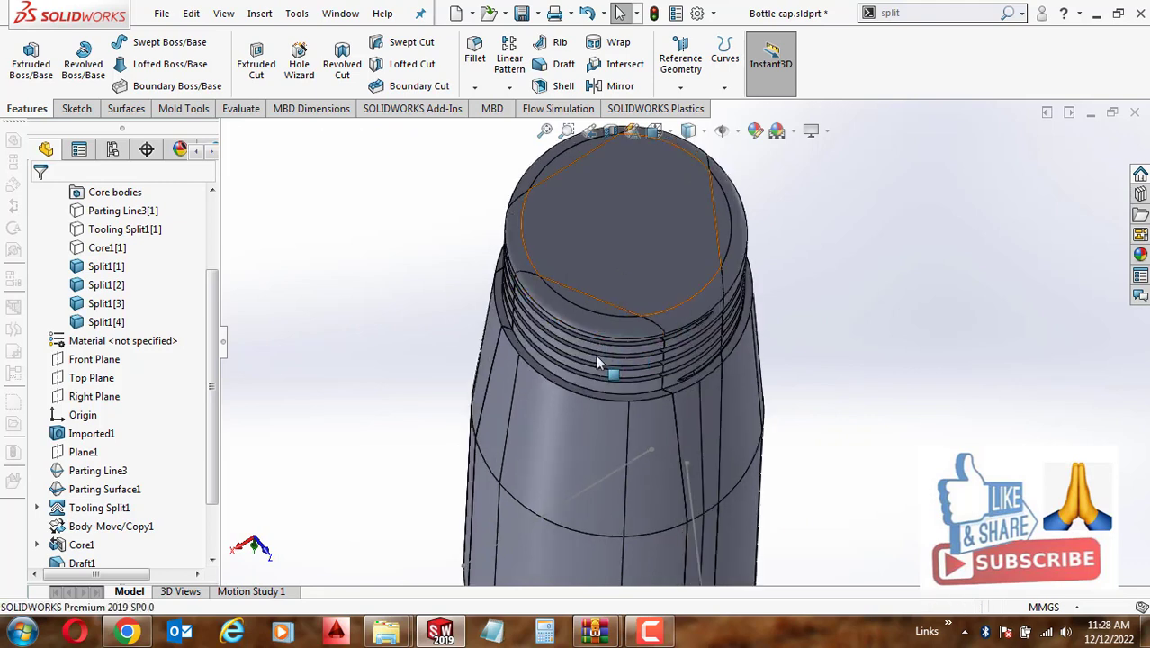
{"action": "left_click", "coordinate": [602, 326]}
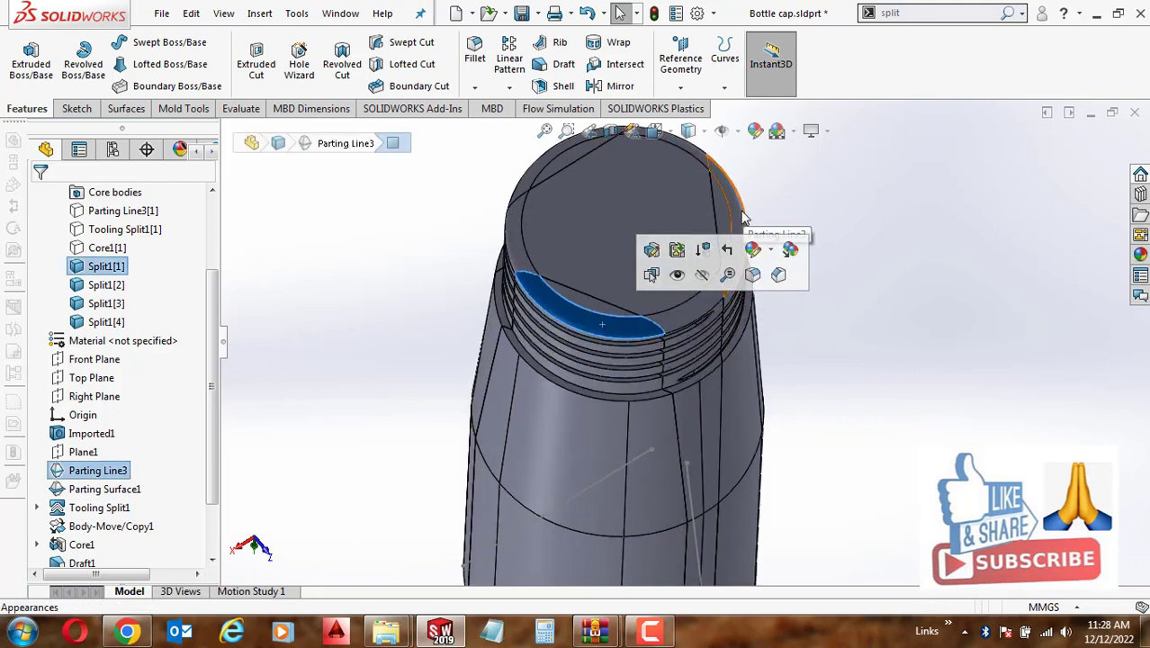
{"action": "left_click", "coordinate": [630, 112]}
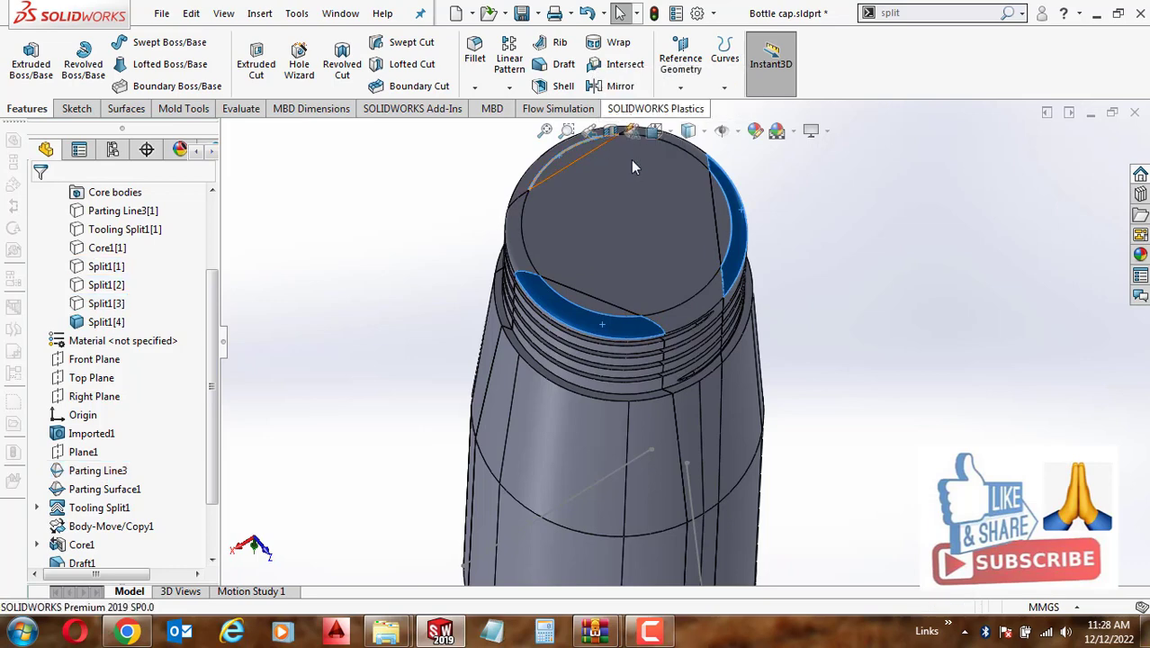
{"action": "scroll", "coordinate": [689, 370], "scroll_direction": "down", "scroll_amount": 2}
{"action": "scroll", "coordinate": [685, 336], "scroll_direction": "down", "scroll_amount": 2}
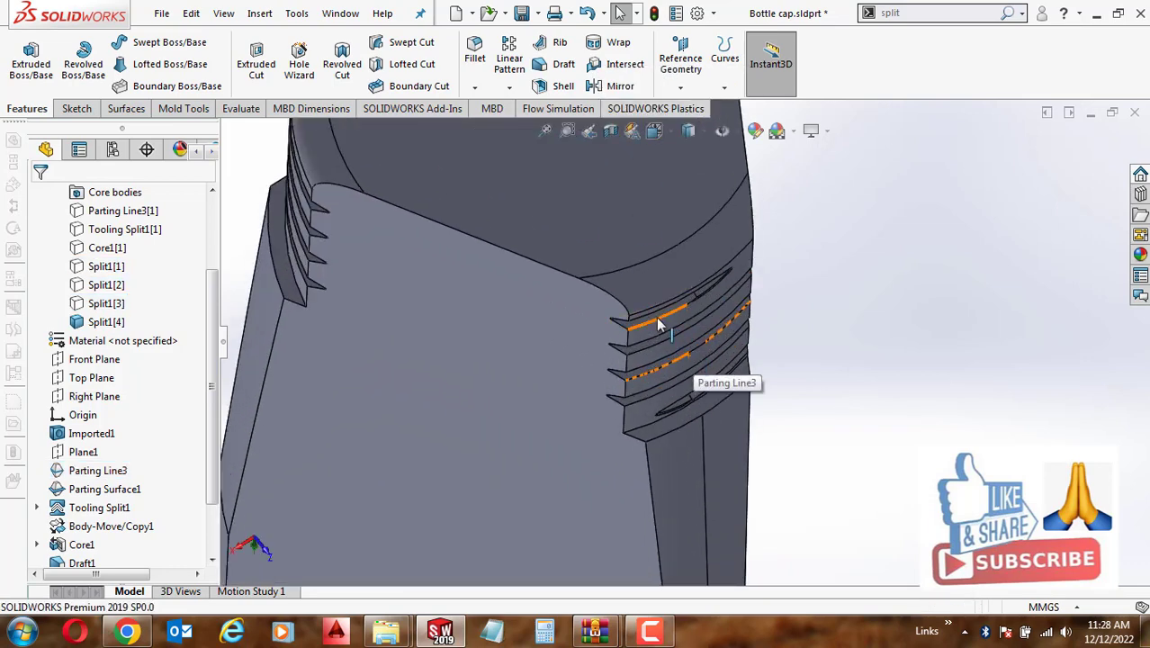
{"action": "scroll", "coordinate": [649, 342], "scroll_direction": "up", "scroll_amount": 2}
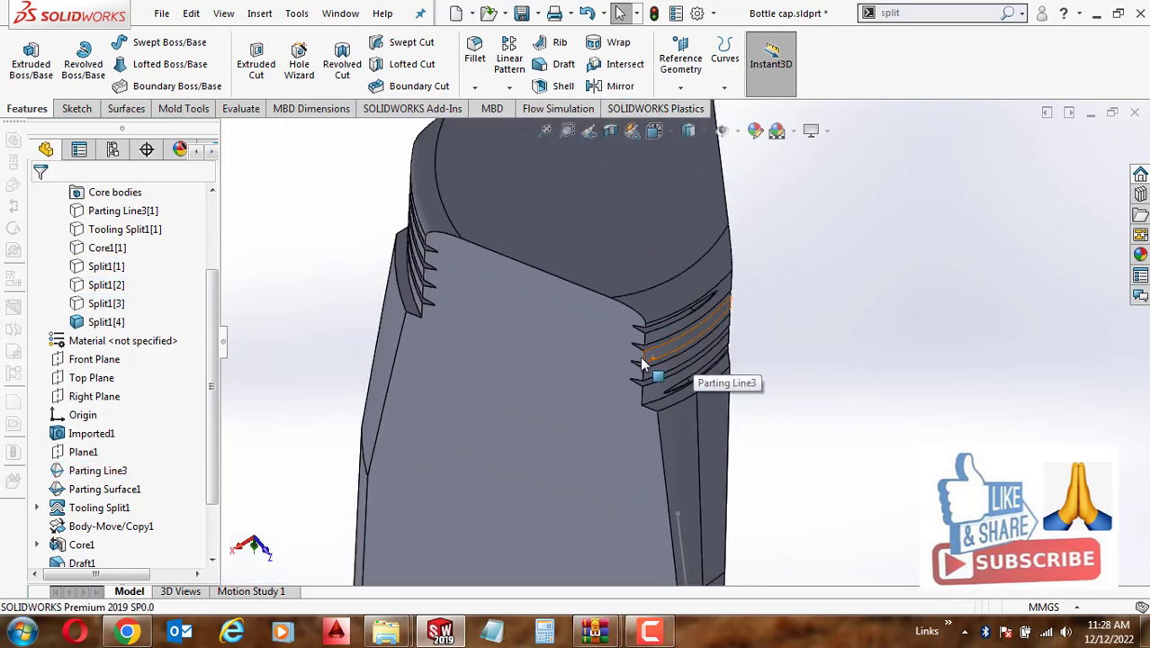
{"action": "scroll", "coordinate": [640, 356], "scroll_direction": "up", "scroll_amount": 2}
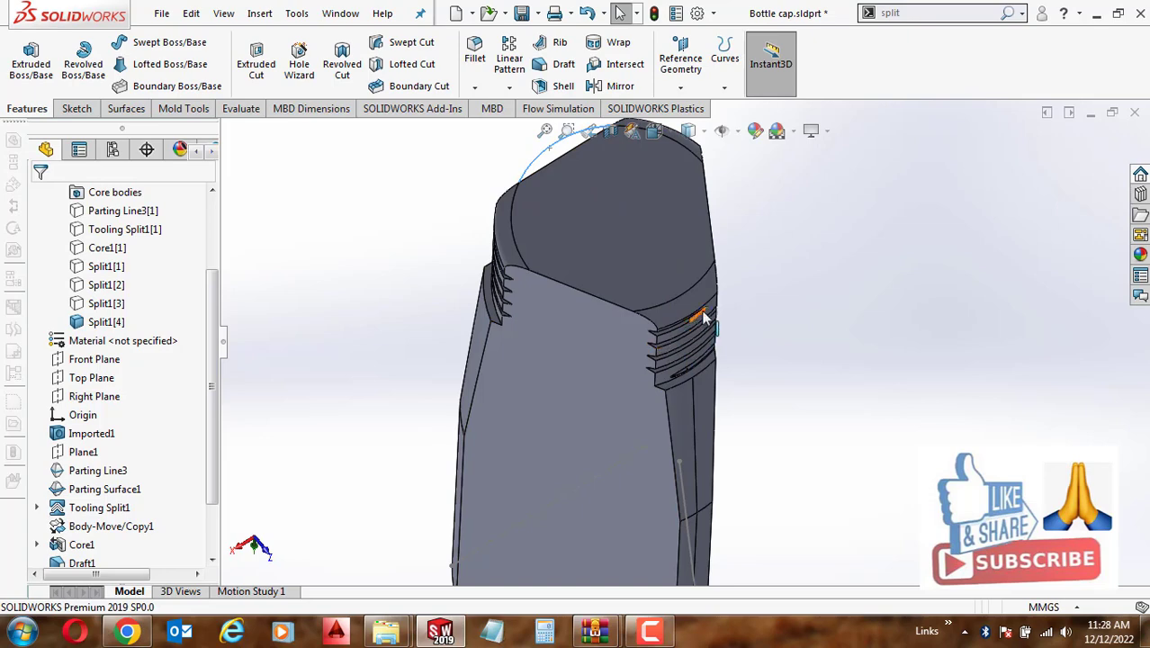
Inspect the Parting Line3 thread edges and select the remaining body's end face
{"action": "left_click", "coordinate": [683, 385]}
{"action": "mouse_move", "coordinate": [635, 314]}
{"action": "middle_mouse_down"}
{"action": "mouse_move", "coordinate": [739, 435]}
{"action": "mouse_move", "coordinate": [591, 379]}
{"action": "middle_mouse_up"}
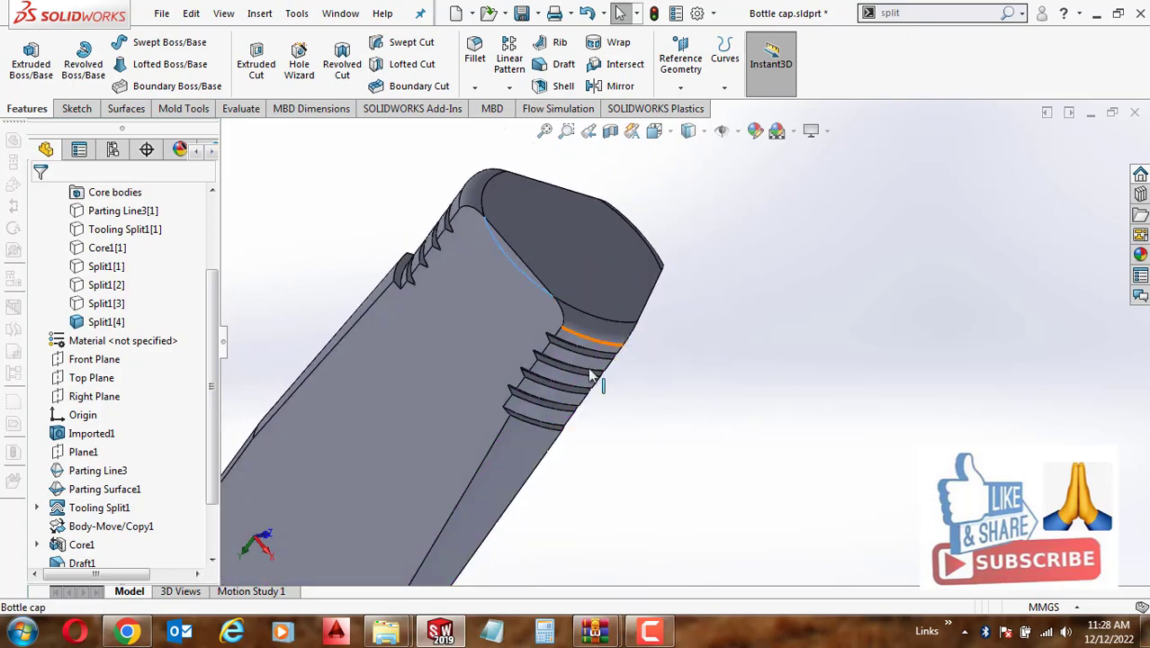
{"action": "scroll", "coordinate": [599, 372], "scroll_direction": "up", "scroll_amount": 3}
{"action": "scroll", "coordinate": [636, 369], "scroll_direction": "up", "scroll_amount": 2}
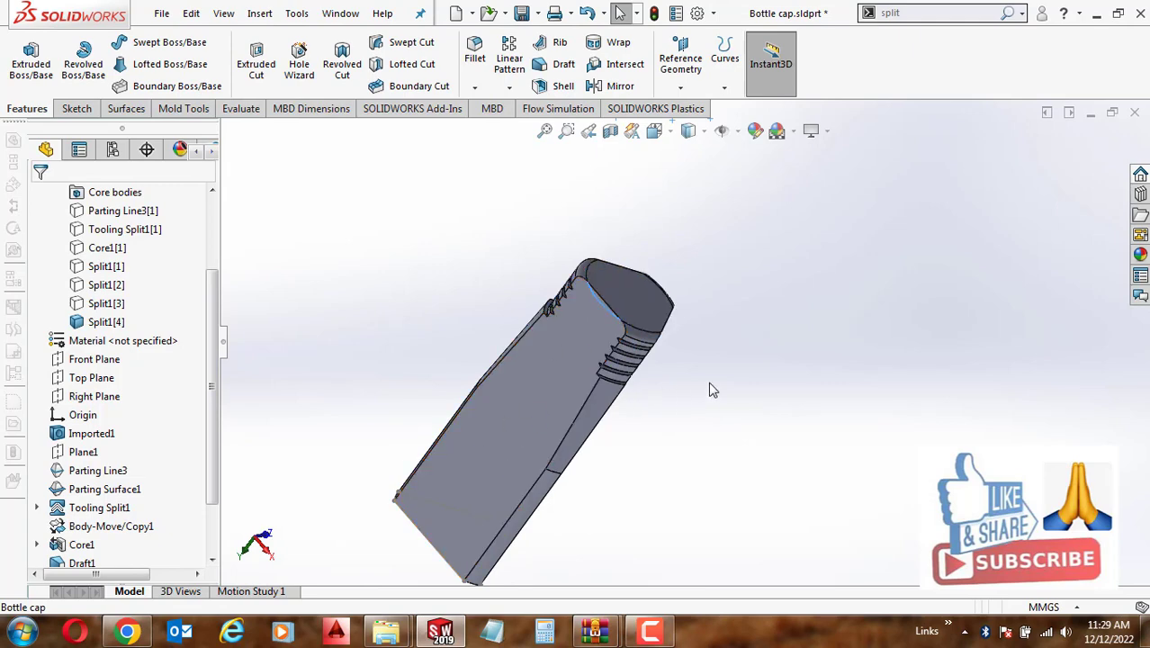
{"action": "mouse_move", "coordinate": [721, 326]}
{"action": "middle_mouse_down"}
{"action": "mouse_move", "coordinate": [745, 493]}
{"action": "mouse_move", "coordinate": [658, 368]}
{"action": "middle_mouse_up"}
{"action": "left_click", "coordinate": [653, 376]}
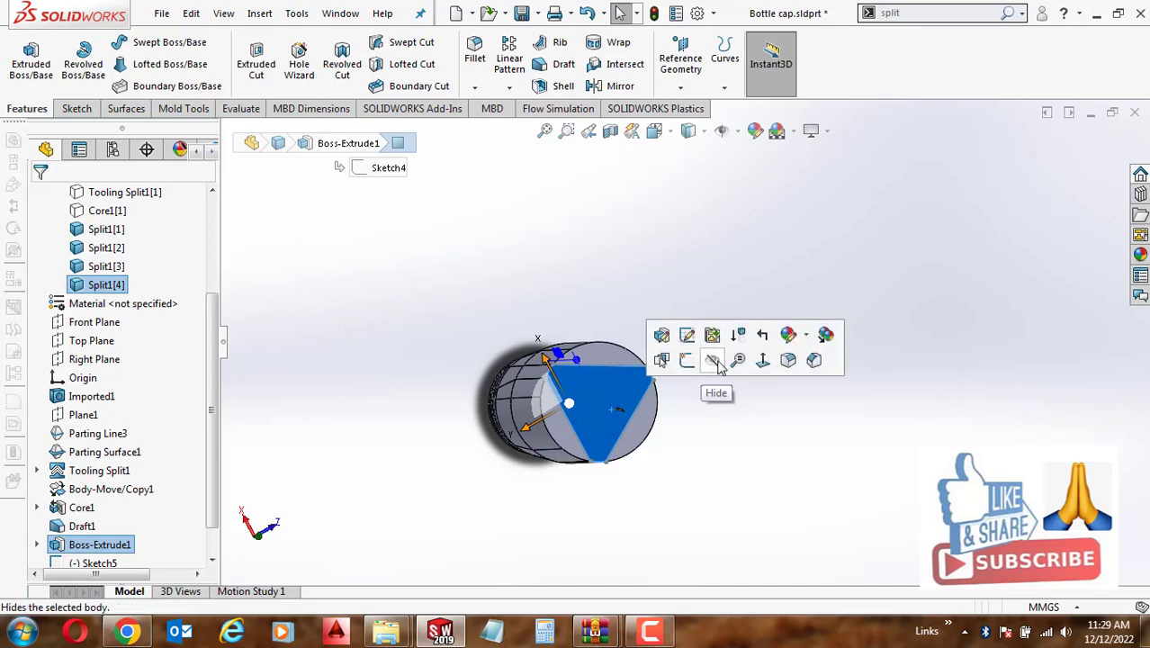
Isolate the selected split body so it is shown alone
{"action": "right_click", "coordinate": [763, 416]}
{"action": "left_click", "coordinate": [596, 402]}
{"action": "right_click", "coordinate": [596, 401]}
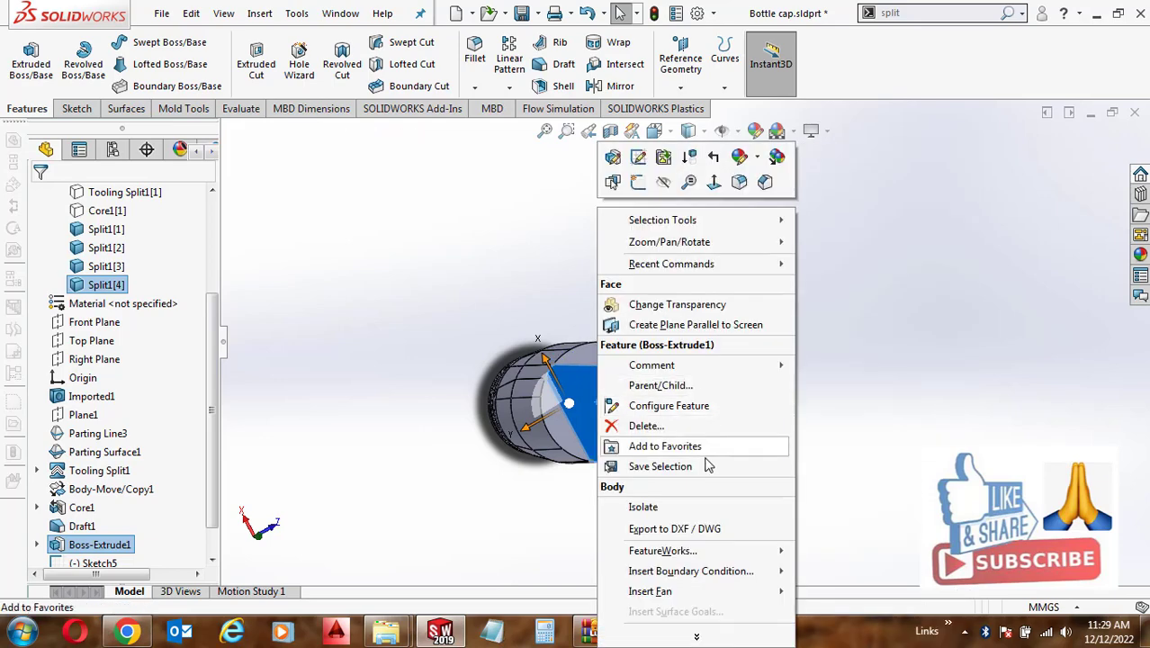
{"action": "left_click", "coordinate": [681, 508]}
View the triangular end face Normal To and start a sketch on it
{"action": "key", "text": "space"}
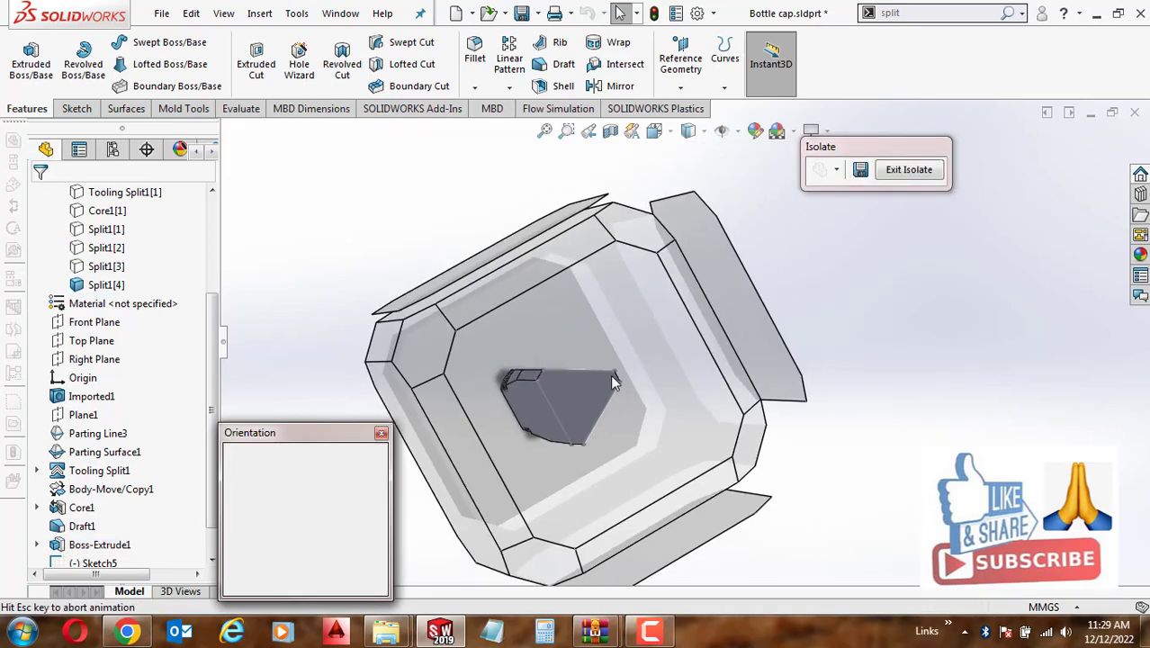
{"action": "key", "text": "ctrl+8"}
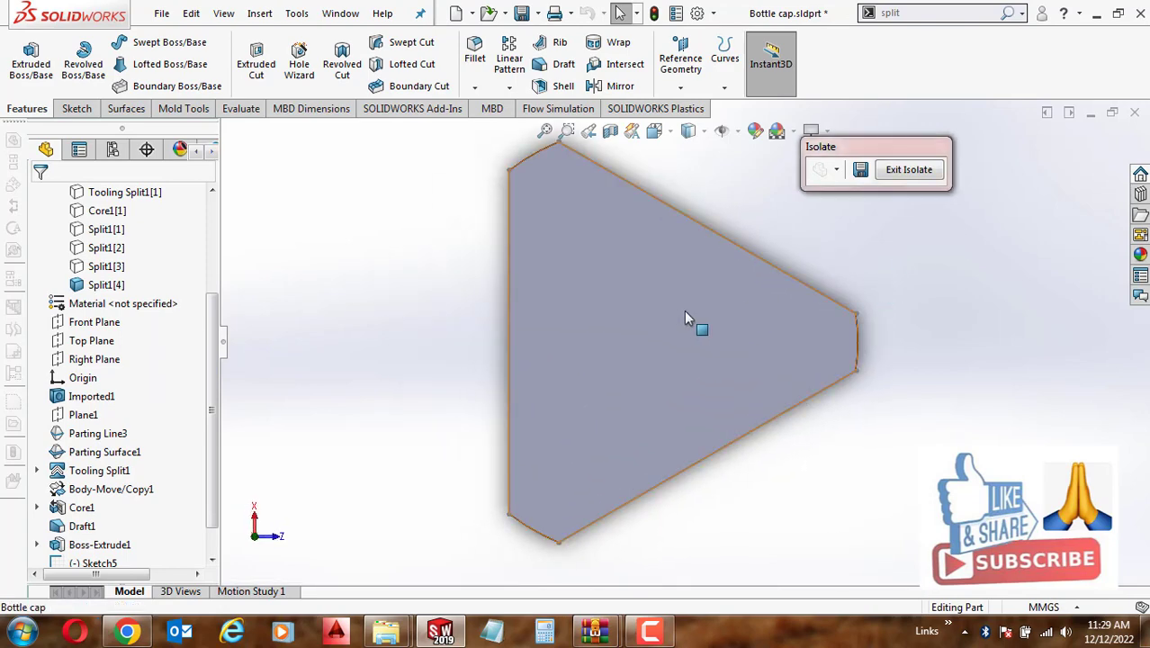
{"action": "left_click", "coordinate": [685, 309]}
{"action": "left_click", "coordinate": [755, 260]}
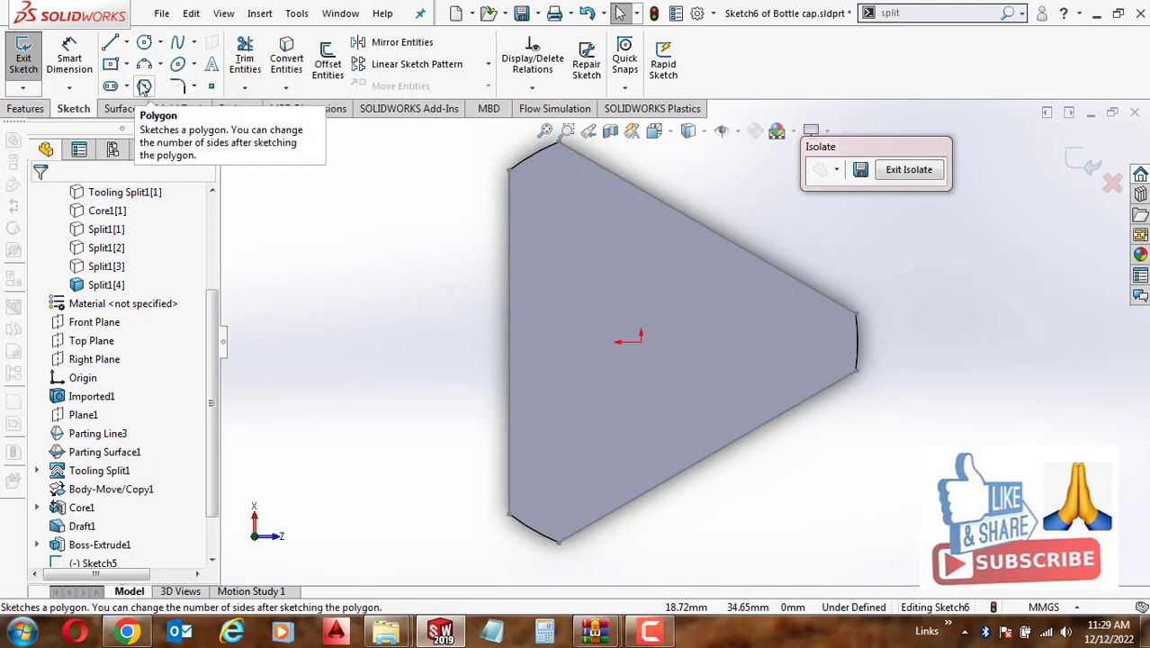
Draw a three-sided polygon centred on the origin, sized 13.51
{"action": "left_click", "coordinate": [144, 86]}
{"action": "left_click", "coordinate": [641, 340]}
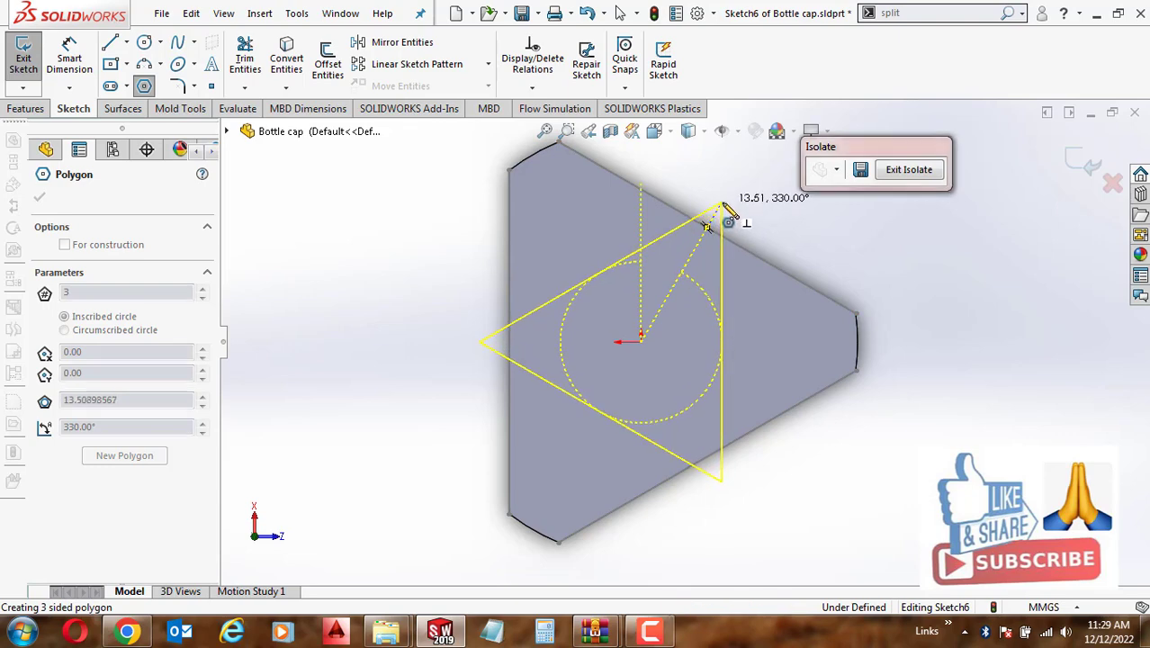
{"action": "left_click", "coordinate": [722, 203]}
{"action": "key", "text": "Escape"}
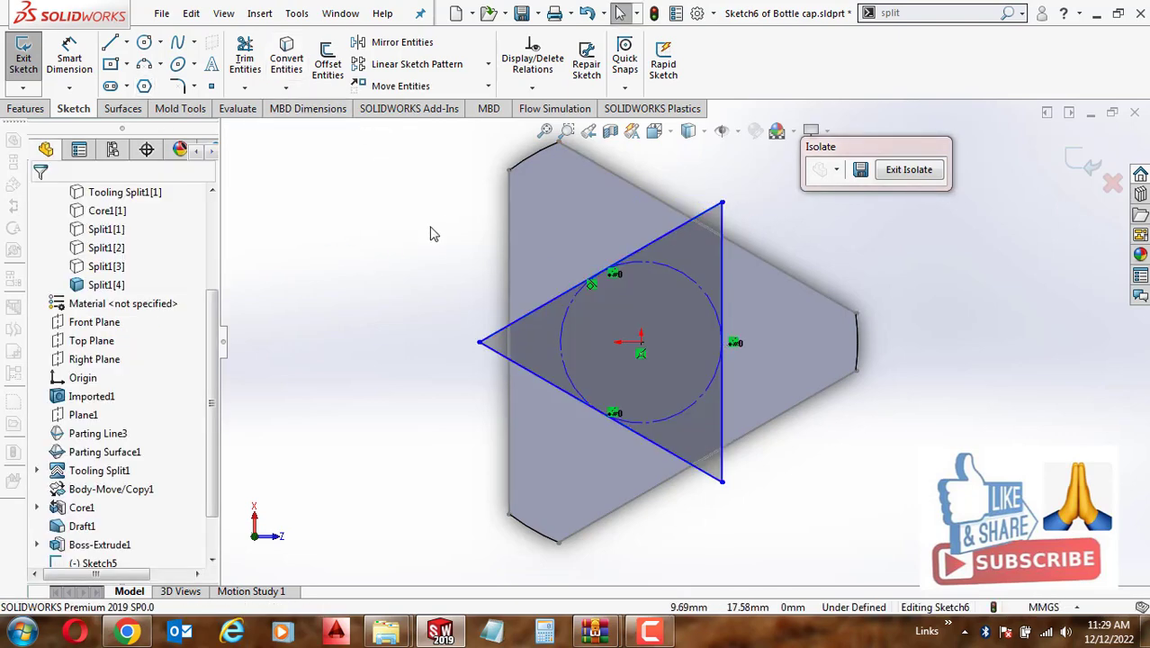
{"action": "left_click_drag", "start_coordinate": [399, 211], "coordinate": [853, 494]}
{"action": "left_click", "coordinate": [333, 272]}
{"action": "left_click_drag", "start_coordinate": [366, 200], "coordinate": [872, 513]}
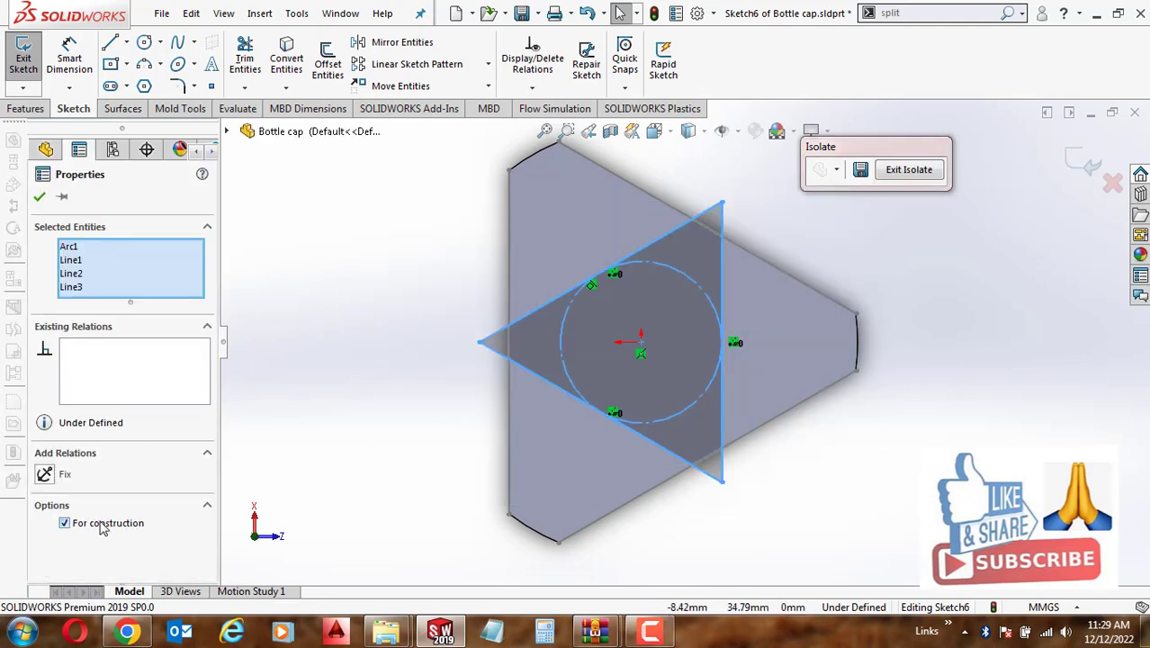
{"action": "left_click", "coordinate": [40, 198]}
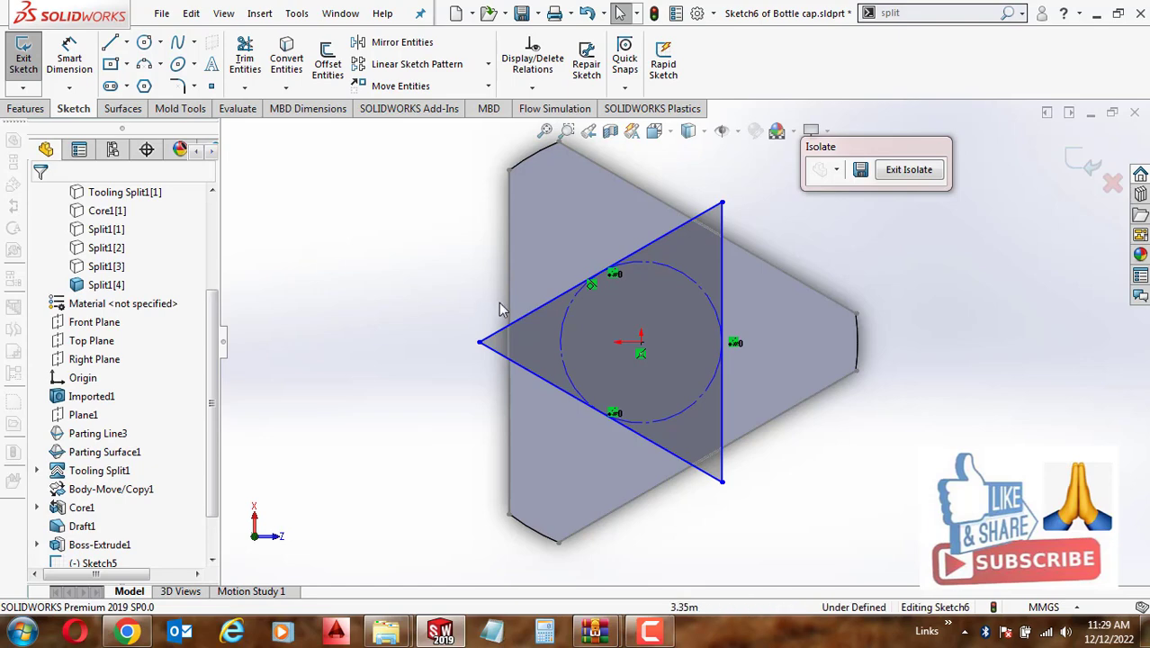
Convert the triangle's three edges to construction geometry
{"action": "left_click", "coordinate": [531, 313]}
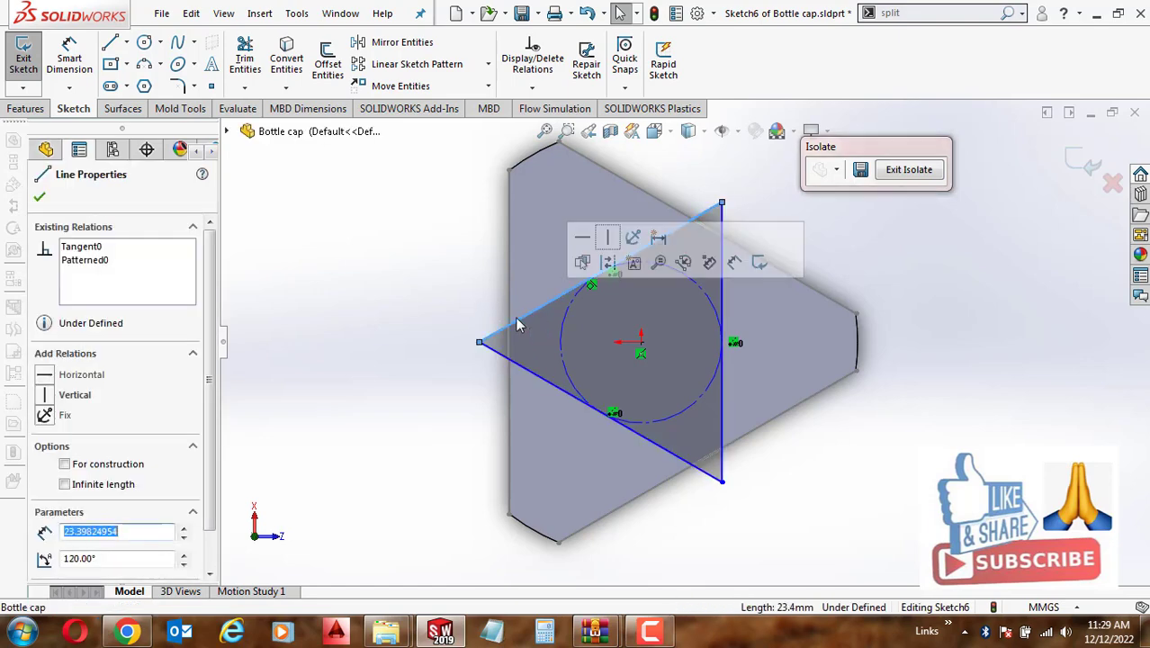
{"action": "left_click", "coordinate": [110, 465]}
{"action": "left_click", "coordinate": [576, 401]}
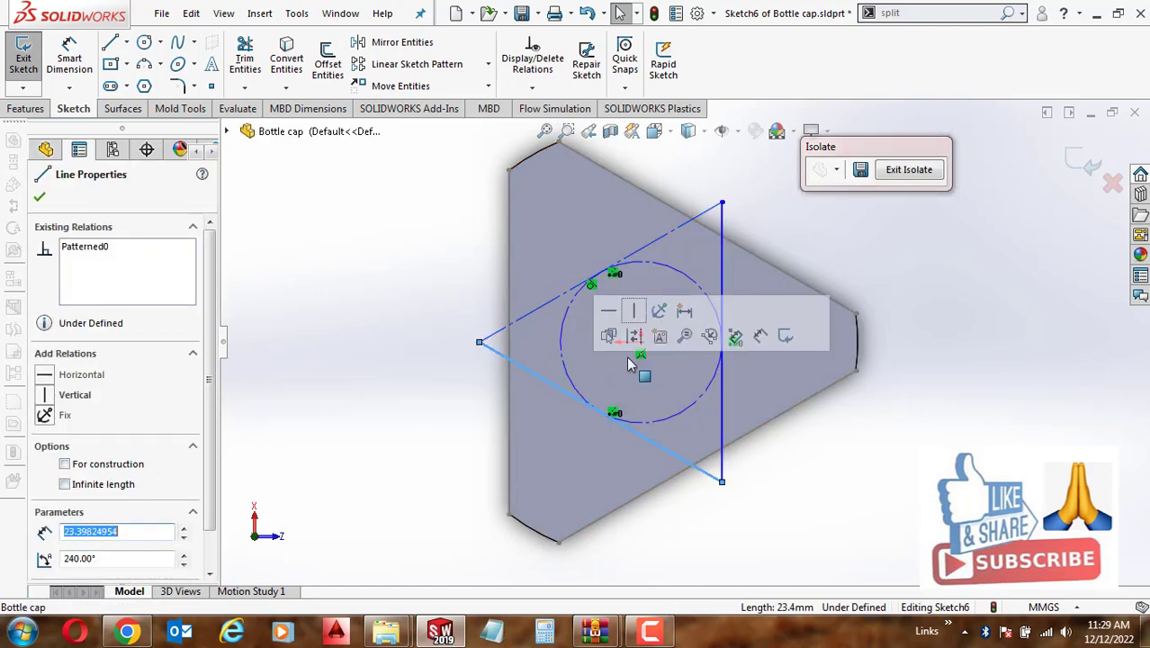
{"action": "left_click", "coordinate": [718, 289], "text": "ctrl"}
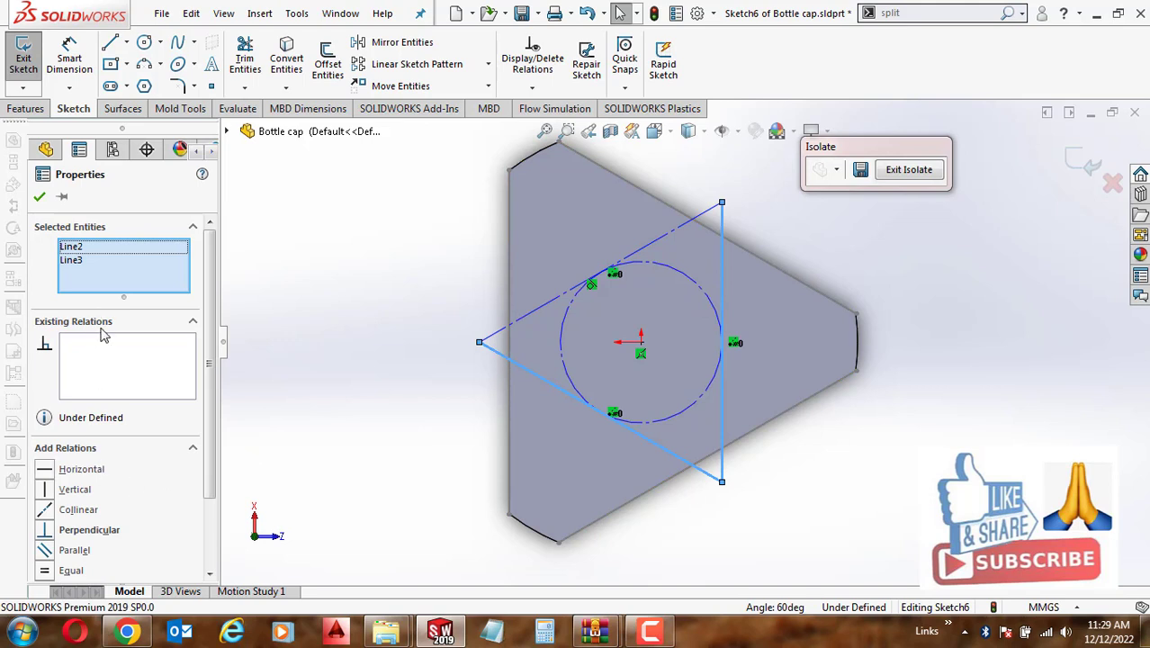
{"action": "left_click_drag", "start_coordinate": [209, 423], "coordinate": [207, 494]}
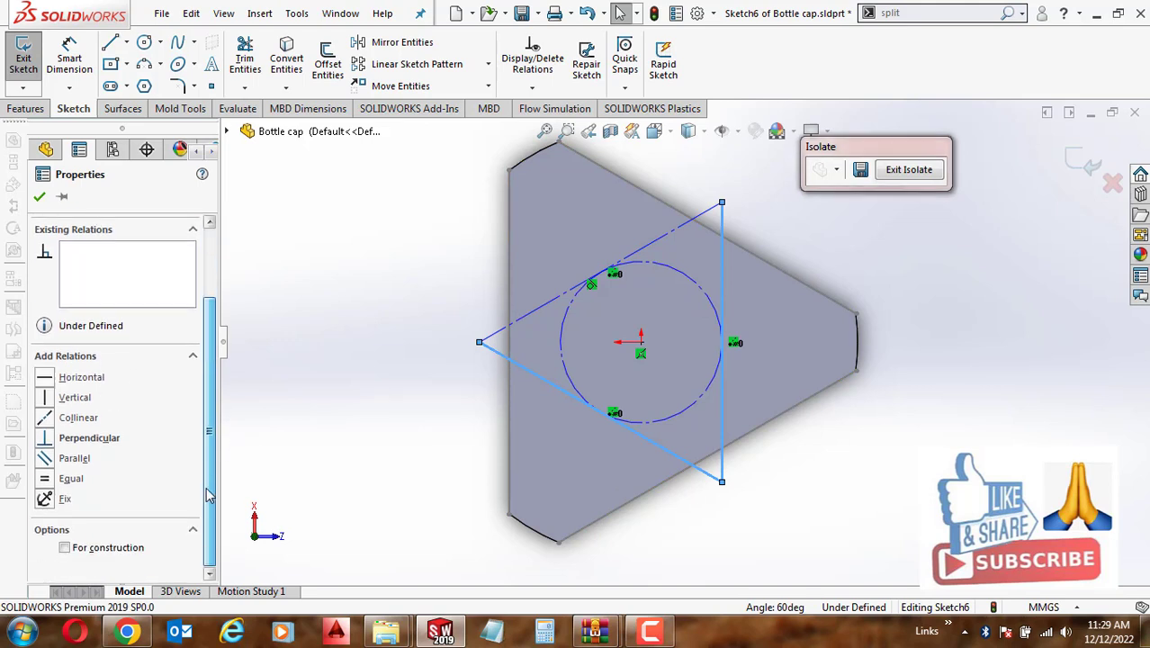
{"action": "left_click", "coordinate": [131, 551]}
{"action": "left_click", "coordinate": [39, 199]}
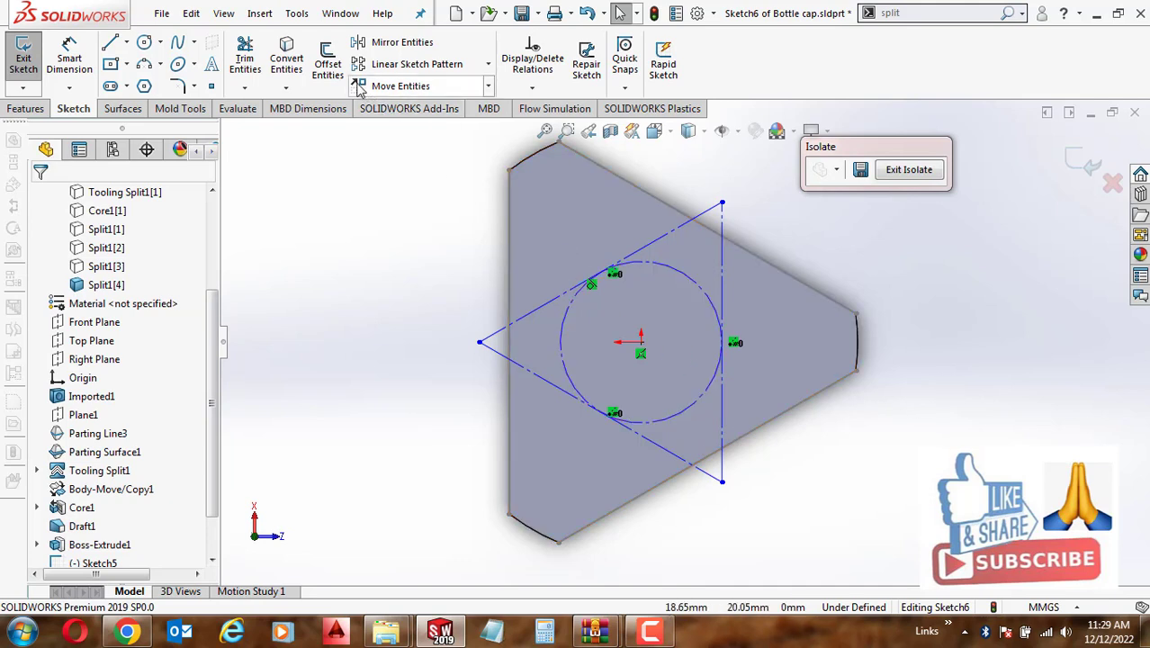
Offset the construction triangle outward by 4.00 mm, with the model shown in wireframe
{"action": "left_click", "coordinate": [328, 65]}
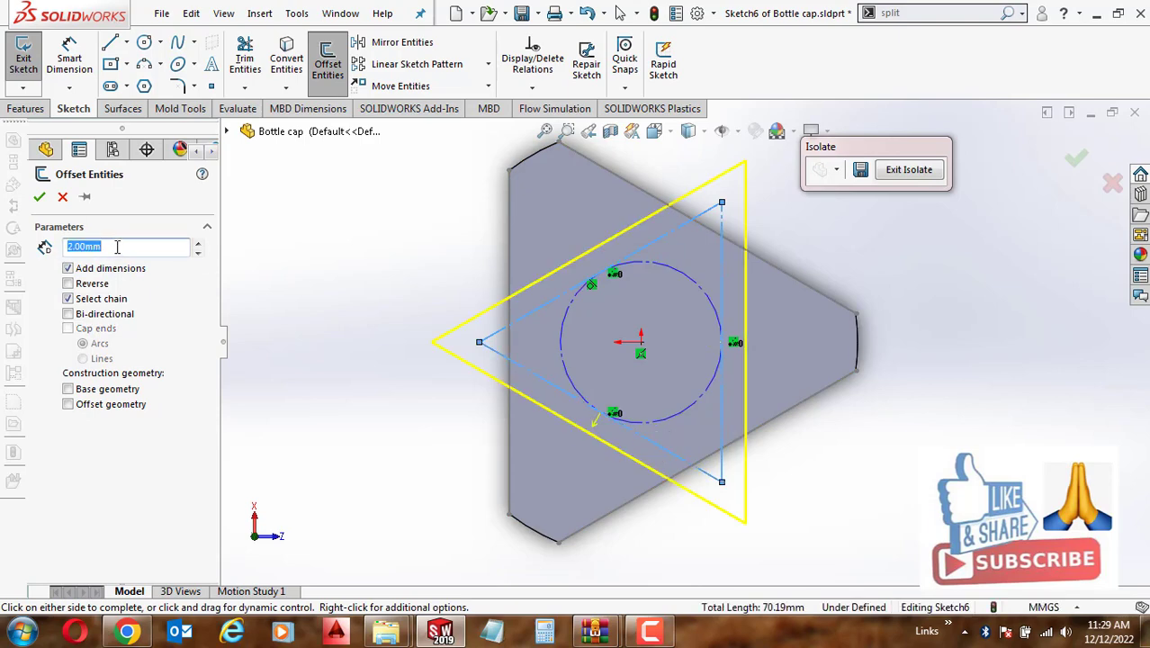
{"action": "type", "text": "3"}
{"action": "key", "text": "Return"}
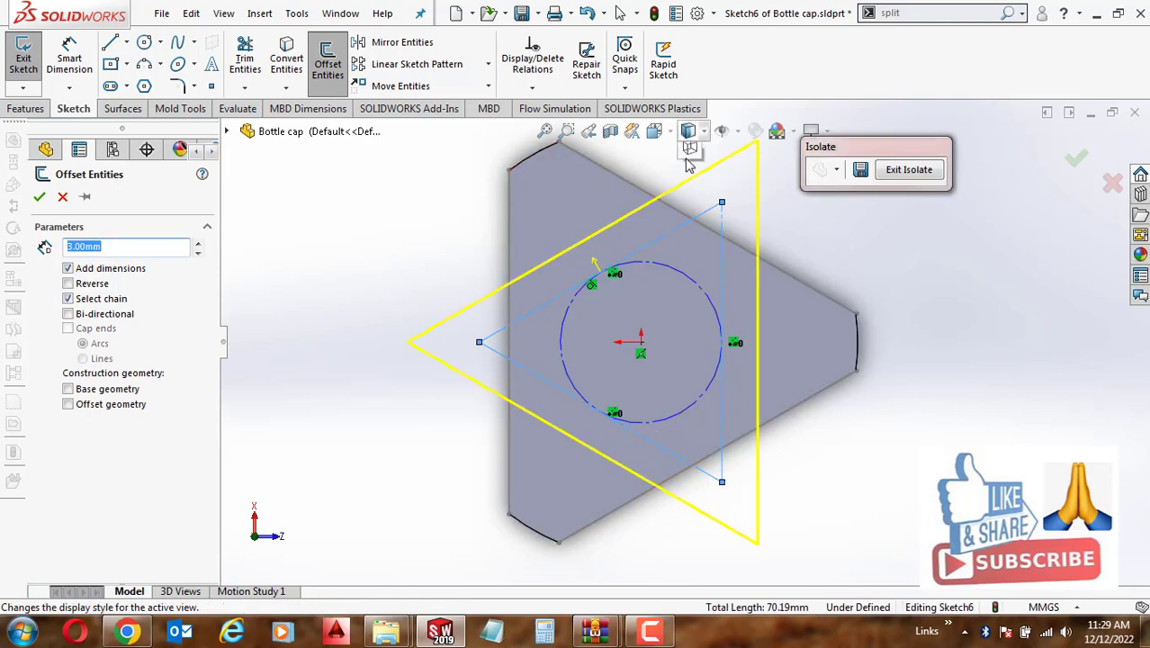
{"action": "left_click", "coordinate": [688, 131]}
{"action": "left_click", "coordinate": [690, 216]}
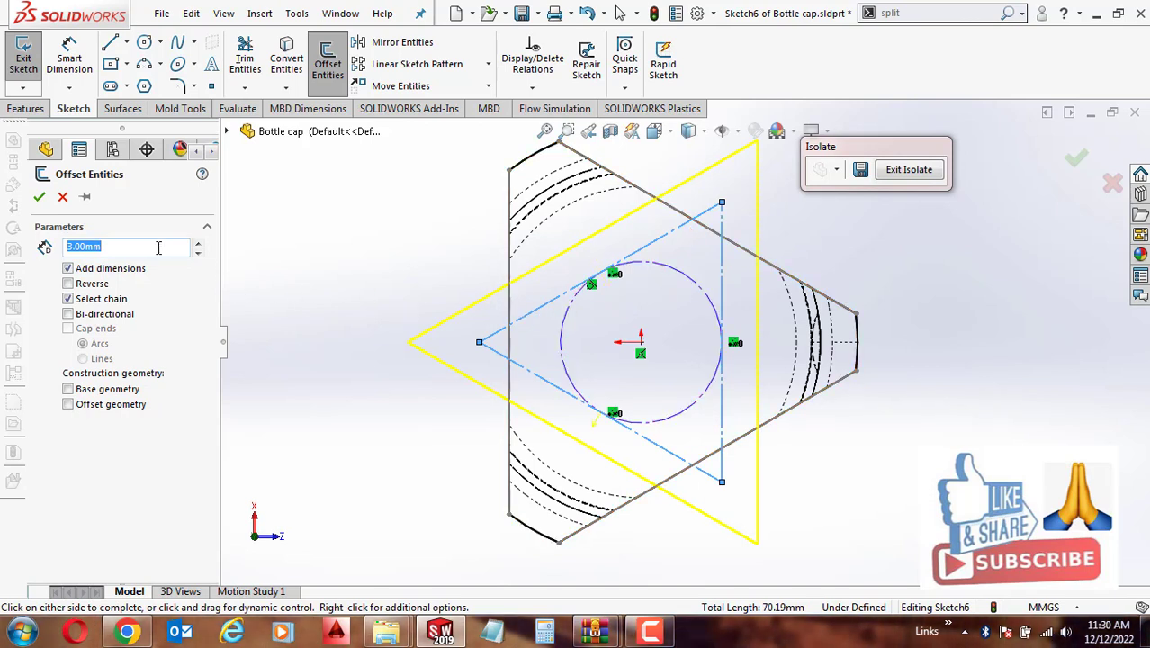
{"action": "type", "text": "5"}
{"action": "key", "text": "Return"}
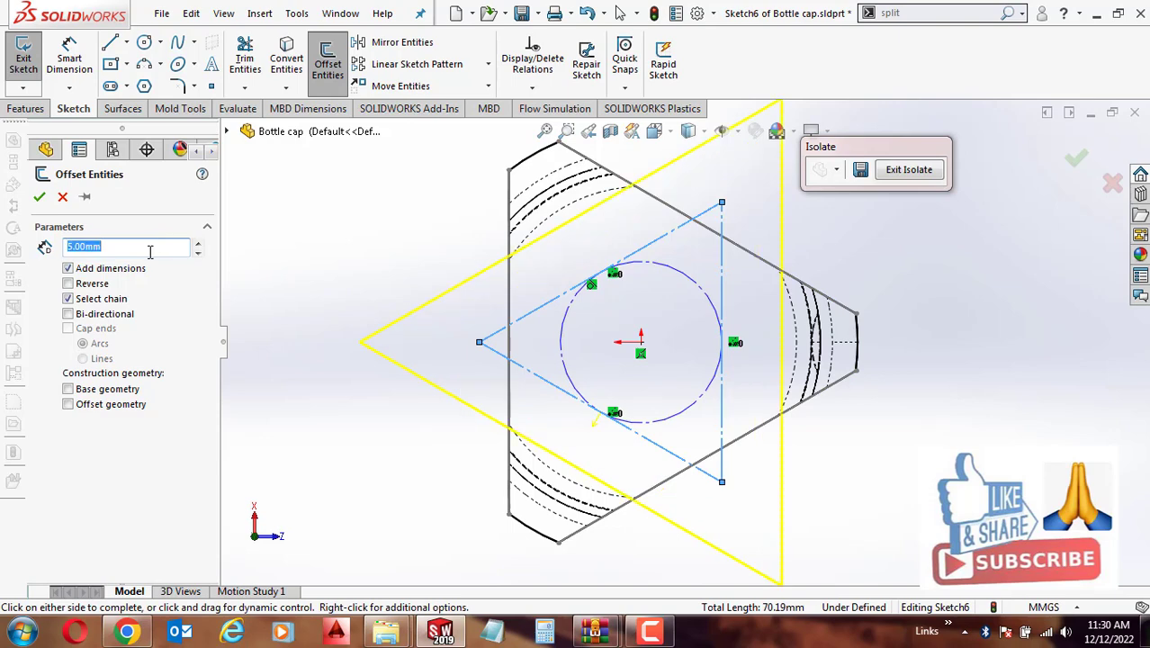
{"action": "type", "text": "4"}
{"action": "key", "text": "Return"}
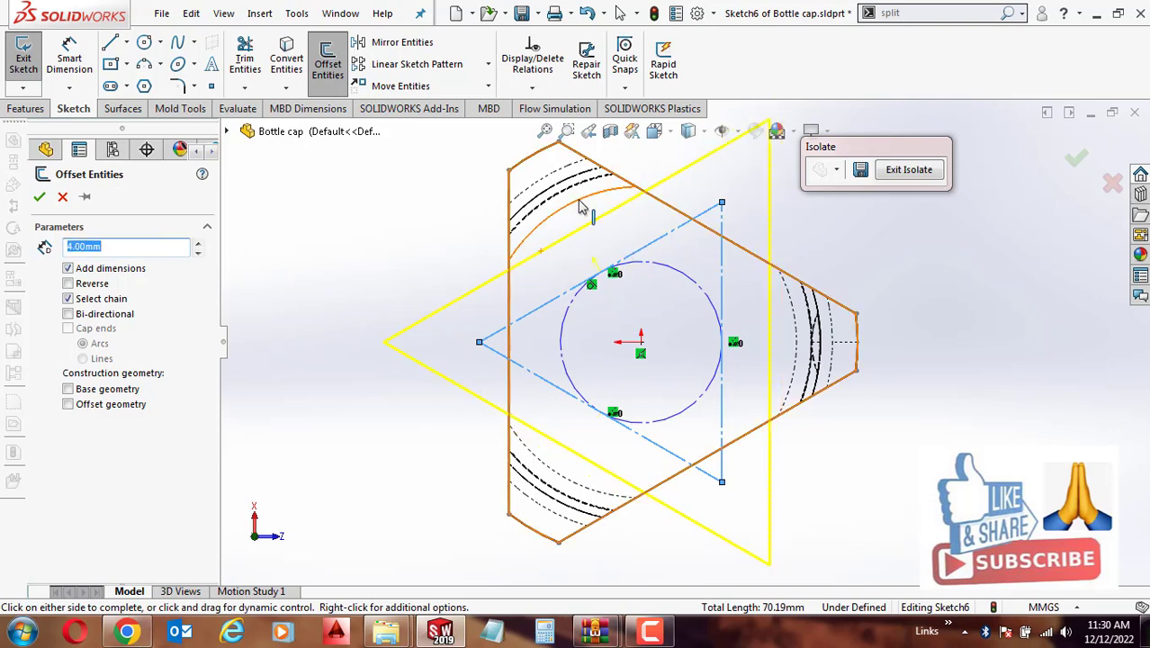
{"action": "left_click", "coordinate": [1077, 160]}
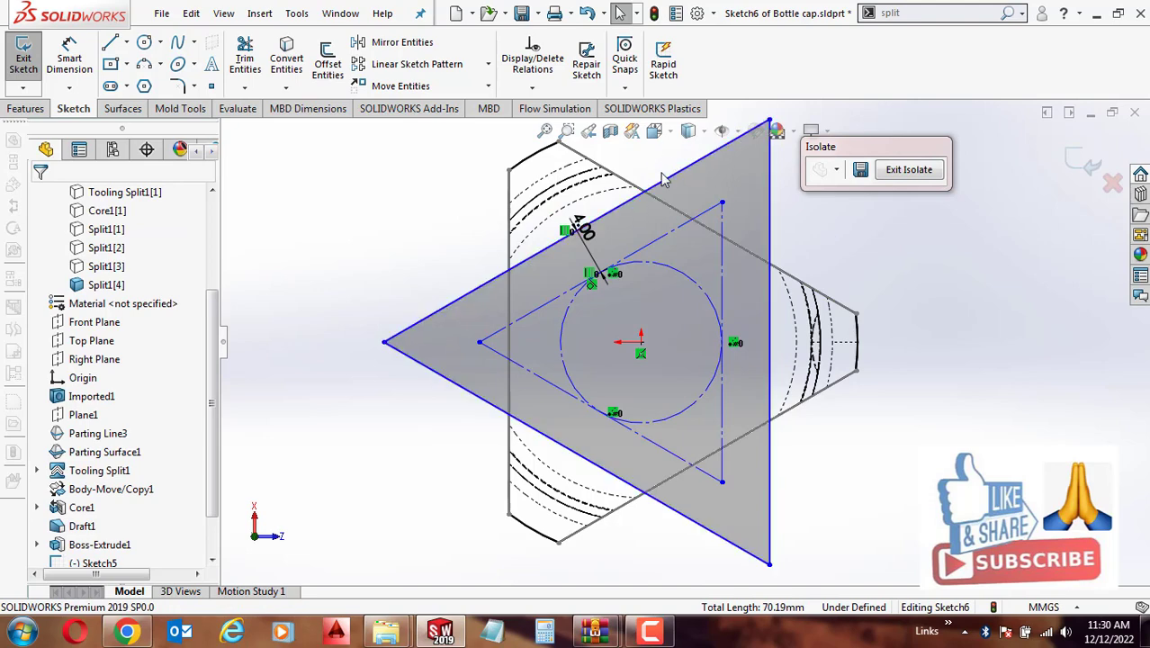
{"action": "scroll", "coordinate": [810, 297], "scroll_direction": "up", "scroll_amount": 2}
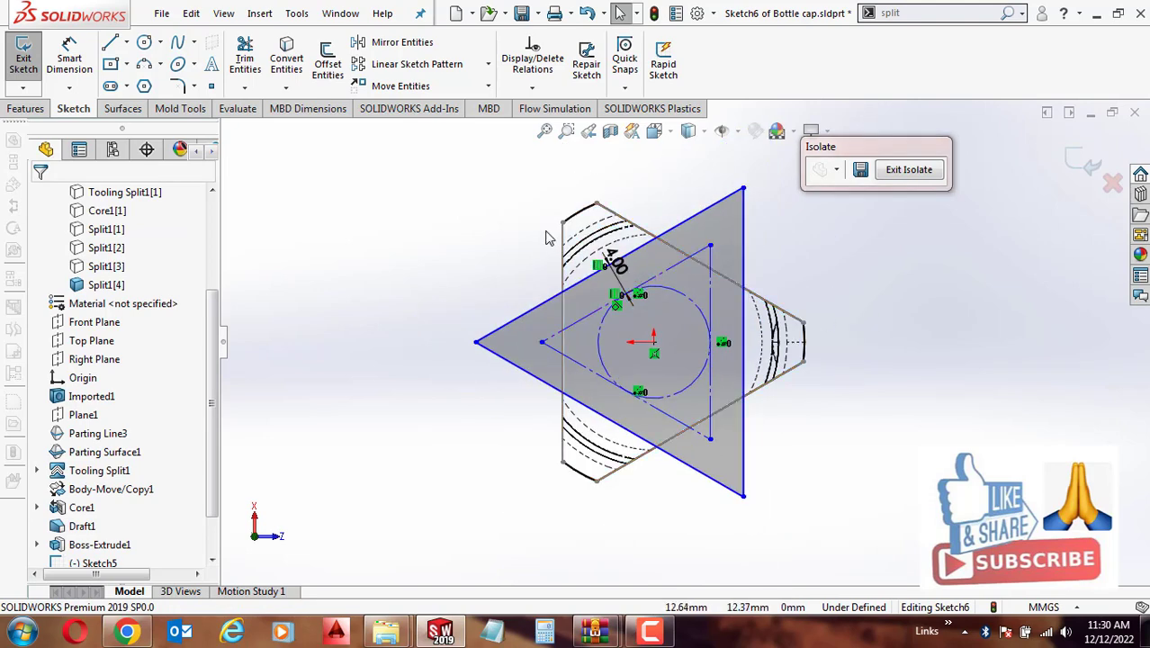
Draw a circle centred on the origin that encloses the offset triangle
{"action": "left_click", "coordinate": [144, 43]}
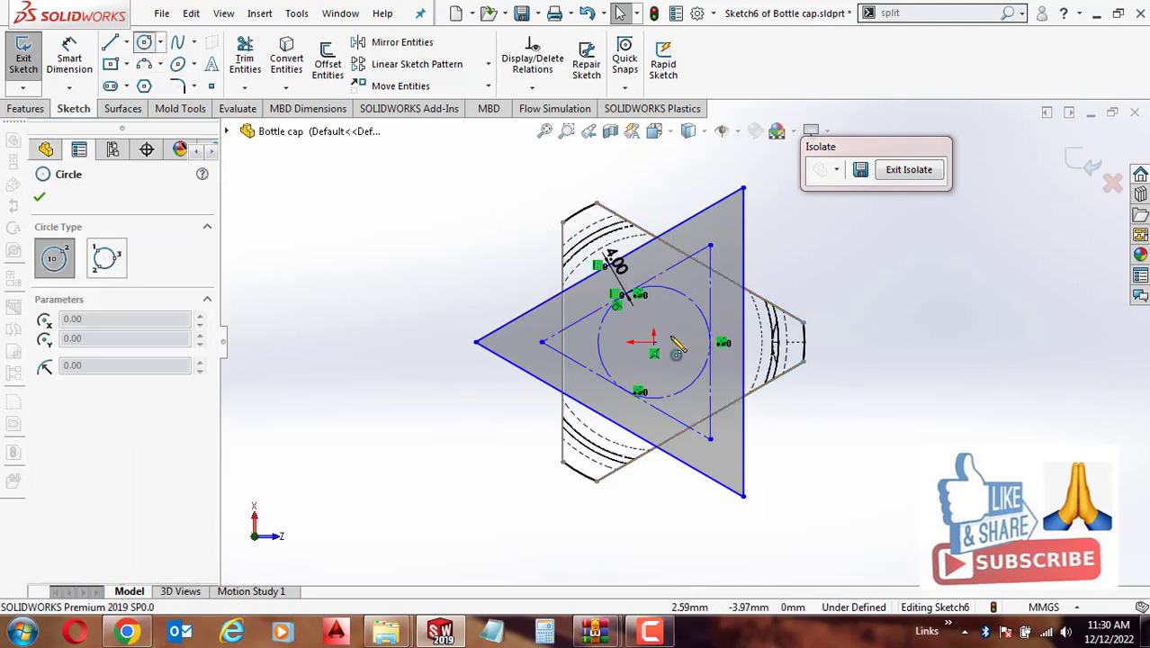
{"action": "left_click", "coordinate": [654, 342]}
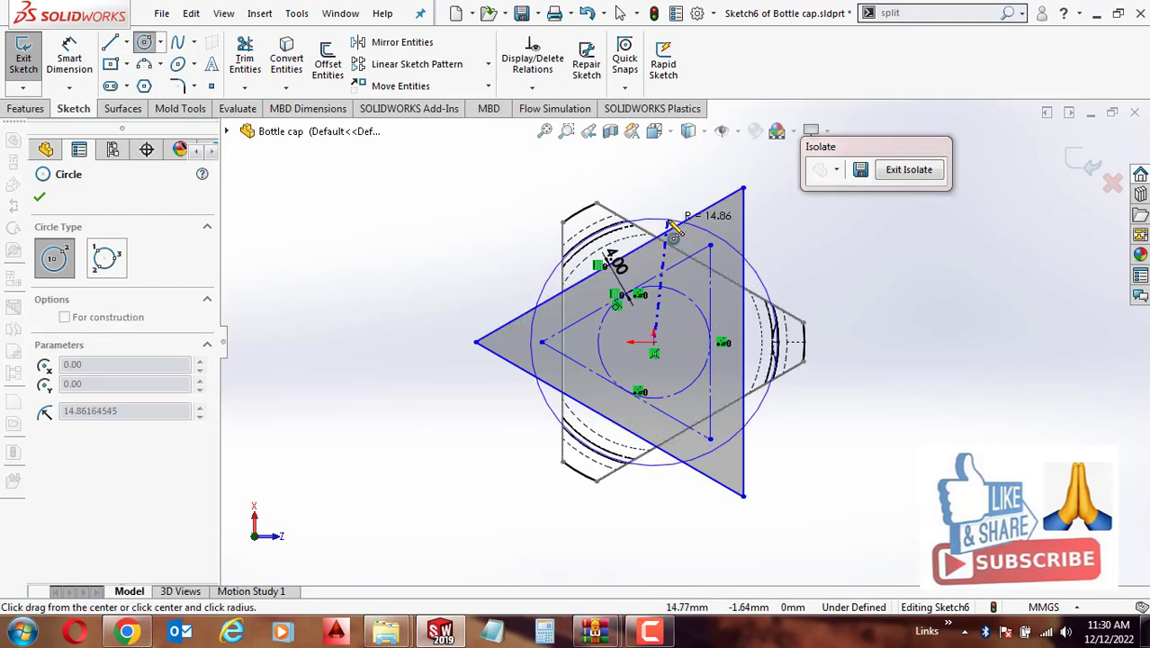
{"action": "left_click", "coordinate": [672, 221]}
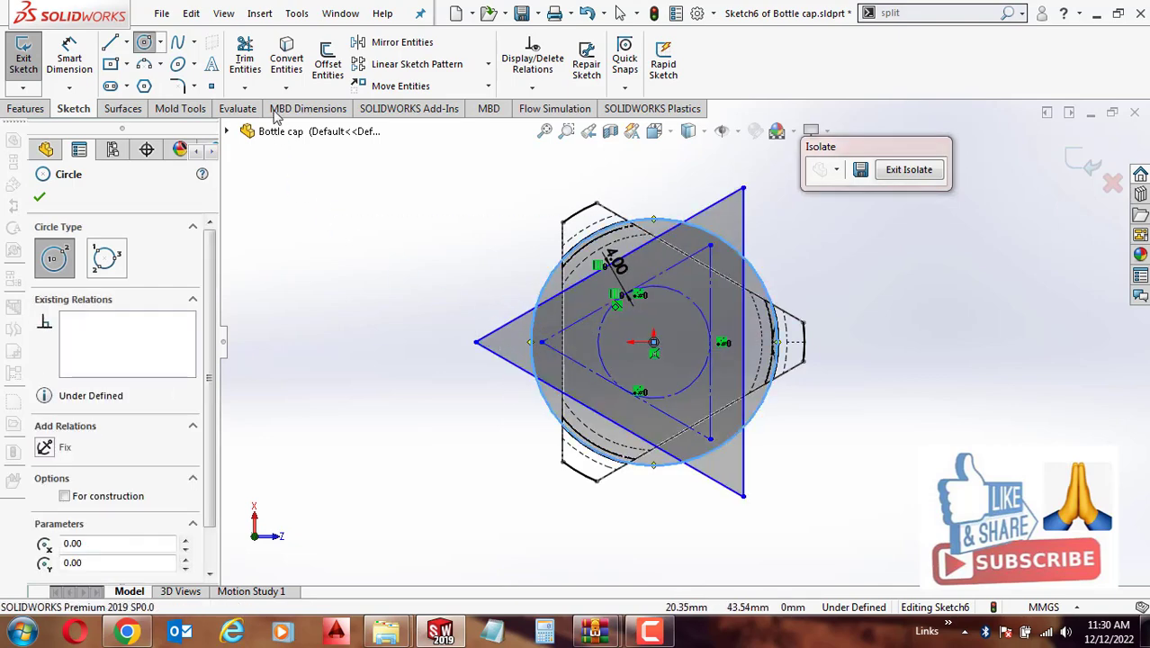
Power-trim the triangle tips and circle arcs, leaving three separate edge lines
{"action": "left_click", "coordinate": [245, 56]}
{"action": "mouse_move", "coordinate": [515, 280]}
{"action": "left_mouse_down"}
{"action": "mouse_move", "coordinate": [502, 410]}
{"action": "mouse_move", "coordinate": [502, 337]}
{"action": "left_mouse_up"}
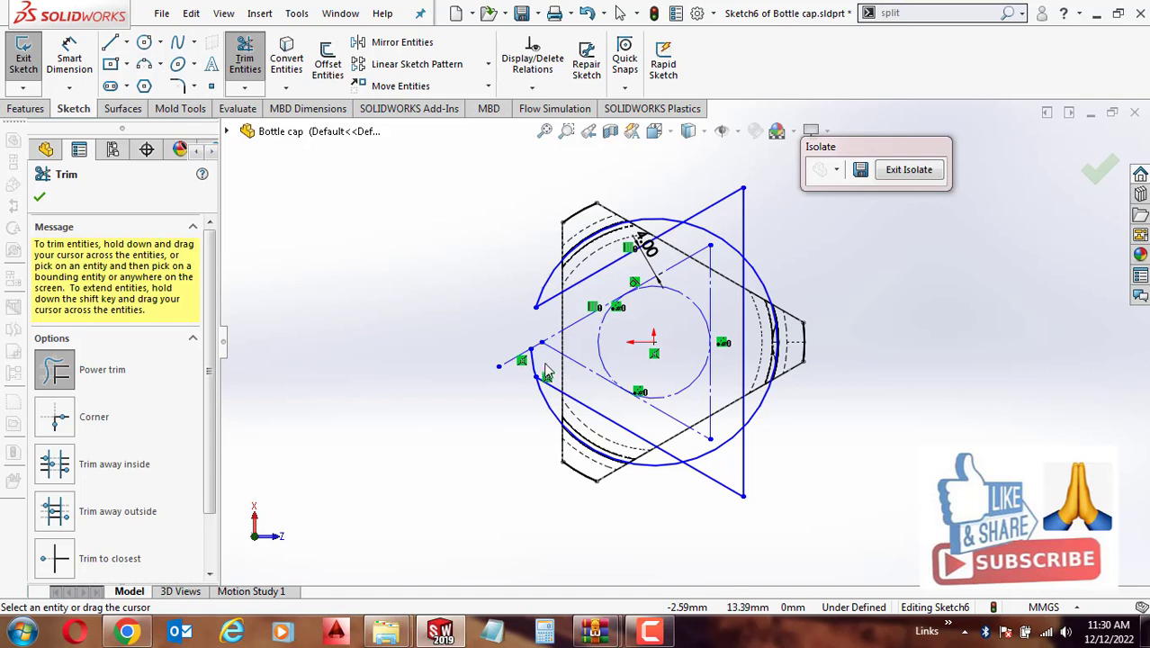
{"action": "left_click_drag", "start_coordinate": [525, 431], "coordinate": [592, 434]}
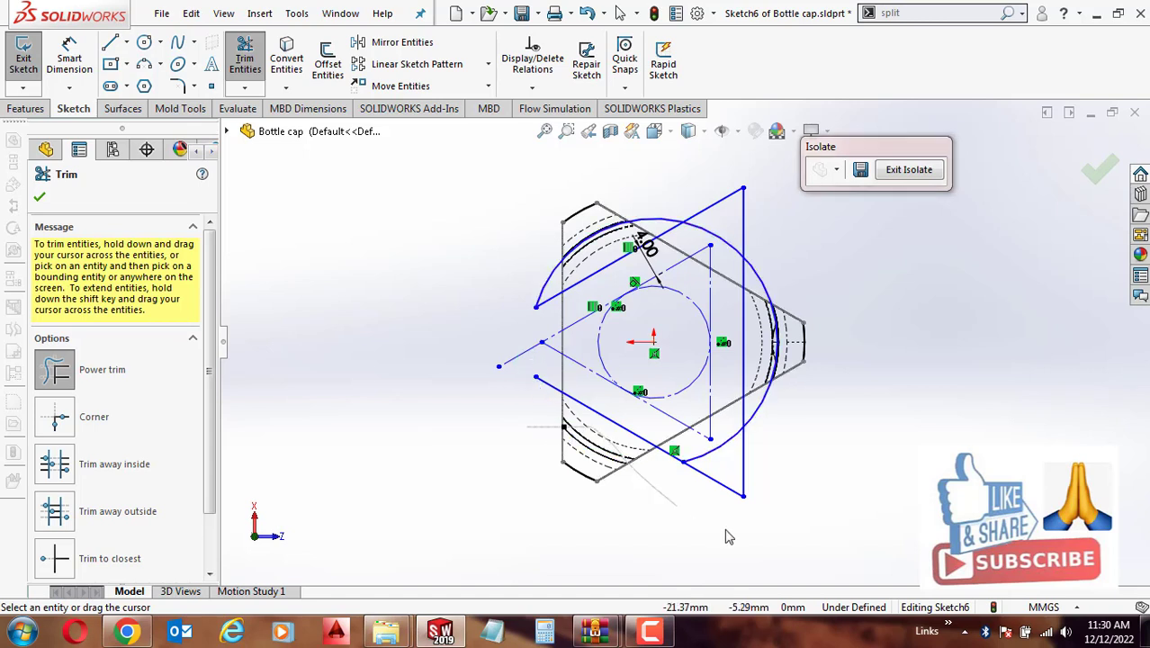
{"action": "left_click_drag", "start_coordinate": [759, 474], "coordinate": [864, 439]}
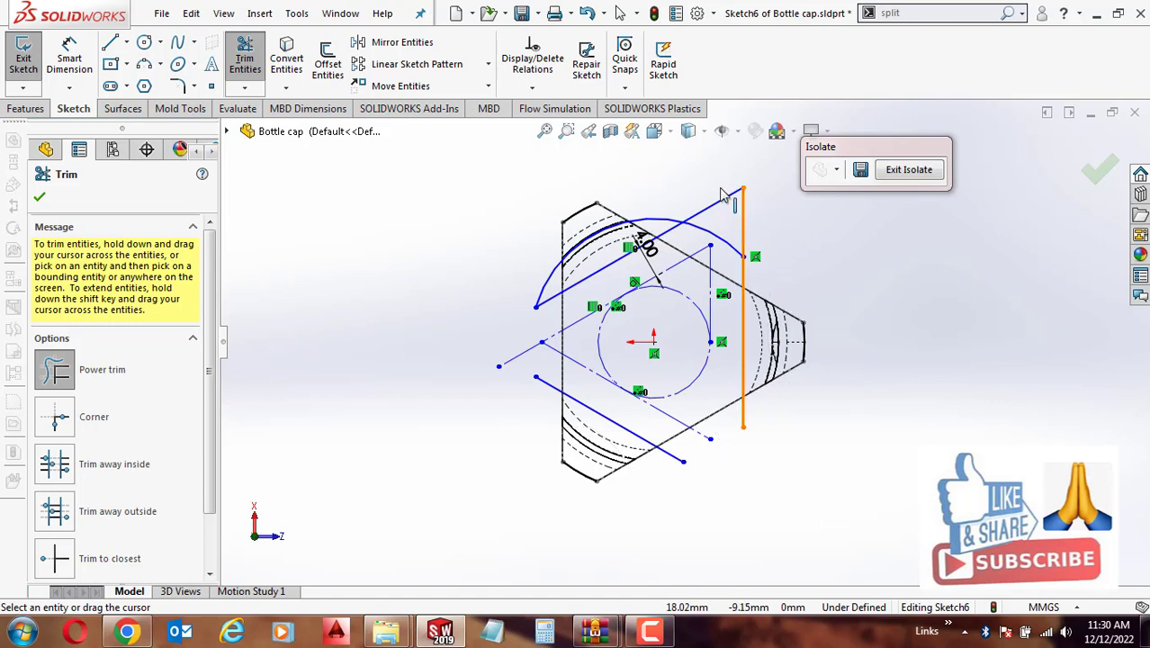
{"action": "left_click_drag", "start_coordinate": [680, 169], "coordinate": [784, 227]}
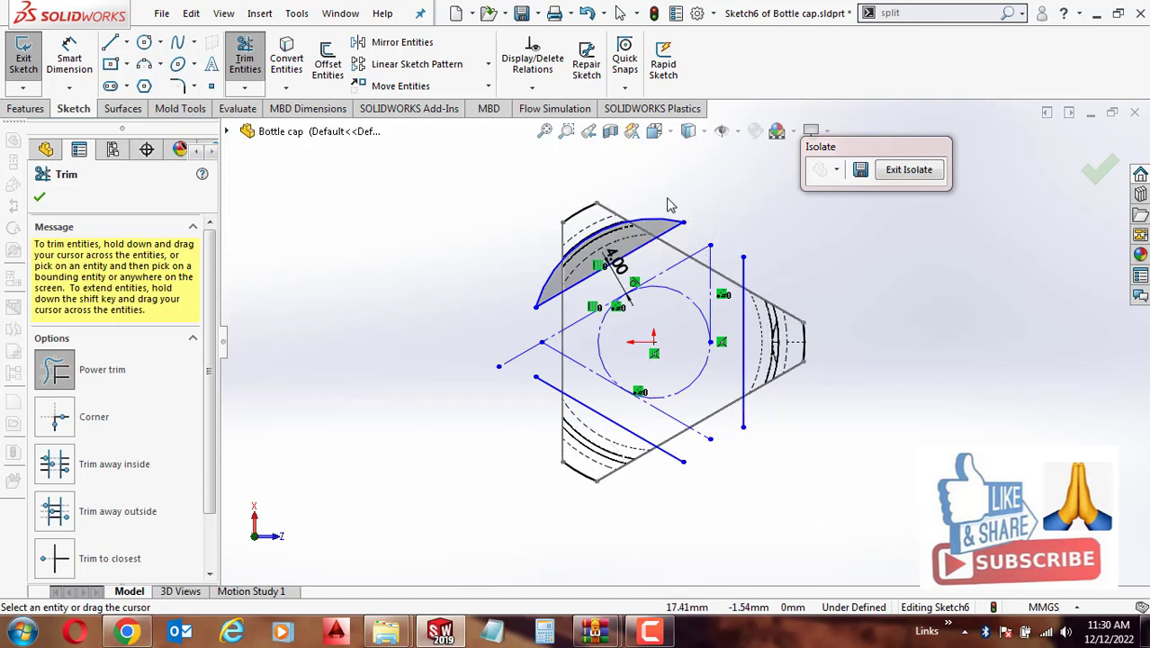
{"action": "left_click_drag", "start_coordinate": [653, 202], "coordinate": [547, 258]}
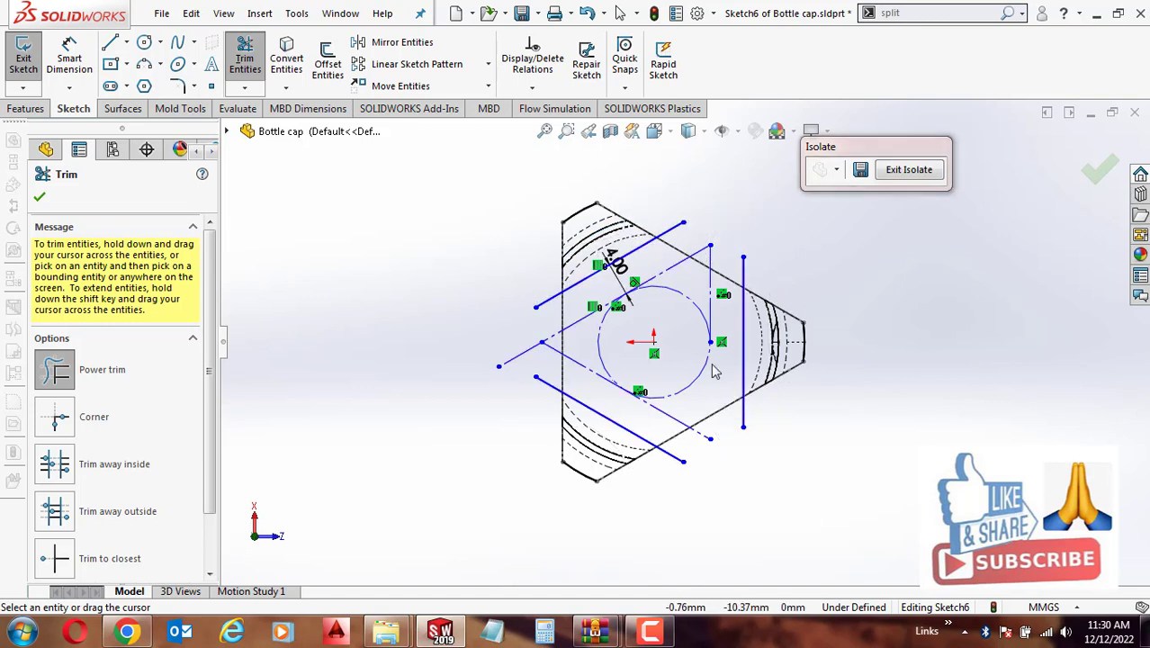
{"action": "left_click", "coordinate": [1091, 184]}
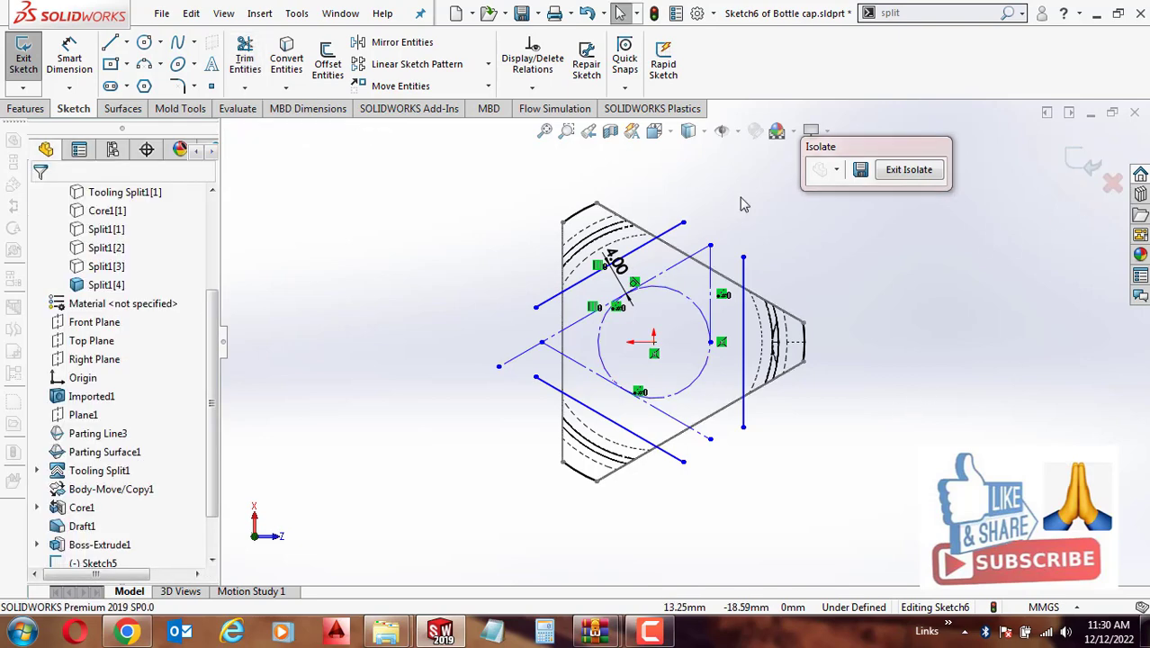
Return the model to Shaded display and exit Sketch6
{"action": "left_click", "coordinate": [688, 131]}
{"action": "left_click", "coordinate": [690, 161]}
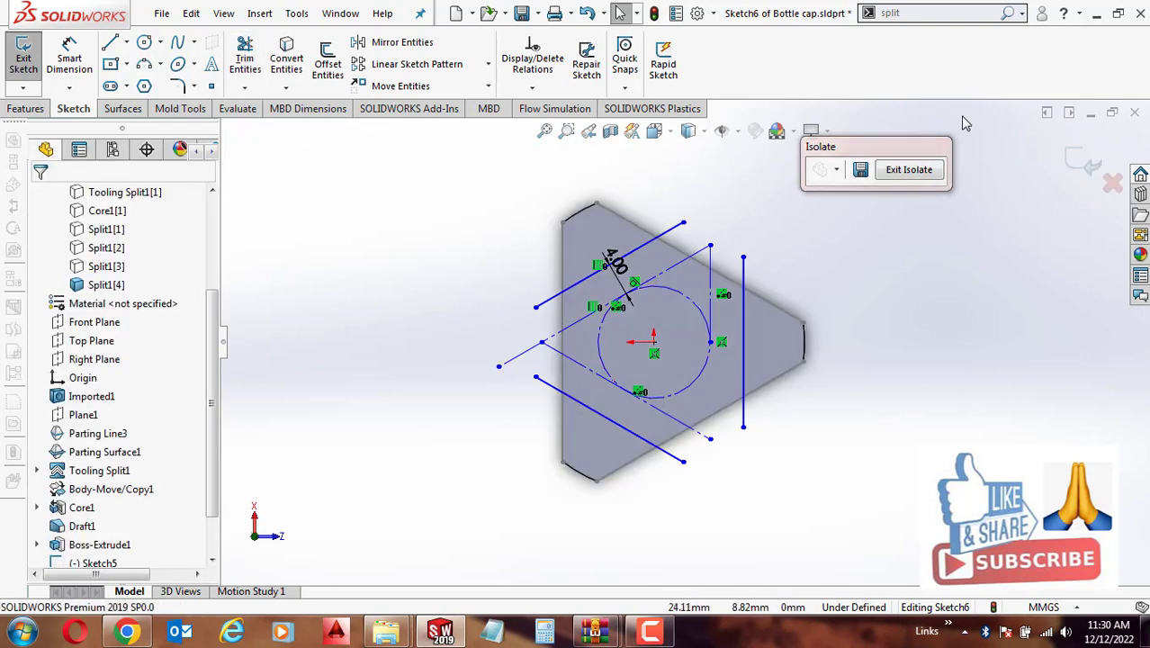
{"action": "left_click", "coordinate": [1073, 162]}
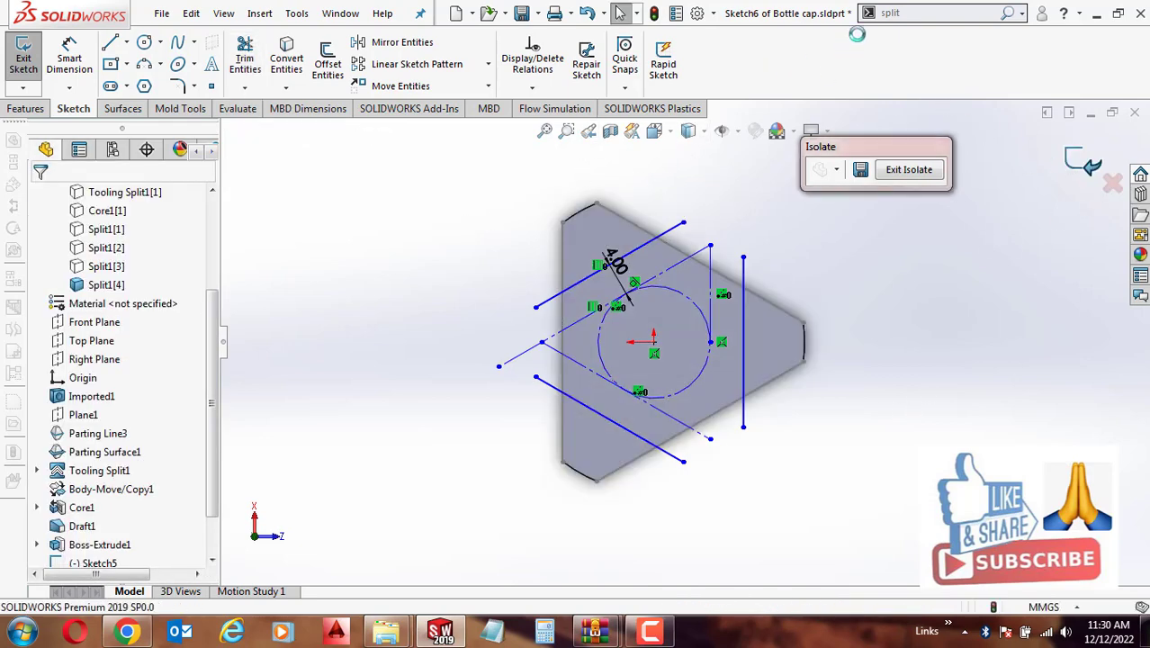
{"action": "left_click", "coordinate": [916, 13]}
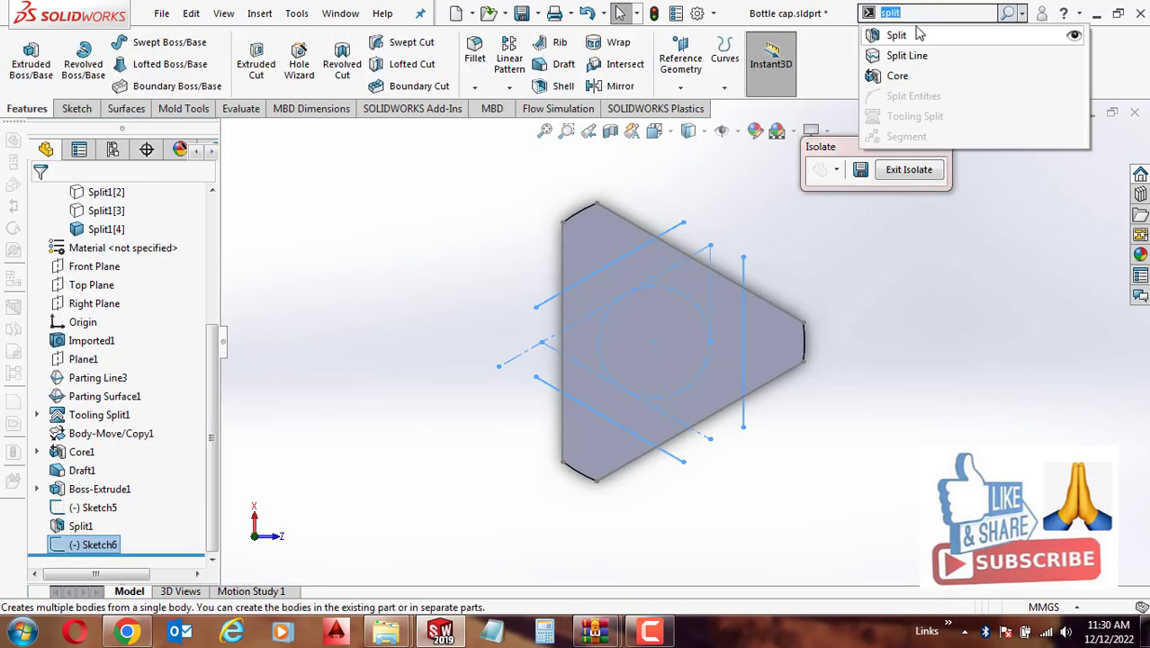
Start a Split feature and set Sketch6 as its trim tool
{"action": "left_click", "coordinate": [900, 35]}
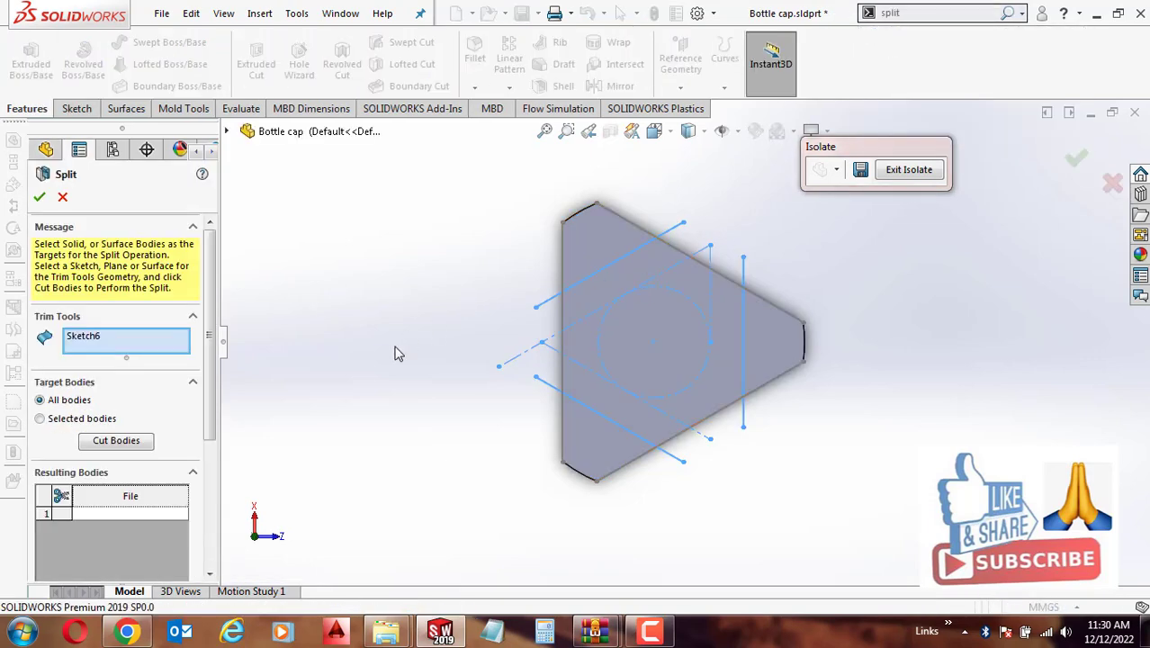
{"action": "right_click", "coordinate": [115, 349]}
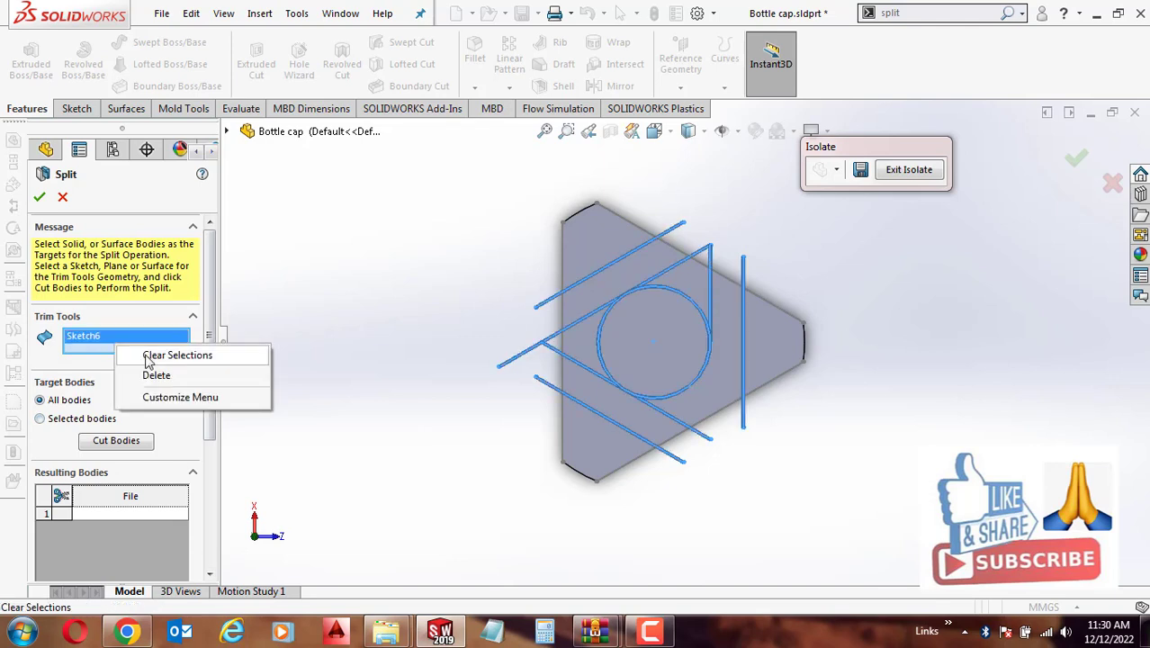
{"action": "left_click", "coordinate": [162, 354]}
{"action": "left_click", "coordinate": [598, 266]}
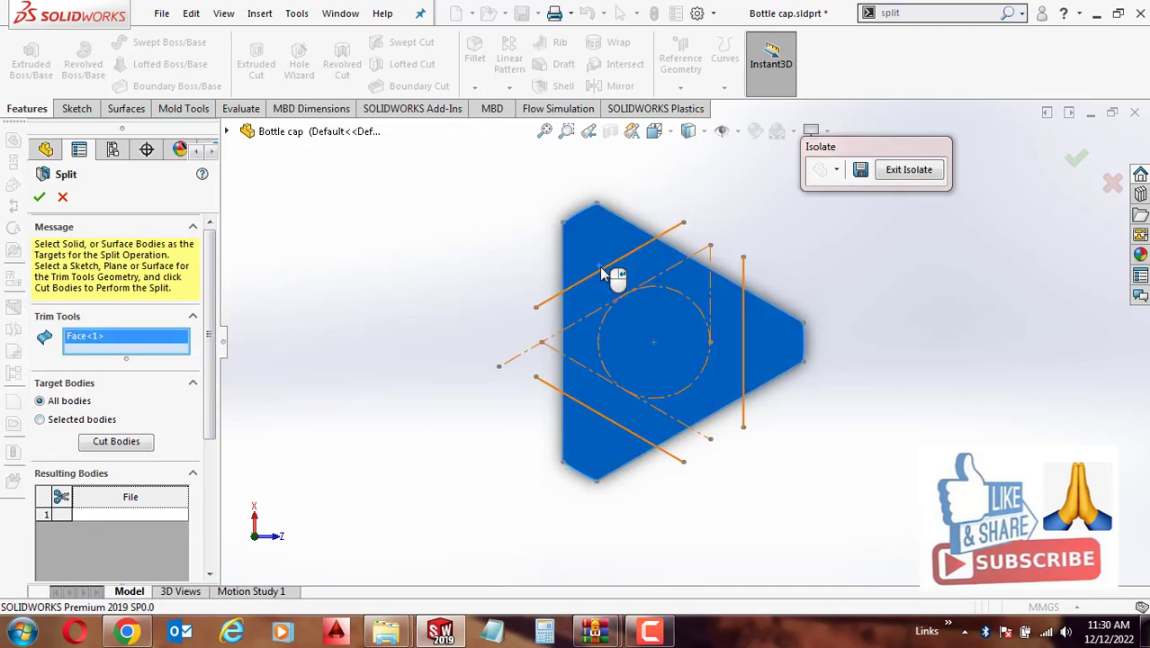
{"action": "right_click", "coordinate": [121, 338]}
{"action": "left_click", "coordinate": [144, 346]}
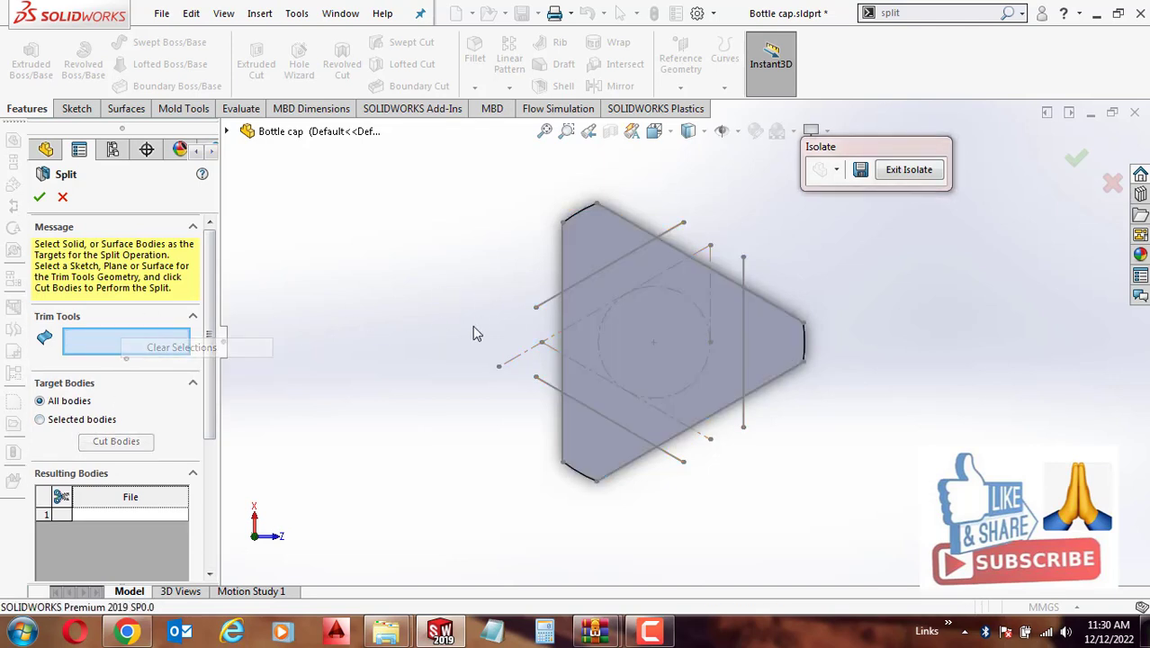
{"action": "left_click", "coordinate": [590, 282]}
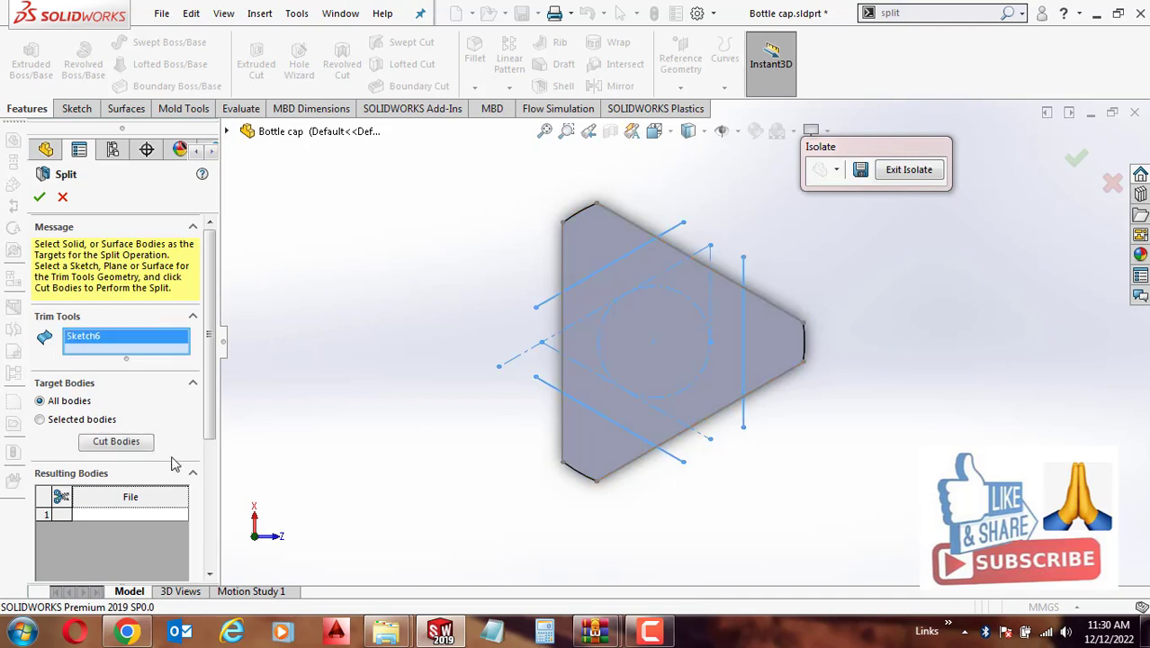
Cut the core, keep Bodies 1–3, and confirm to create Split2[1]–Split2[4]
{"action": "left_click", "coordinate": [125, 441]}
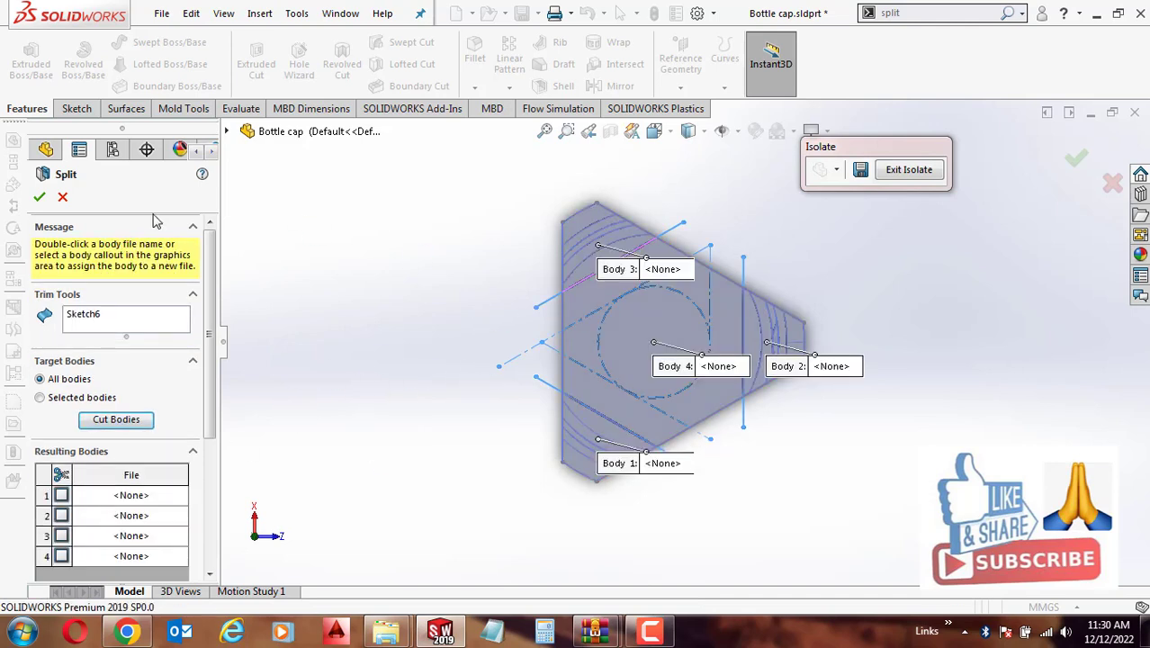
{"action": "left_click", "coordinate": [583, 242]}
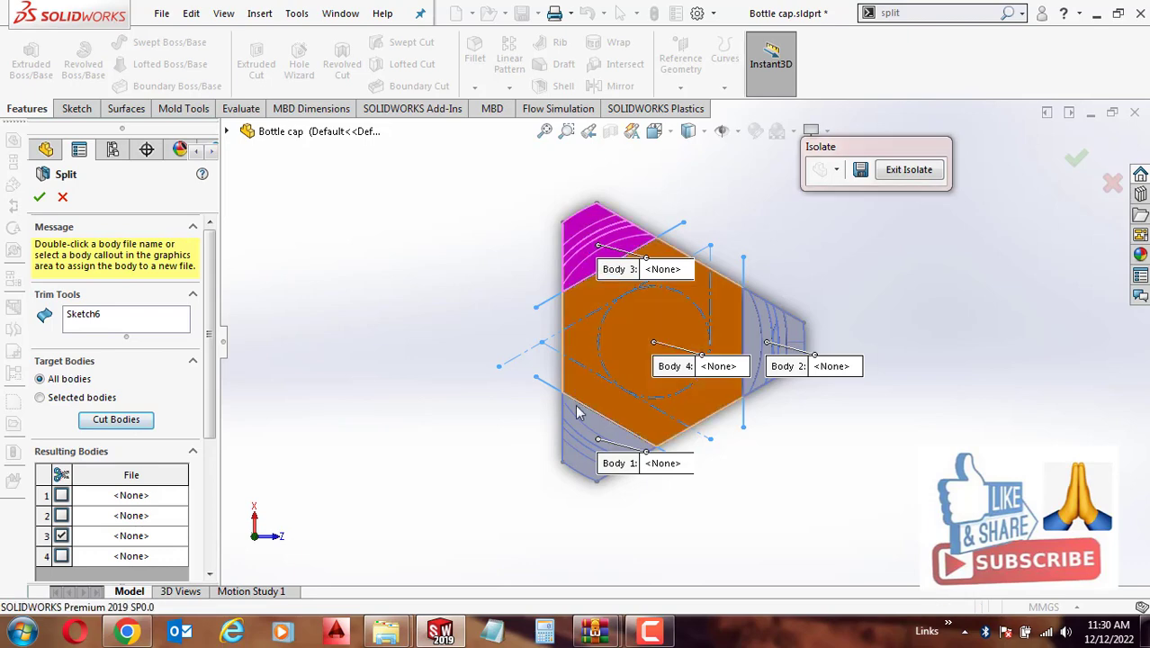
{"action": "left_click", "coordinate": [583, 432]}
{"action": "left_click", "coordinate": [772, 359]}
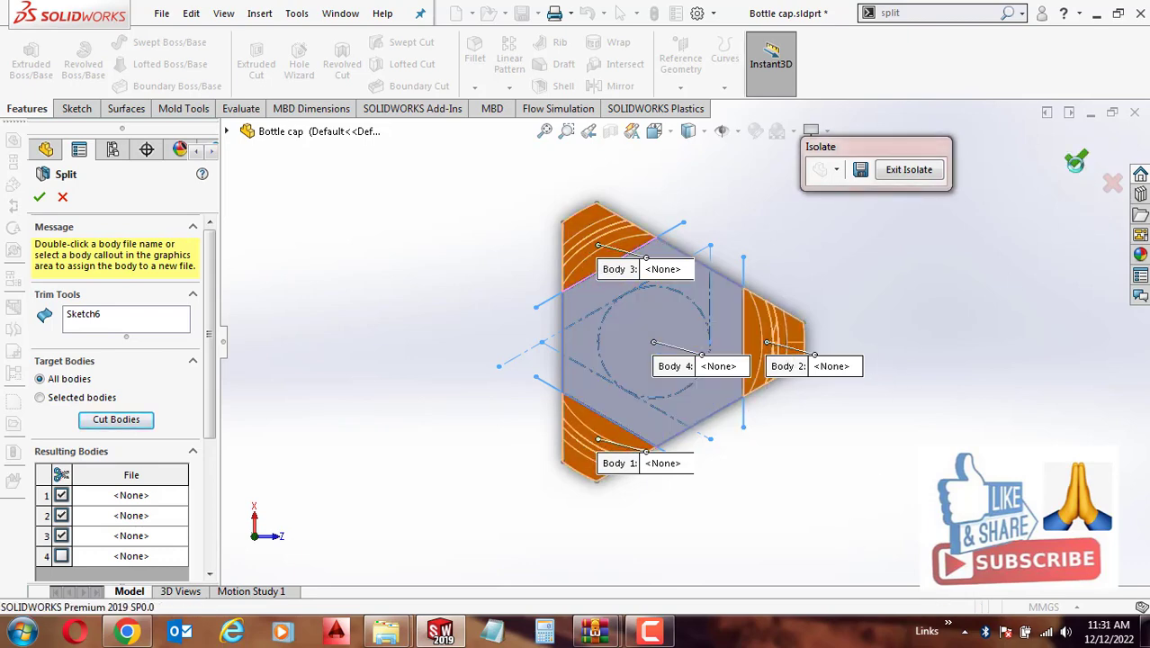
{"action": "left_click", "coordinate": [1076, 160]}
Hide Sketch6, its remaining sketch lines, and the hexagonal end body
{"action": "middle_click_drag", "start_coordinate": [699, 321], "coordinate": [864, 288]}
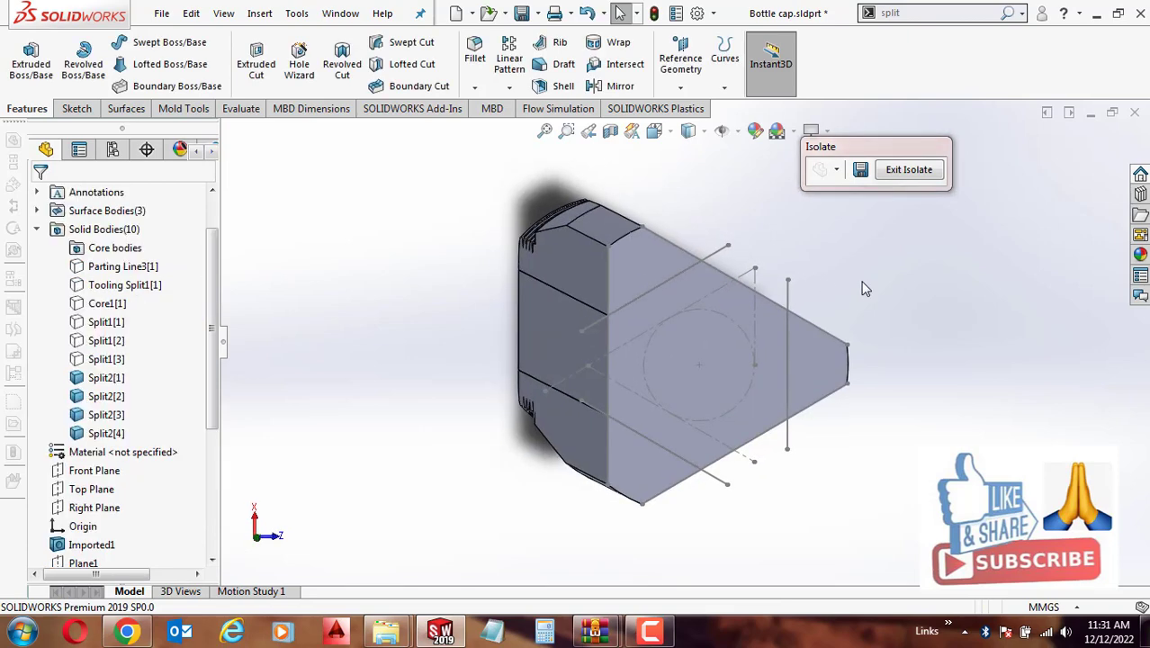
{"action": "right_click", "coordinate": [785, 307]}
{"action": "key", "text": "Escape"}
{"action": "right_click", "coordinate": [786, 307]}
{"action": "left_click", "coordinate": [821, 272]}
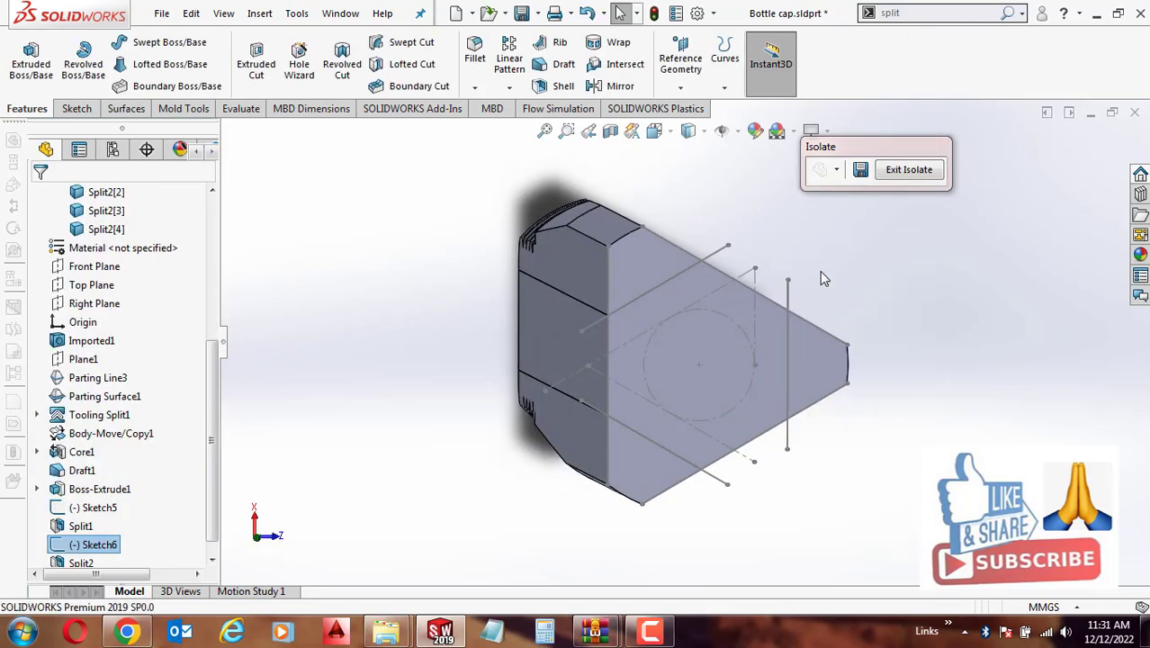
{"action": "mouse_move", "coordinate": [822, 258]}
{"action": "middle_mouse_down"}
{"action": "mouse_move", "coordinate": [738, 297]}
{"action": "mouse_move", "coordinate": [750, 350]}
{"action": "mouse_move", "coordinate": [754, 326]}
{"action": "middle_mouse_up"}
{"action": "left_click", "coordinate": [751, 350]}
{"action": "left_click", "coordinate": [872, 311]}
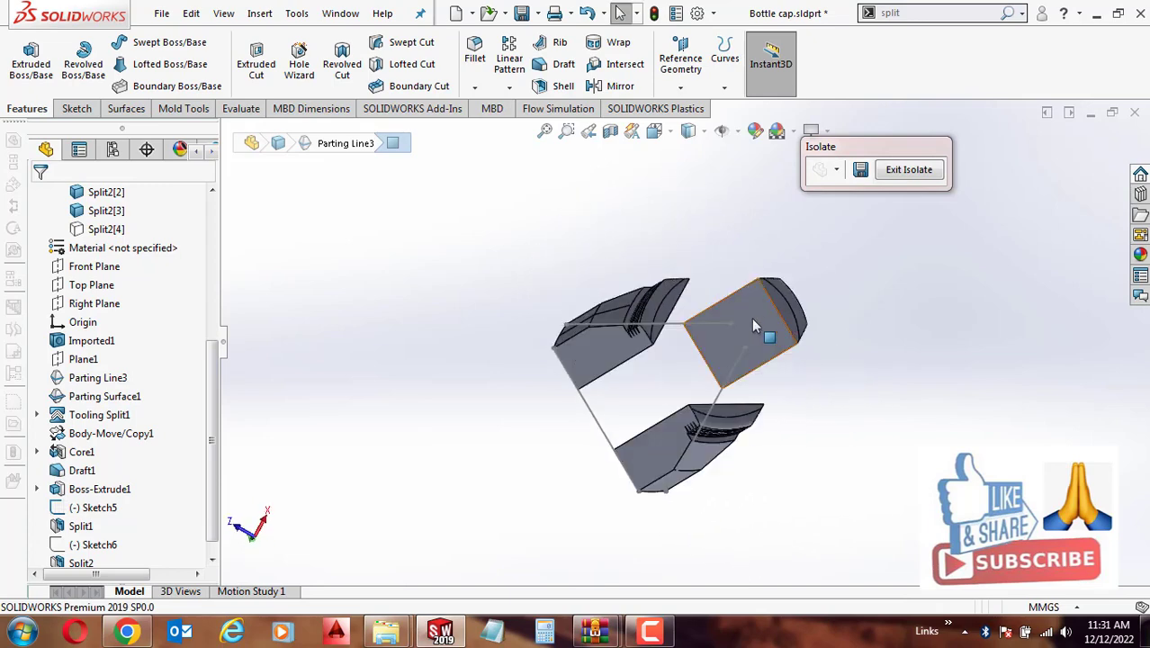
{"action": "left_click", "coordinate": [605, 433]}
{"action": "right_click", "coordinate": [606, 432]}
{"action": "left_click", "coordinate": [641, 366]}
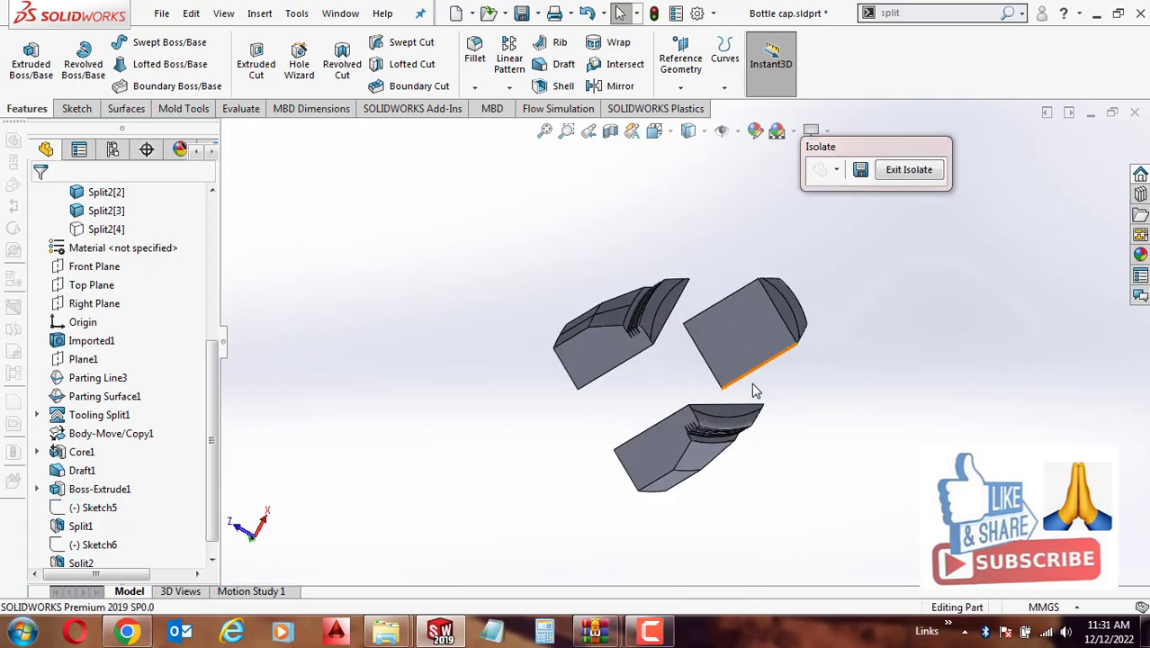
Show the Split2[4] body again from the Solid Bodies folder
{"action": "left_click", "coordinate": [107, 229]}
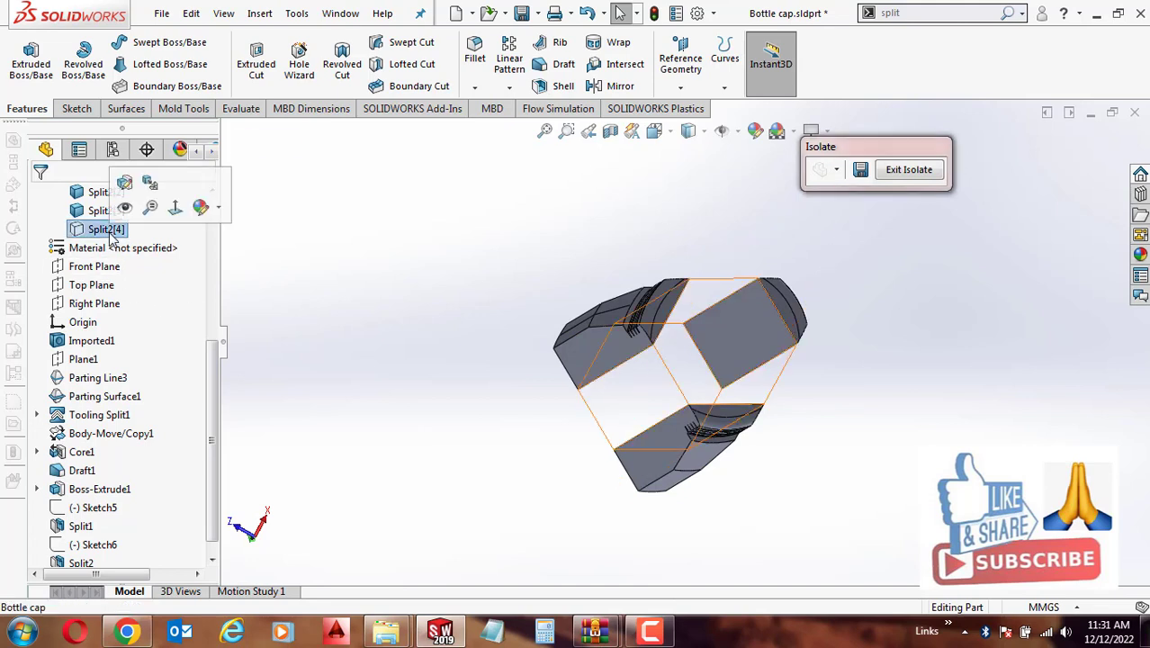
{"action": "left_click", "coordinate": [126, 184]}
{"action": "left_click", "coordinate": [341, 273]}
{"action": "scroll", "coordinate": [702, 315], "scroll_direction": "up", "scroll_amount": 3}
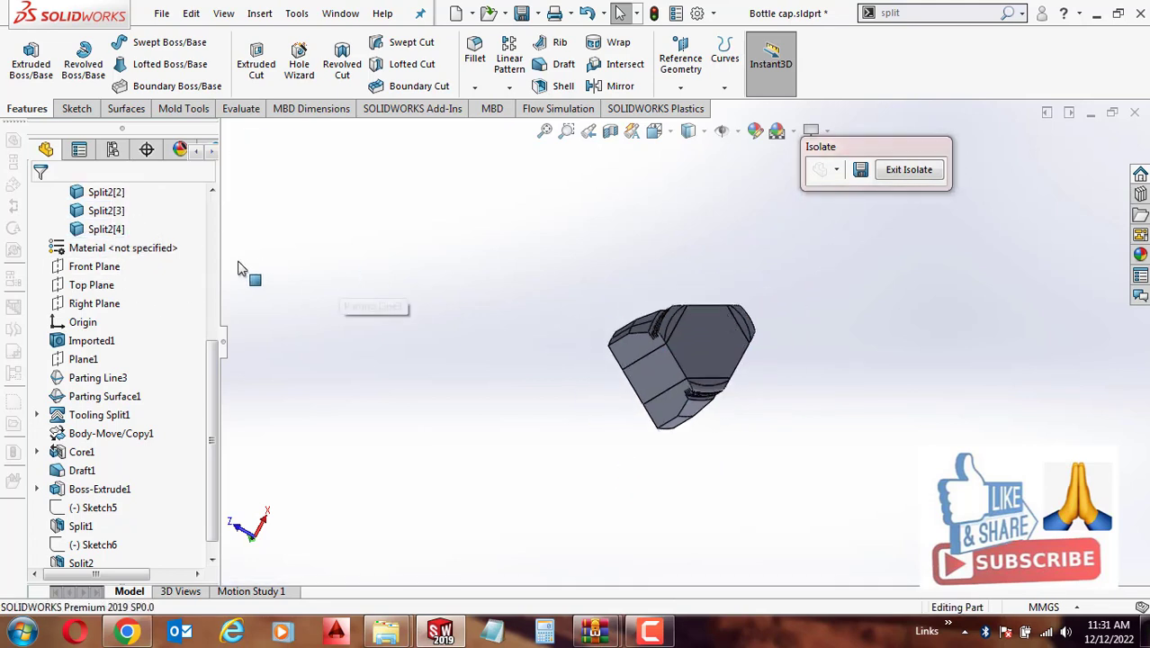
{"action": "left_click_drag", "start_coordinate": [215, 356], "coordinate": [219, 261]}
Select the Split1[1]–Split1[3] bodies, then orbit the cap to an end-on view
{"action": "left_click", "coordinate": [106, 359]}
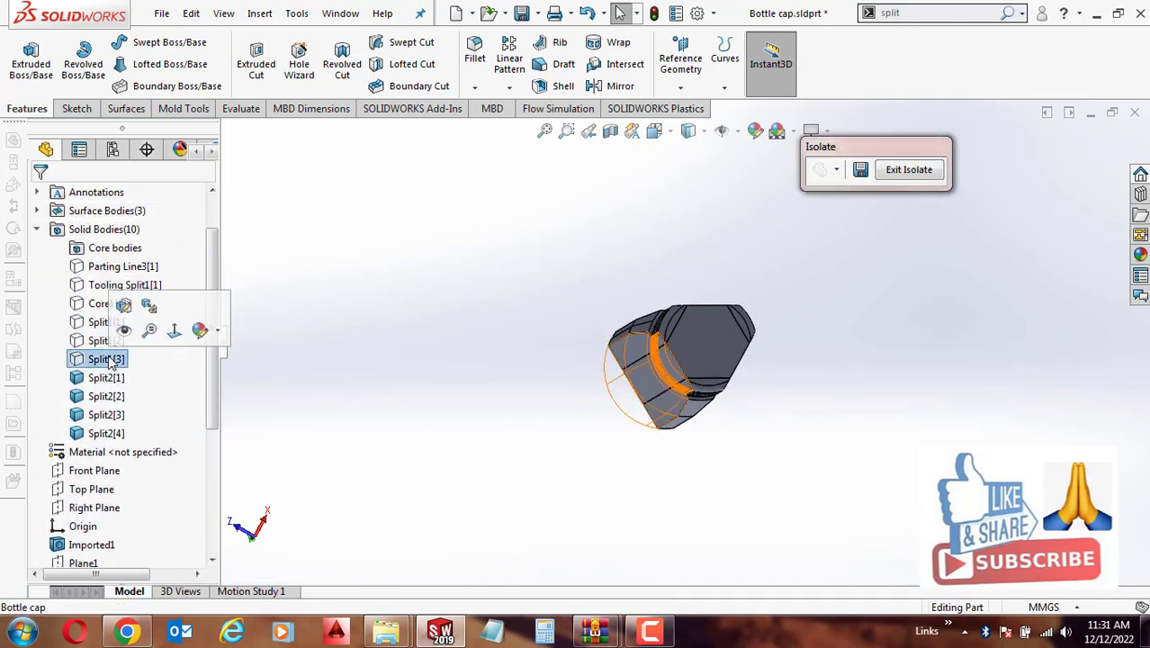
{"action": "left_click", "coordinate": [102, 340], "text": "ctrl"}
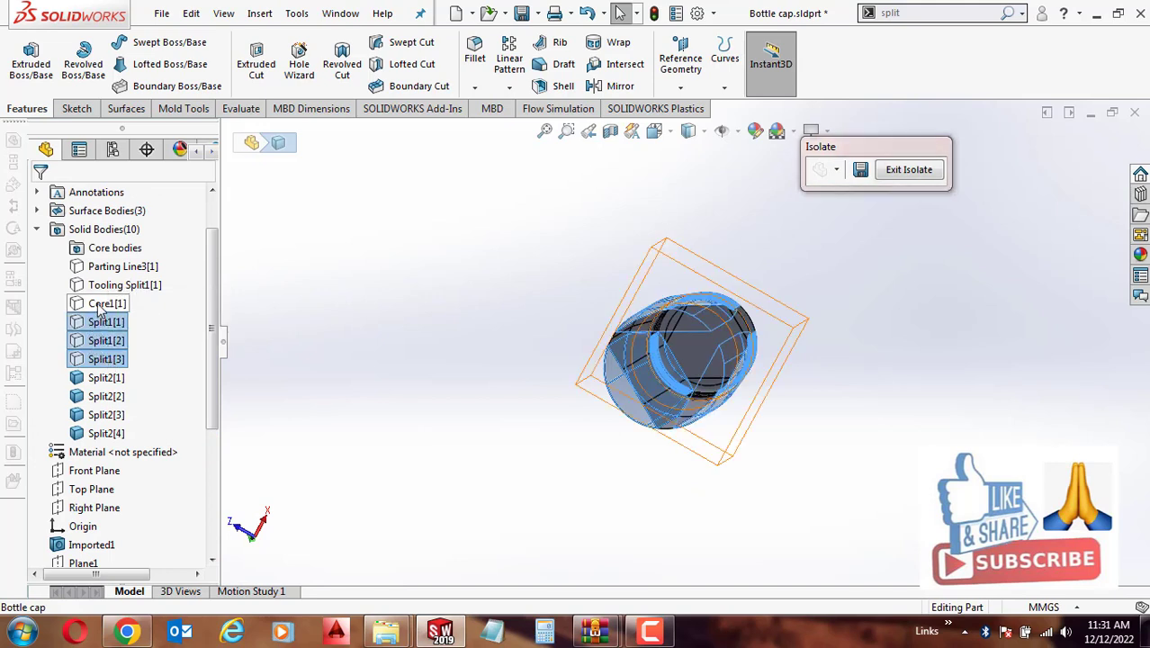
{"action": "left_click", "coordinate": [101, 304], "text": "shift"}
{"action": "left_click", "coordinate": [112, 306], "text": "ctrl"}
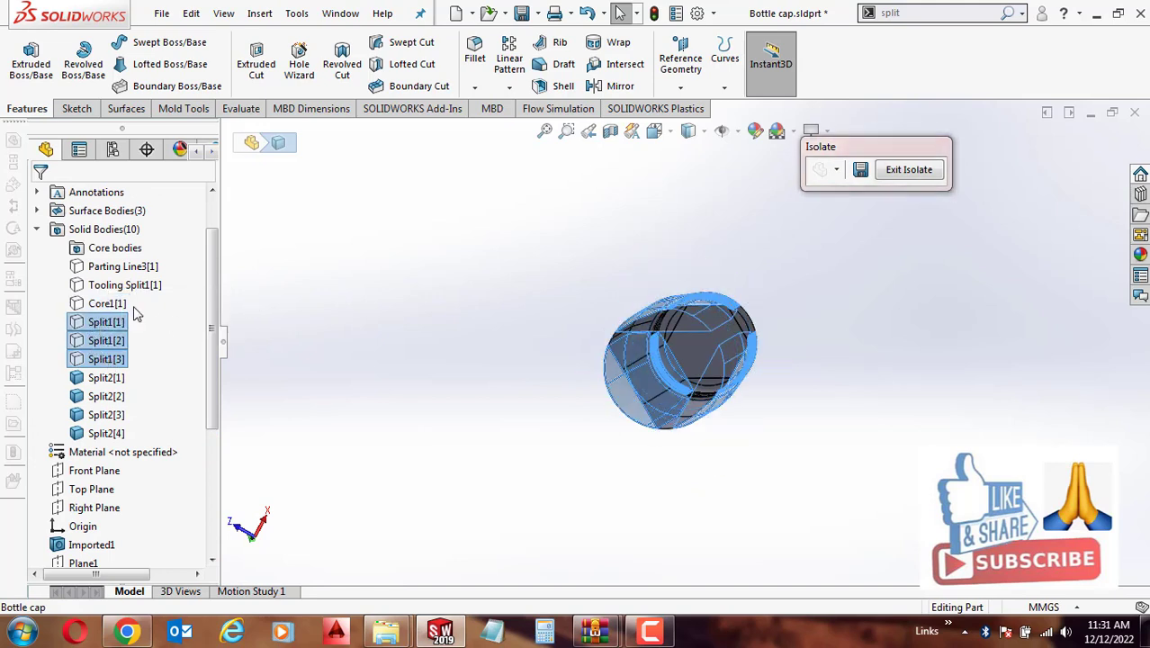
{"action": "right_click", "coordinate": [172, 317]}
{"action": "left_click", "coordinate": [334, 270]}
{"action": "mouse_move", "coordinate": [334, 271]}
{"action": "middle_mouse_down"}
{"action": "mouse_move", "coordinate": [732, 344]}
{"action": "mouse_move", "coordinate": [850, 472]}
{"action": "mouse_move", "coordinate": [676, 262]}
{"action": "mouse_move", "coordinate": [695, 407]}
{"action": "mouse_move", "coordinate": [642, 284]}
{"action": "mouse_move", "coordinate": [636, 379]}
{"action": "middle_mouse_up"}
{"action": "scroll", "coordinate": [732, 344], "scroll_direction": "down", "scroll_amount": 5}
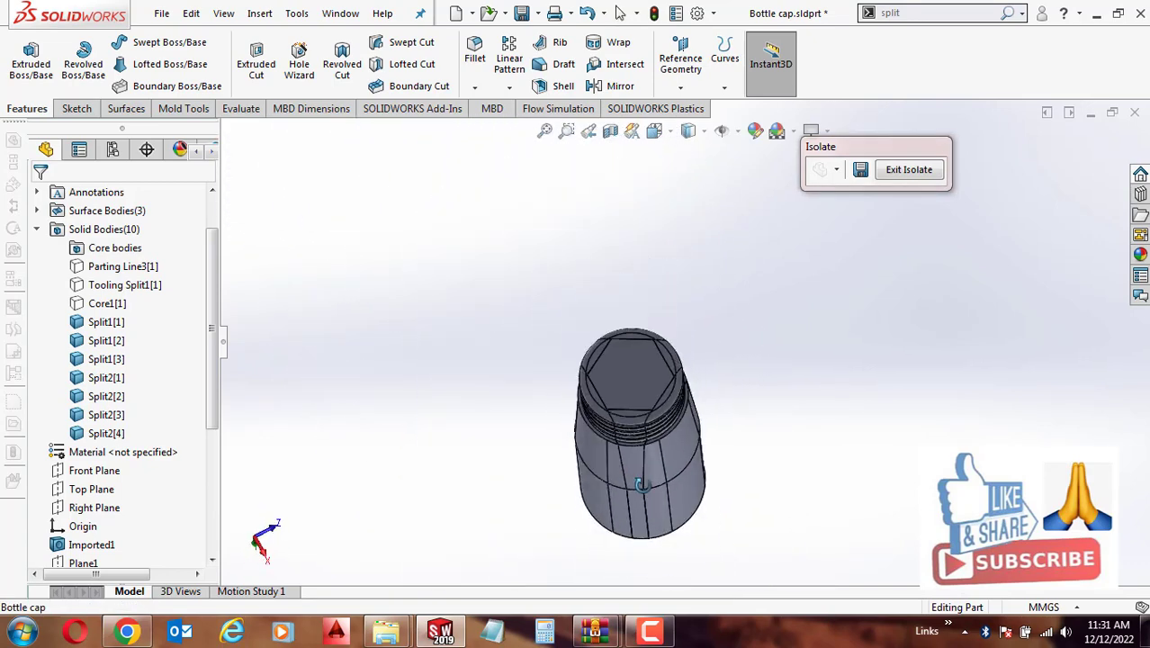
Hide the hexagonal Split2[4] body and orbit to look into the cap's opening
{"action": "left_click", "coordinate": [635, 378]}
{"action": "left_click", "coordinate": [762, 330]}
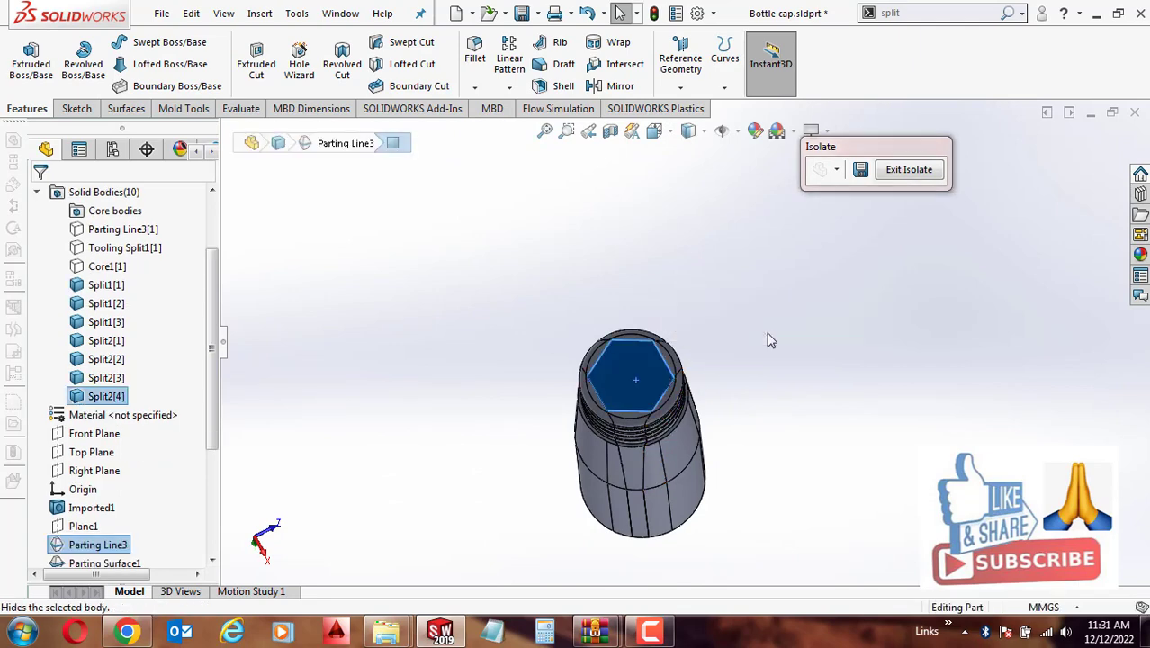
{"action": "scroll", "coordinate": [673, 360], "scroll_direction": "down", "scroll_amount": 3}
{"action": "mouse_move", "coordinate": [673, 380]}
{"action": "middle_mouse_down"}
{"action": "mouse_move", "coordinate": [682, 431]}
{"action": "mouse_move", "coordinate": [693, 340]}
{"action": "middle_mouse_up"}
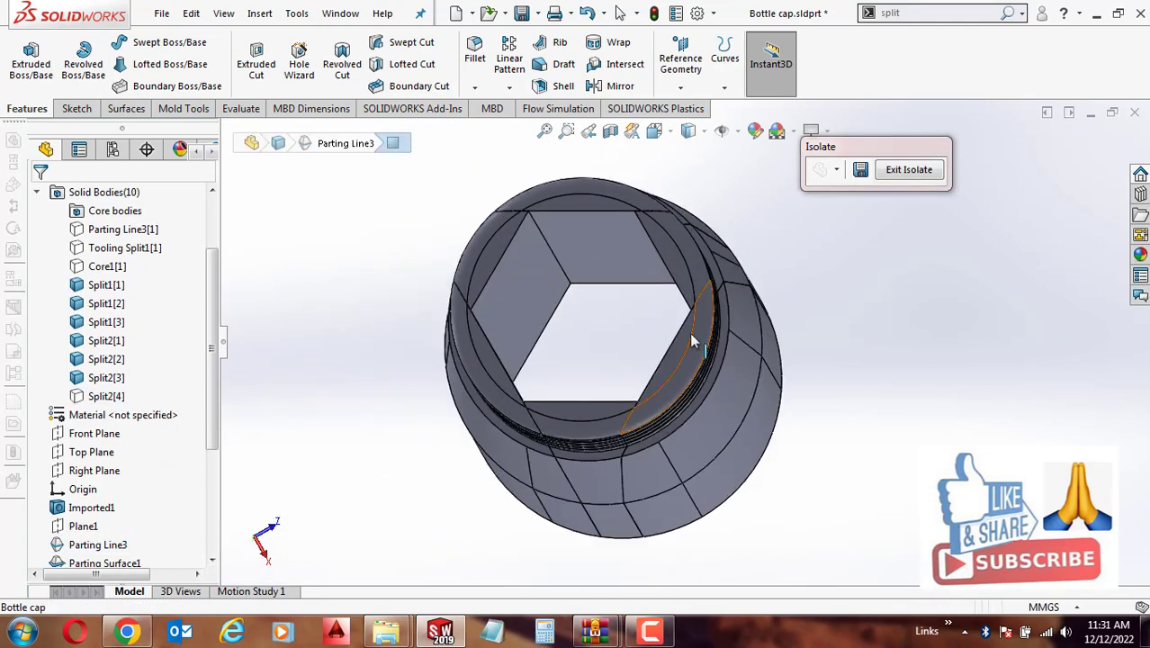
{"action": "middle_click_drag", "start_coordinate": [684, 289], "coordinate": [695, 277]}
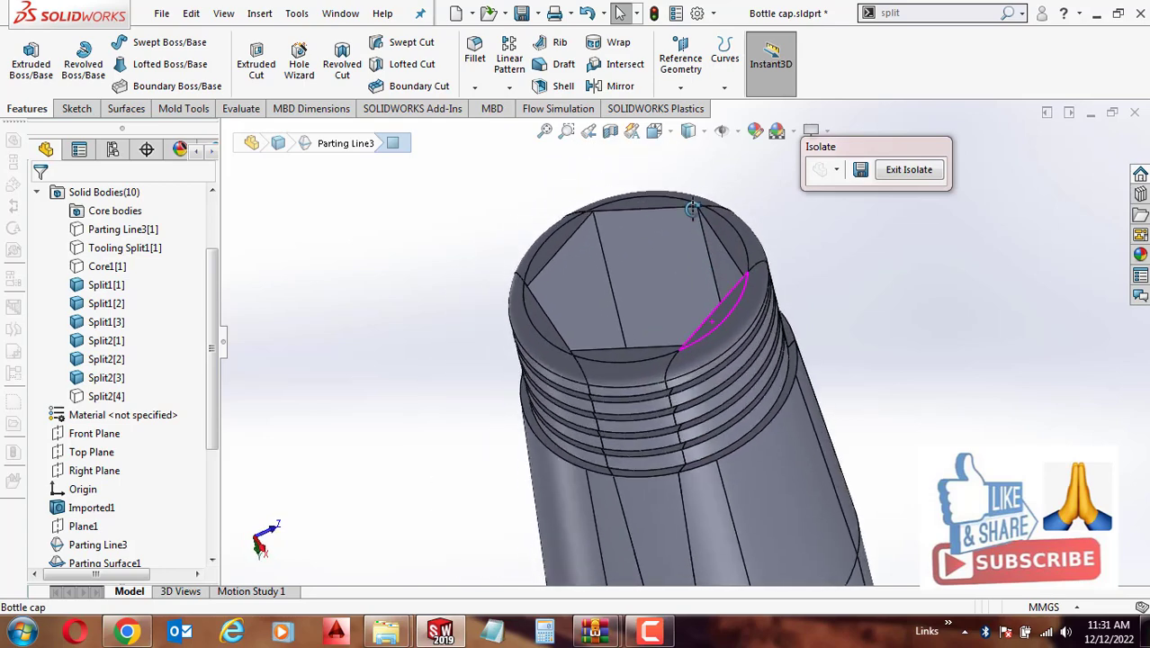
Orbit to a side view and zoom in and out on the threads
{"action": "middle_click_drag", "start_coordinate": [711, 321], "coordinate": [558, 351]}
{"action": "scroll", "coordinate": [538, 350], "scroll_direction": "down", "scroll_amount": 5}
{"action": "scroll", "coordinate": [538, 358], "scroll_direction": "down", "scroll_amount": 2}
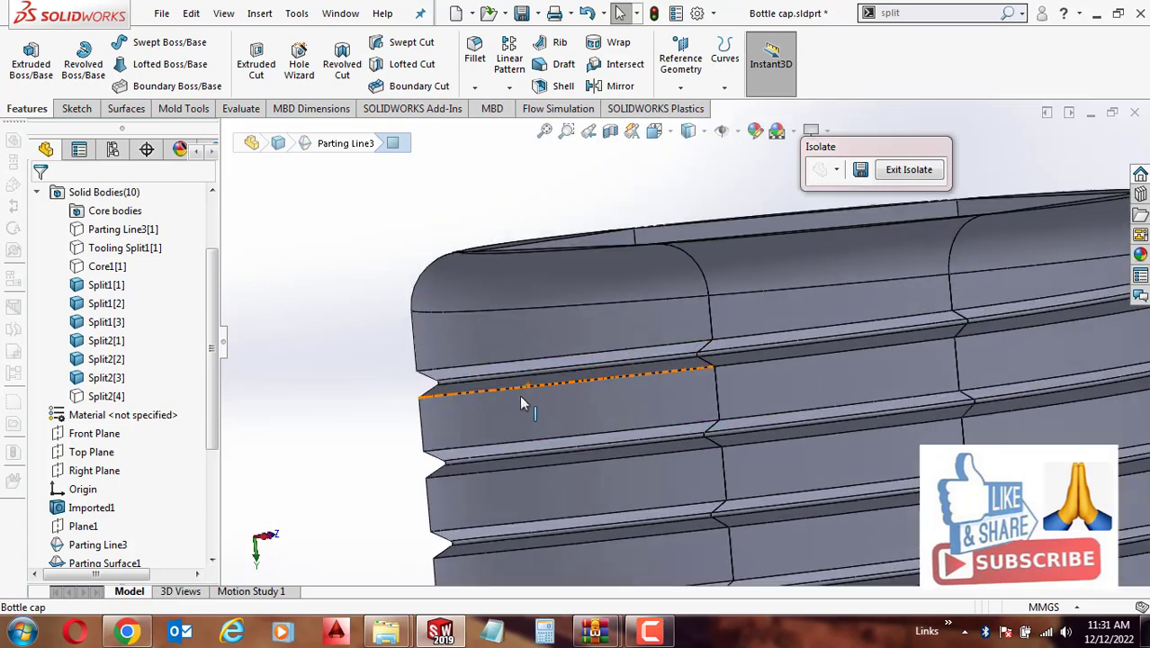
{"action": "scroll", "coordinate": [519, 395], "scroll_direction": "down", "scroll_amount": 3}
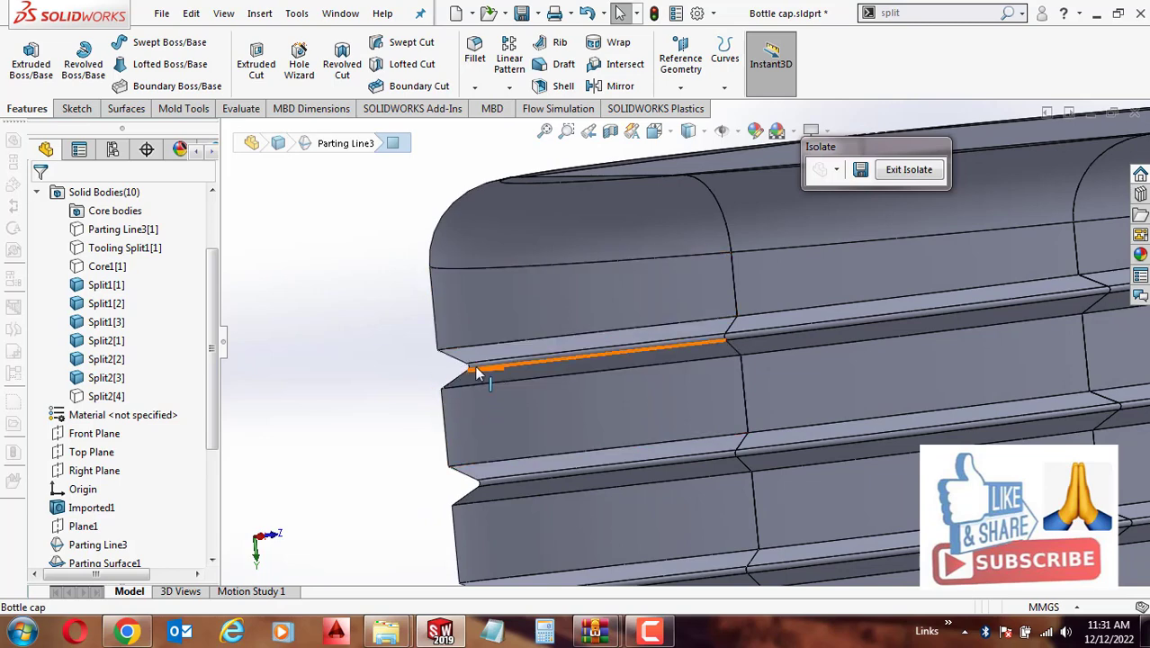
{"action": "scroll", "coordinate": [475, 365], "scroll_direction": "up", "scroll_amount": 2}
{"action": "scroll", "coordinate": [503, 368], "scroll_direction": "up", "scroll_amount": 2}
{"action": "scroll", "coordinate": [618, 402], "scroll_direction": "up", "scroll_amount": 2}
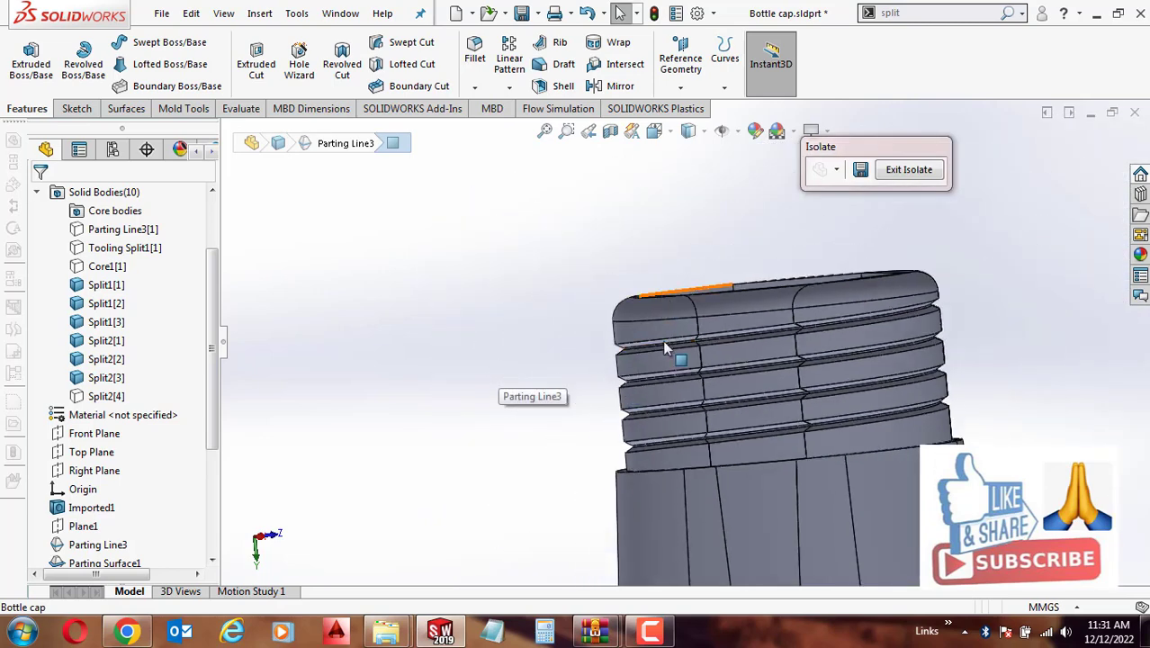
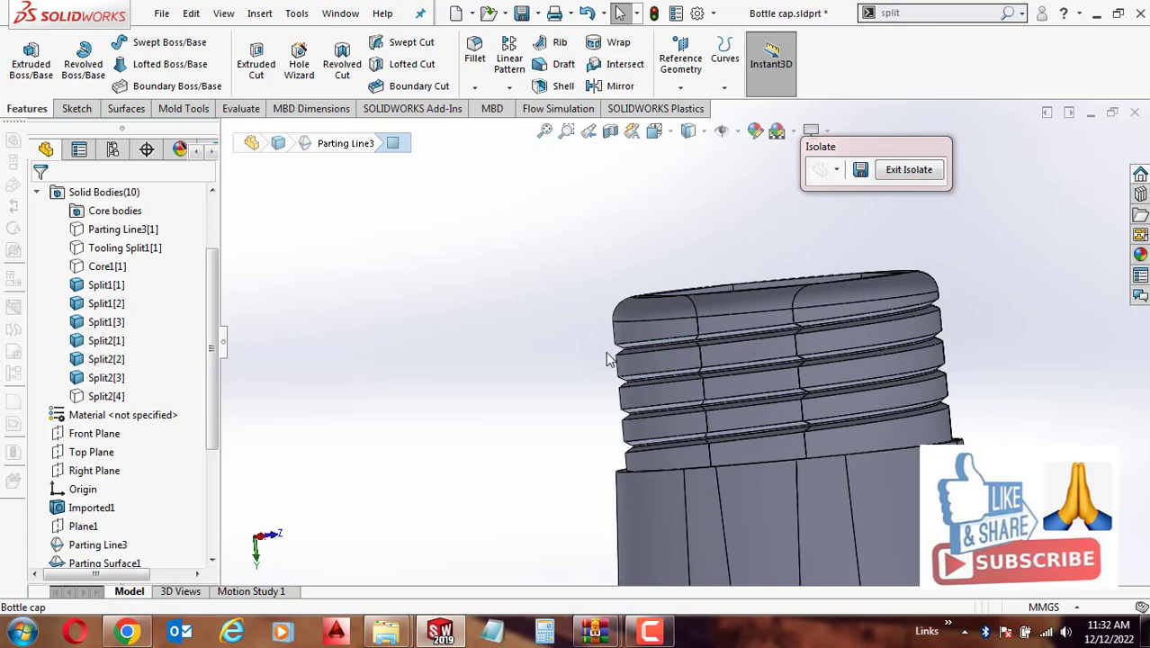
Orbit and zoom around the cap to inspect its top opening, rim and threaded neck
{"action": "scroll", "coordinate": [663, 355], "scroll_direction": "down", "scroll_amount": 2}
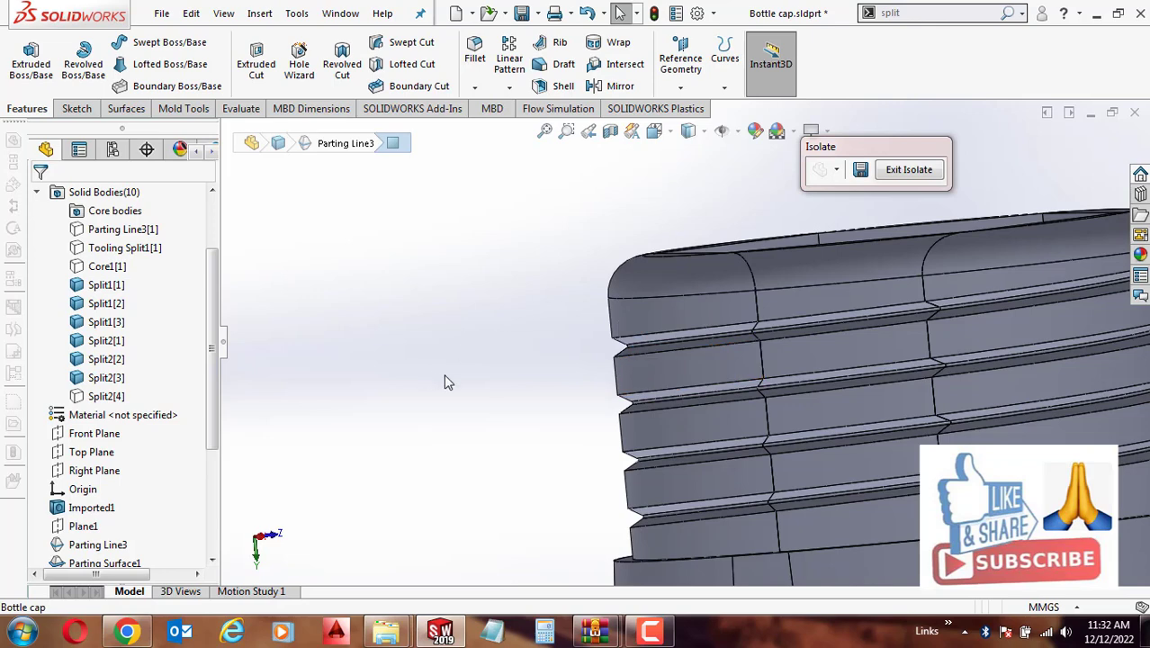
{"action": "scroll", "coordinate": [718, 393], "scroll_direction": "up", "scroll_amount": 3}
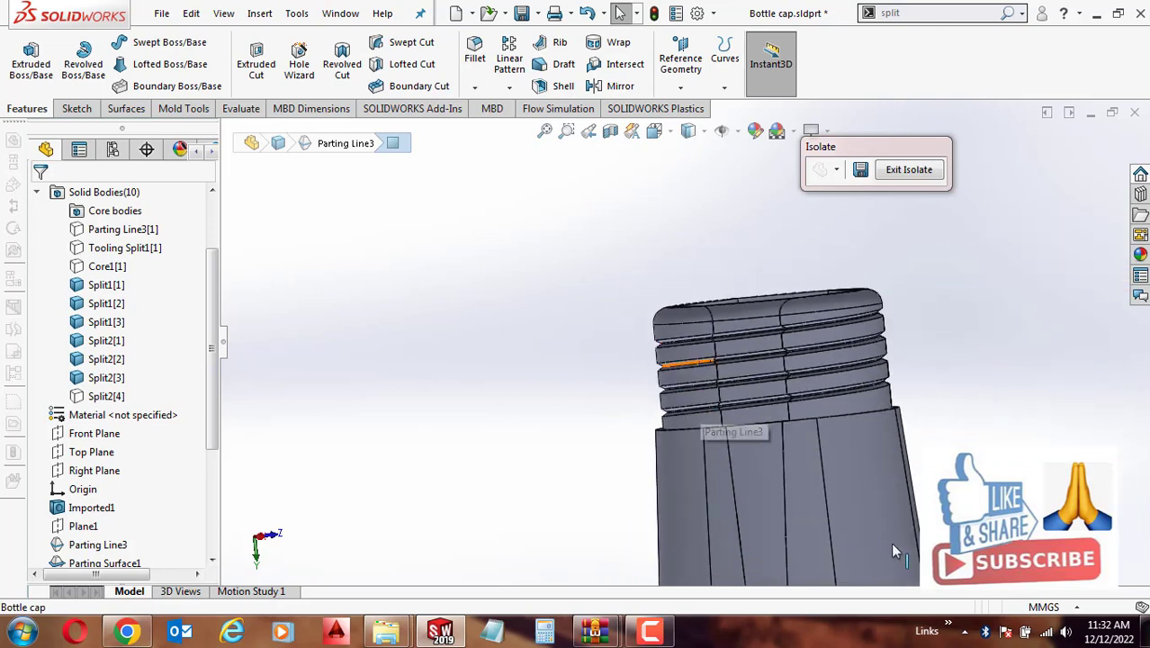
{"action": "middle_click_drag", "start_coordinate": [777, 405], "coordinate": [765, 456]}
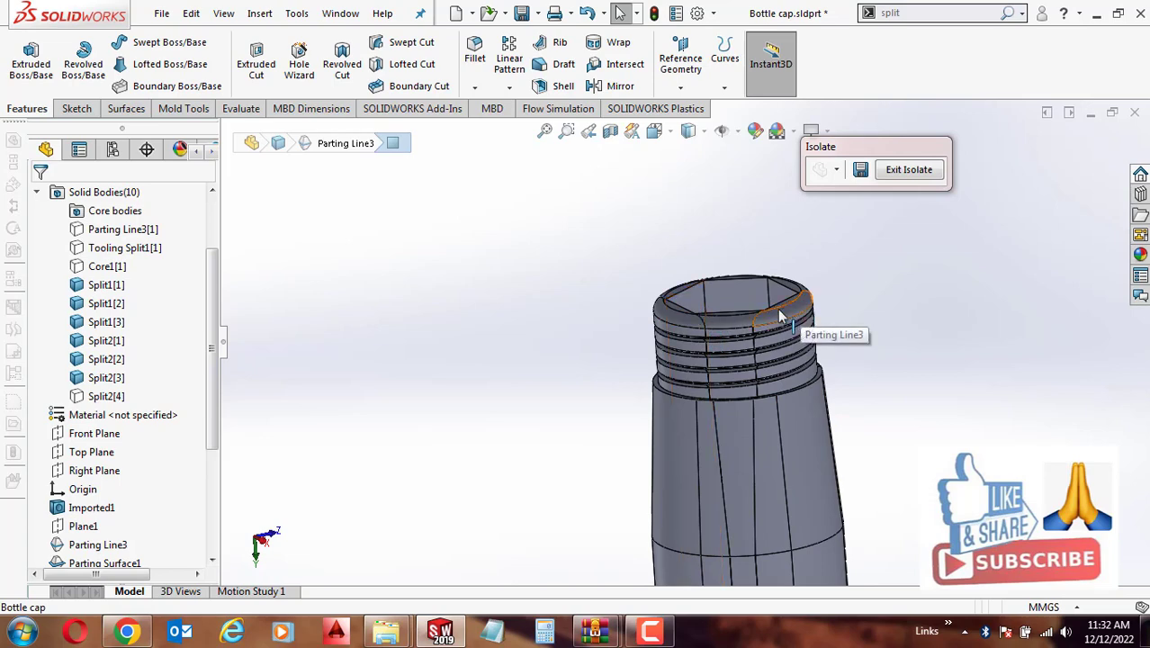
{"action": "scroll", "coordinate": [755, 324], "scroll_direction": "down", "scroll_amount": 5}
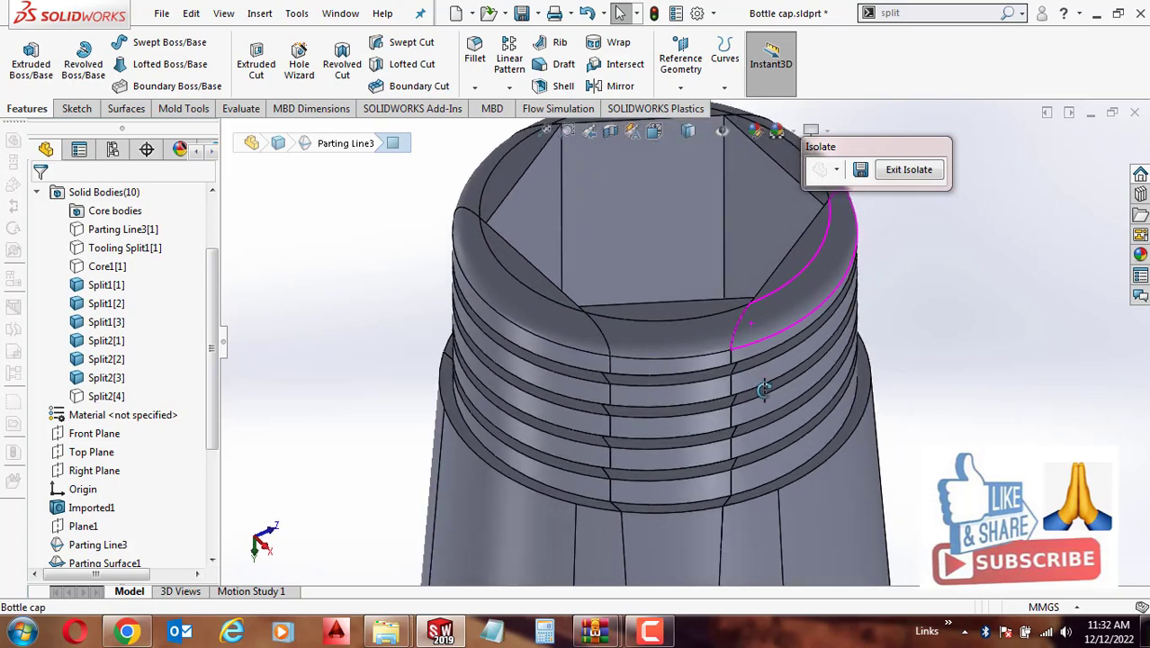
{"action": "middle_click_drag", "start_coordinate": [772, 329], "coordinate": [745, 275]}
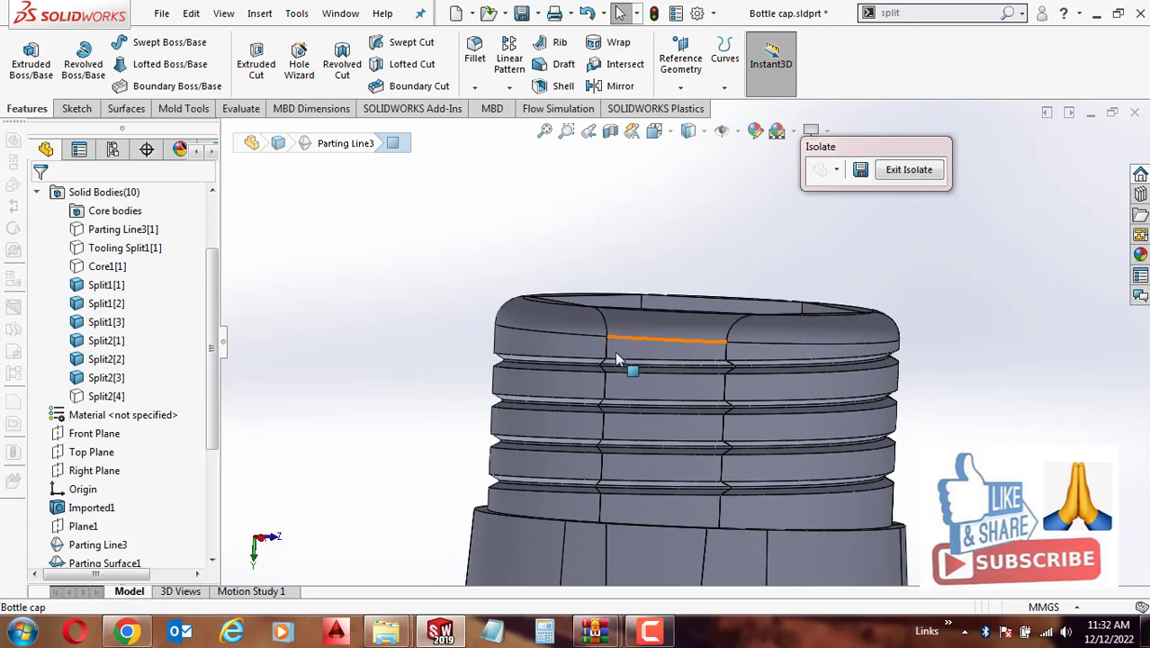
{"action": "scroll", "coordinate": [541, 365], "scroll_direction": "down", "scroll_amount": 2}
{"action": "scroll", "coordinate": [541, 365], "scroll_direction": "down", "scroll_amount": 2}
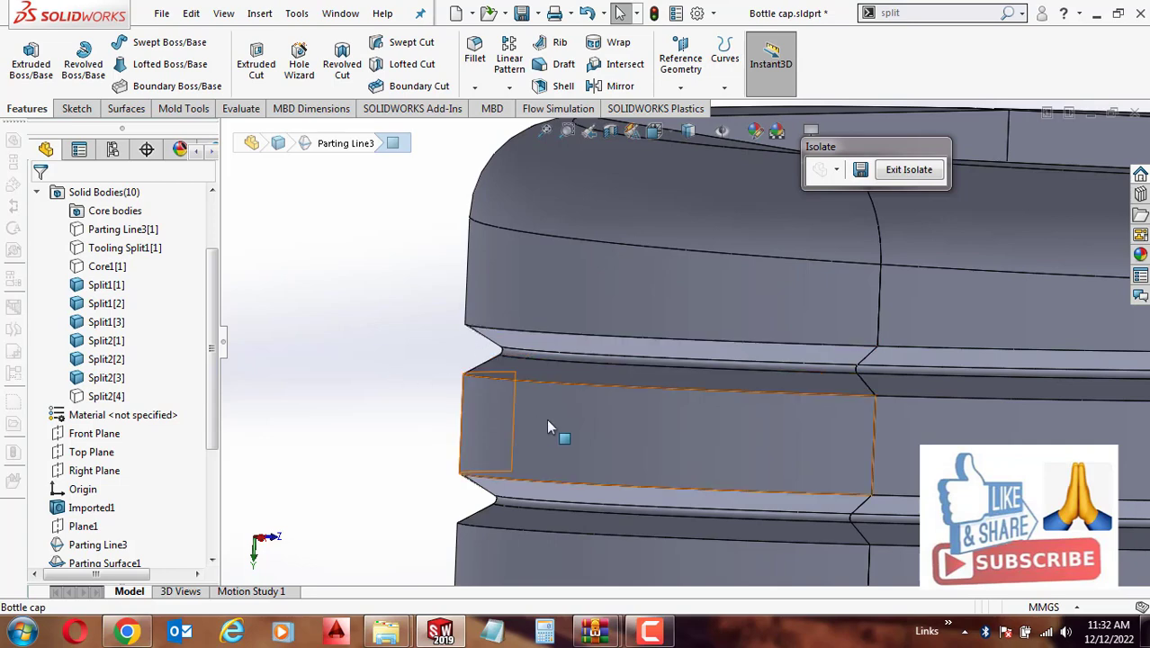
{"action": "scroll", "coordinate": [547, 418], "scroll_direction": "up", "scroll_amount": 5}
{"action": "scroll", "coordinate": [708, 415], "scroll_direction": "up", "scroll_amount": 4}
{"action": "middle_click_drag", "start_coordinate": [744, 397], "coordinate": [766, 458]}
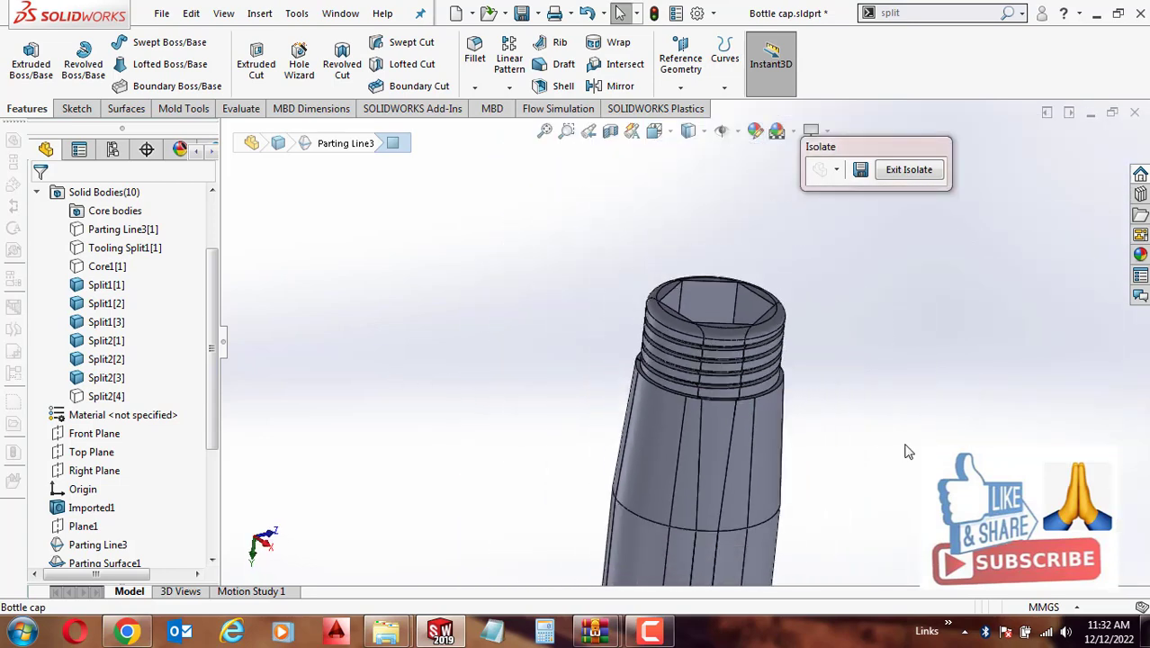
{"action": "scroll", "coordinate": [666, 378], "scroll_direction": "down", "scroll_amount": 1}
{"action": "scroll", "coordinate": [642, 369], "scroll_direction": "down", "scroll_amount": 2}
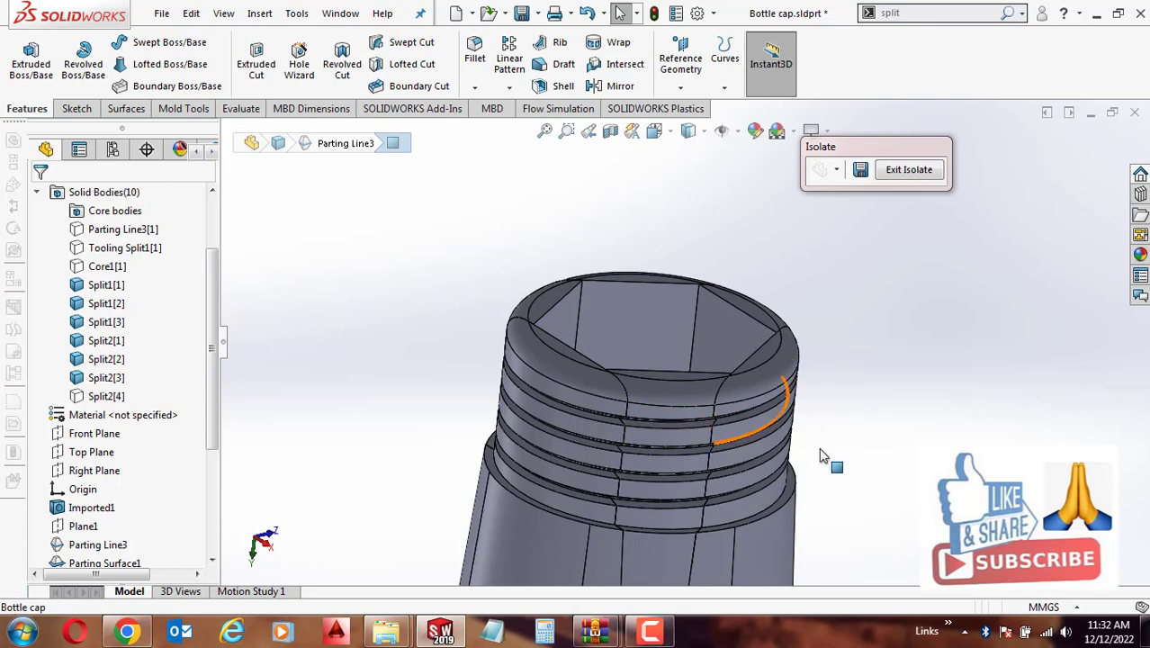
{"action": "scroll", "coordinate": [801, 441], "scroll_direction": "up", "scroll_amount": 2}
{"action": "scroll", "coordinate": [796, 443], "scroll_direction": "up", "scroll_amount": 2}
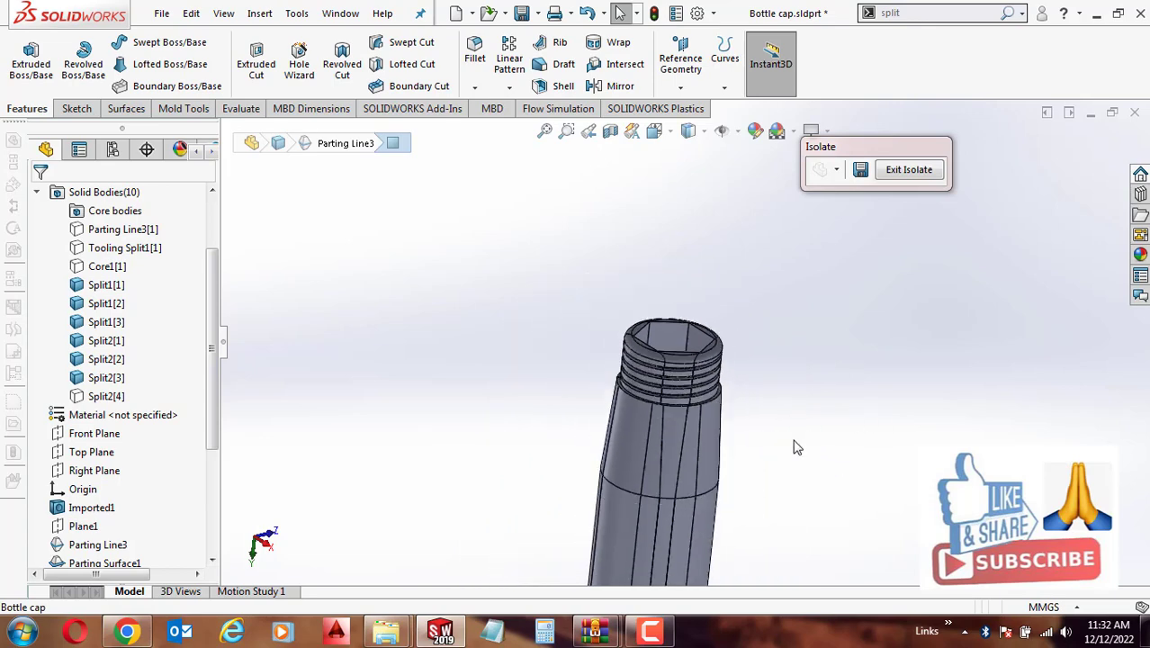
{"action": "scroll", "coordinate": [784, 434], "scroll_direction": "up", "scroll_amount": 2}
{"action": "scroll", "coordinate": [768, 377], "scroll_direction": "down", "scroll_amount": 2}
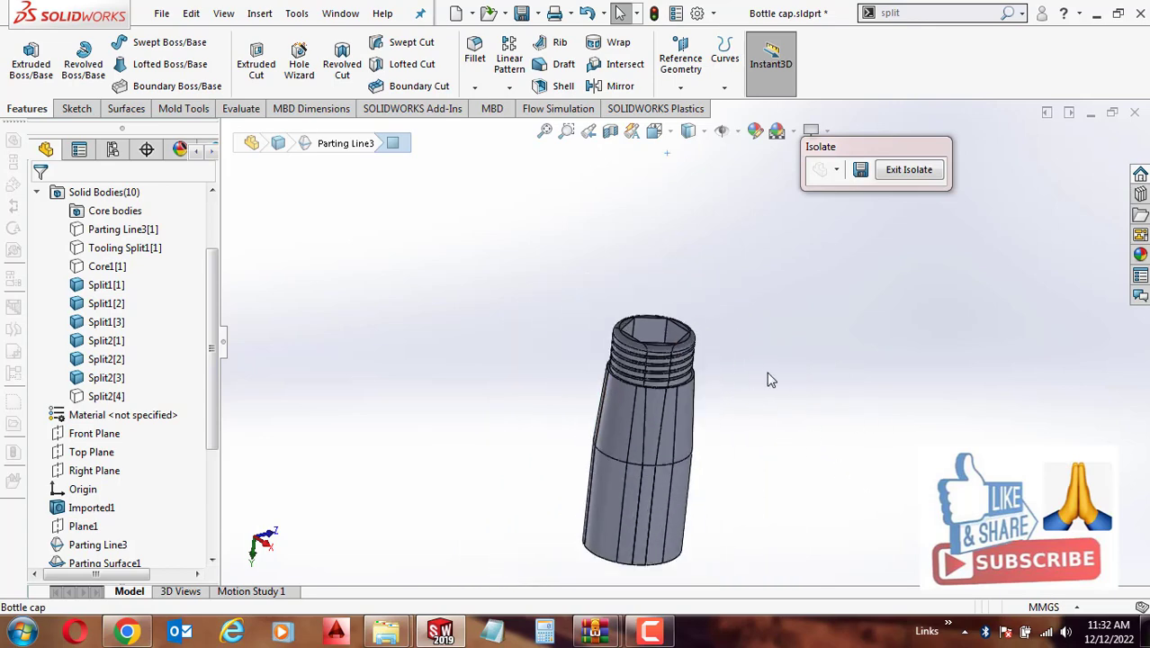
{"action": "scroll", "coordinate": [624, 354], "scroll_direction": "down", "scroll_amount": 2}
{"action": "scroll", "coordinate": [624, 354], "scroll_direction": "down", "scroll_amount": 1}
{"action": "mouse_move", "coordinate": [623, 354]}
{"action": "middle_mouse_down"}
{"action": "mouse_move", "coordinate": [788, 393]}
{"action": "mouse_move", "coordinate": [886, 392]}
{"action": "middle_mouse_up"}
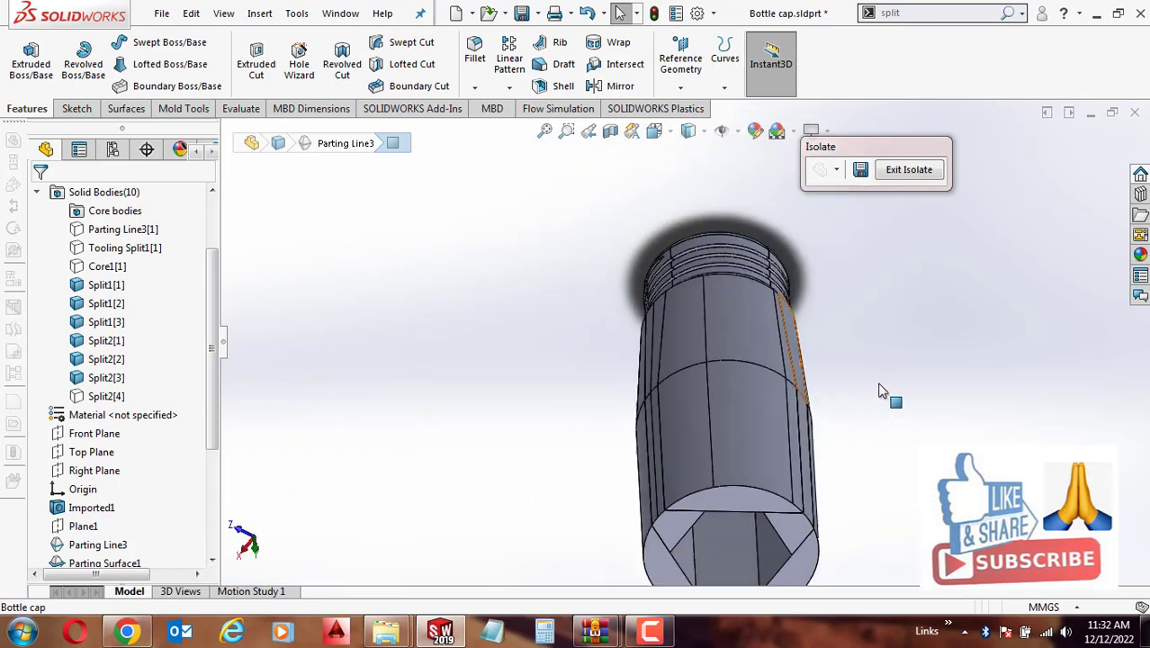
{"action": "scroll", "coordinate": [840, 352], "scroll_direction": "up", "scroll_amount": 2}
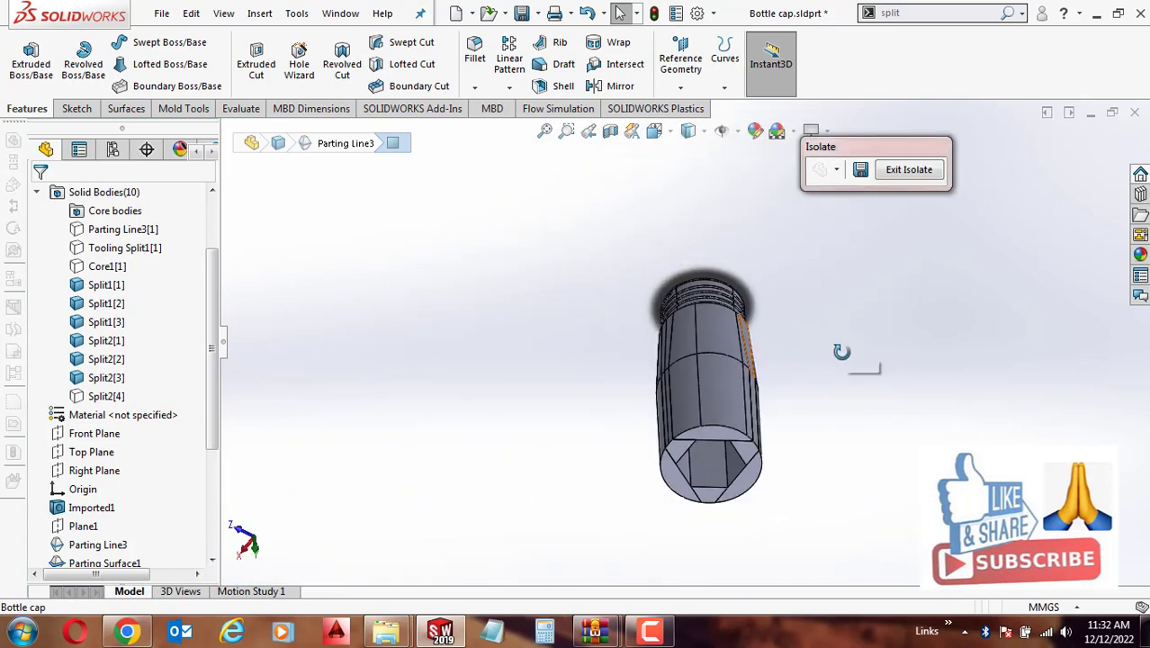
Highlight the Split2[4] body and tilt the bottle model to see where it lies
{"action": "left_click", "coordinate": [105, 396]}
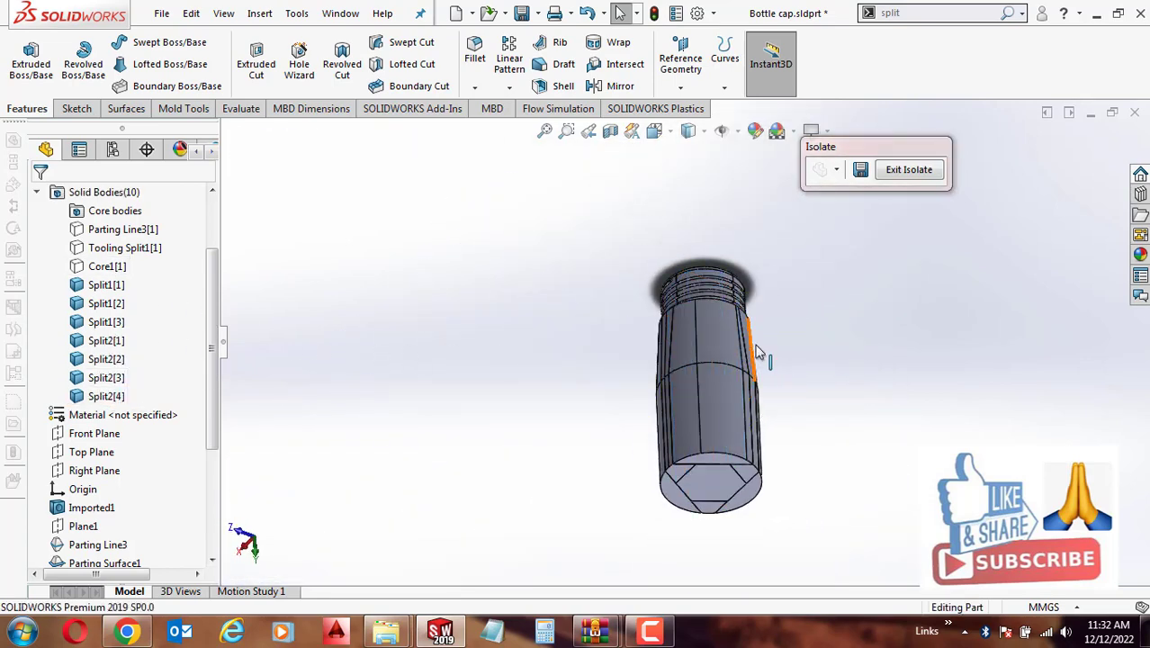
{"action": "mouse_move", "coordinate": [760, 333]}
{"action": "middle_mouse_down"}
{"action": "mouse_move", "coordinate": [783, 442]}
{"action": "mouse_move", "coordinate": [761, 330]}
{"action": "middle_mouse_up"}
{"action": "scroll", "coordinate": [698, 279], "scroll_direction": "down", "scroll_amount": 3}
{"action": "scroll", "coordinate": [701, 280], "scroll_direction": "down", "scroll_amount": 1}
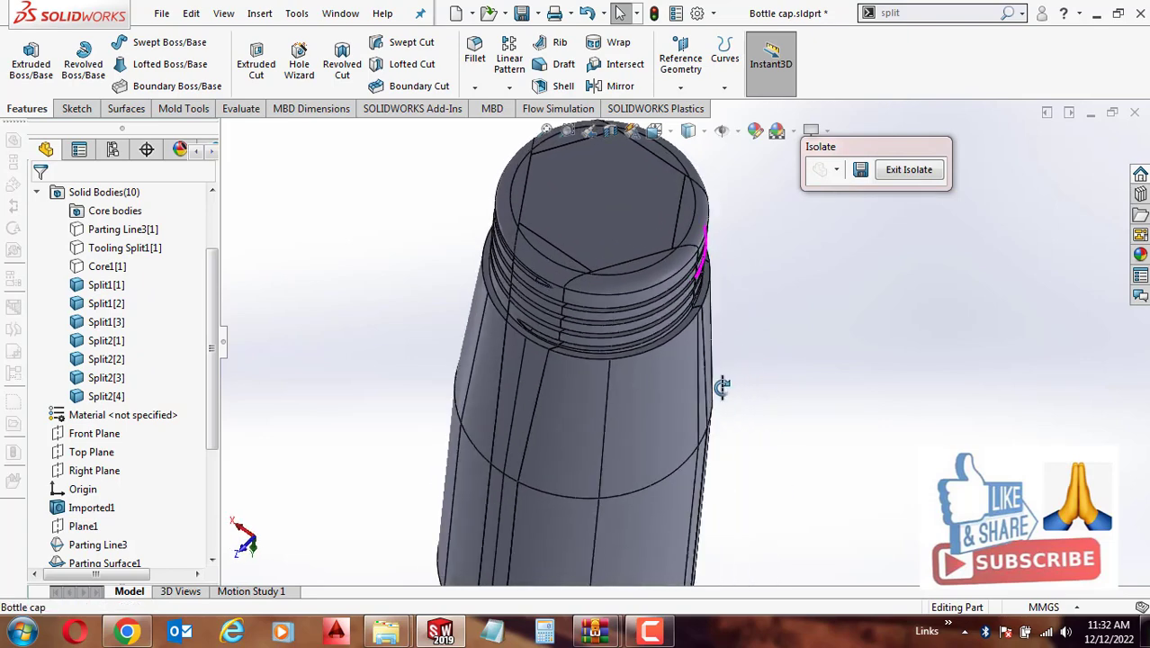
{"action": "scroll", "coordinate": [703, 283], "scroll_direction": "up", "scroll_amount": 3}
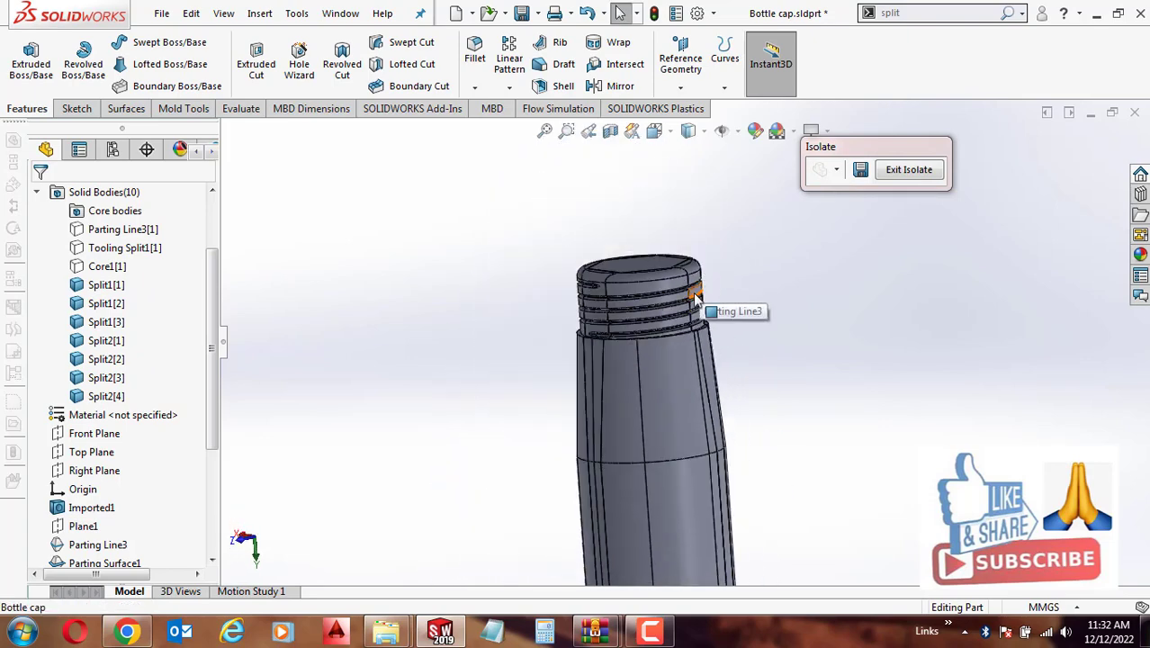
{"action": "middle_click_drag", "start_coordinate": [708, 309], "coordinate": [677, 394]}
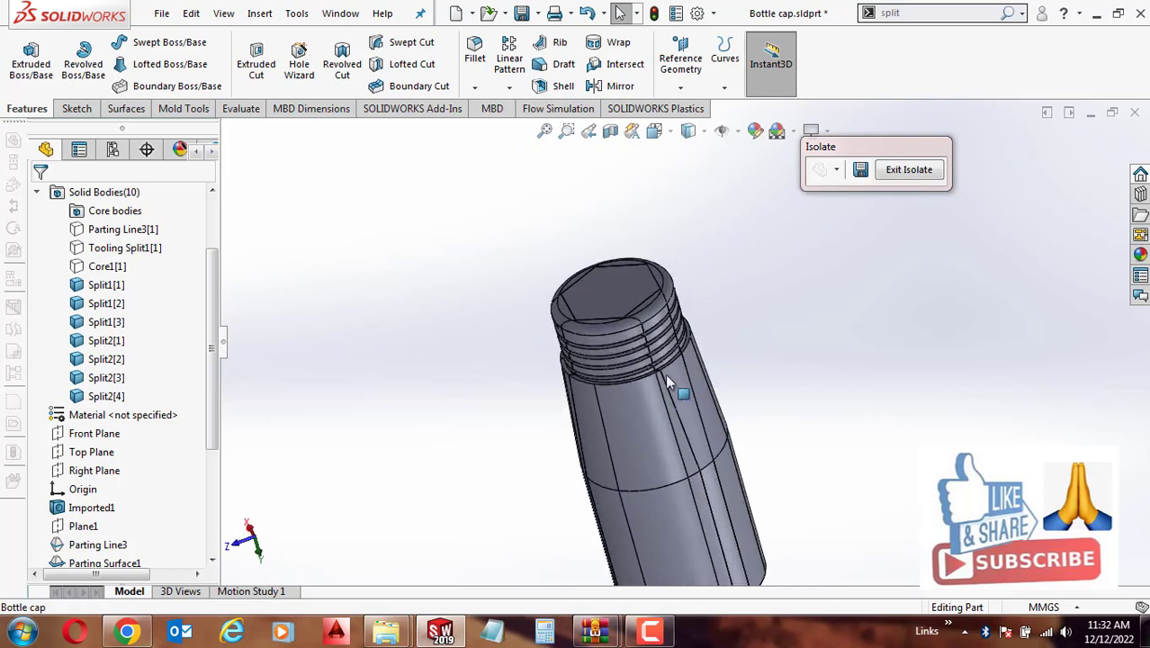
{"action": "scroll", "coordinate": [678, 385], "scroll_direction": "down", "scroll_amount": 2}
{"action": "scroll", "coordinate": [675, 388], "scroll_direction": "down", "scroll_amount": 2}
Hide the Split2[1] body and rotate to inspect the area behind it
{"action": "left_click", "coordinate": [678, 395]}
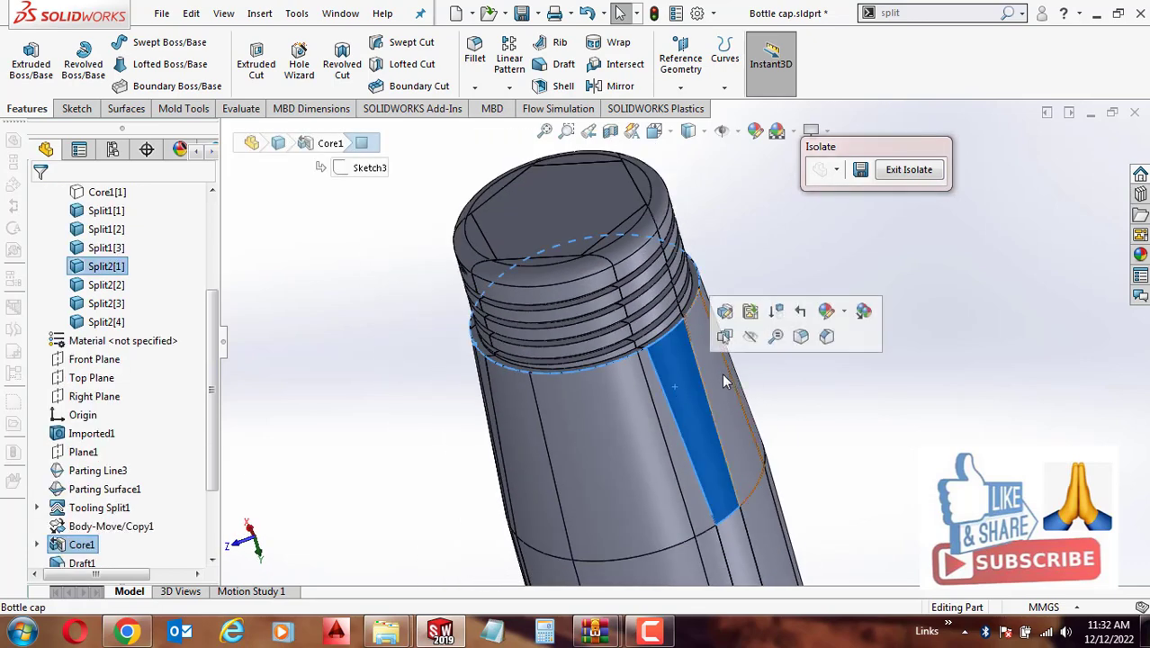
{"action": "left_click", "coordinate": [731, 341]}
{"action": "mouse_move", "coordinate": [731, 341]}
{"action": "middle_mouse_down"}
{"action": "mouse_move", "coordinate": [650, 354]}
{"action": "mouse_move", "coordinate": [753, 367]}
{"action": "middle_mouse_up"}
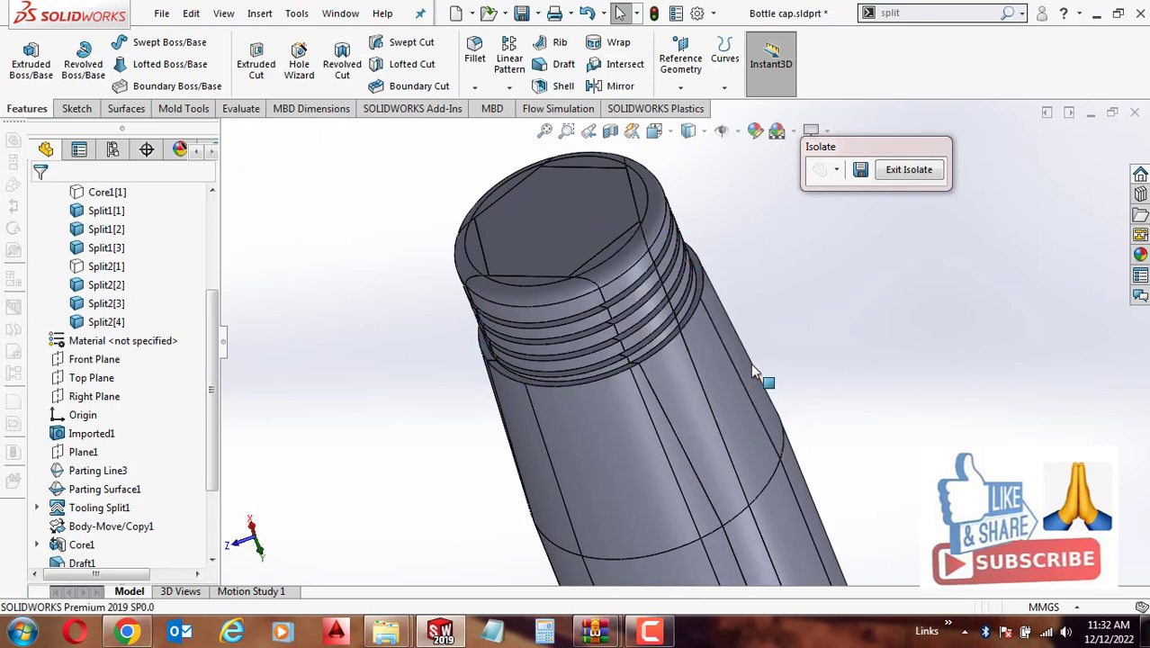
{"action": "middle_click_drag", "start_coordinate": [750, 363], "coordinate": [609, 404]}
Hide the lower Split1[3] body, then undo to bring it back
{"action": "left_click", "coordinate": [662, 409]}
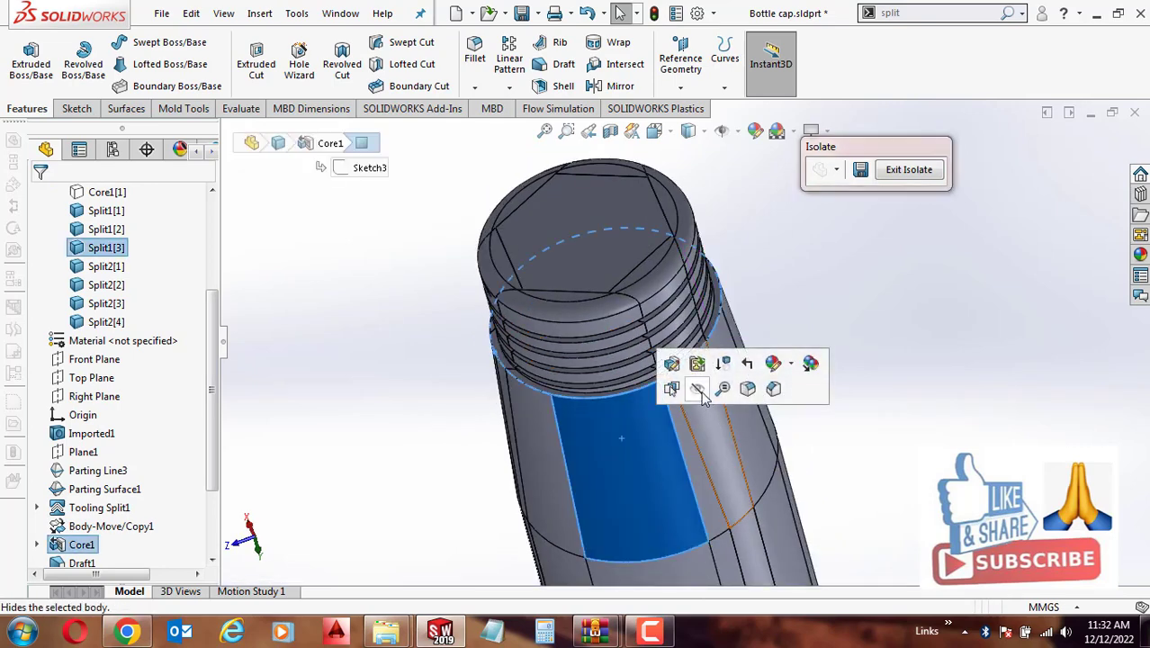
{"action": "left_click", "coordinate": [697, 388]}
{"action": "middle_click_drag", "start_coordinate": [702, 396], "coordinate": [707, 422]}
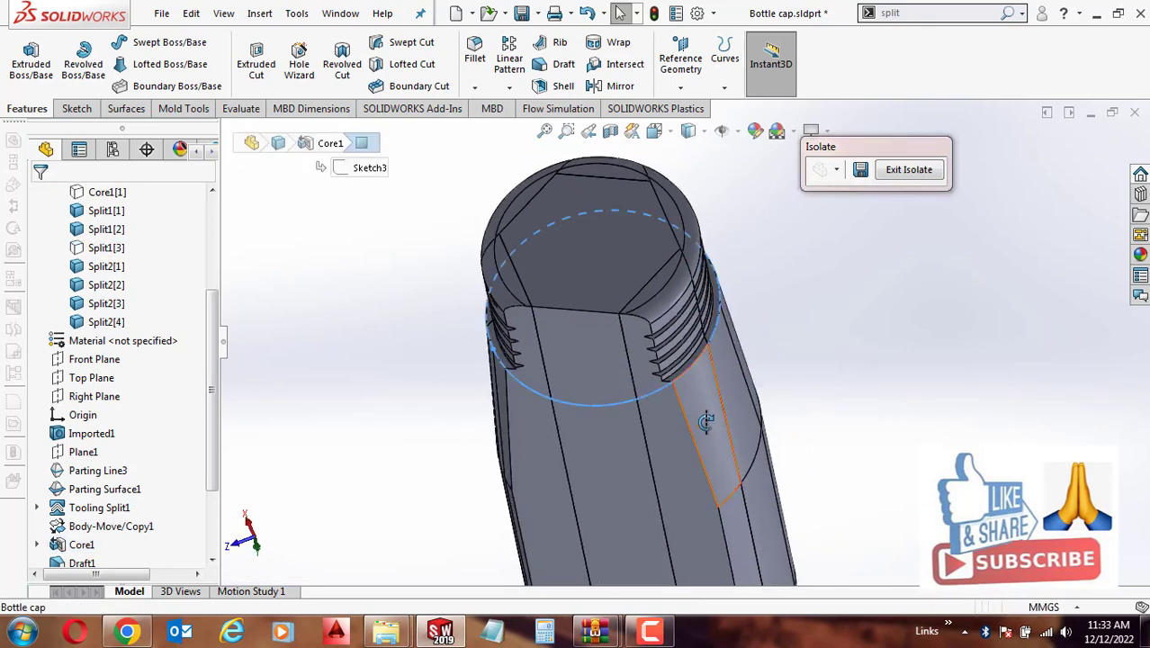
{"action": "key", "text": "ctrl+z"}
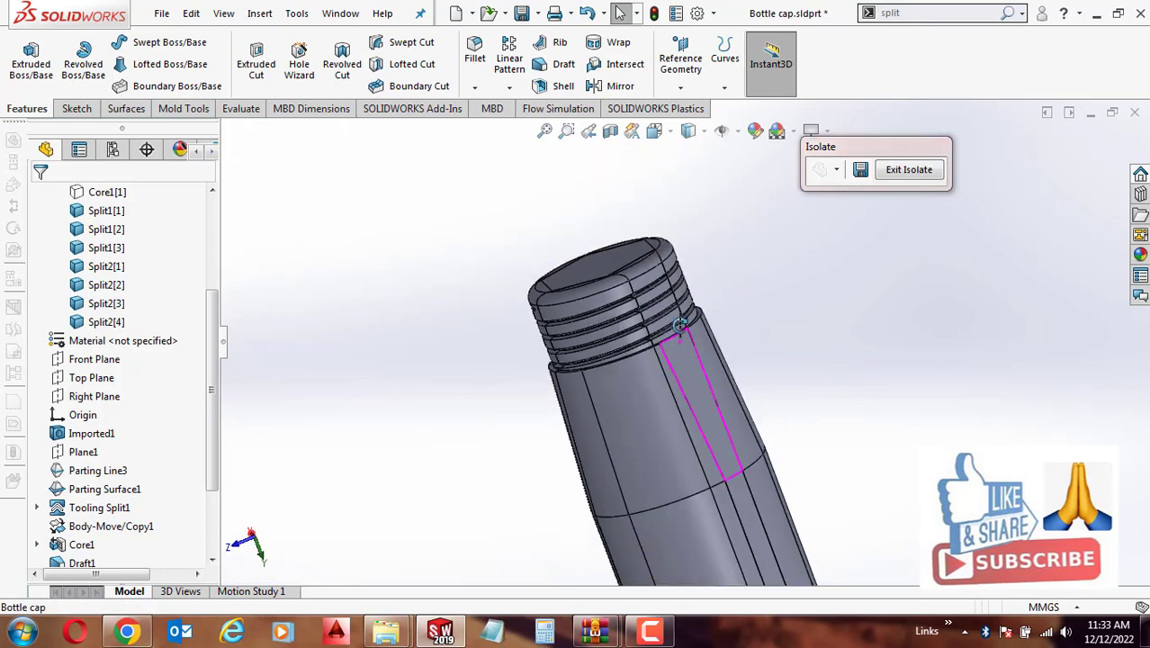
Hide the split body on the core end, then right-click a top face and dismiss the menu
{"action": "middle_click_drag", "start_coordinate": [704, 369], "coordinate": [657, 205]}
{"action": "scroll", "coordinate": [720, 424], "scroll_direction": "up", "scroll_amount": 3}
{"action": "middle_click_drag", "start_coordinate": [720, 423], "coordinate": [711, 432]}
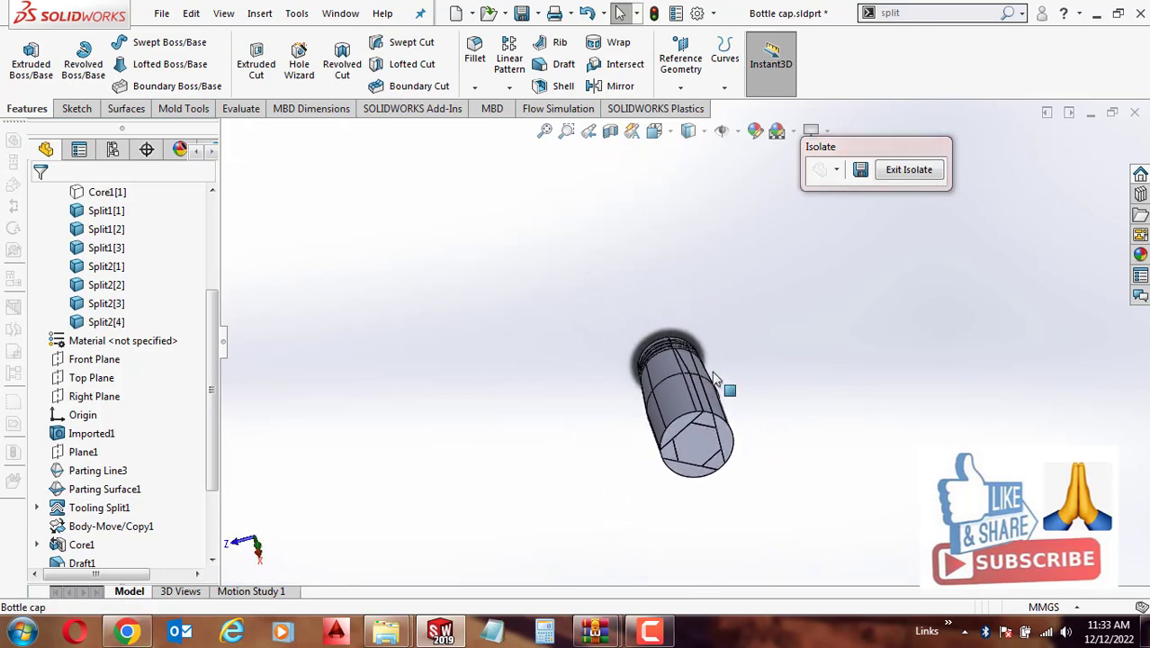
{"action": "scroll", "coordinate": [712, 432], "scroll_direction": "down", "scroll_amount": 3}
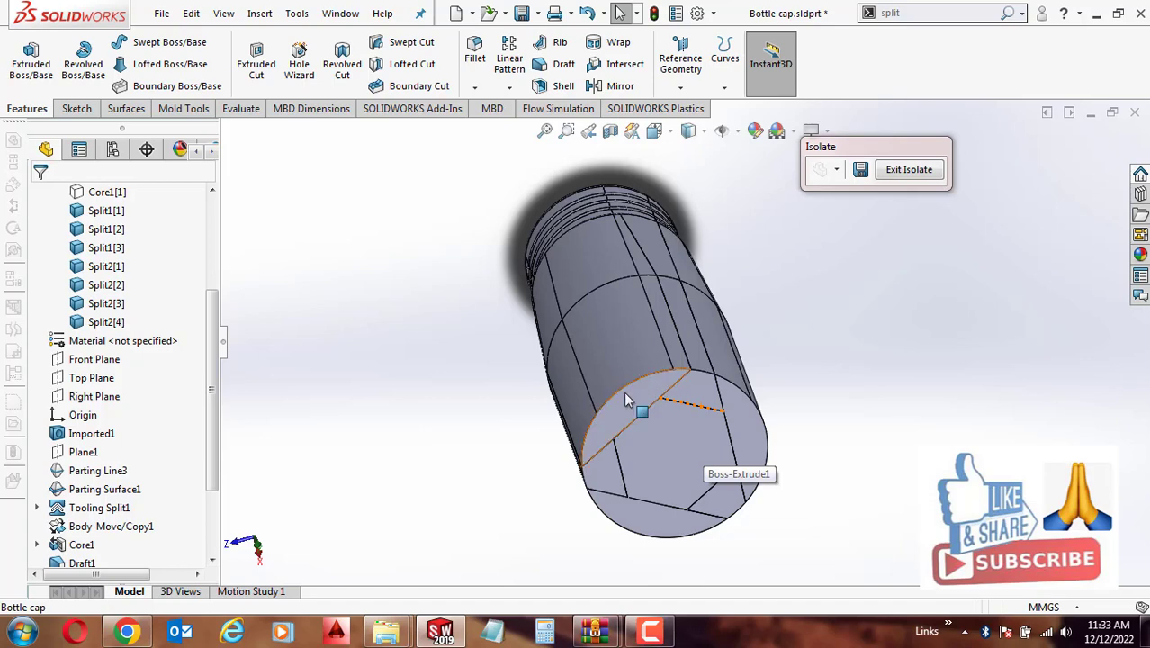
{"action": "left_click", "coordinate": [650, 389]}
{"action": "left_click", "coordinate": [725, 346]}
{"action": "mouse_move", "coordinate": [725, 347]}
{"action": "middle_mouse_down"}
{"action": "mouse_move", "coordinate": [740, 296]}
{"action": "mouse_move", "coordinate": [706, 327]}
{"action": "middle_mouse_up"}
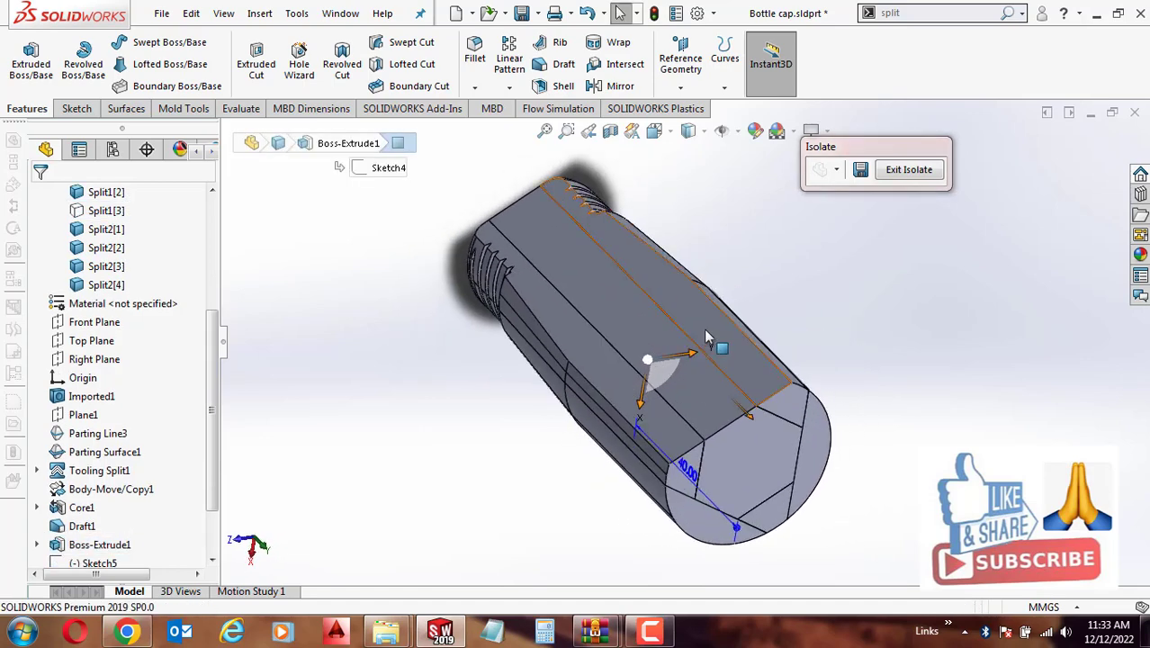
{"action": "right_click", "coordinate": [705, 327]}
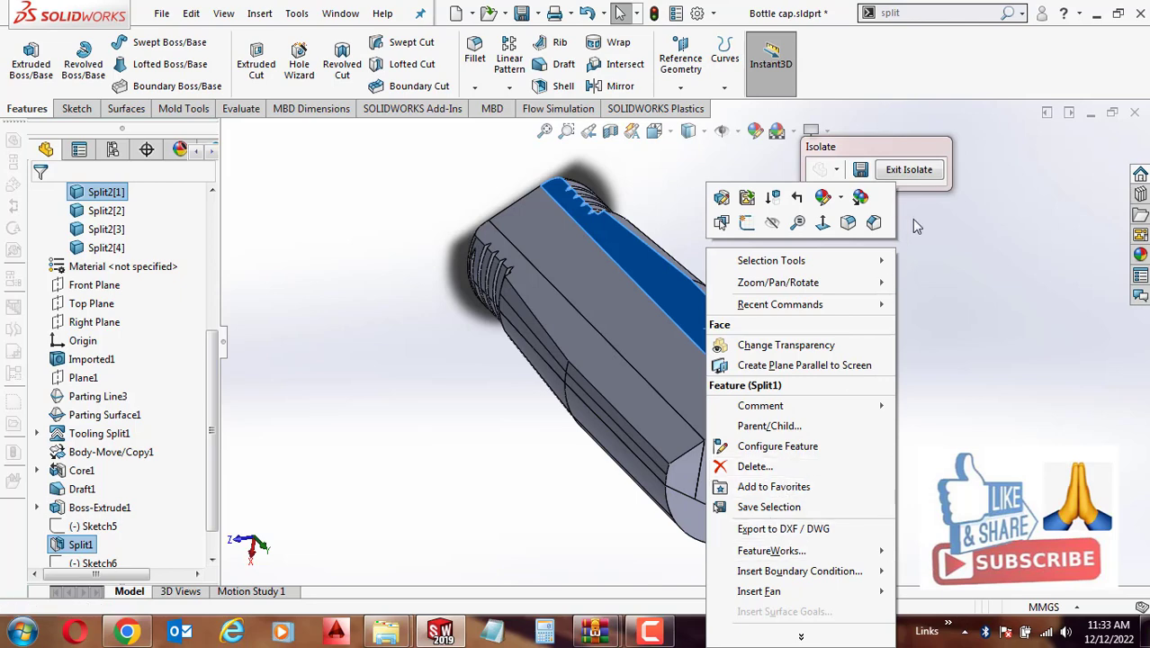
{"action": "left_click", "coordinate": [839, 225]}
Exit isolation, then isolate only the Split1[3] body and orbit it edge-on
{"action": "left_click", "coordinate": [909, 169]}
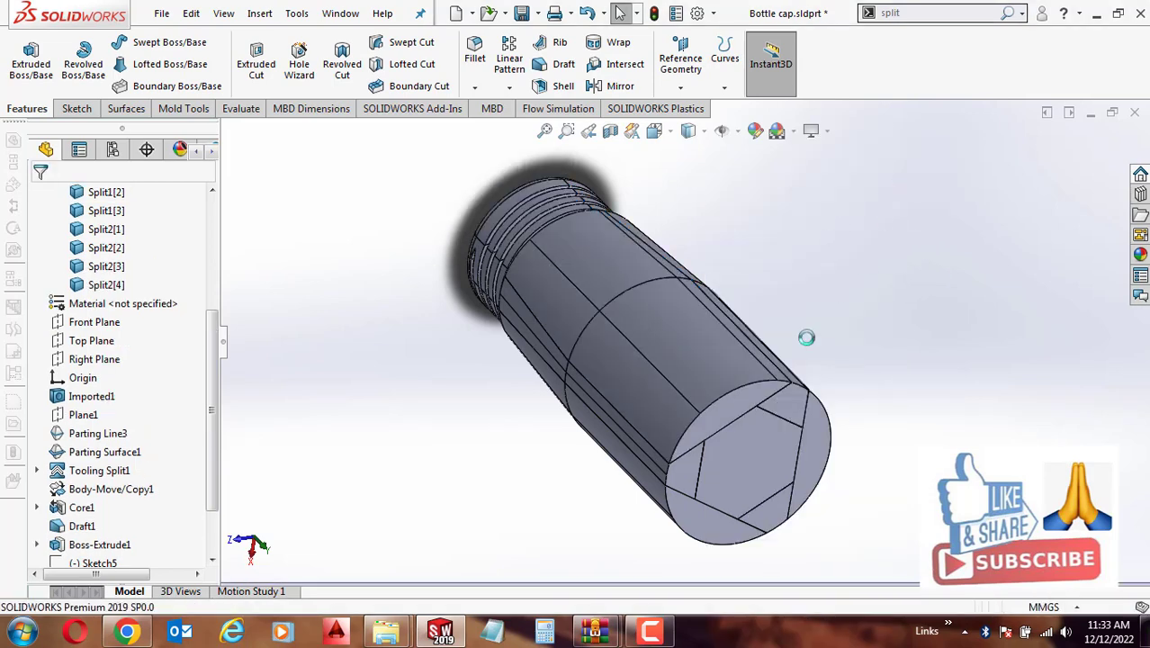
{"action": "middle_click_drag", "start_coordinate": [711, 297], "coordinate": [661, 356]}
{"action": "right_click", "coordinate": [661, 355]}
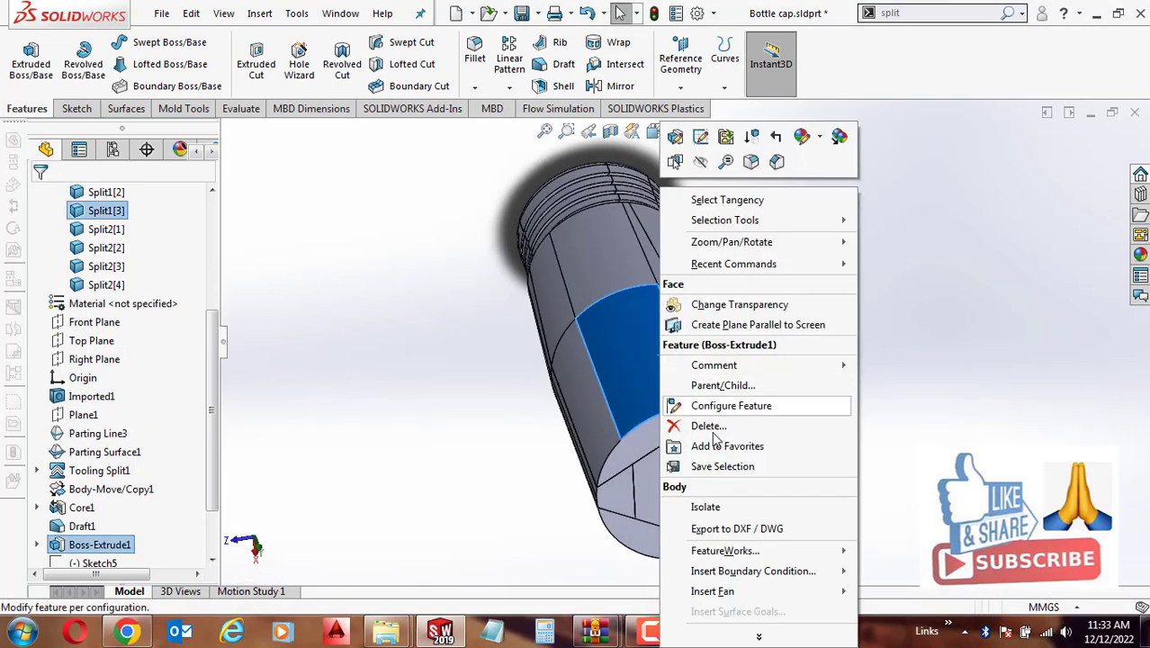
{"action": "left_click", "coordinate": [720, 507]}
{"action": "mouse_move", "coordinate": [765, 349]}
{"action": "middle_mouse_down"}
{"action": "mouse_move", "coordinate": [667, 297]}
{"action": "mouse_move", "coordinate": [641, 306]}
{"action": "mouse_move", "coordinate": [696, 333]}
{"action": "middle_mouse_up"}
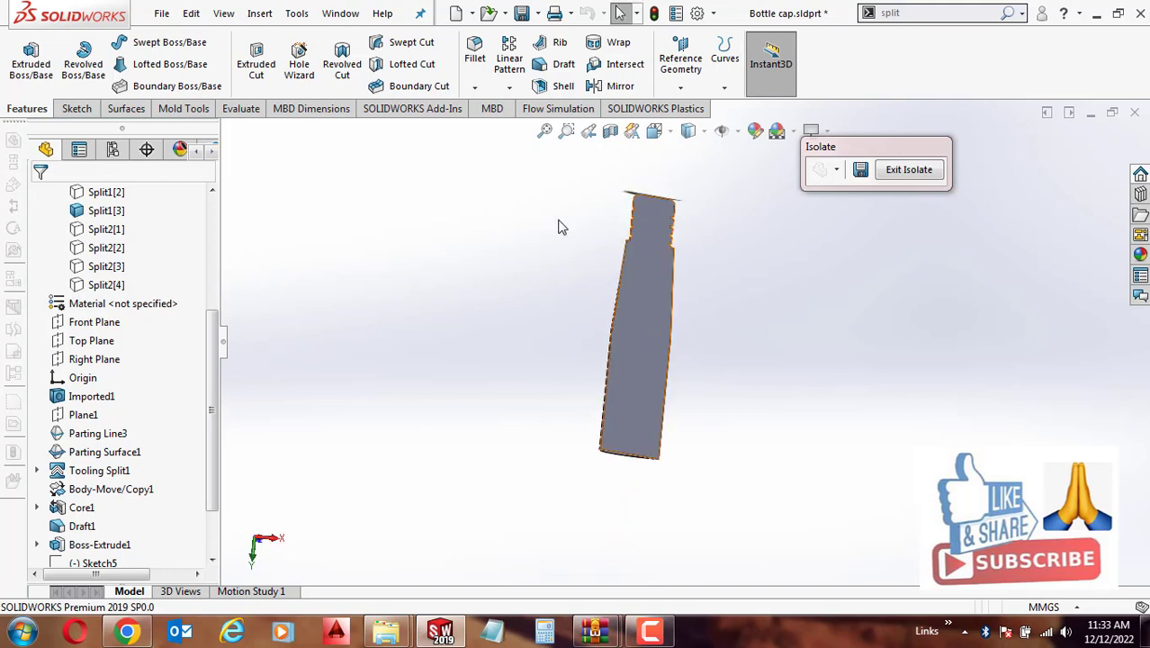
Start a draft, pick the body's bottom edge, and clear it from the pull-direction box
{"action": "left_click", "coordinate": [549, 65]}
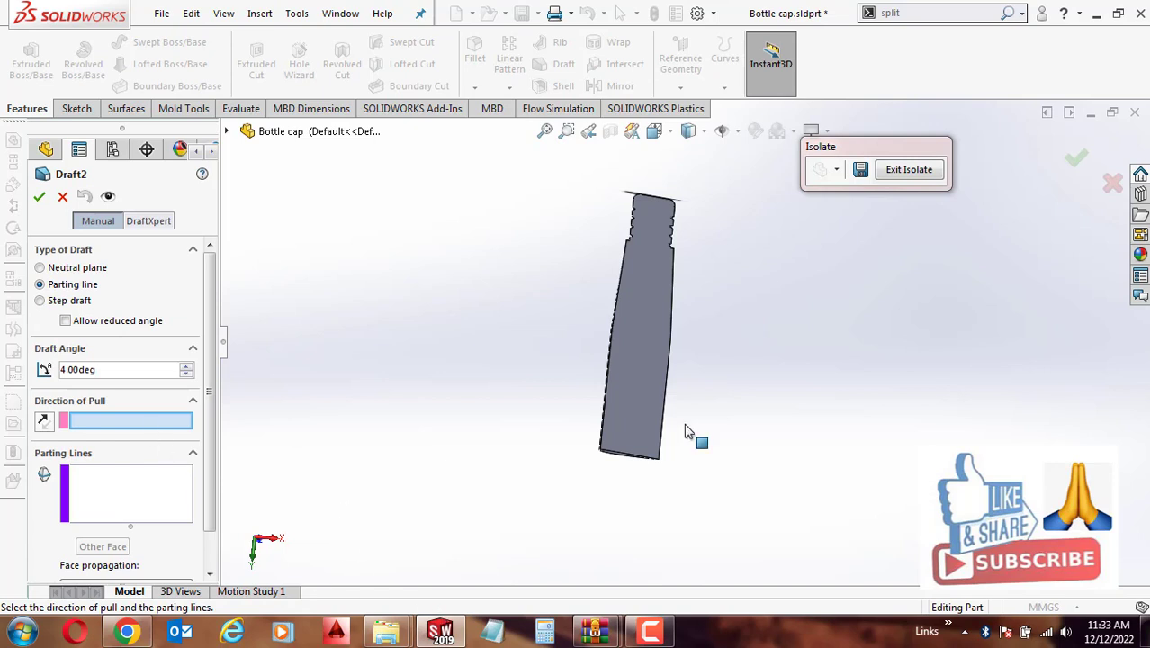
{"action": "scroll", "coordinate": [685, 432], "scroll_direction": "down", "scroll_amount": 2}
{"action": "middle_click_drag", "start_coordinate": [657, 375], "coordinate": [638, 415]}
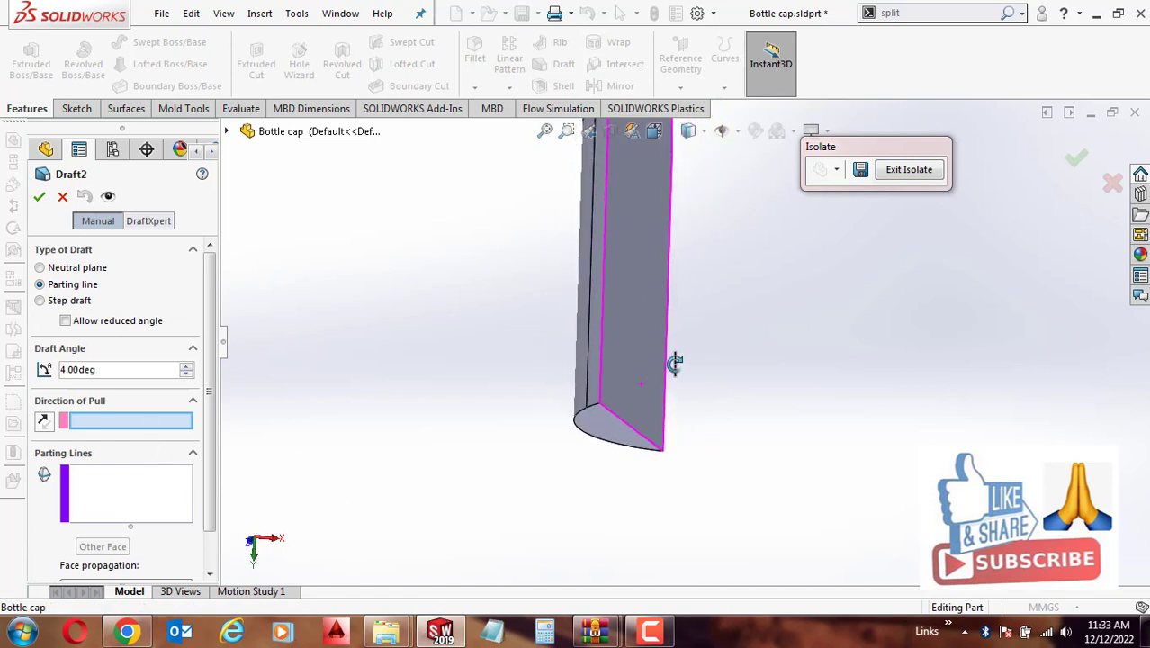
{"action": "left_click", "coordinate": [629, 420]}
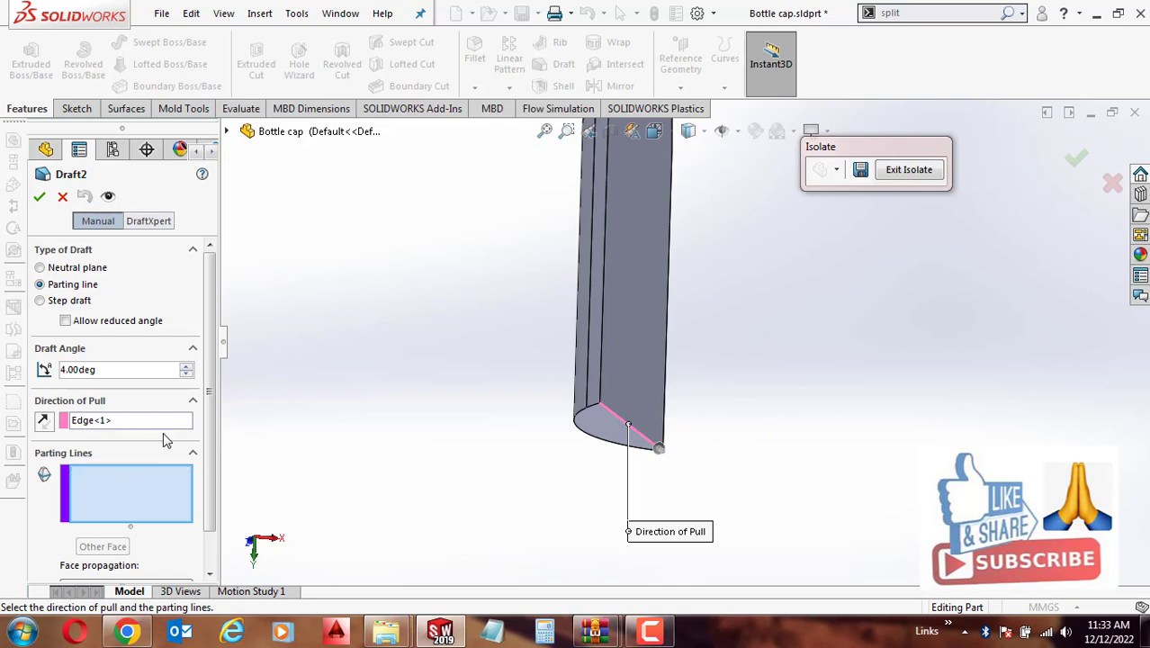
{"action": "right_click", "coordinate": [160, 423]}
{"action": "left_click", "coordinate": [209, 432]}
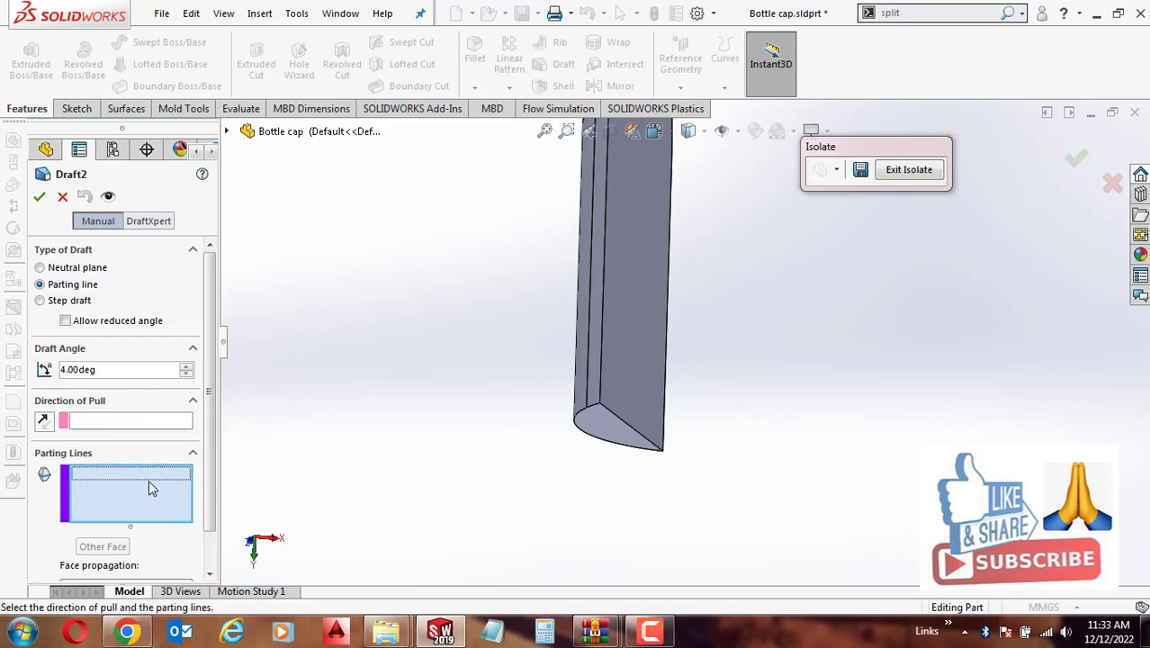
Set the bottom edge as the parting line and a side face as the pull direction
{"action": "left_click", "coordinate": [611, 438]}
{"action": "left_click", "coordinate": [128, 427]}
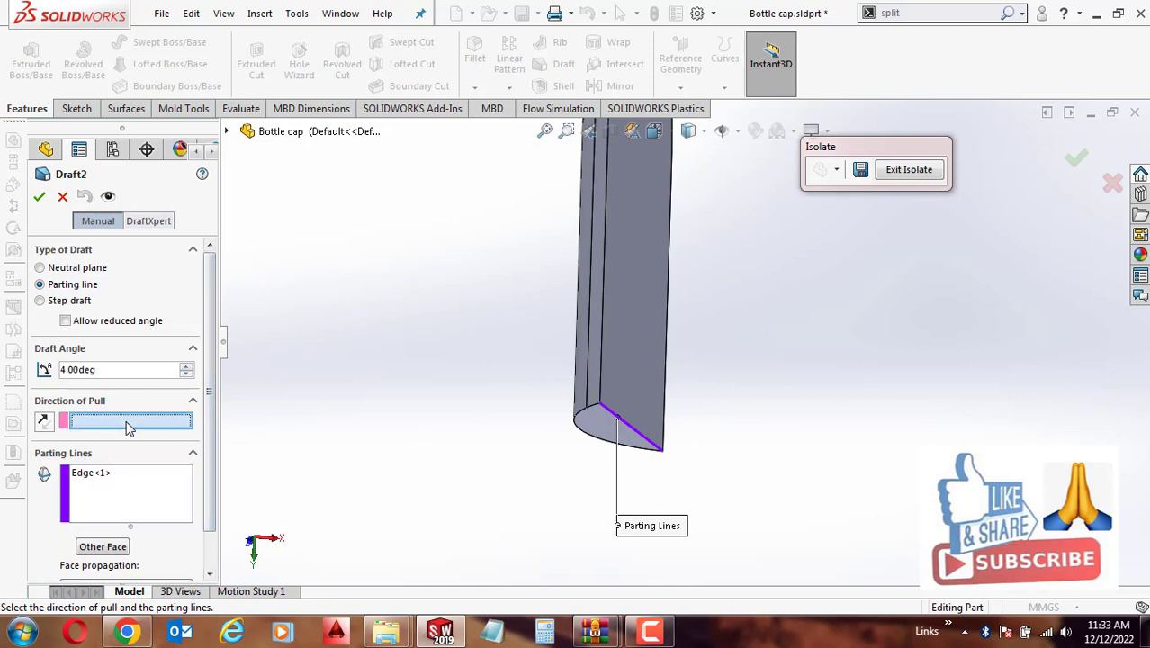
{"action": "left_click", "coordinate": [642, 304]}
{"action": "mouse_move", "coordinate": [641, 302]}
{"action": "middle_mouse_down"}
{"action": "mouse_move", "coordinate": [776, 324]}
{"action": "mouse_move", "coordinate": [783, 294]}
{"action": "middle_mouse_up"}
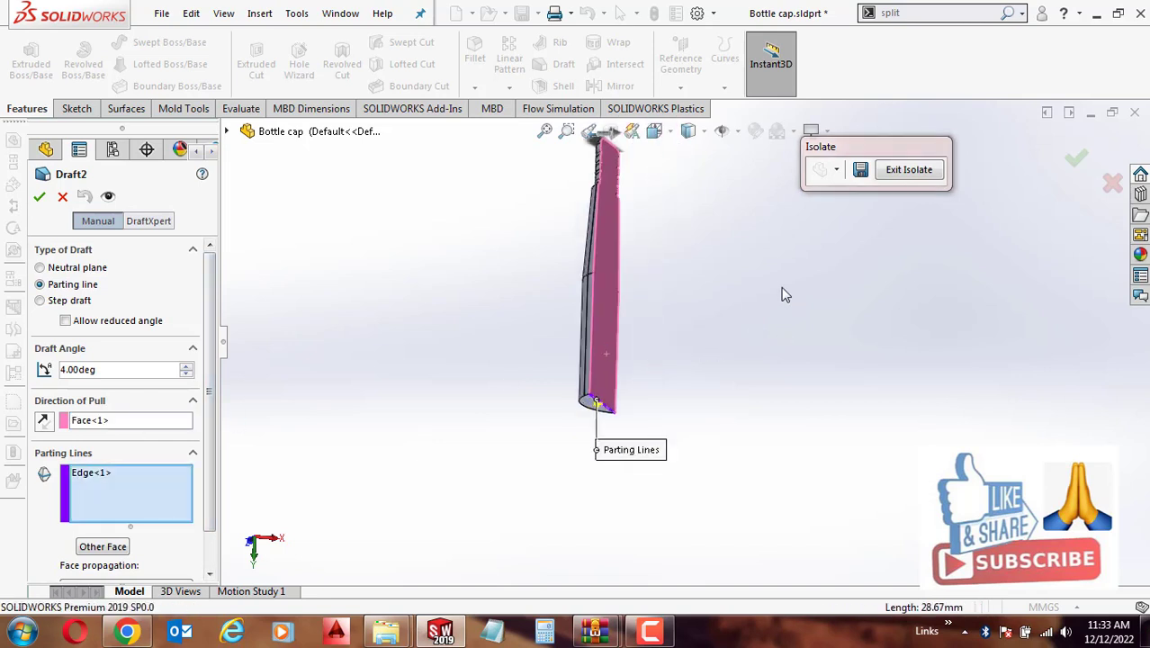
Enter a 4° draft angle and launch Calculator to check the angle
{"action": "left_click", "coordinate": [108, 372]}
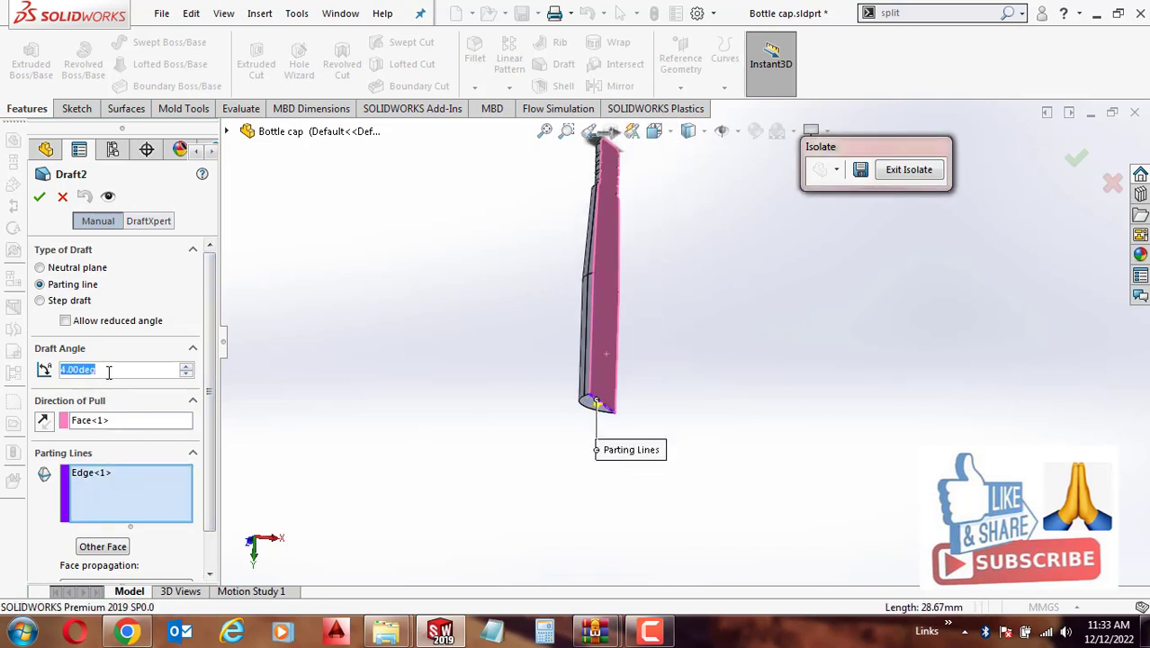
{"action": "type", "text": "4"}
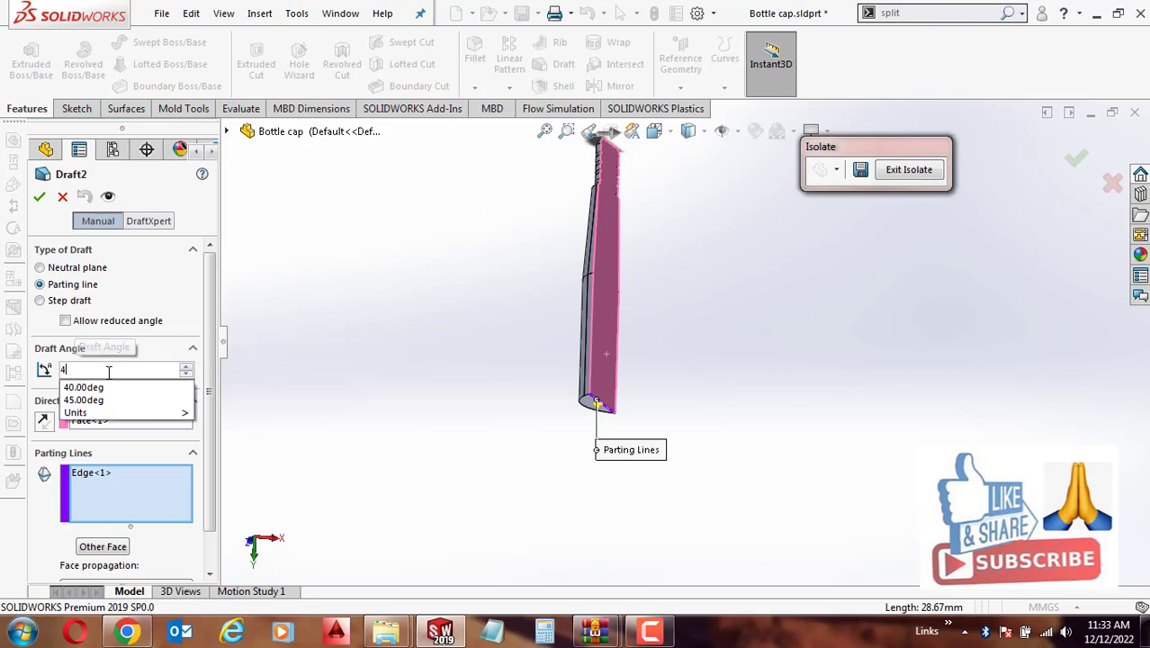
{"action": "left_click", "coordinate": [543, 634]}
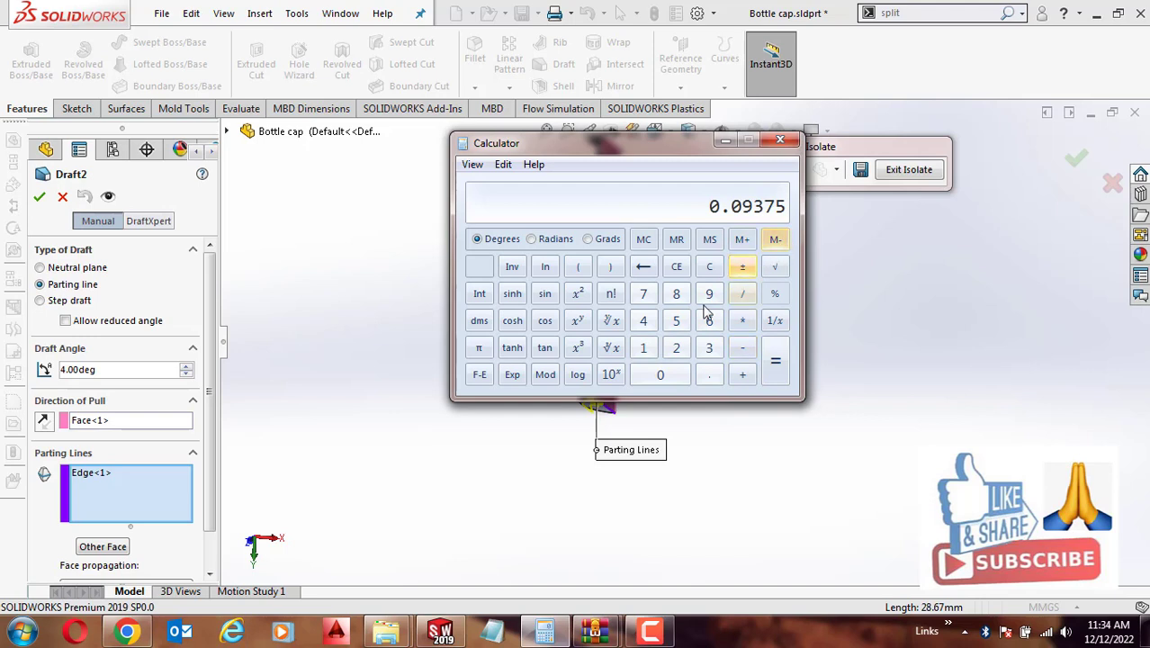
Compute the inverse tangent of 0.09375 (≈5.36°) in Calculator, then close it
{"action": "left_click", "coordinate": [513, 267]}
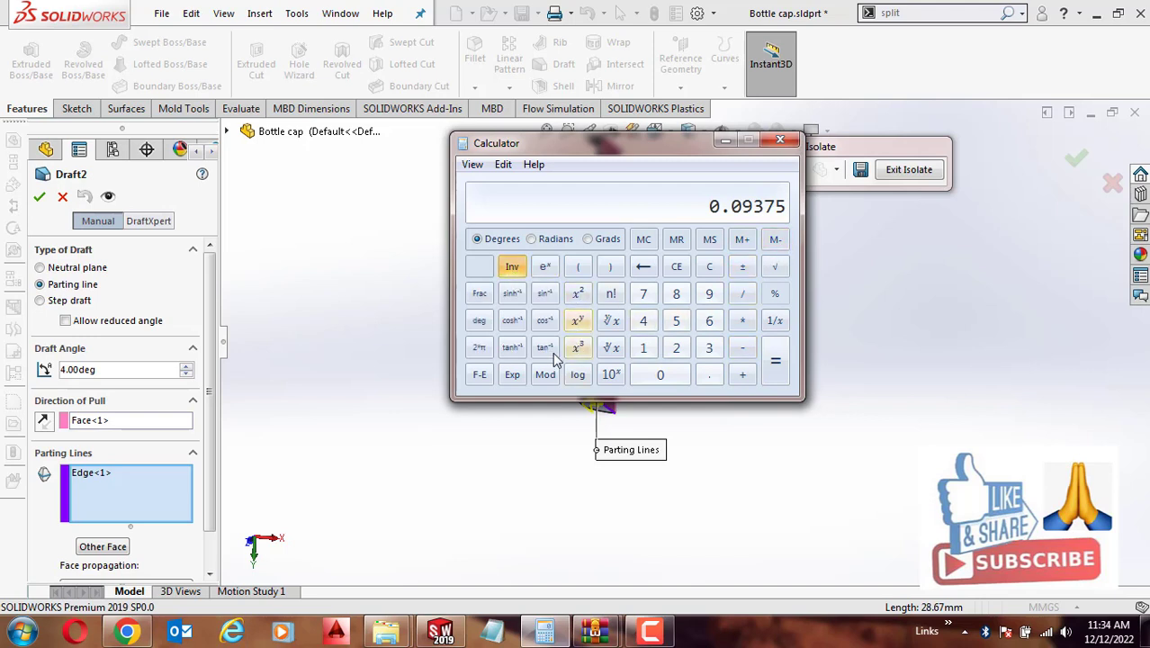
{"action": "left_click", "coordinate": [547, 349]}
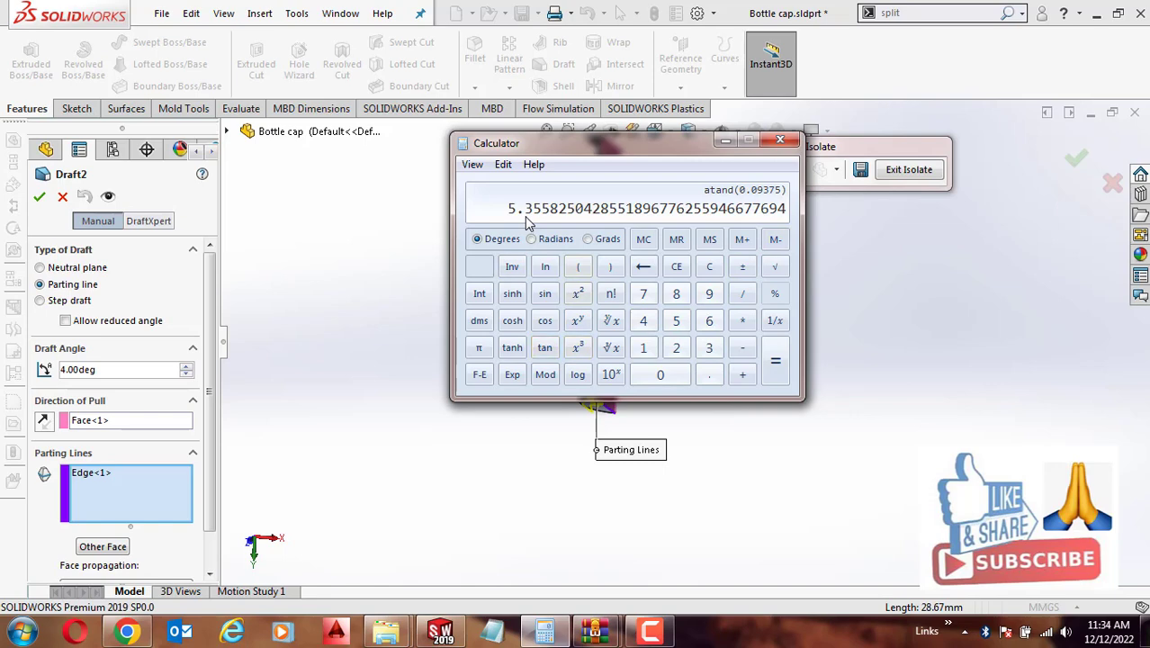
{"action": "left_click", "coordinate": [781, 142]}
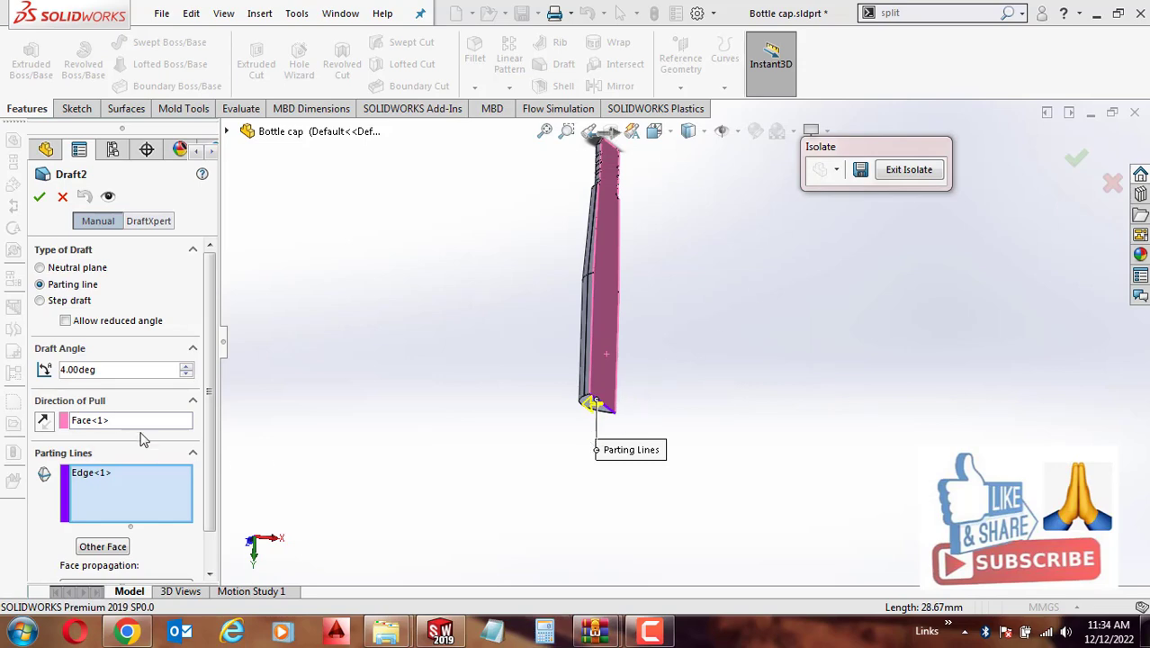
Change the draft angle to 6° and apply the Draft2 feature
{"action": "double_click", "coordinate": [85, 369]}
{"action": "type", "text": "6"}
{"action": "key", "text": "Return"}
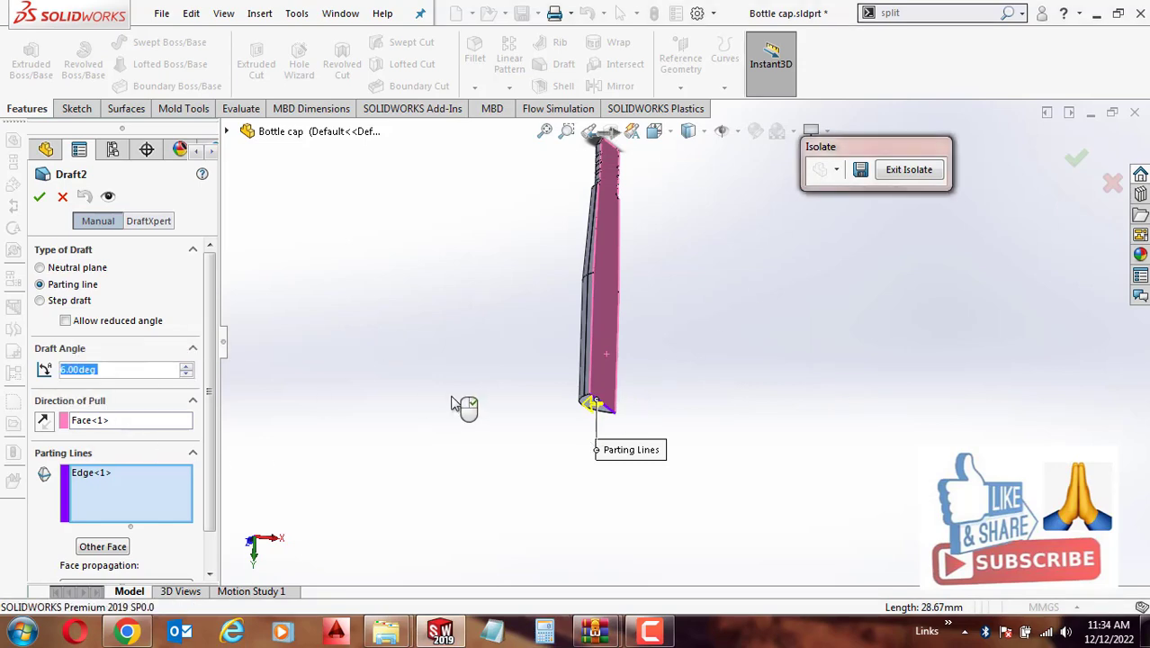
{"action": "left_click", "coordinate": [40, 196]}
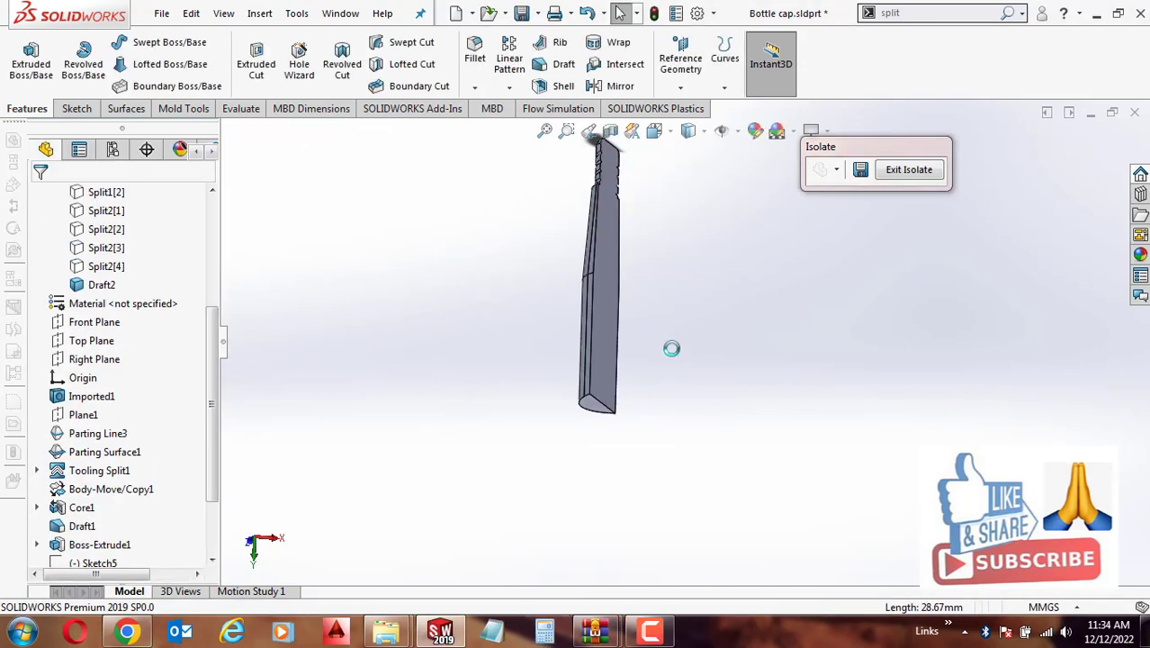
Switch the view to the Front orientation
{"action": "key", "text": "space"}
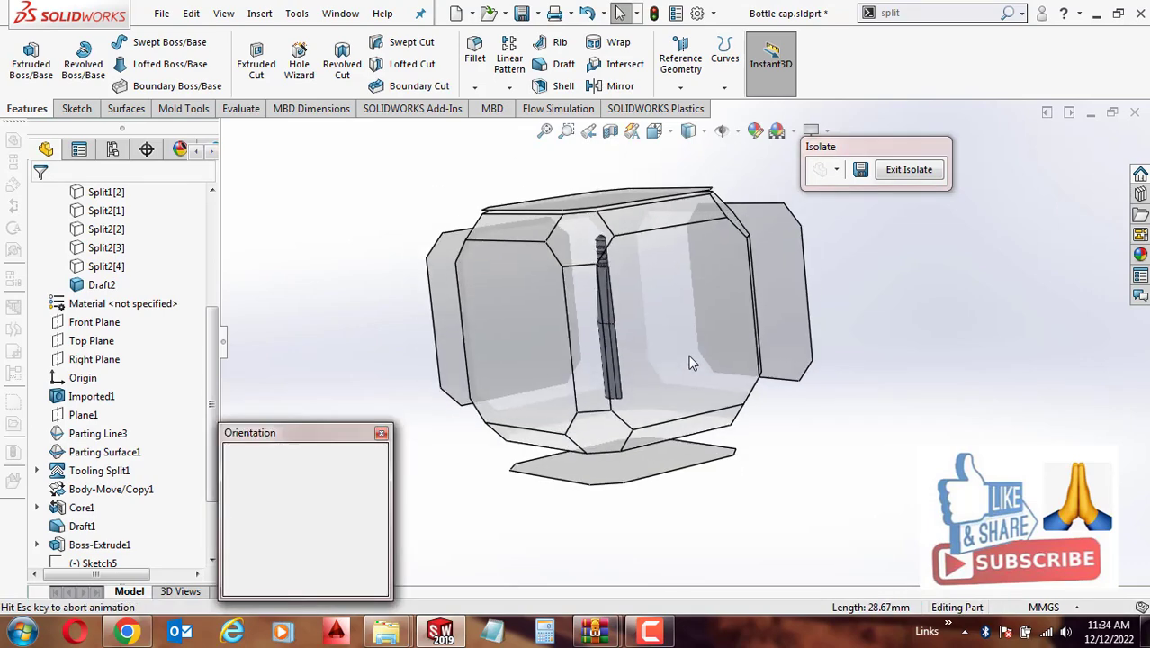
{"action": "left_click", "coordinate": [610, 357]}
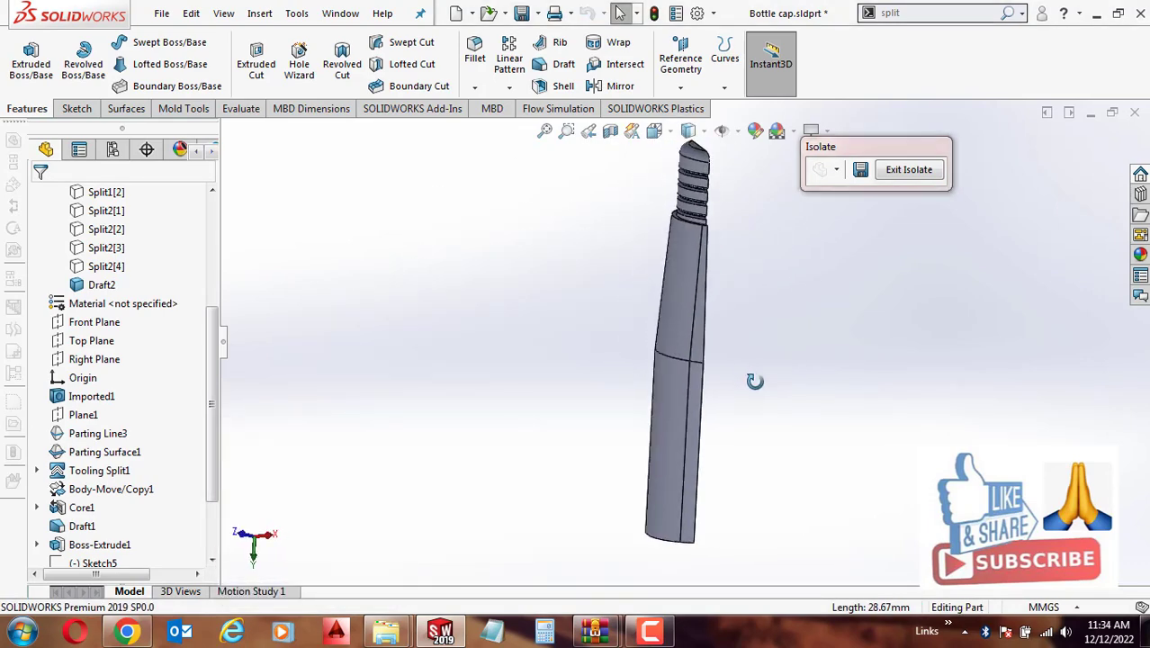
{"action": "left_click", "coordinate": [650, 633]}
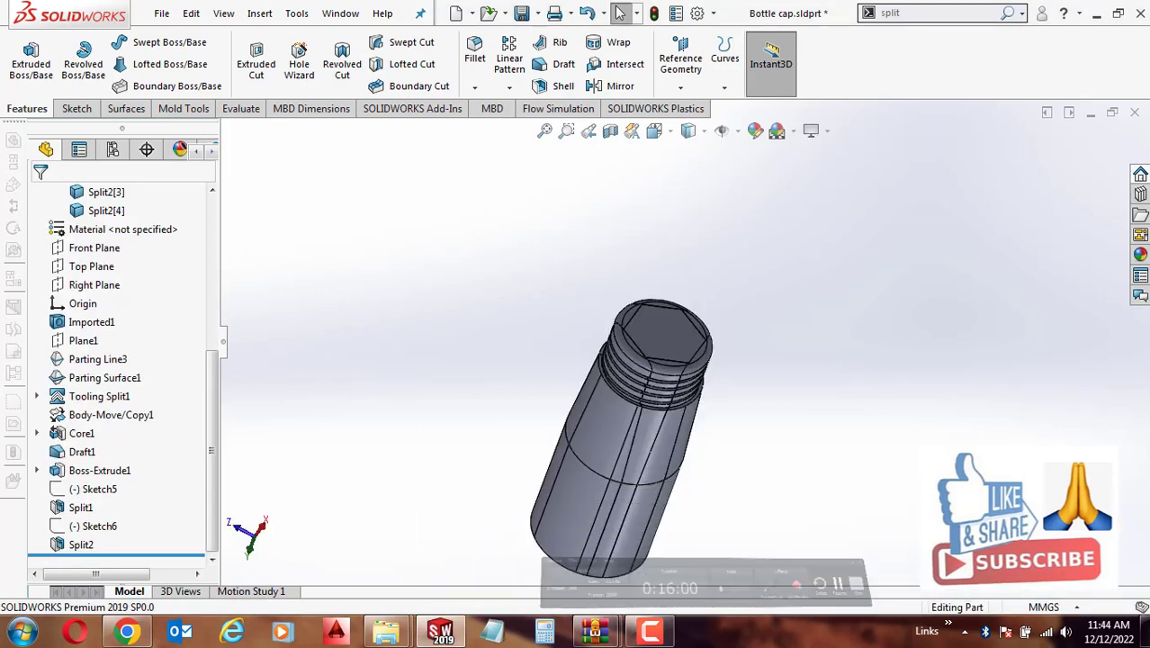
{"action": "left_click", "coordinate": [662, 635]}
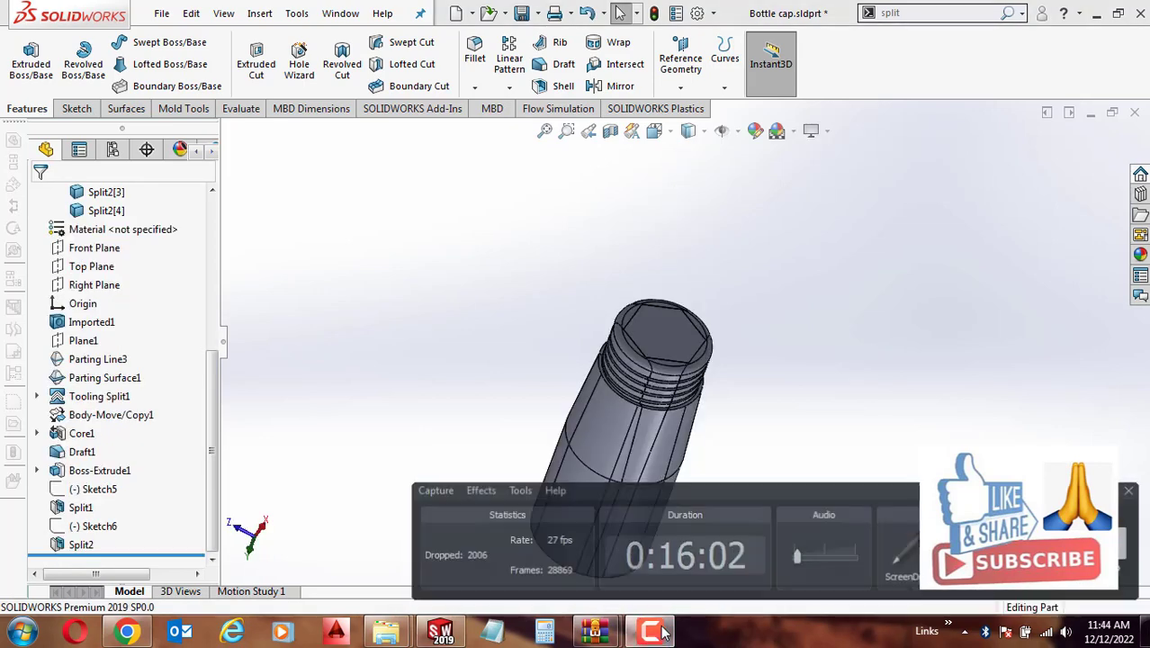
{"action": "mouse_move", "coordinate": [684, 297]}
{"action": "middle_mouse_down"}
{"action": "mouse_move", "coordinate": [726, 266]}
{"action": "mouse_move", "coordinate": [663, 532]}
{"action": "mouse_move", "coordinate": [634, 481]}
{"action": "mouse_move", "coordinate": [673, 391]}
{"action": "mouse_move", "coordinate": [738, 382]}
{"action": "mouse_move", "coordinate": [660, 437]}
{"action": "mouse_move", "coordinate": [672, 406]}
{"action": "mouse_move", "coordinate": [689, 463]}
{"action": "middle_mouse_up"}
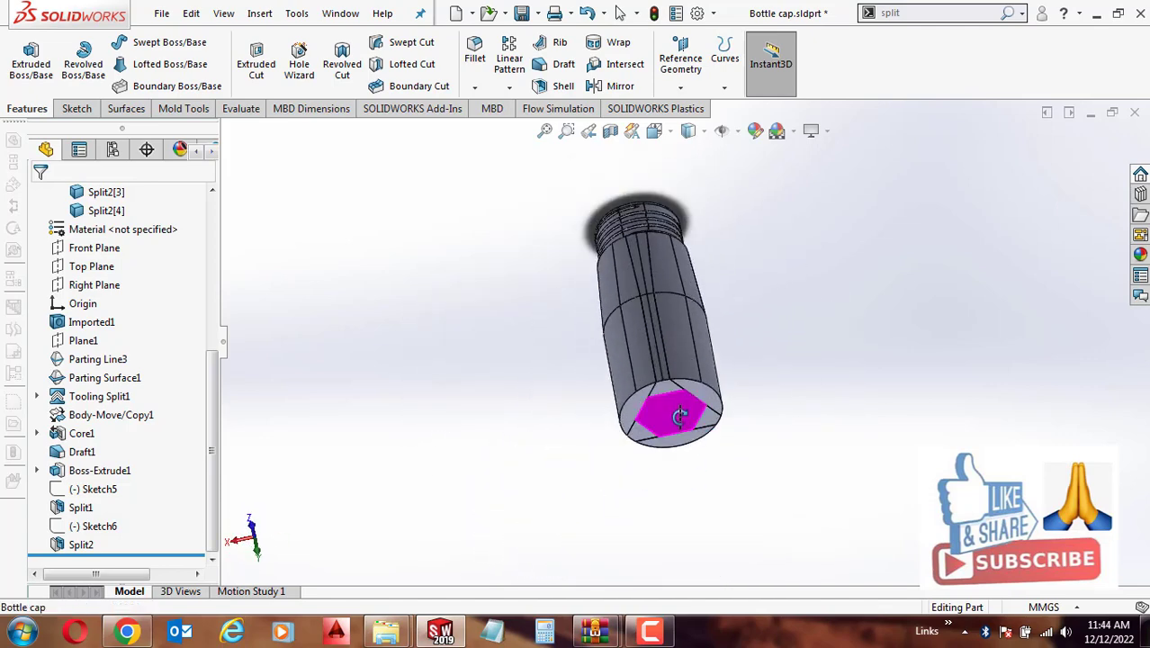
{"action": "scroll", "coordinate": [677, 409], "scroll_direction": "down", "scroll_amount": 3}
{"action": "middle_click_drag", "start_coordinate": [677, 410], "coordinate": [822, 315]}
{"action": "scroll", "coordinate": [732, 344], "scroll_direction": "down", "scroll_amount": 2}
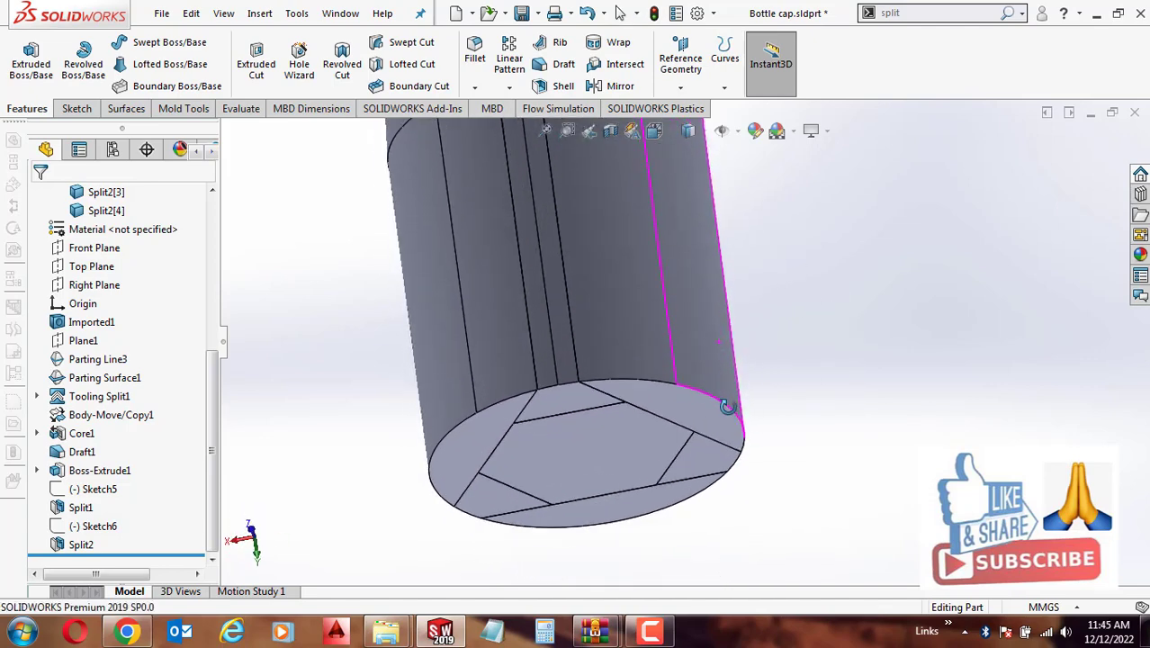
{"action": "scroll", "coordinate": [743, 351], "scroll_direction": "up", "scroll_amount": 2}
{"action": "scroll", "coordinate": [748, 355], "scroll_direction": "up", "scroll_amount": 2}
{"action": "scroll", "coordinate": [720, 306], "scroll_direction": "down", "scroll_amount": 2}
{"action": "mouse_move", "coordinate": [710, 280]}
{"action": "middle_mouse_down"}
{"action": "mouse_move", "coordinate": [683, 298]}
{"action": "mouse_move", "coordinate": [683, 257]}
{"action": "mouse_move", "coordinate": [686, 373]}
{"action": "mouse_move", "coordinate": [667, 407]}
{"action": "middle_mouse_up"}
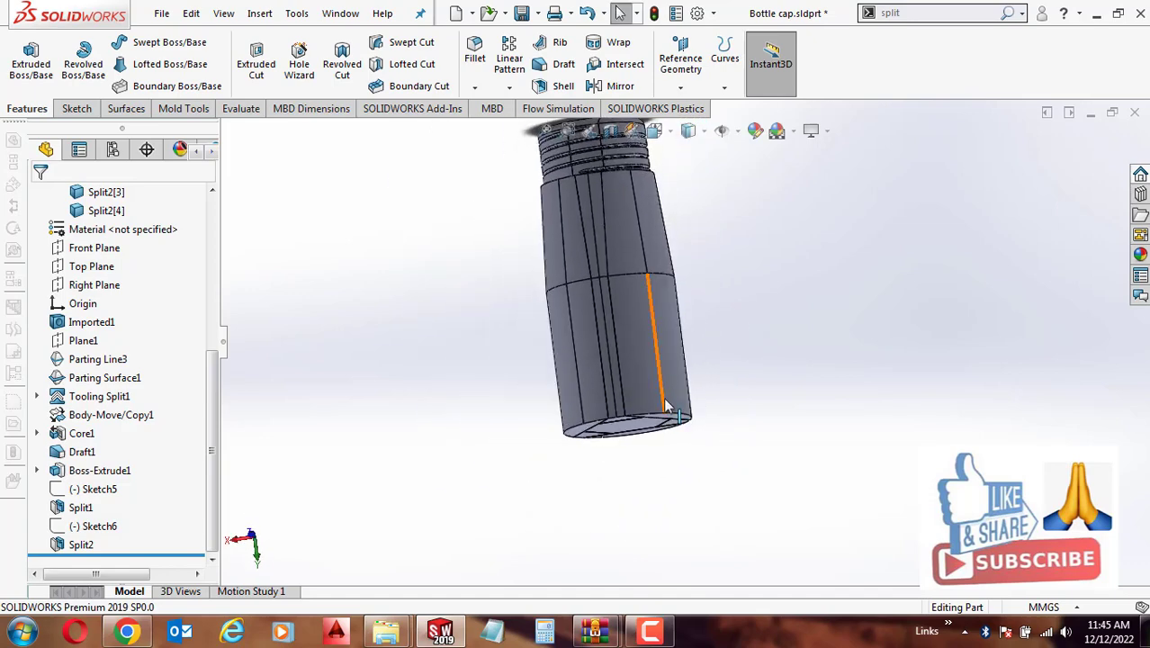
{"action": "left_click", "coordinate": [633, 435]}
{"action": "scroll", "coordinate": [630, 450], "scroll_direction": "down", "scroll_amount": 3}
{"action": "middle_click_drag", "start_coordinate": [616, 472], "coordinate": [603, 465]}
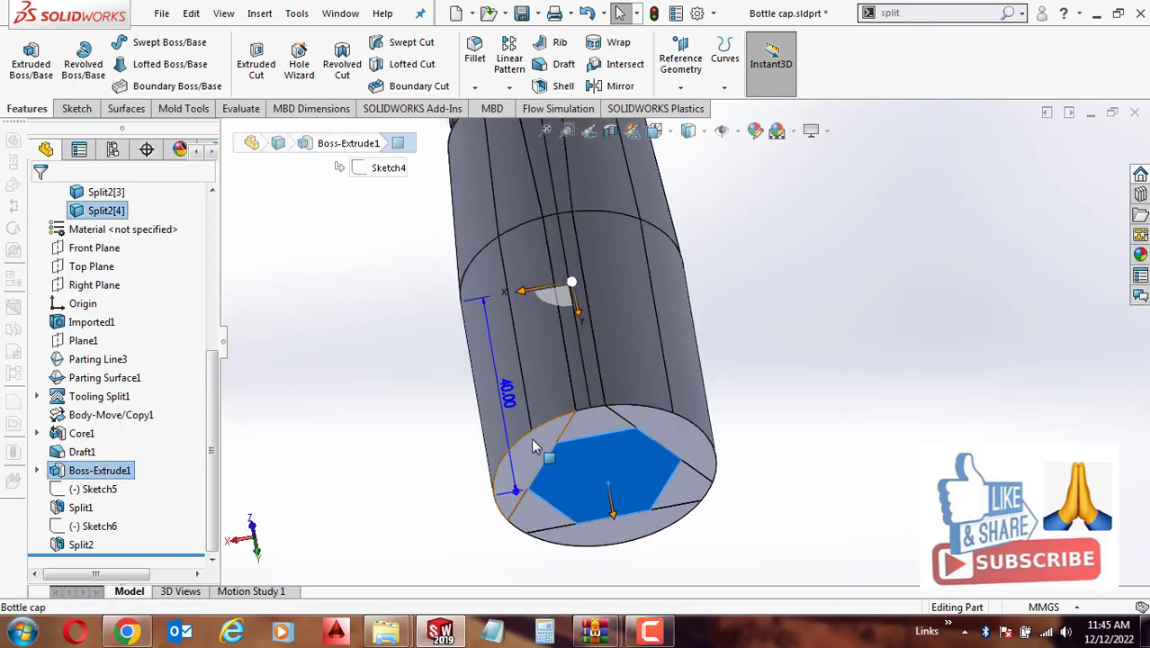
{"action": "middle_click_drag", "start_coordinate": [559, 515], "coordinate": [638, 431]}
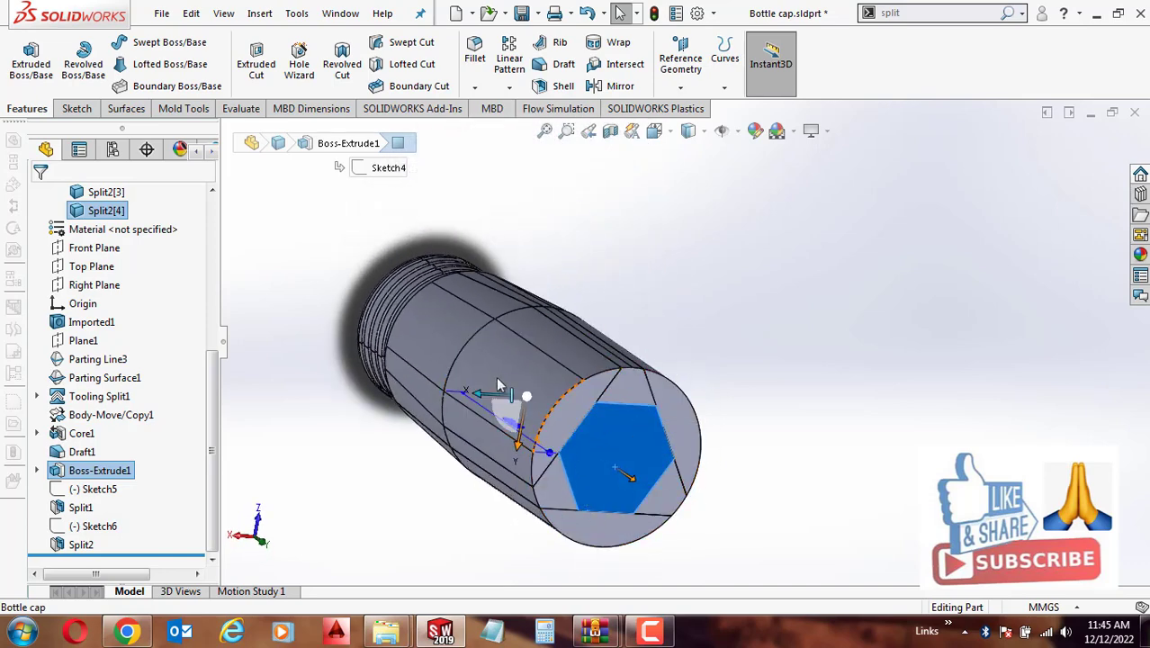
{"action": "middle_click_drag", "start_coordinate": [498, 385], "coordinate": [628, 288]}
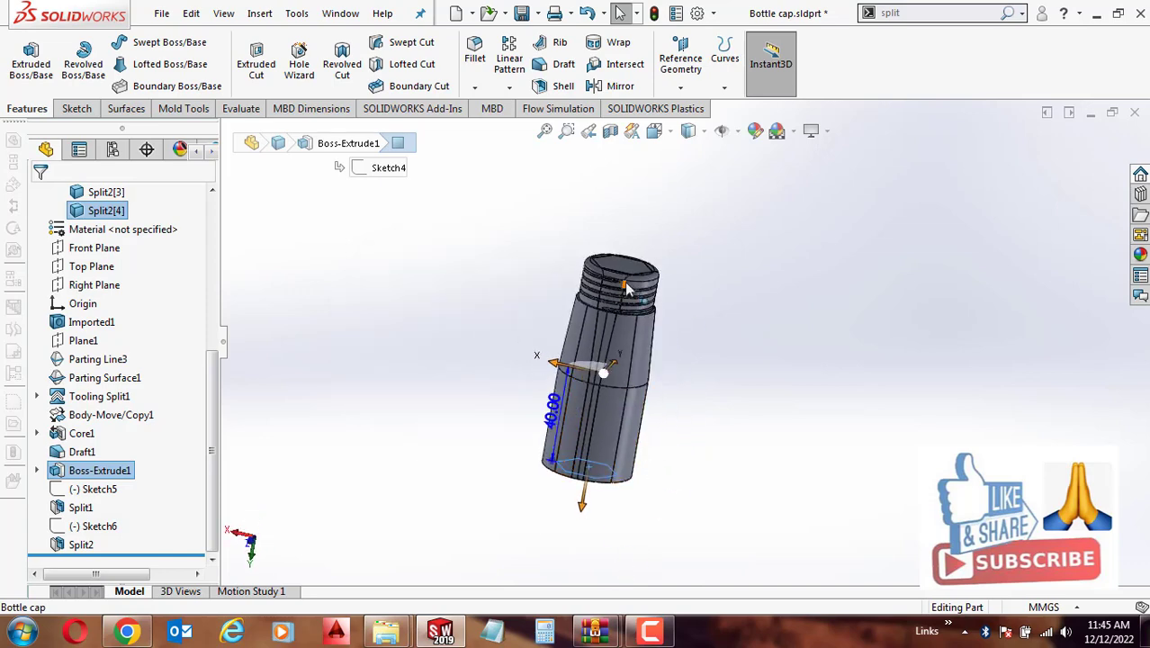
{"action": "scroll", "coordinate": [608, 286], "scroll_direction": "down", "scroll_amount": 2}
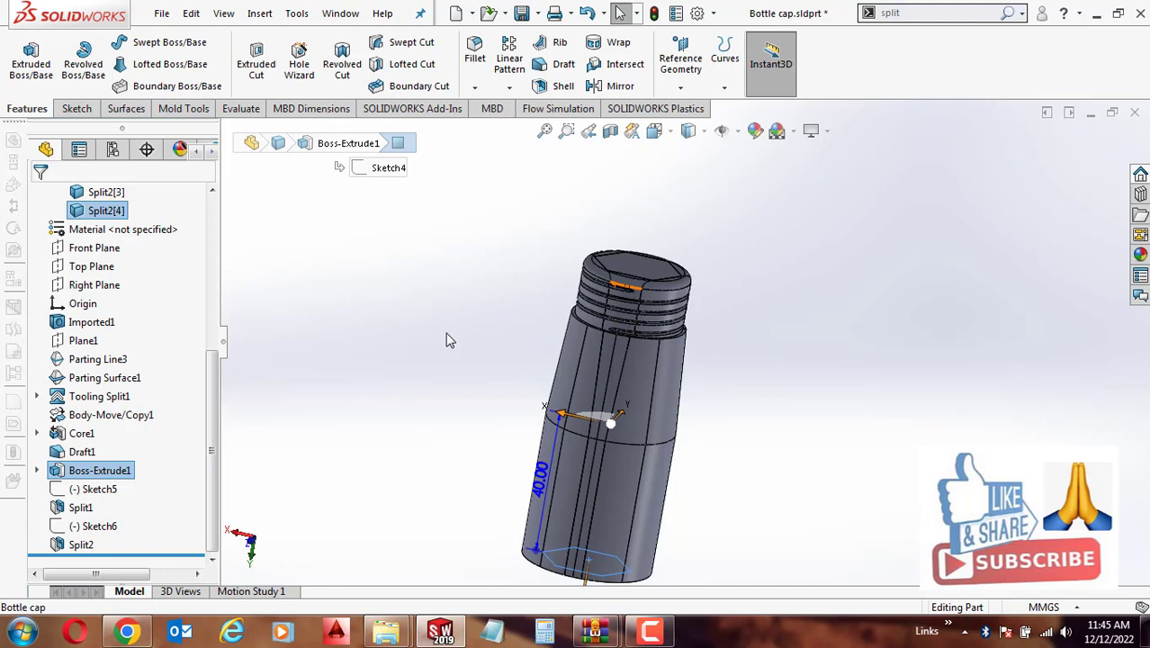
{"action": "scroll", "coordinate": [685, 342], "scroll_direction": "up", "scroll_amount": 4}
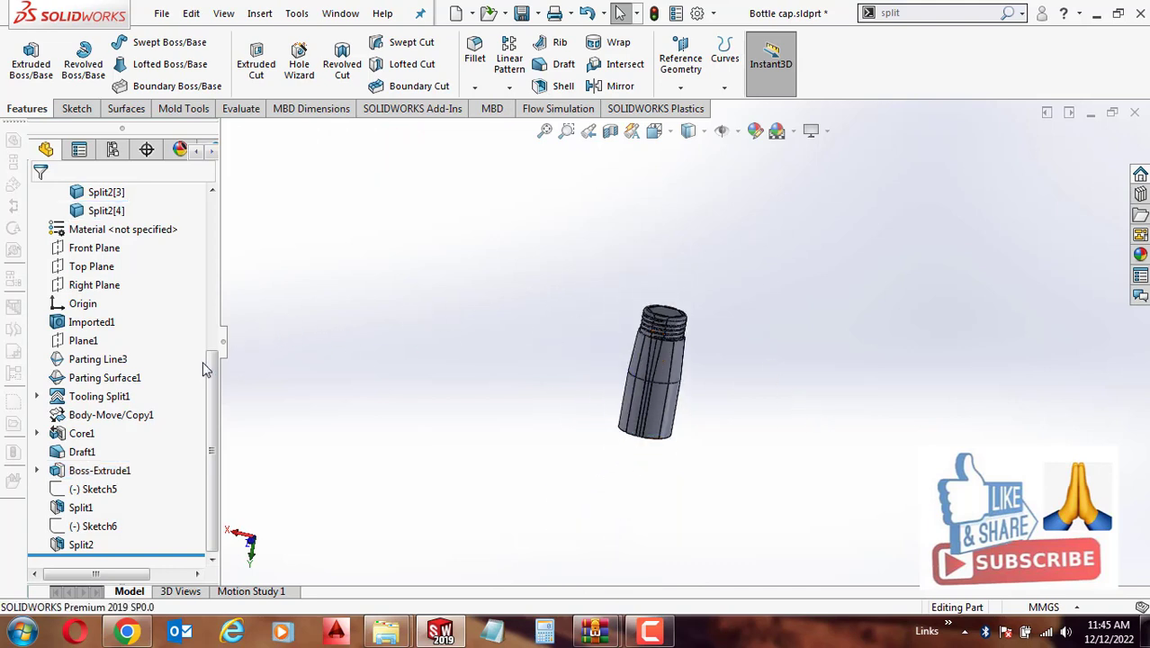
{"action": "scroll", "coordinate": [207, 360], "scroll_direction": "up", "scroll_amount": 1}
Show the hidden Core1[1] core block body
{"action": "scroll", "coordinate": [213, 358], "scroll_direction": "up", "scroll_amount": 3}
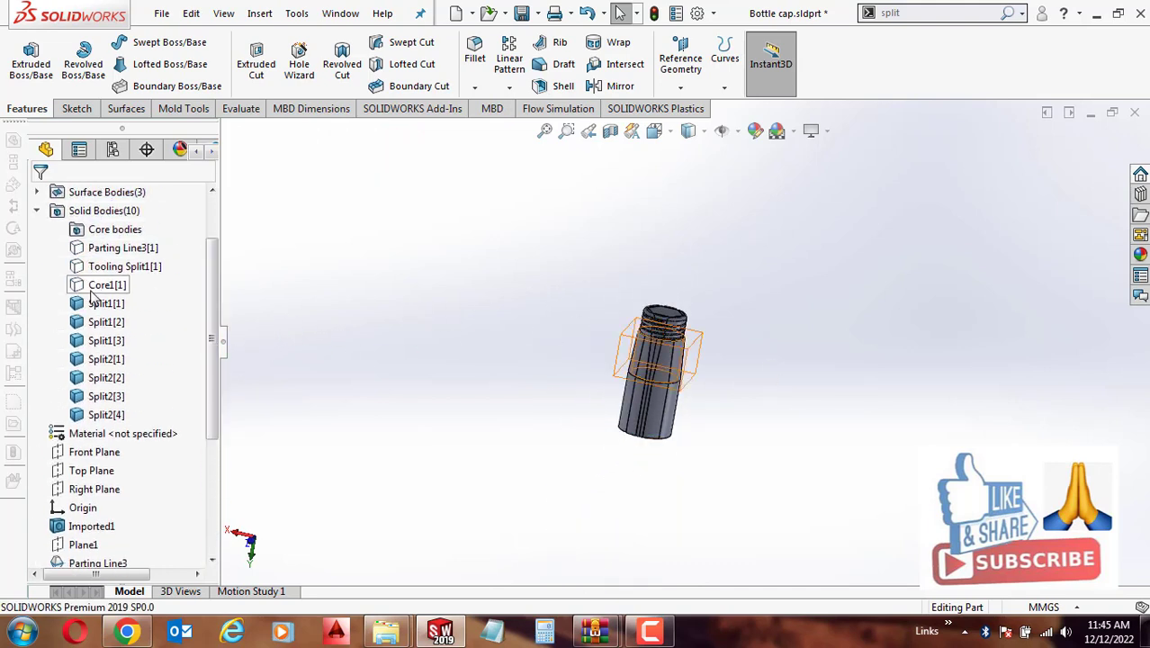
{"action": "left_click", "coordinate": [92, 293]}
{"action": "left_click", "coordinate": [104, 262]}
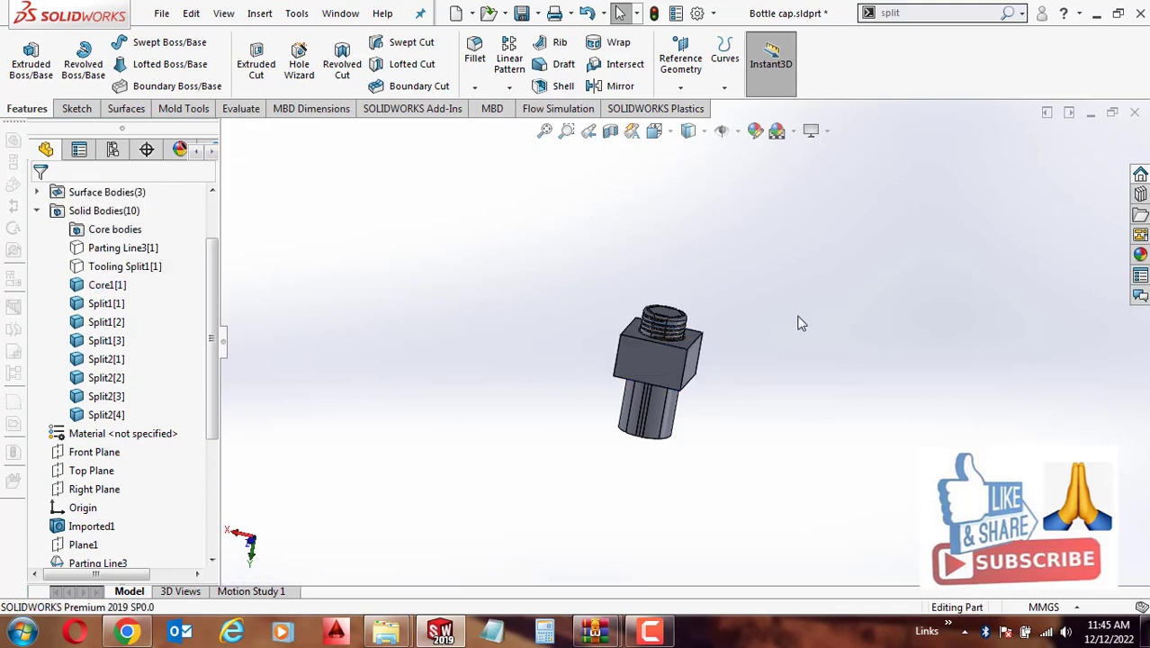
{"action": "scroll", "coordinate": [711, 335], "scroll_direction": "down", "scroll_amount": 4}
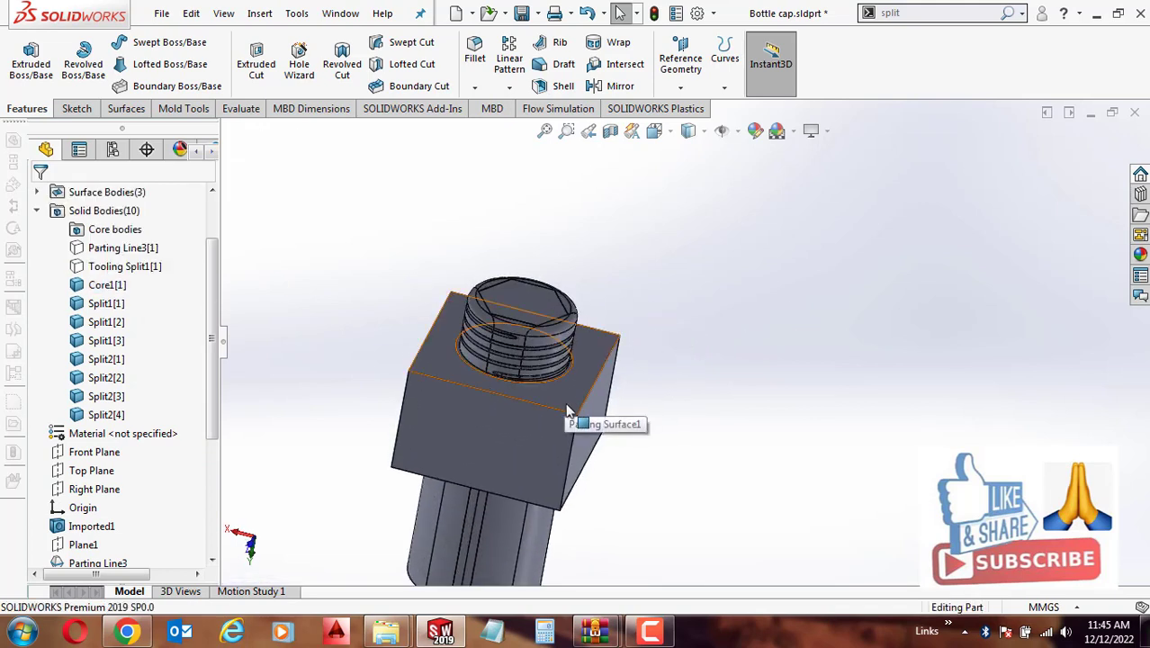
Orbit and zoom around the core block to inspect its top, sides and the cylinder beneath
{"action": "mouse_move", "coordinate": [566, 394]}
{"action": "middle_mouse_down"}
{"action": "mouse_move", "coordinate": [587, 311]}
{"action": "mouse_move", "coordinate": [539, 403]}
{"action": "mouse_move", "coordinate": [543, 436]}
{"action": "middle_mouse_up"}
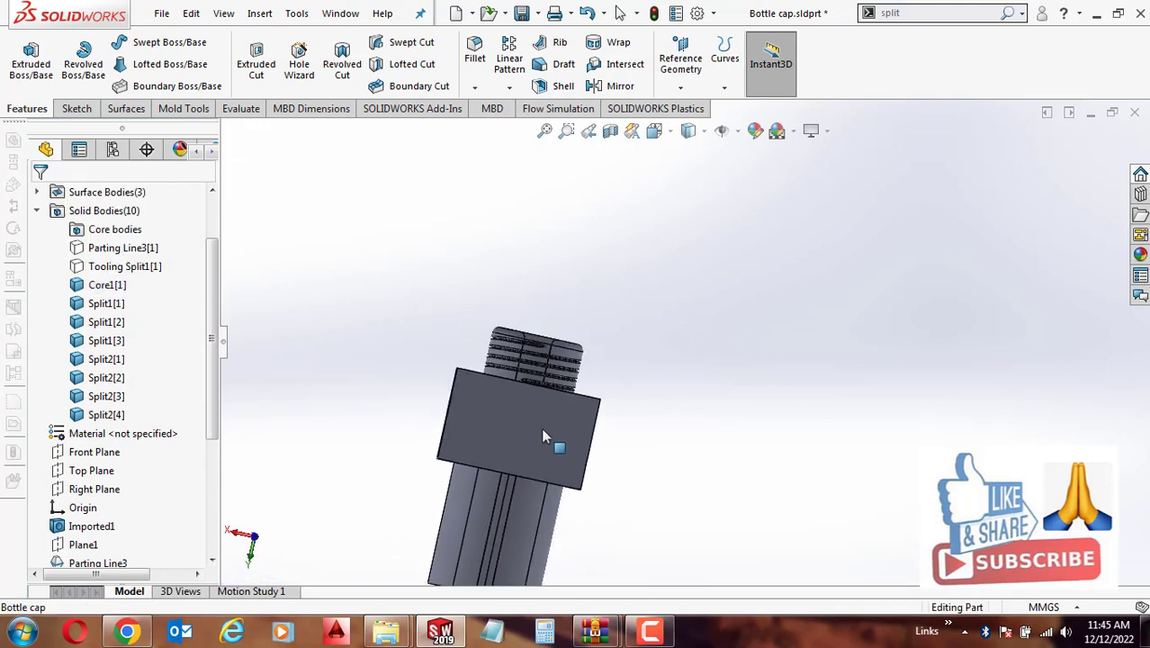
{"action": "scroll", "coordinate": [570, 356], "scroll_direction": "down", "scroll_amount": 3}
{"action": "middle_click_drag", "start_coordinate": [570, 356], "coordinate": [455, 360]}
{"action": "middle_click_drag", "start_coordinate": [600, 341], "coordinate": [582, 403]}
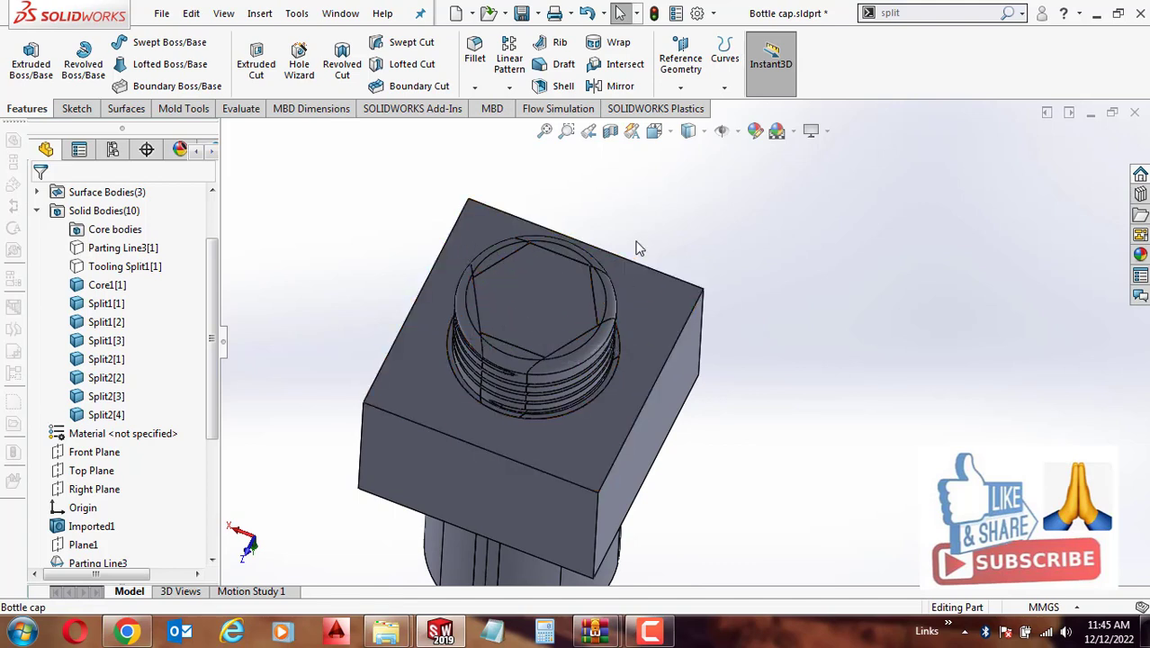
{"action": "middle_click_drag", "start_coordinate": [637, 348], "coordinate": [663, 187]}
{"action": "scroll", "coordinate": [663, 411], "scroll_direction": "up", "scroll_amount": 3}
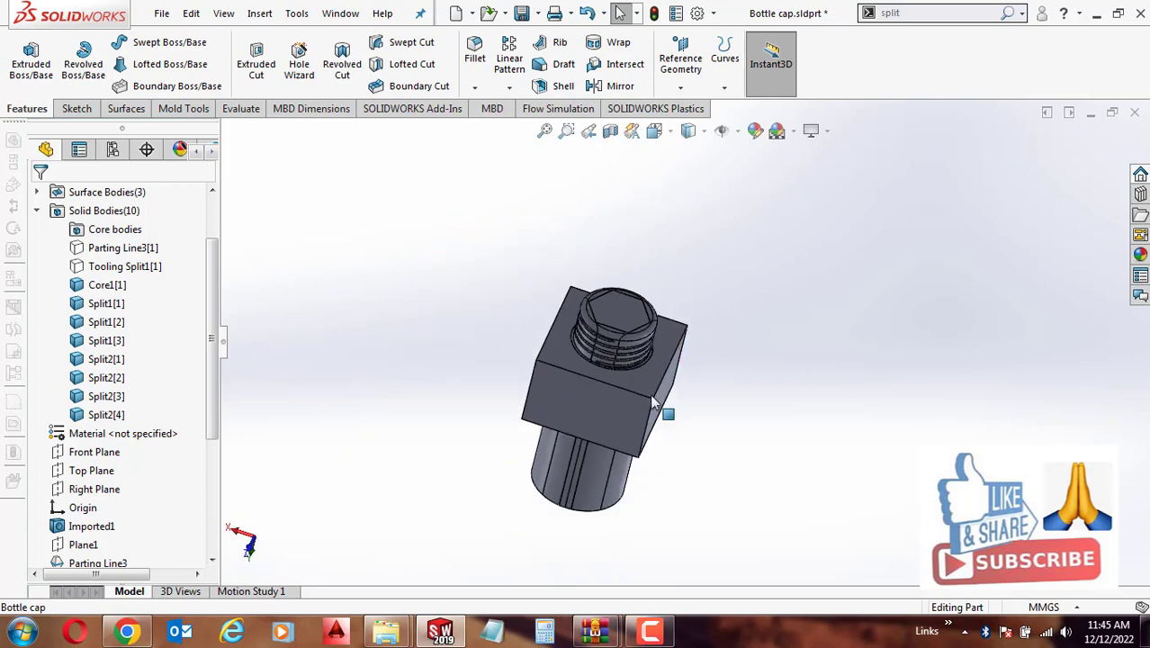
{"action": "mouse_move", "coordinate": [662, 410]}
{"action": "middle_mouse_down"}
{"action": "mouse_move", "coordinate": [695, 305]}
{"action": "mouse_move", "coordinate": [744, 235]}
{"action": "middle_mouse_up"}
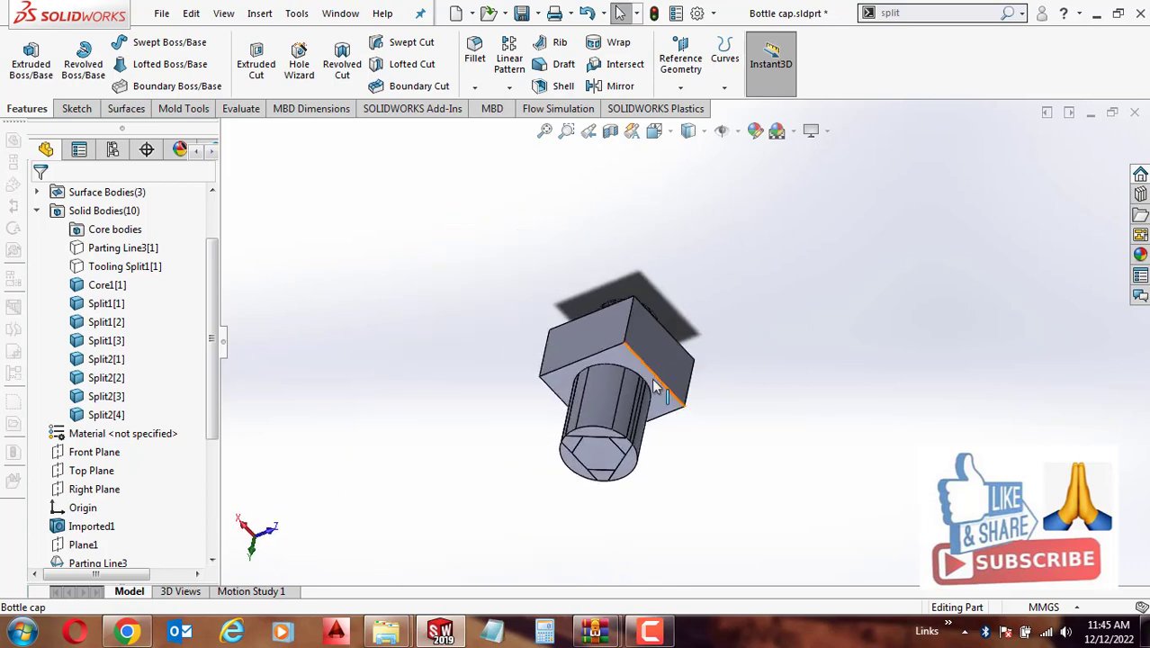
{"action": "mouse_move", "coordinate": [657, 387]}
{"action": "middle_mouse_down"}
{"action": "mouse_move", "coordinate": [732, 288]}
{"action": "mouse_move", "coordinate": [714, 376]}
{"action": "mouse_move", "coordinate": [771, 359]}
{"action": "mouse_move", "coordinate": [737, 336]}
{"action": "mouse_move", "coordinate": [668, 439]}
{"action": "middle_mouse_up"}
{"action": "scroll", "coordinate": [668, 440], "scroll_direction": "down", "scroll_amount": 3}
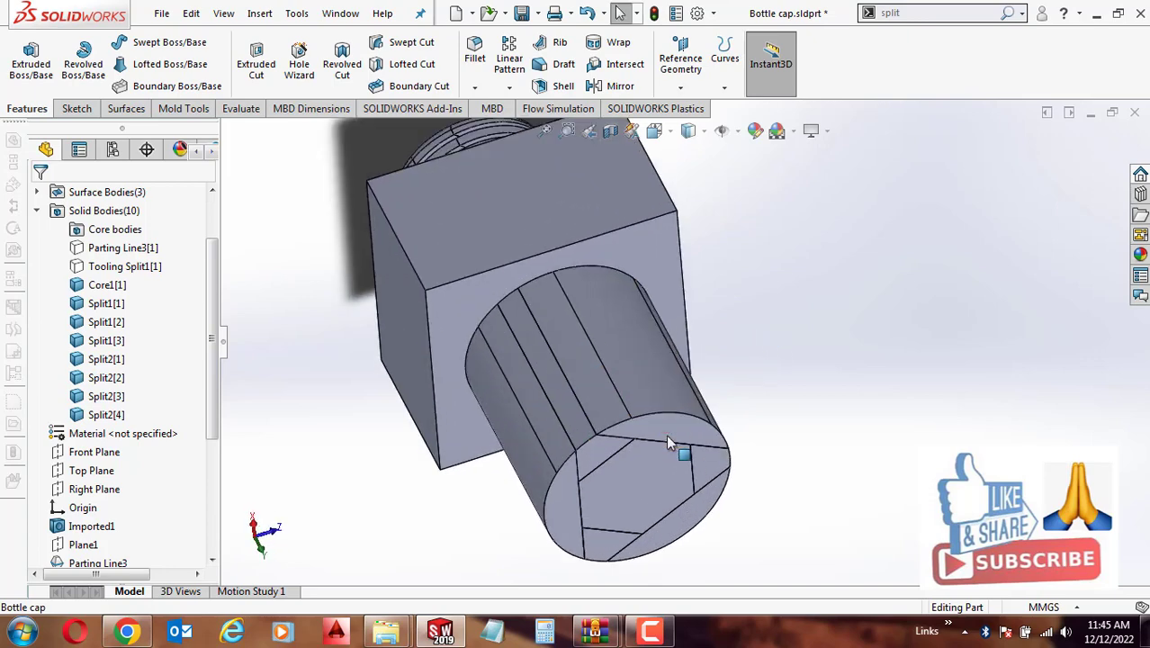
{"action": "scroll", "coordinate": [666, 435], "scroll_direction": "down", "scroll_amount": 2}
{"action": "scroll", "coordinate": [659, 423], "scroll_direction": "down", "scroll_amount": 2}
{"action": "right_click", "coordinate": [648, 395]}
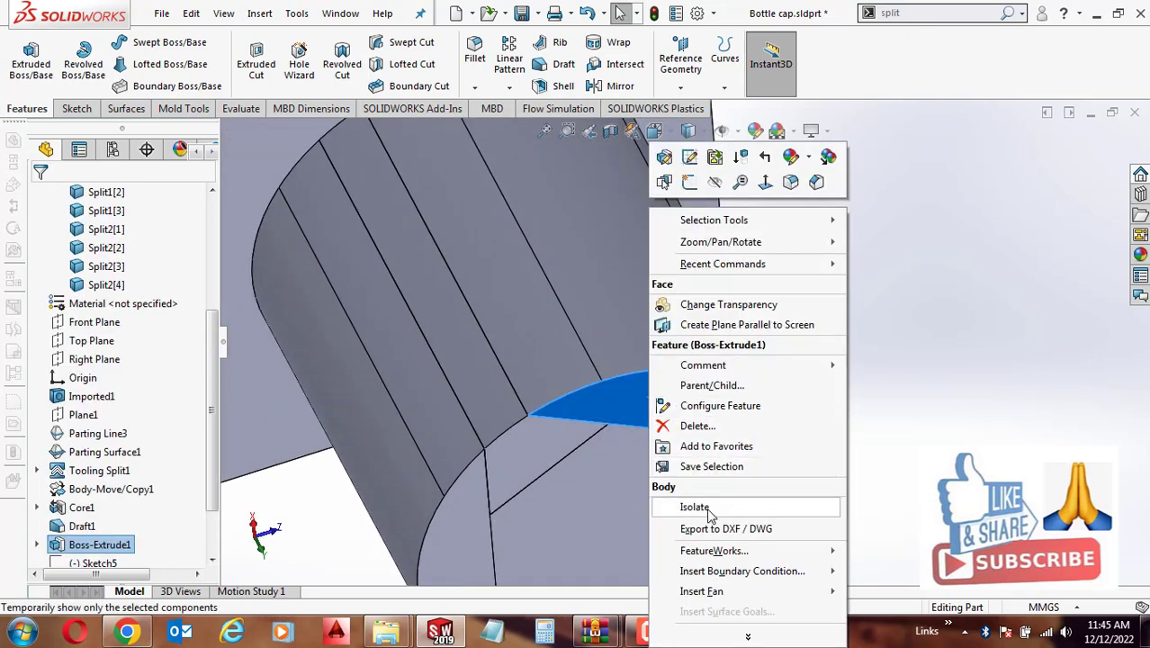
{"action": "left_click", "coordinate": [710, 508]}
{"action": "mouse_move", "coordinate": [644, 321]}
{"action": "middle_mouse_down"}
{"action": "mouse_move", "coordinate": [666, 233]}
{"action": "mouse_move", "coordinate": [459, 350]}
{"action": "middle_mouse_up"}
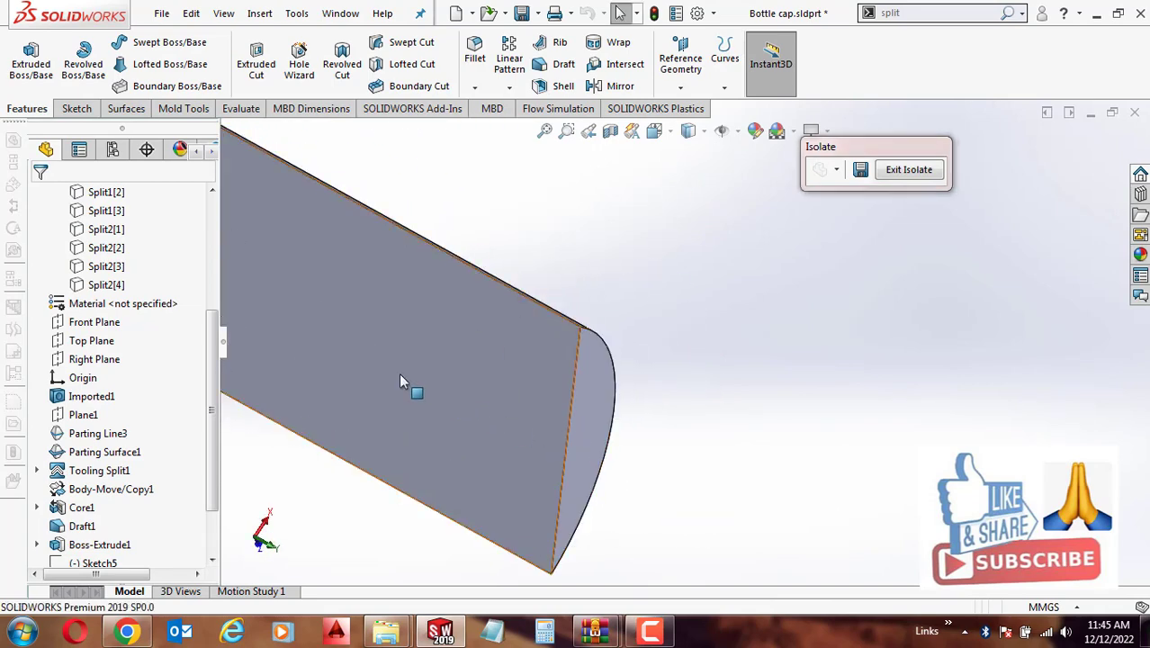
{"action": "mouse_move", "coordinate": [401, 379]}
{"action": "middle_mouse_down"}
{"action": "mouse_move", "coordinate": [662, 429]}
{"action": "mouse_move", "coordinate": [701, 378]}
{"action": "mouse_move", "coordinate": [608, 494]}
{"action": "mouse_move", "coordinate": [592, 564]}
{"action": "middle_mouse_up"}
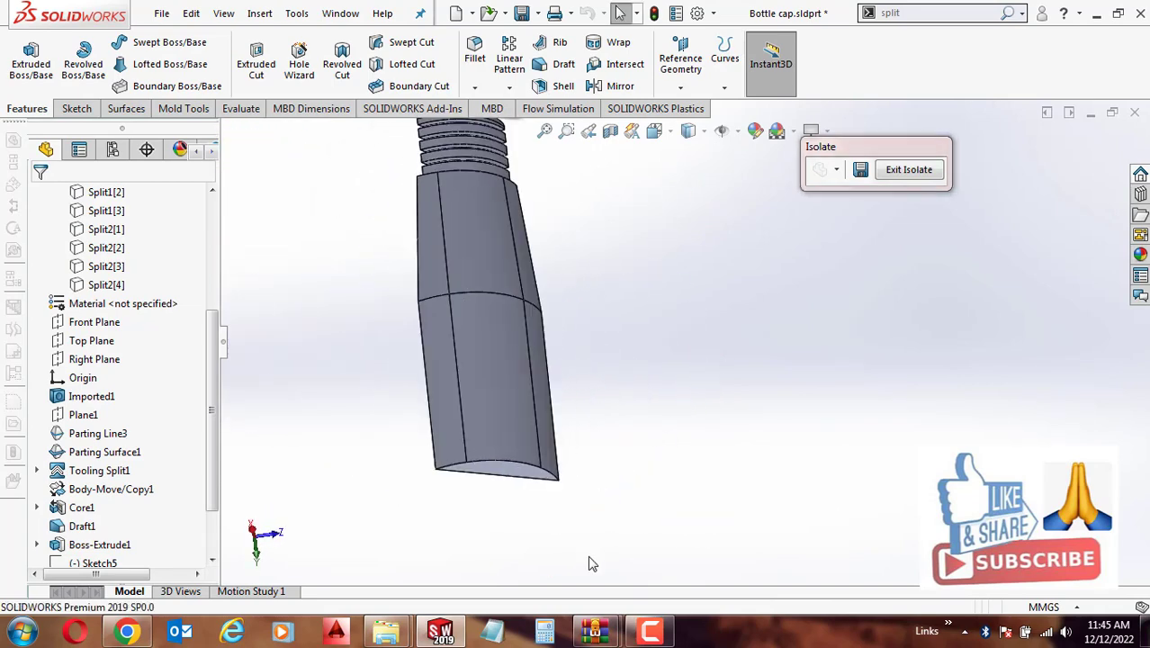
{"action": "left_click", "coordinate": [930, 174]}
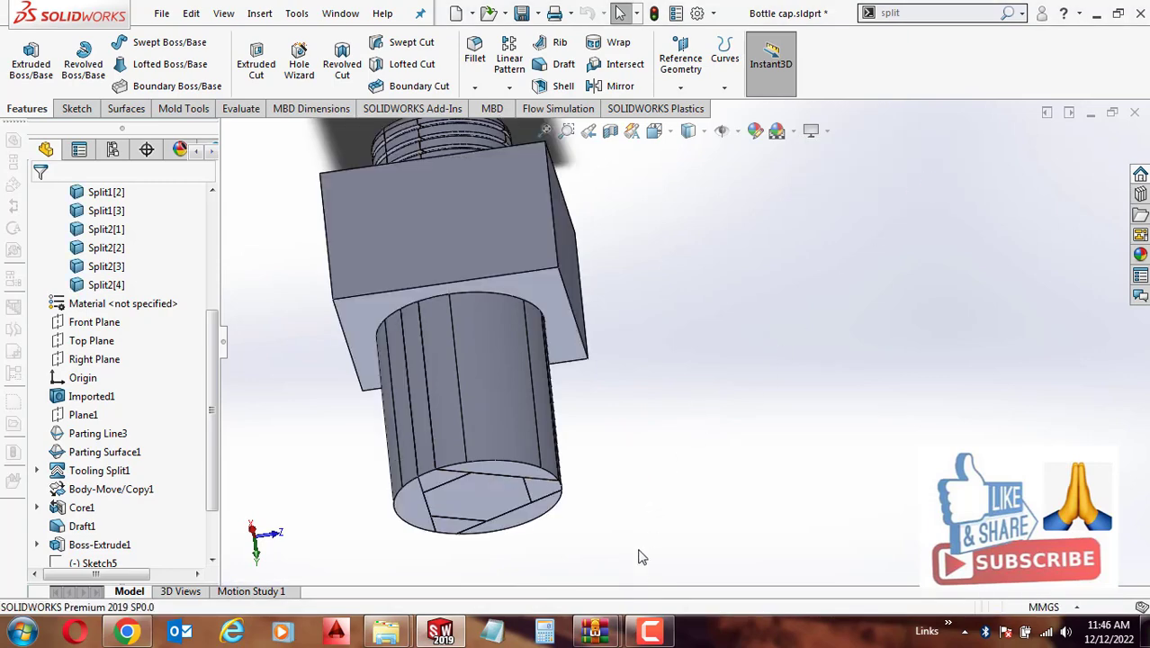